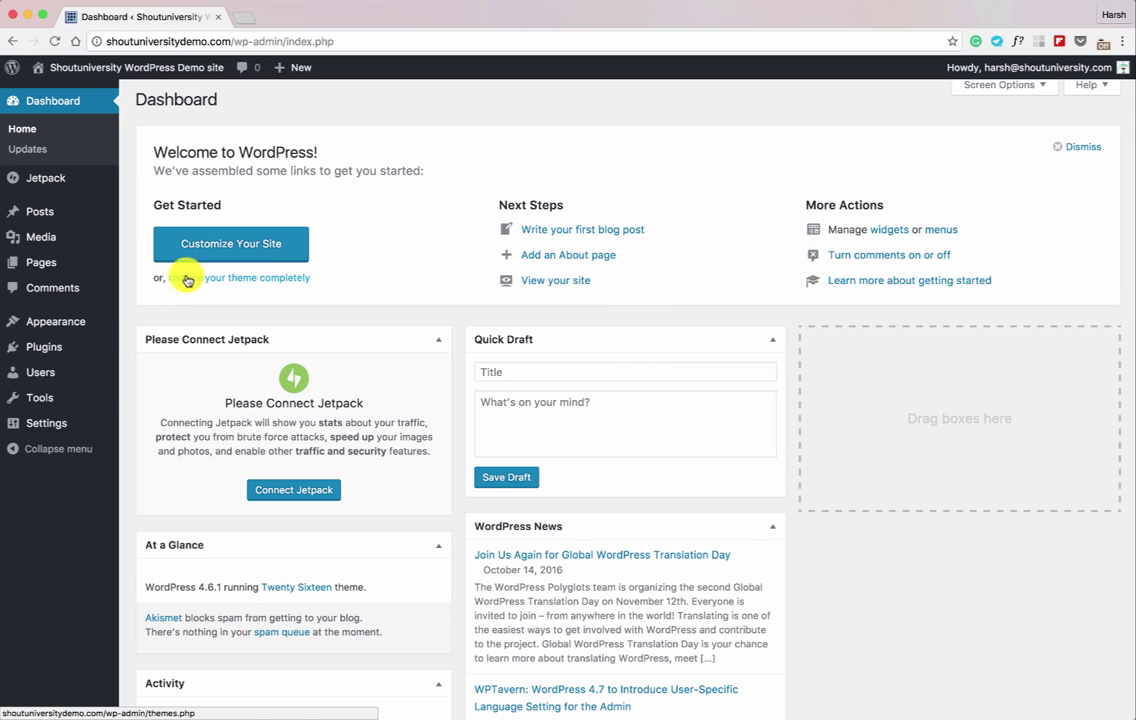
# Step: Find the Yoast SEO plugin in the plugin directory by searching for "yoast Seo", and install and activate it
pyautogui.moveTo(76, 345)
pyautogui.click(143, 369)
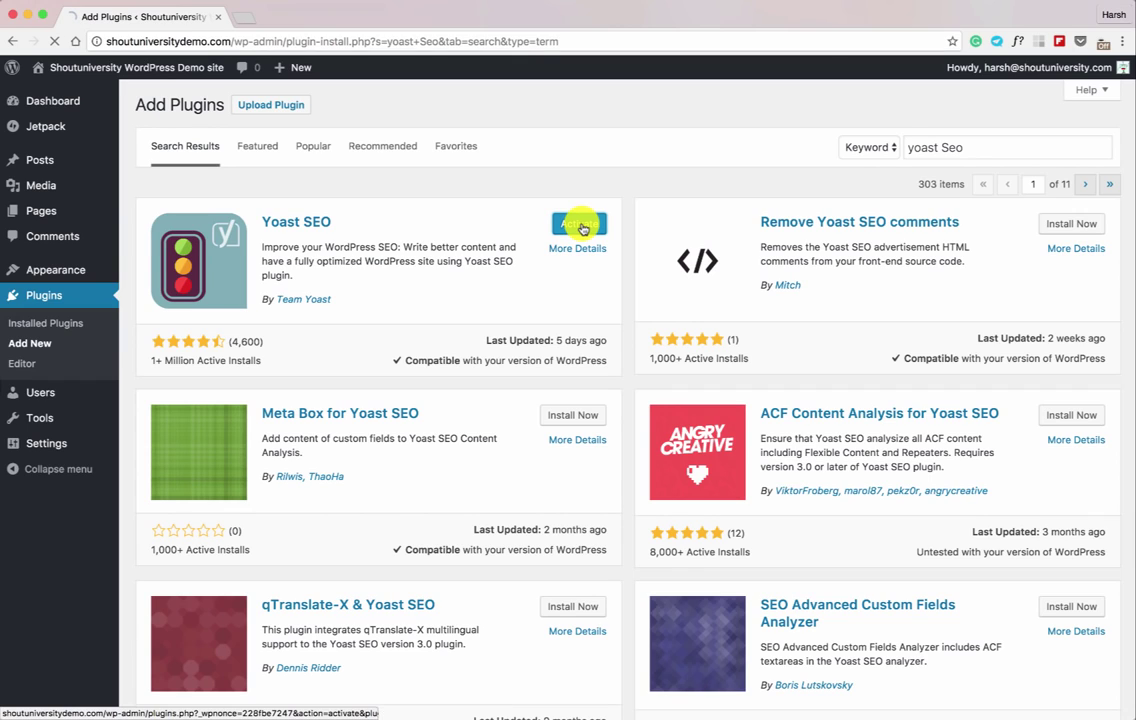
pyautogui.click(582, 228)
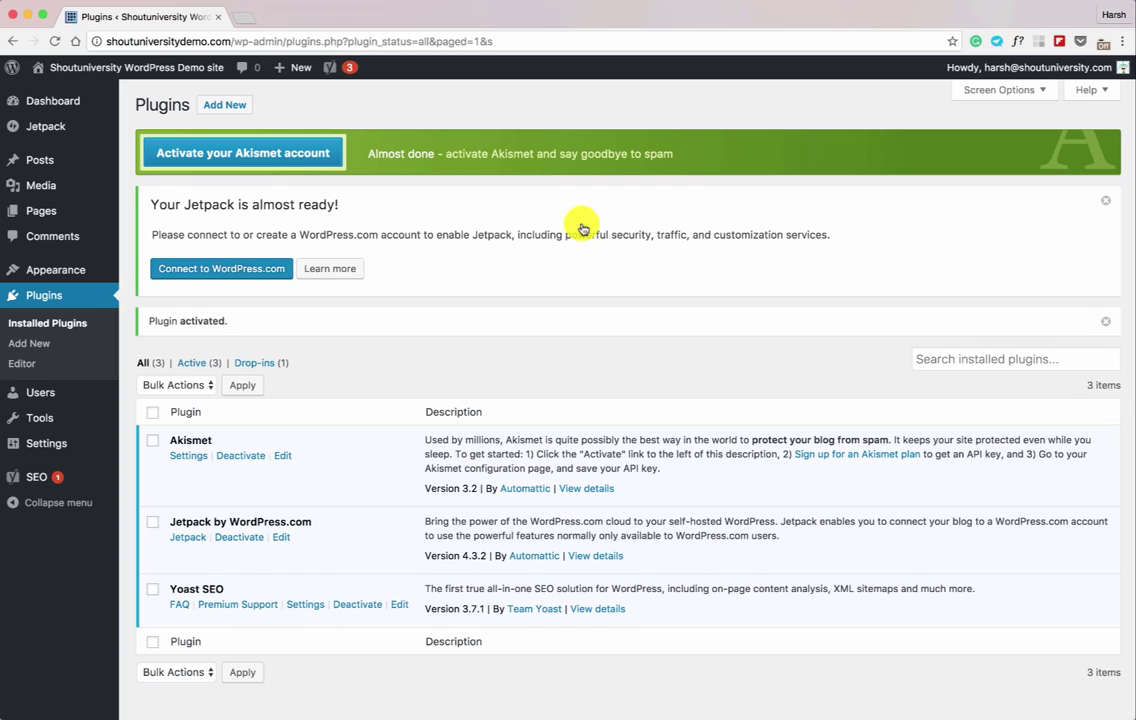
# Step: Enable the advanced settings pages in the Yoast SEO features and save the changes
pyautogui.moveTo(68, 476)
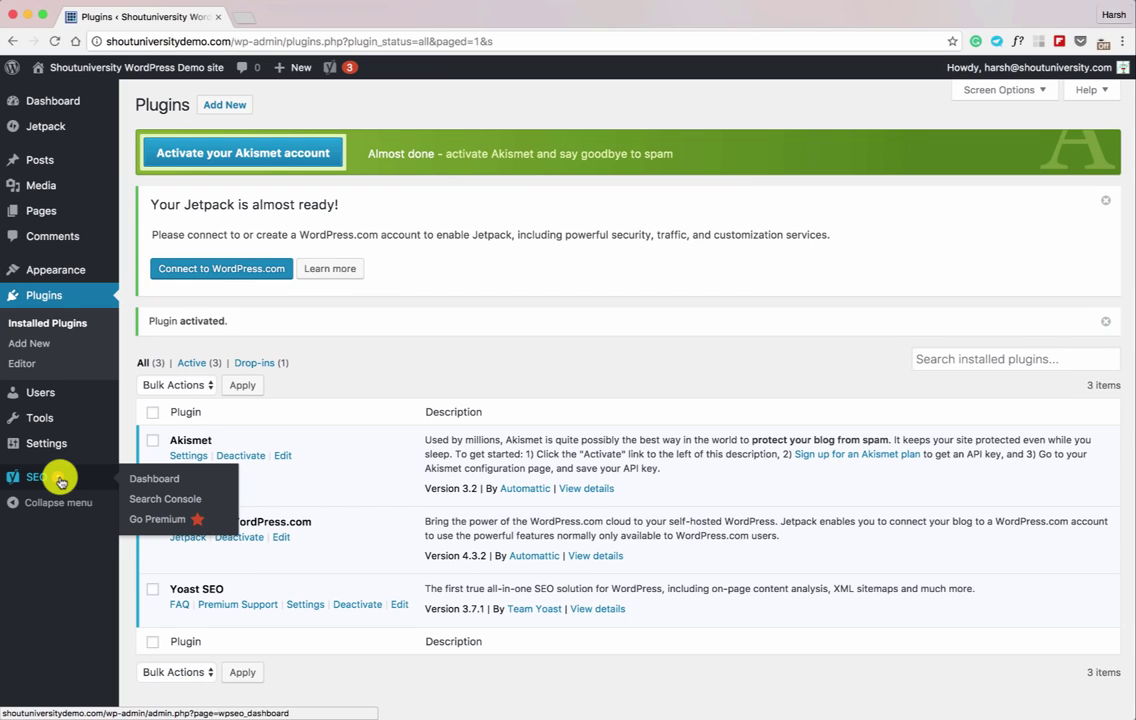
pyautogui.click(157, 481)
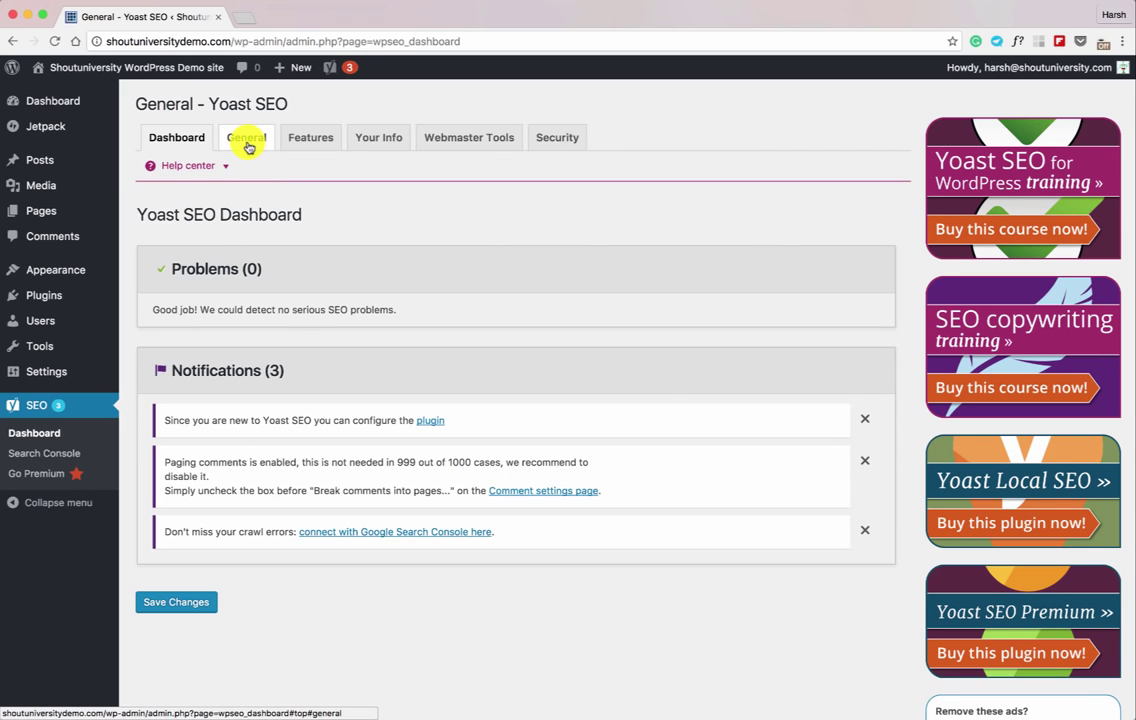
pyautogui.click(248, 145)
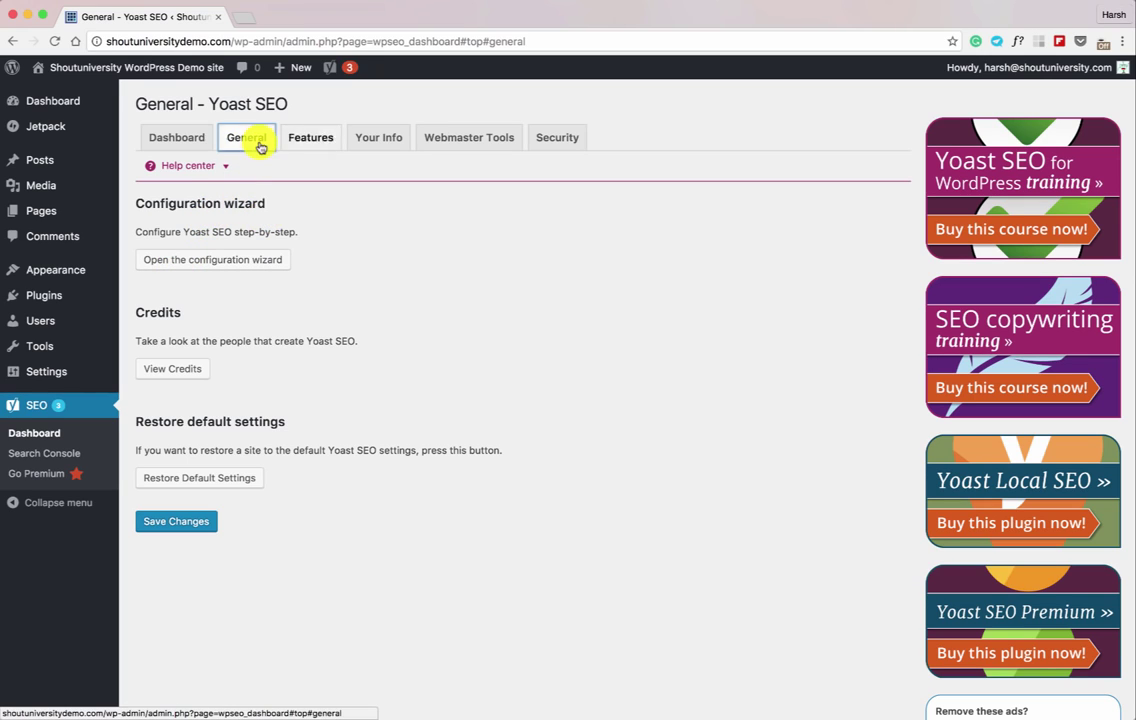
pyautogui.click(306, 140)
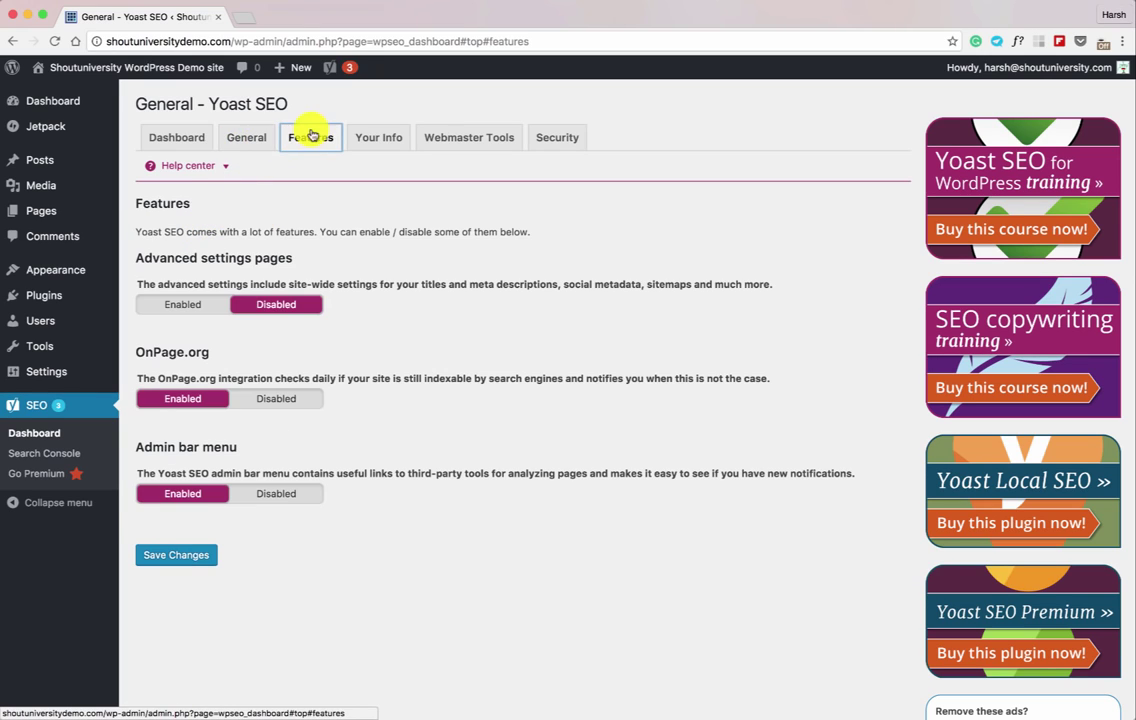
pyautogui.click(190, 305)
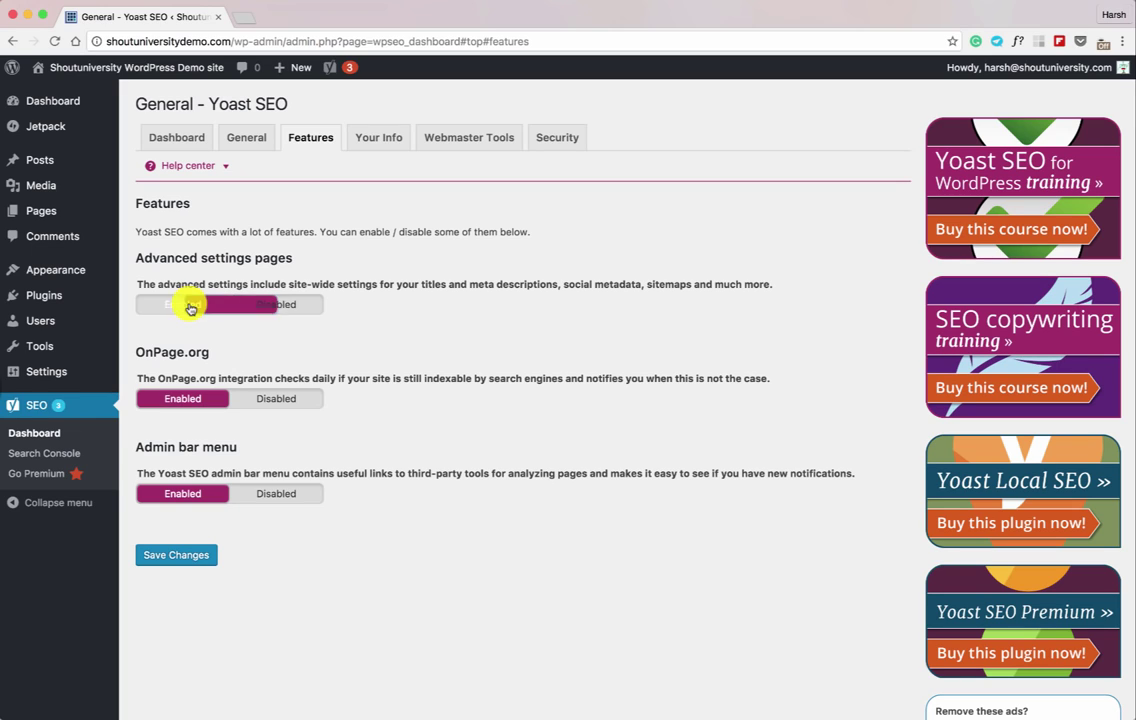
pyautogui.click(166, 556)
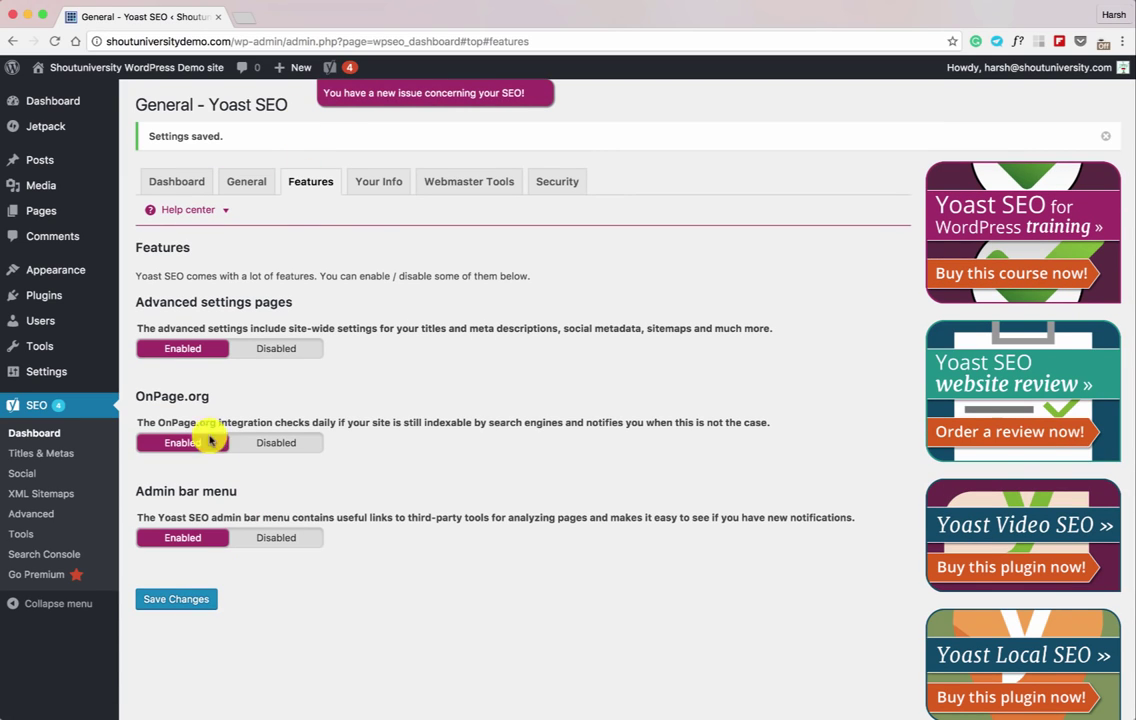
# Step: Disable the OnPage.org integration and the admin bar menu in the Yoast SEO features, and save the changes
pyautogui.click(279, 440)
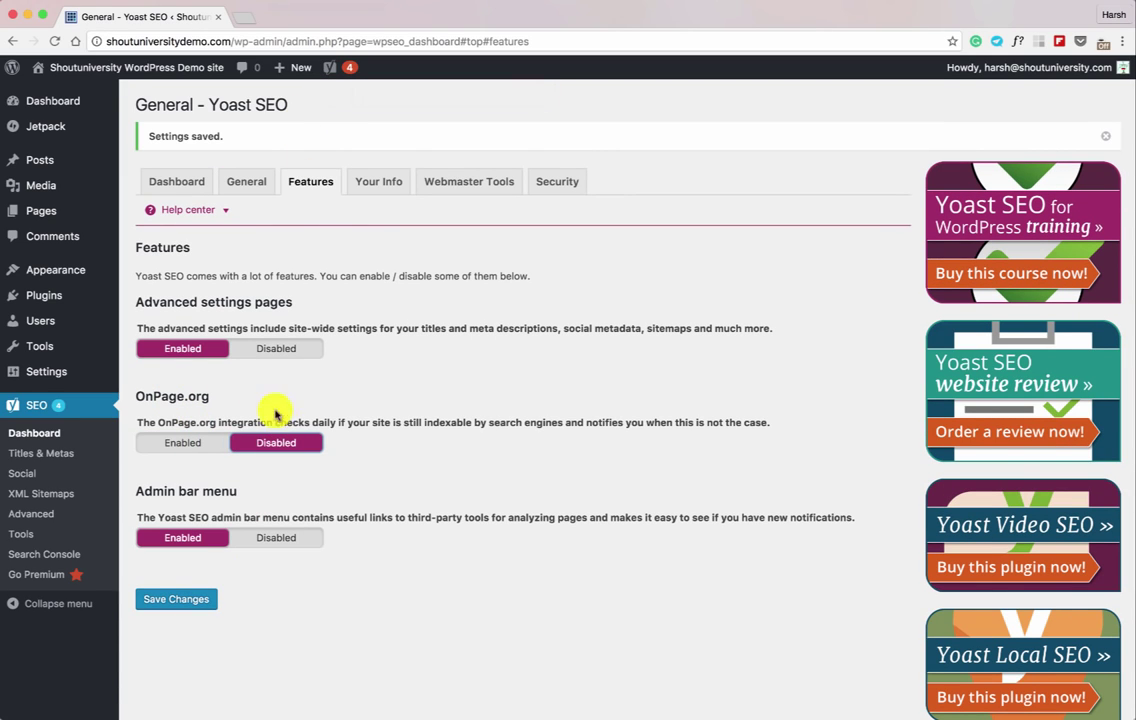
pyautogui.click(271, 537)
pyautogui.click(183, 601)
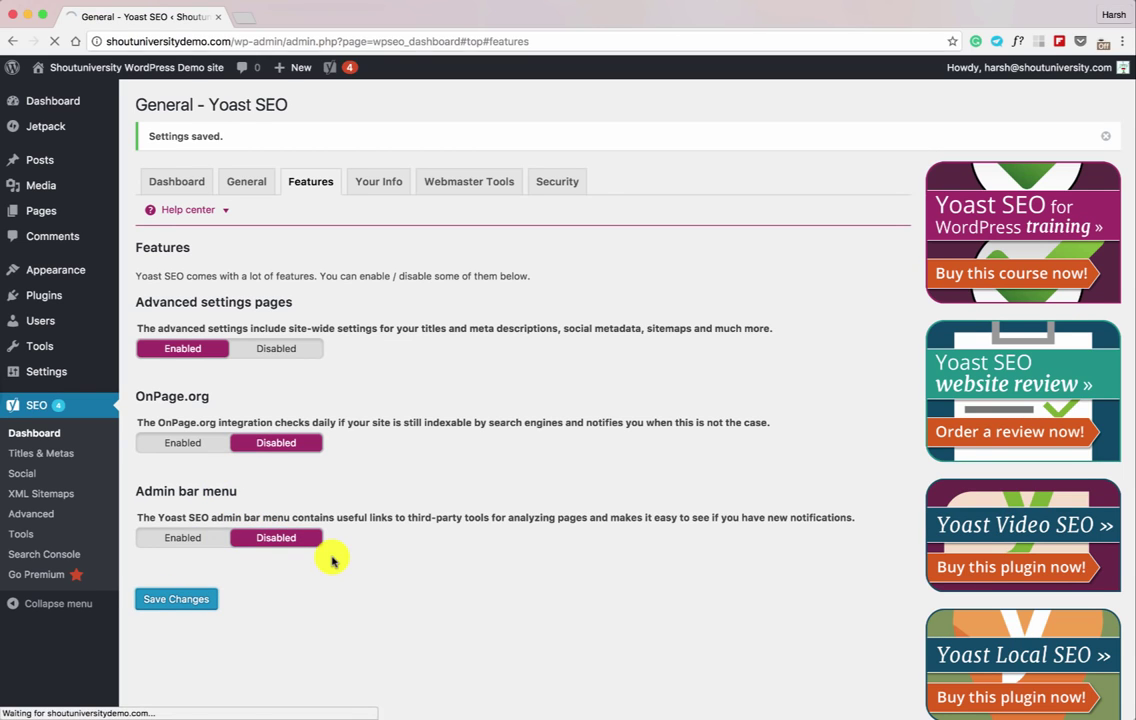
# Step: Start the Yoast SEO configuration wizard, skipping the newsletter, and set the environment to Production and the site type to Blog
pyautogui.click(250, 182)
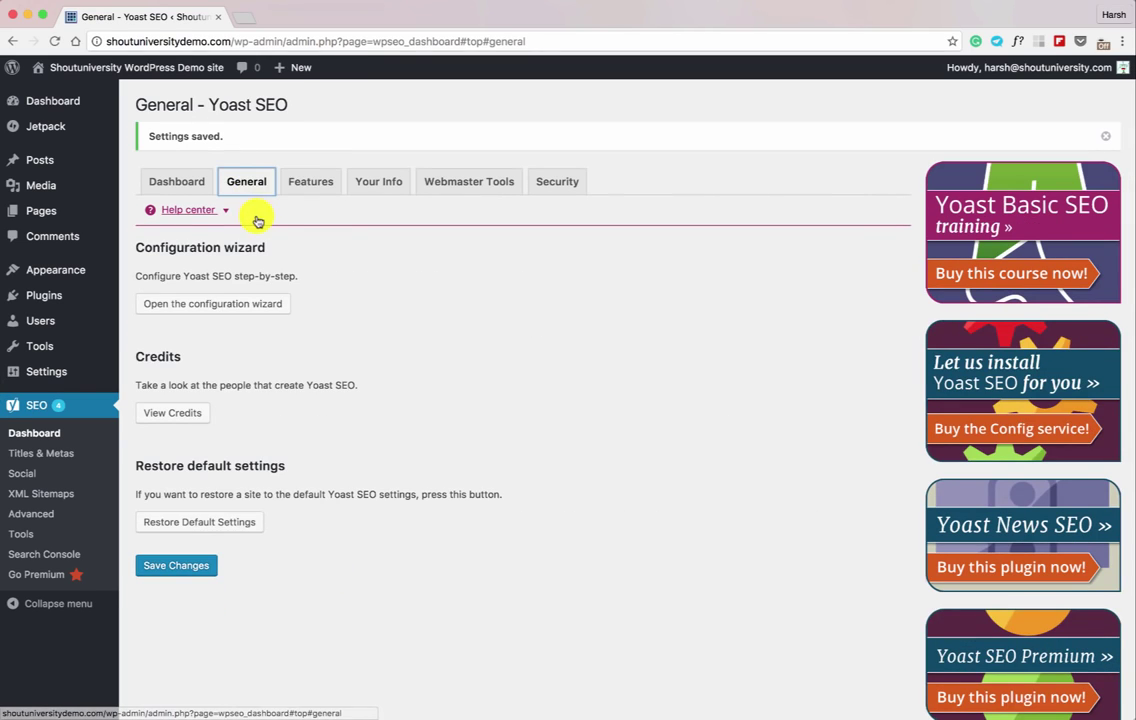
pyautogui.click(223, 302)
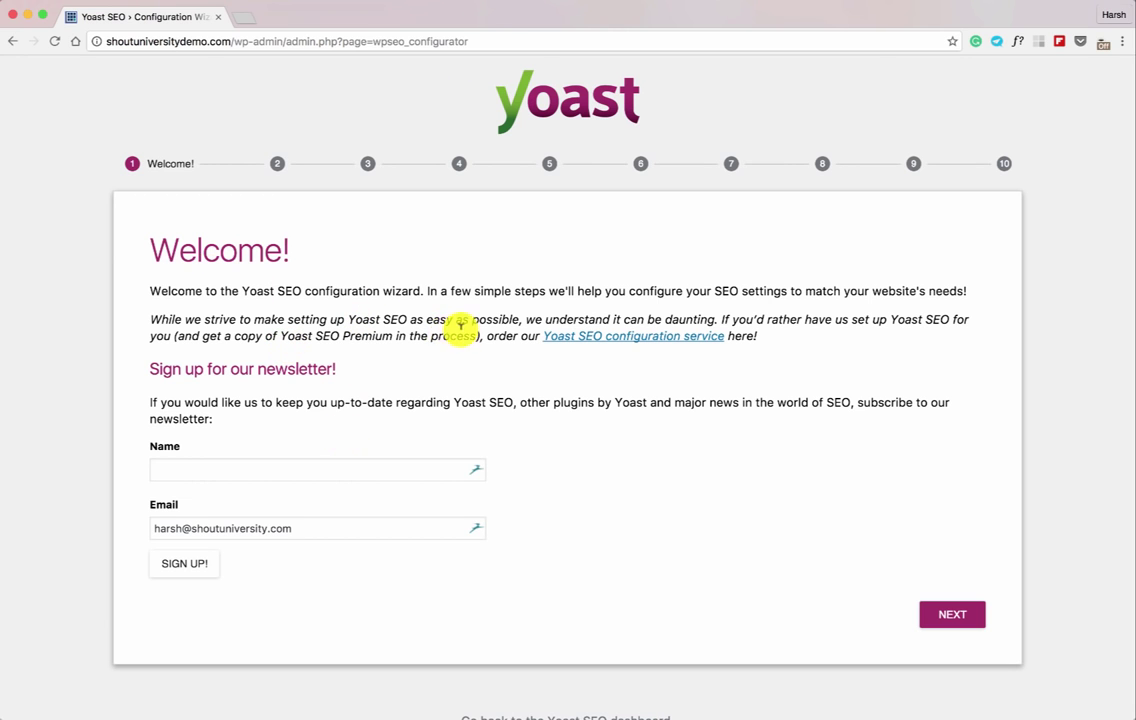
pyautogui.click(933, 614)
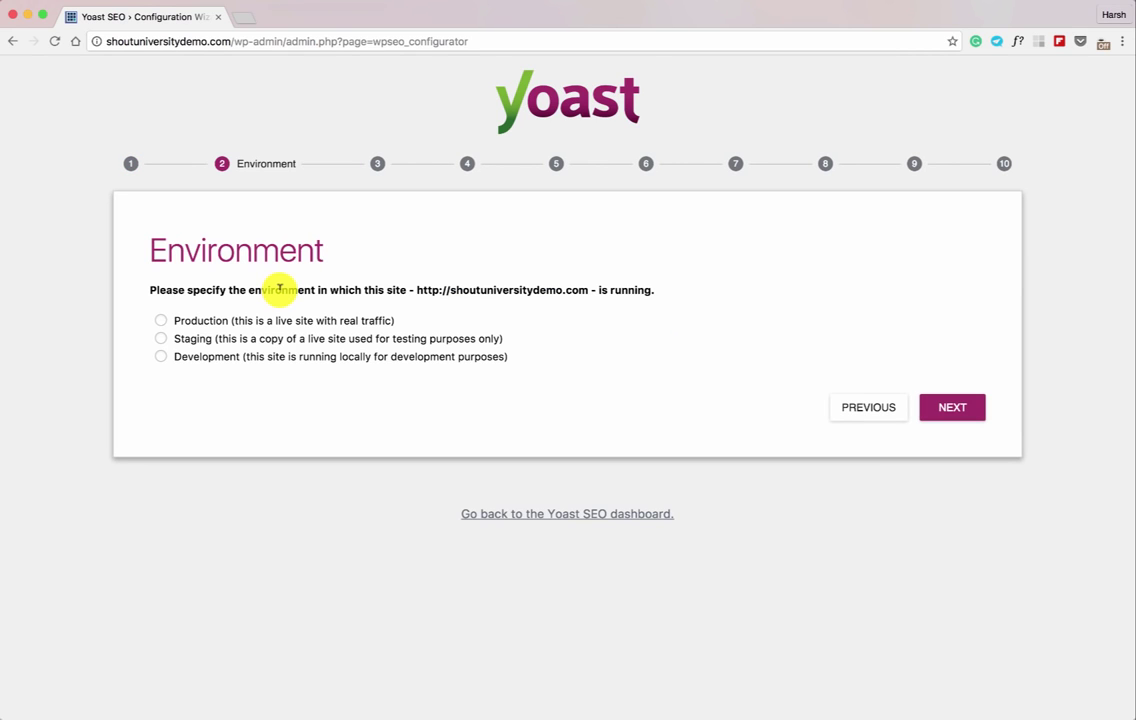
pyautogui.click(202, 322)
pyautogui.click(949, 407)
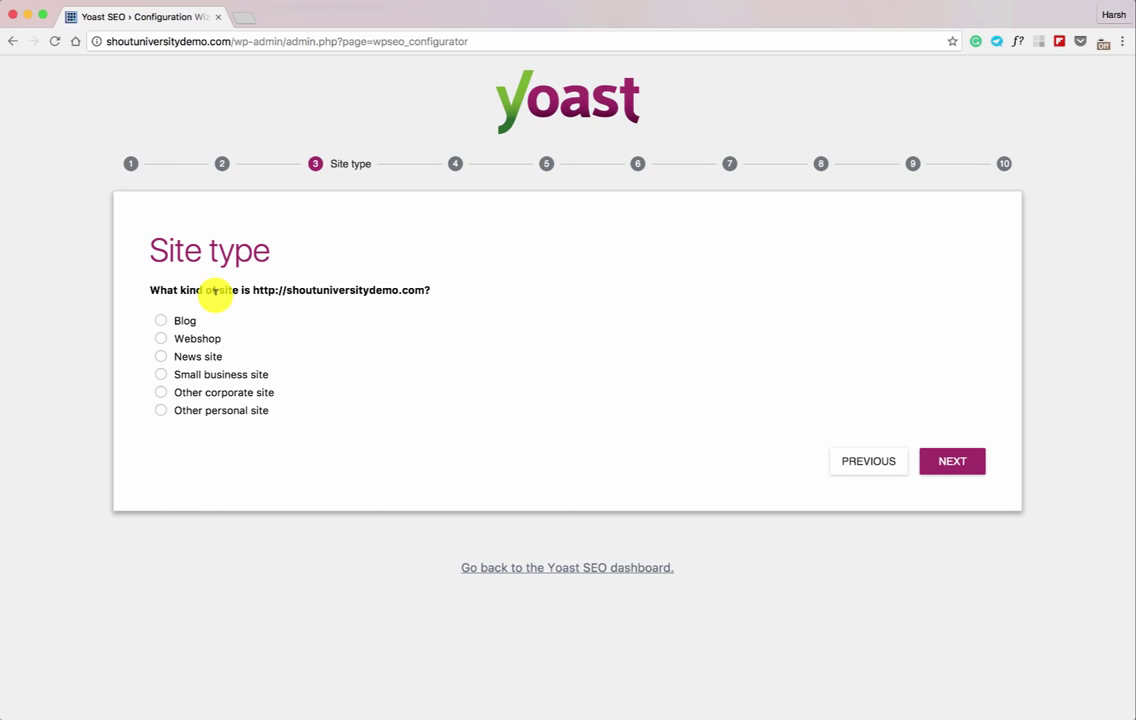
pyautogui.click(161, 321)
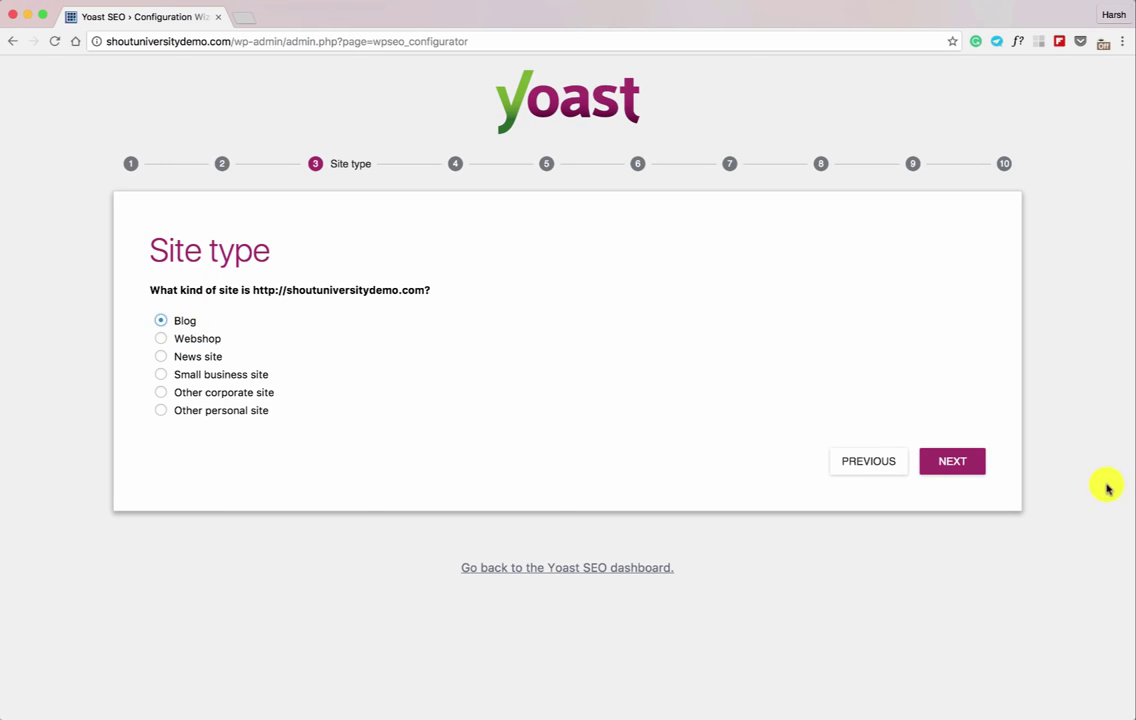
pyautogui.click(946, 461)
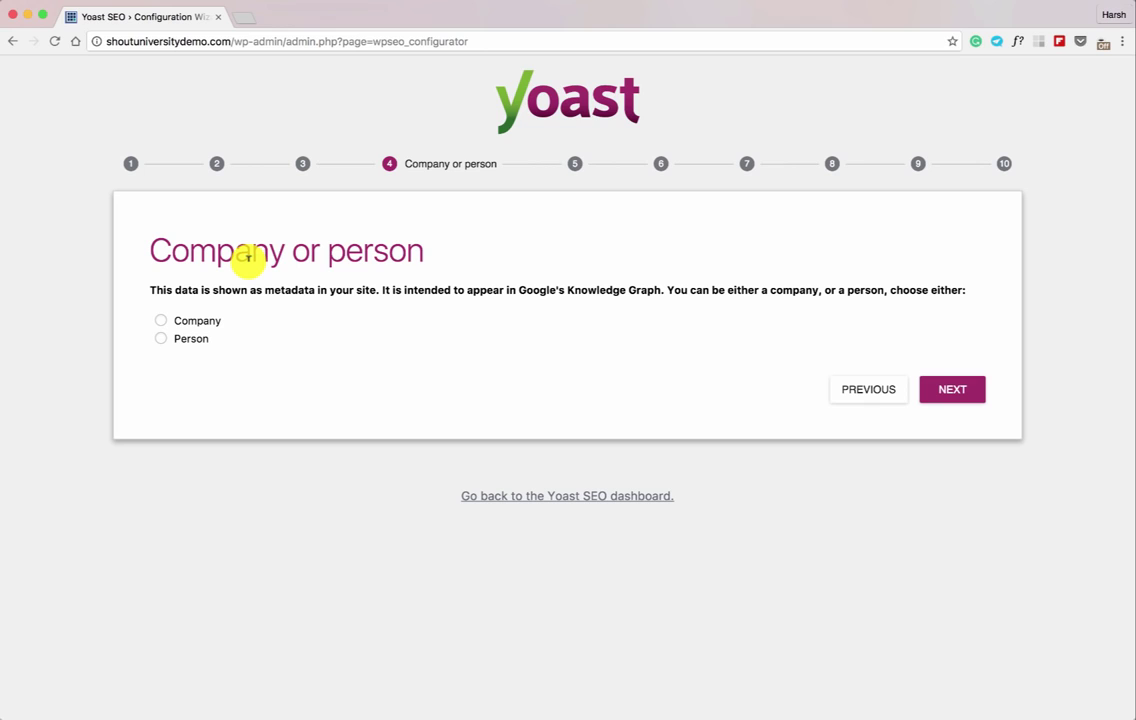
# Step: Identify the site as a Company named ShoutUniversity without a logo and continue to the social profiles
pyautogui.click(160, 327)
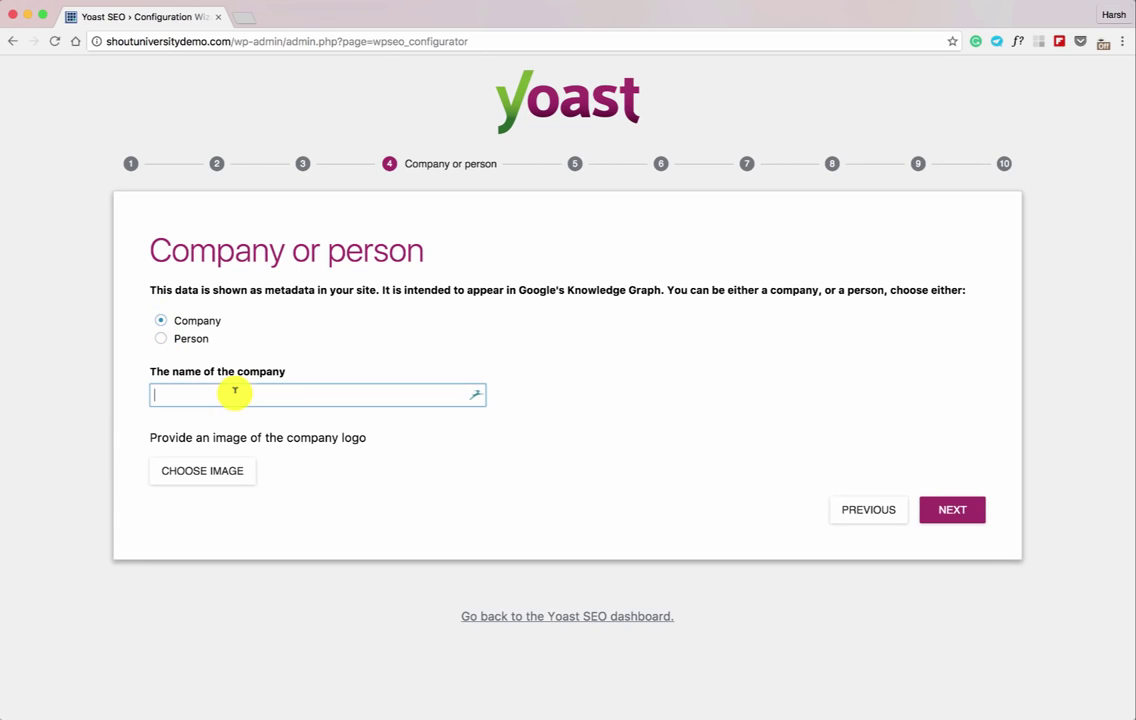
pyautogui.click(234, 392)
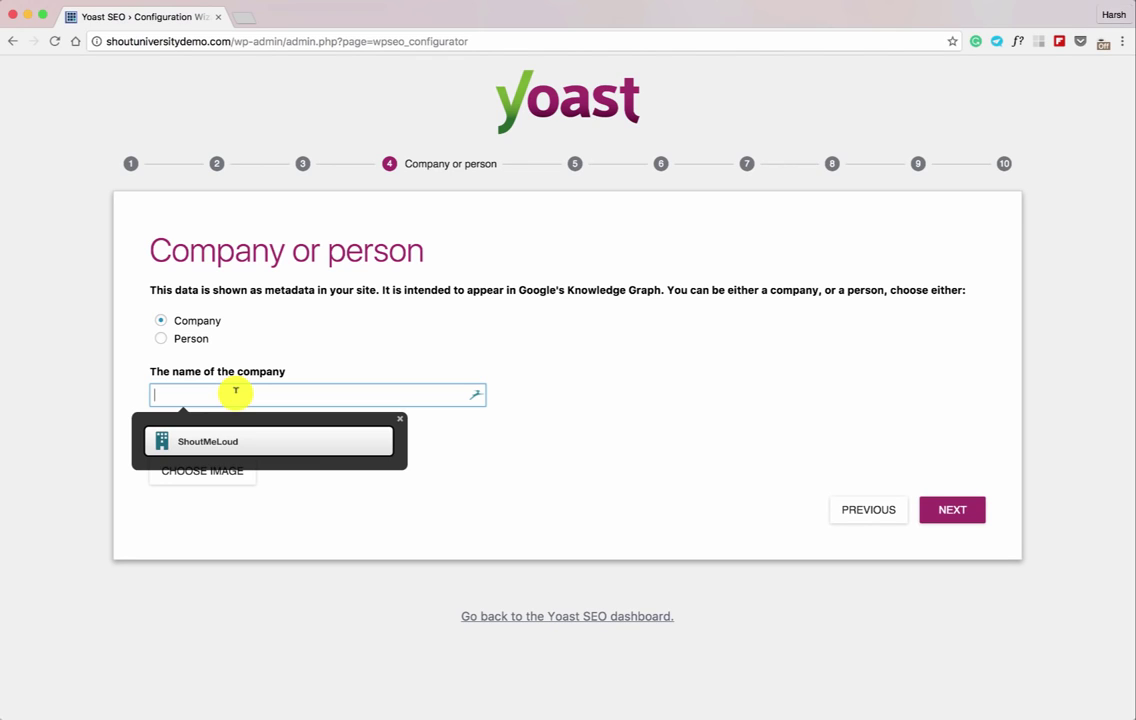
pyautogui.write('ShoutUniversity')
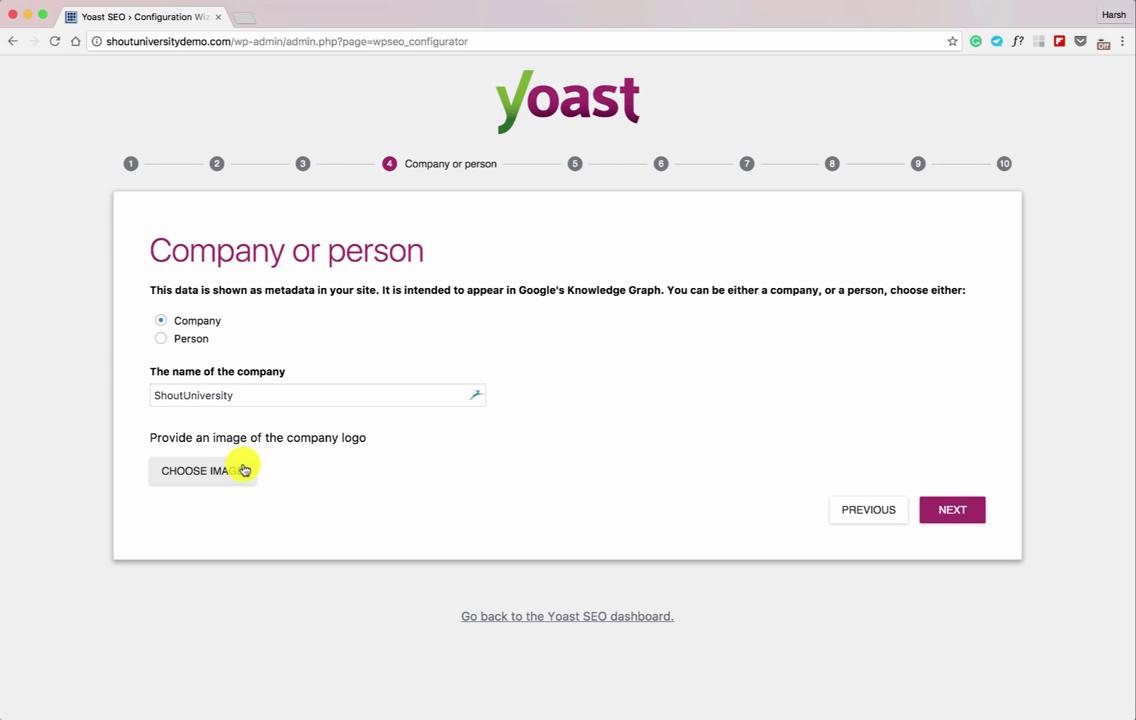
pyautogui.click(938, 513)
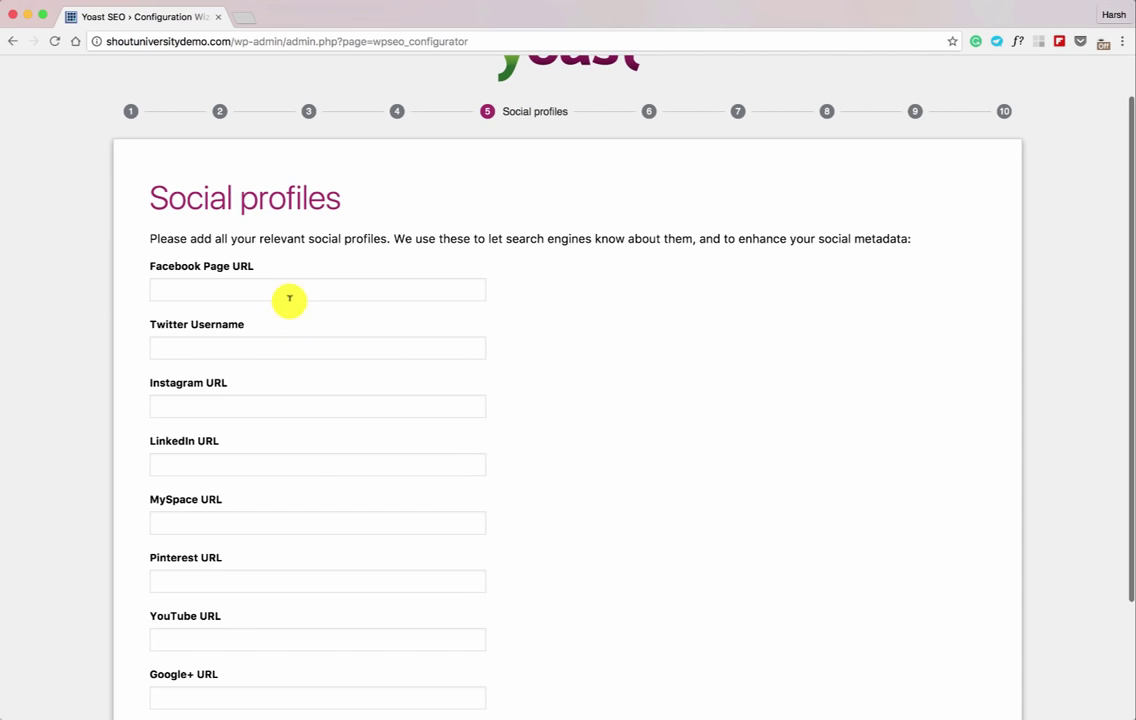
pyautogui.click(289, 292)
pyautogui.scroll(-2, 309, 385)
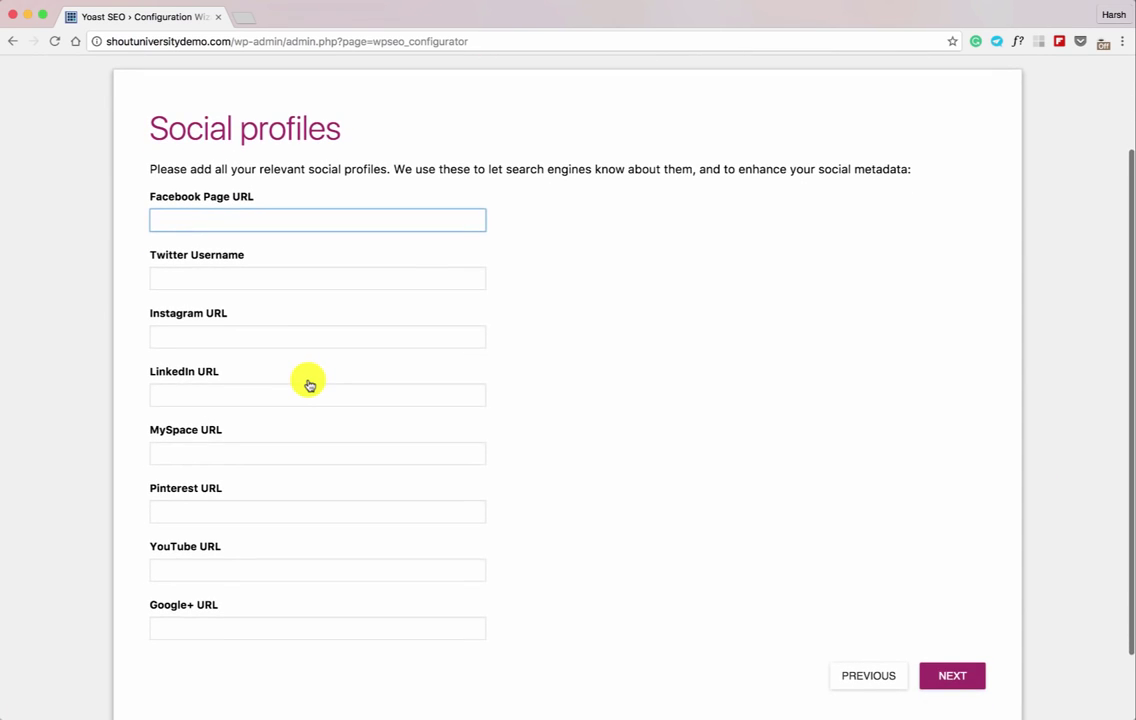
pyautogui.scroll(-1, 221, 217)
pyautogui.scroll(-1, 221, 217)
pyautogui.click(262, 264)
pyautogui.write('denharsh')
pyautogui.press('Tab')
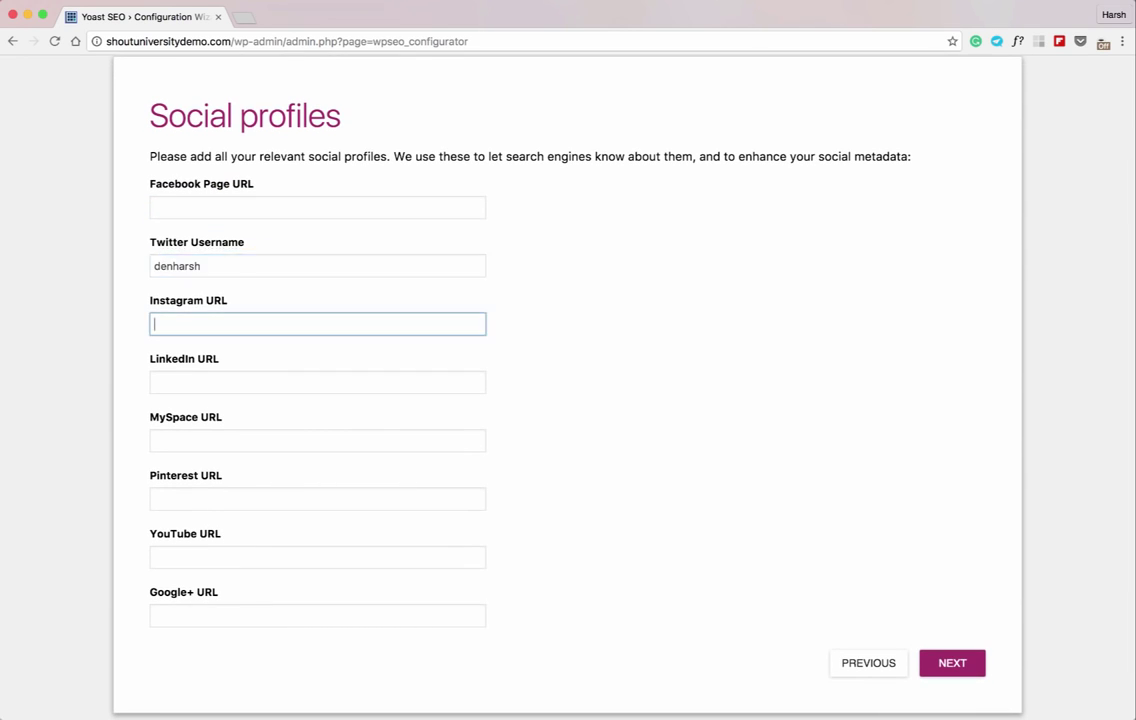
pyautogui.write('http://')
pyautogui.scroll(-1, 352, 246)
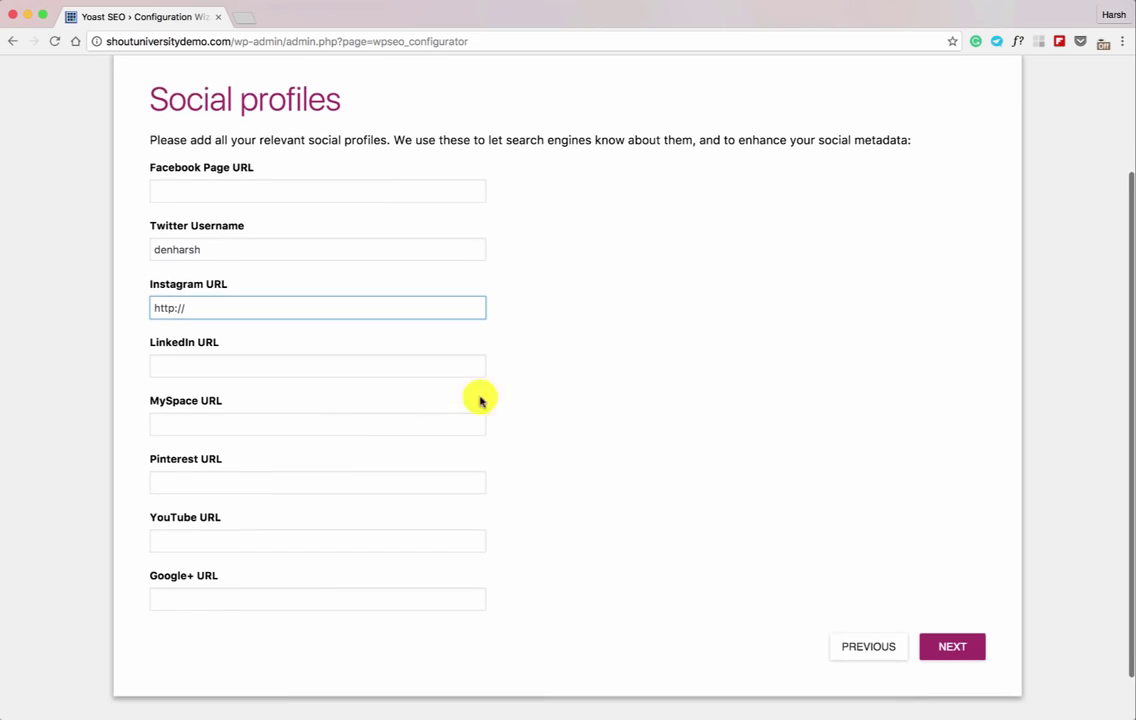
pyautogui.scroll(-1, 961, 654)
pyautogui.click(953, 648)
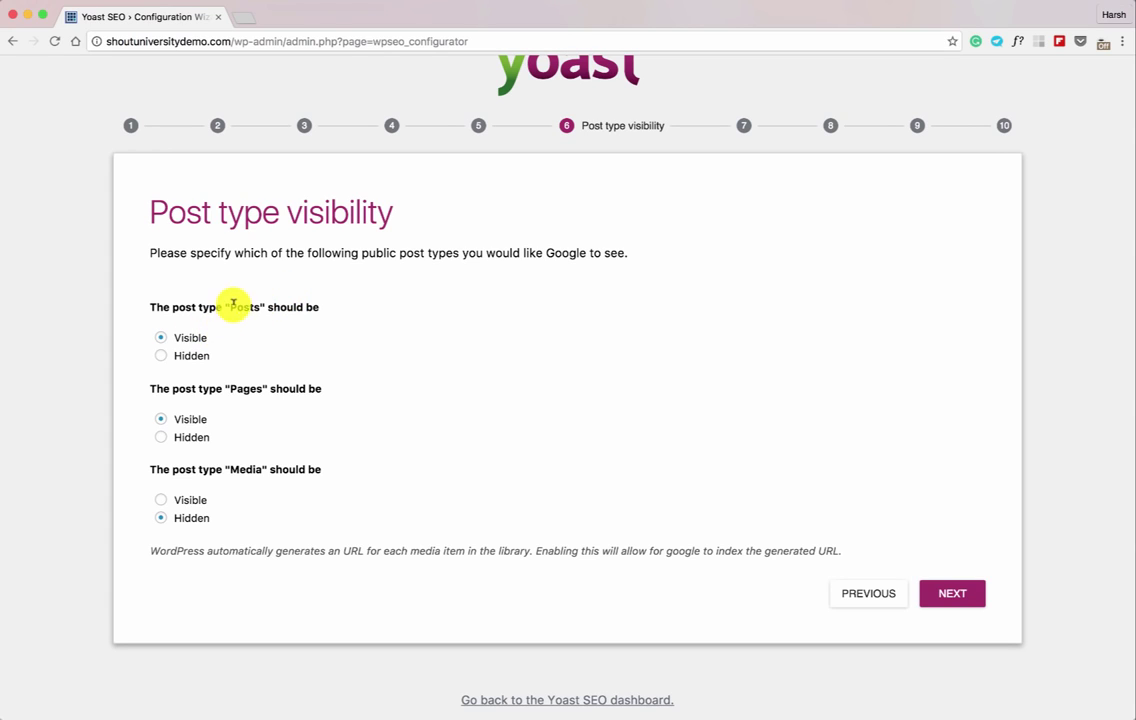
# Step: Accept the default post type visibility and No for multiple authors, and skip the Google Search Console authorization
pyautogui.click(940, 597)
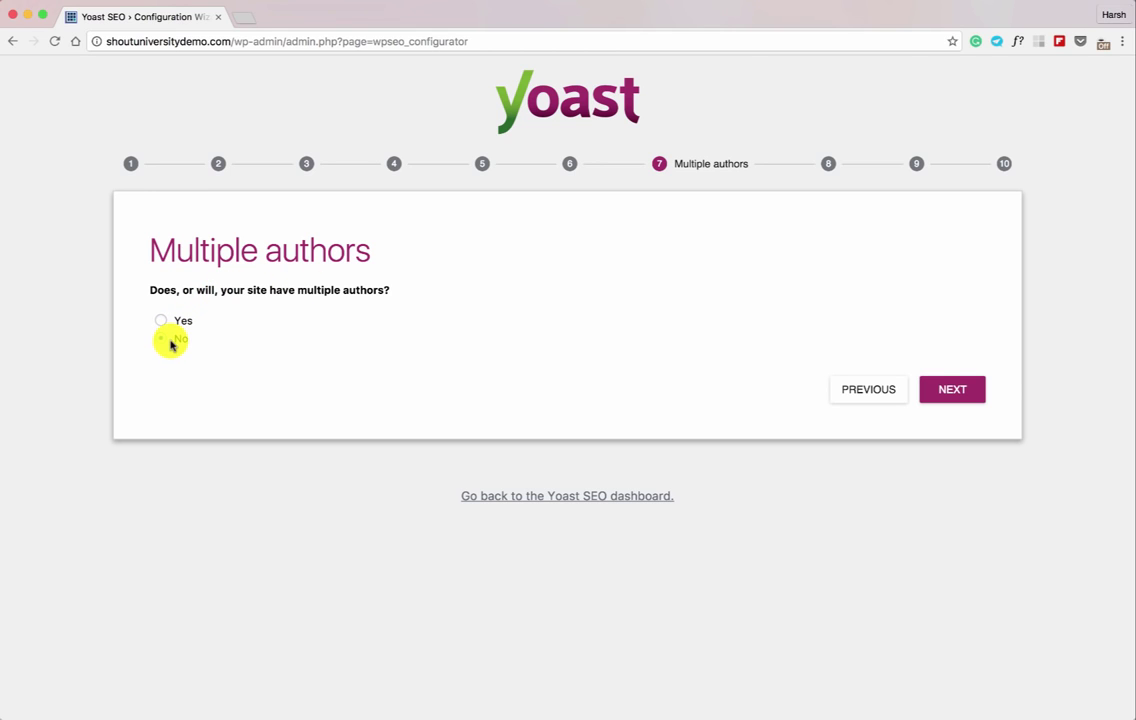
pyautogui.click(955, 390)
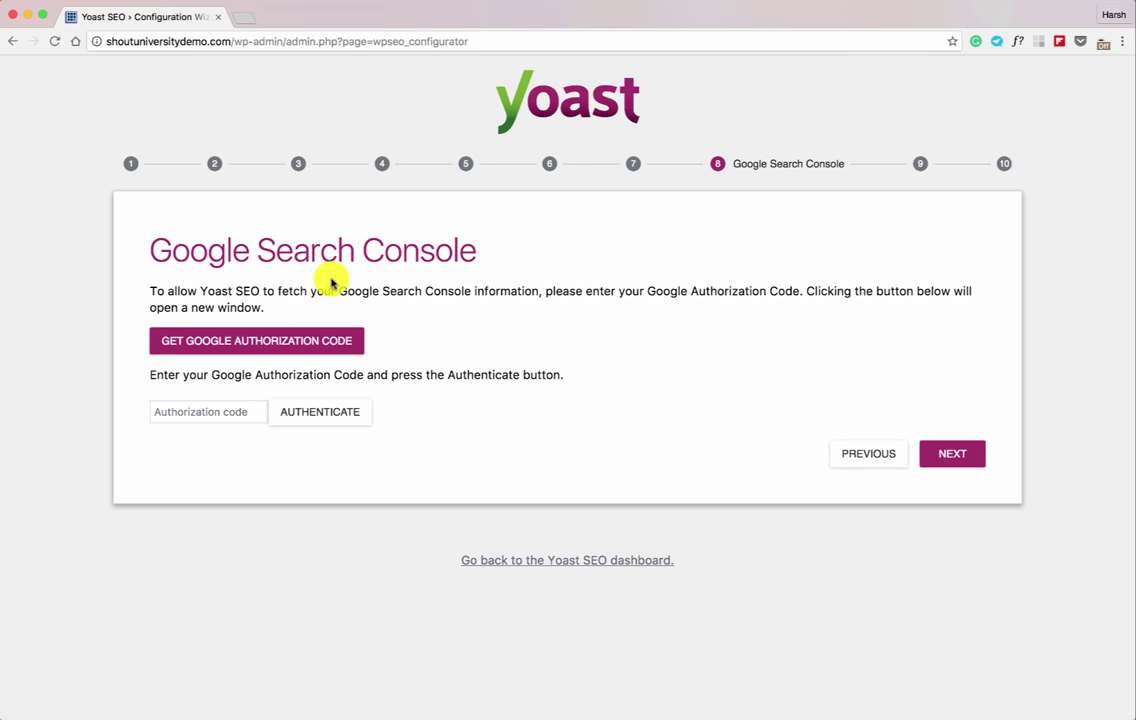
pyautogui.click(952, 456)
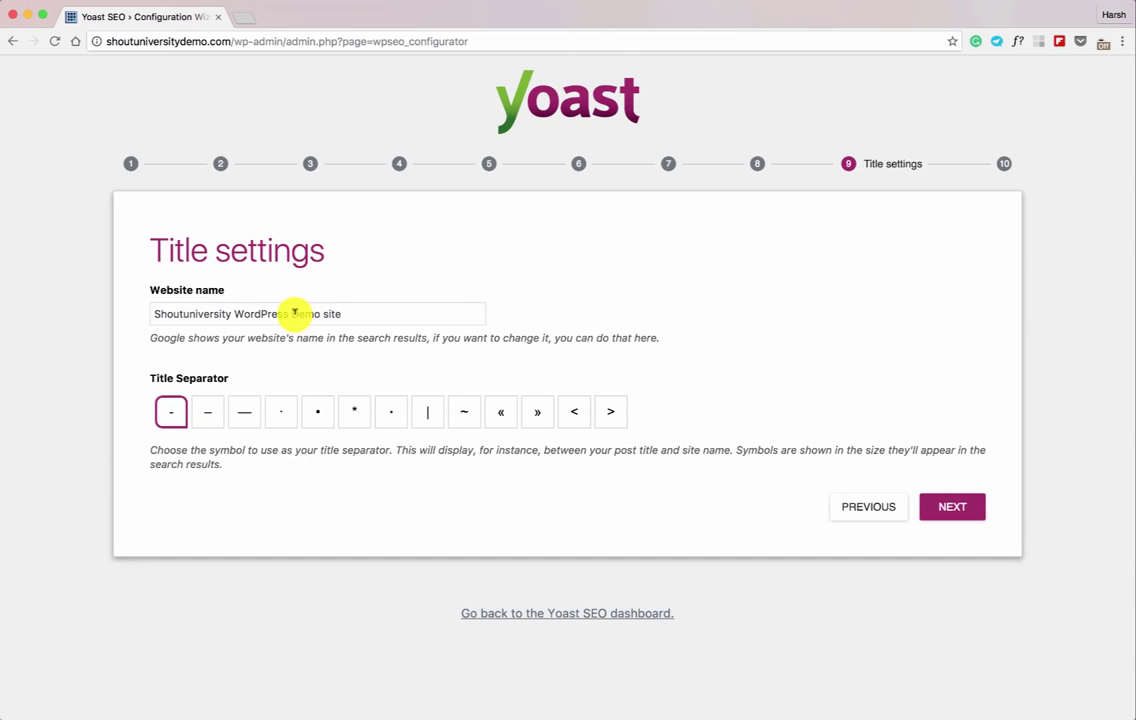
# Step: Shorten the website name to Shoutuniversity, keep the hyphen title separator, and finish the wizard without signing up for the newsletter
pyautogui.moveTo(292, 314); pyautogui.dragTo(444, 315)
pyautogui.press('BackSpace')
pyautogui.doubleClick(251, 313)
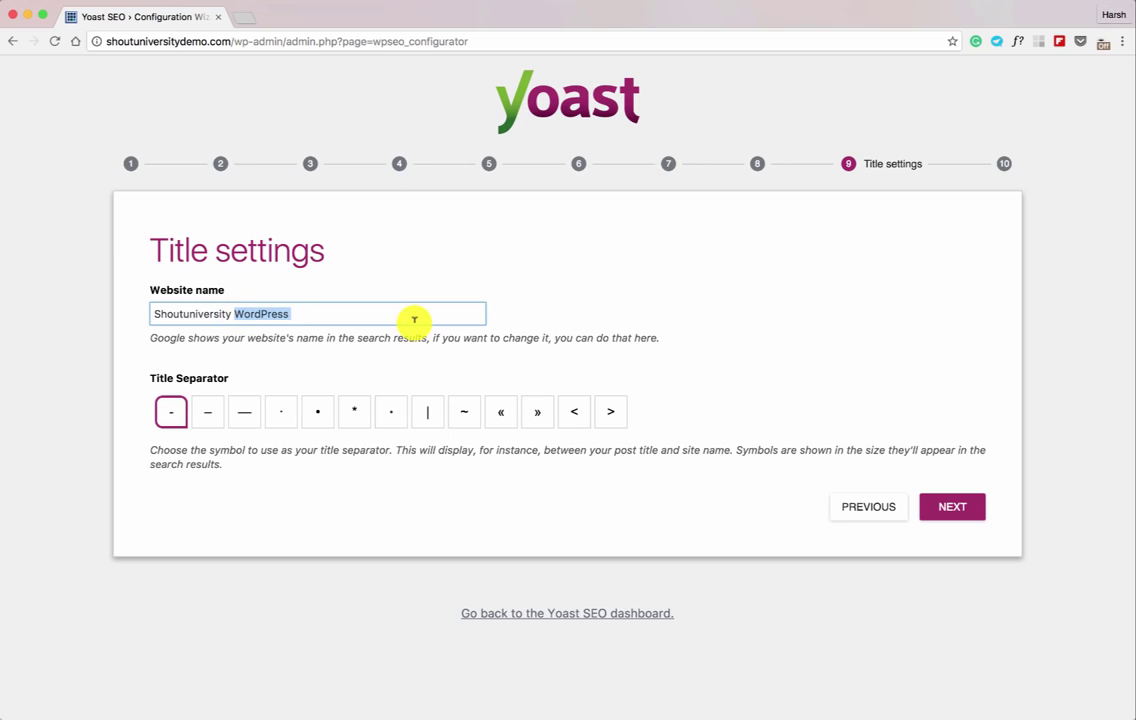
pyautogui.press('BackSpace')
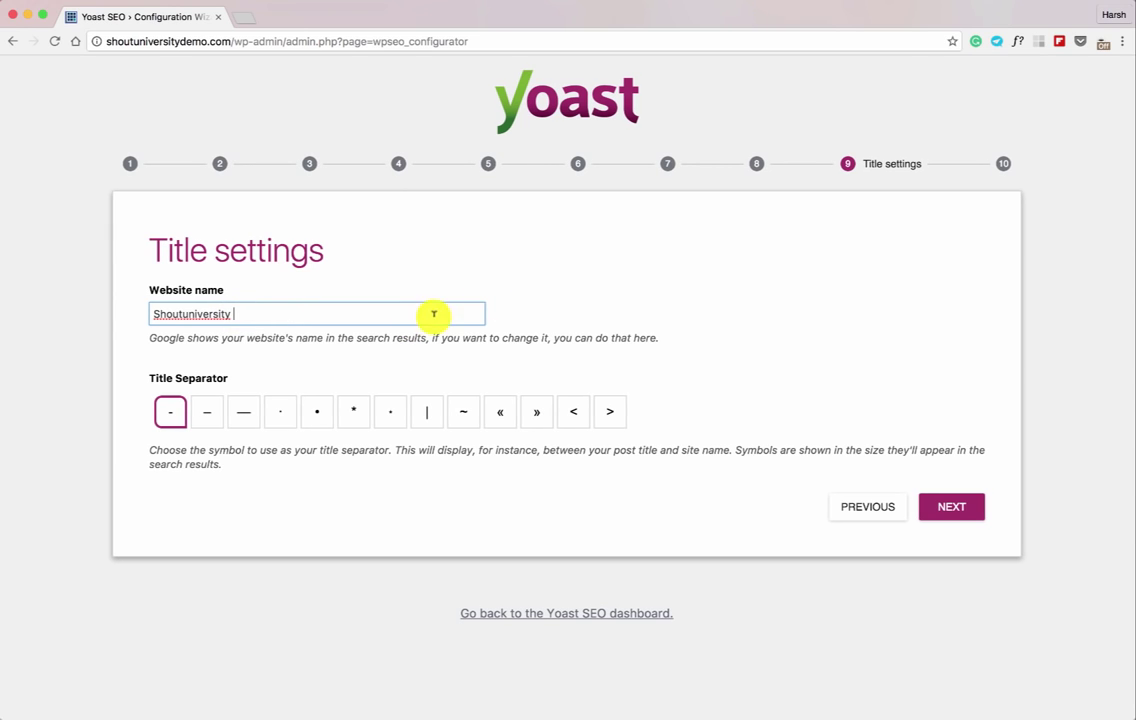
pyautogui.click(964, 509)
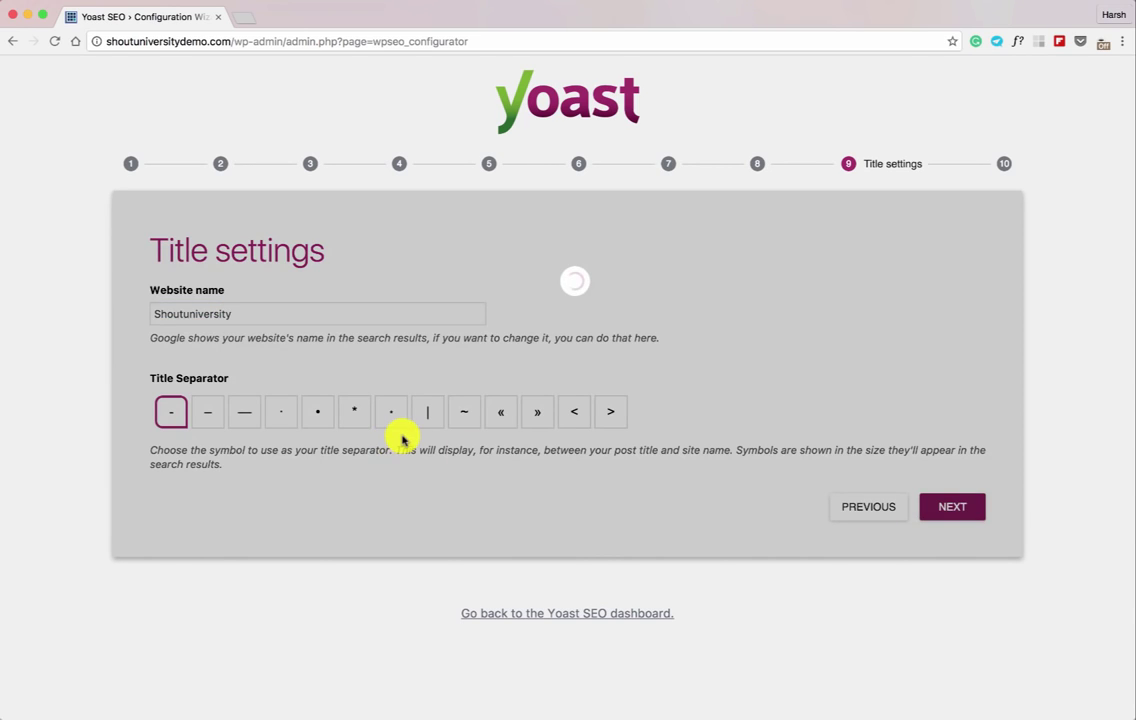
pyautogui.scroll(-4, 379, 403)
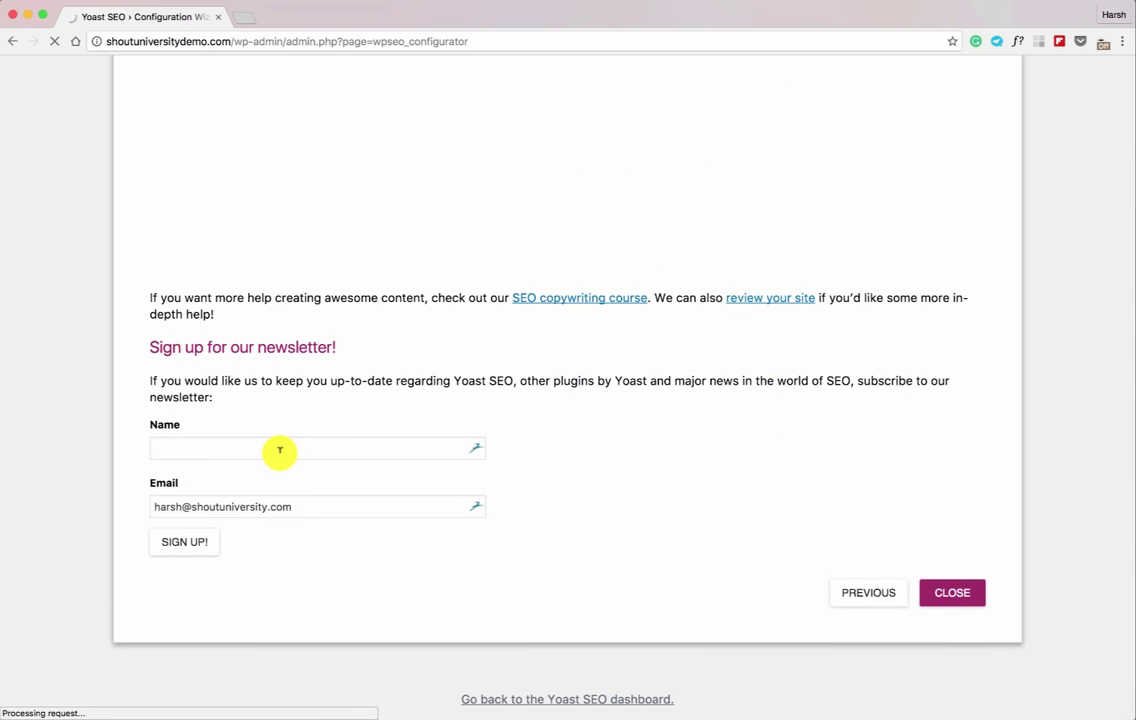
pyautogui.click(958, 600)
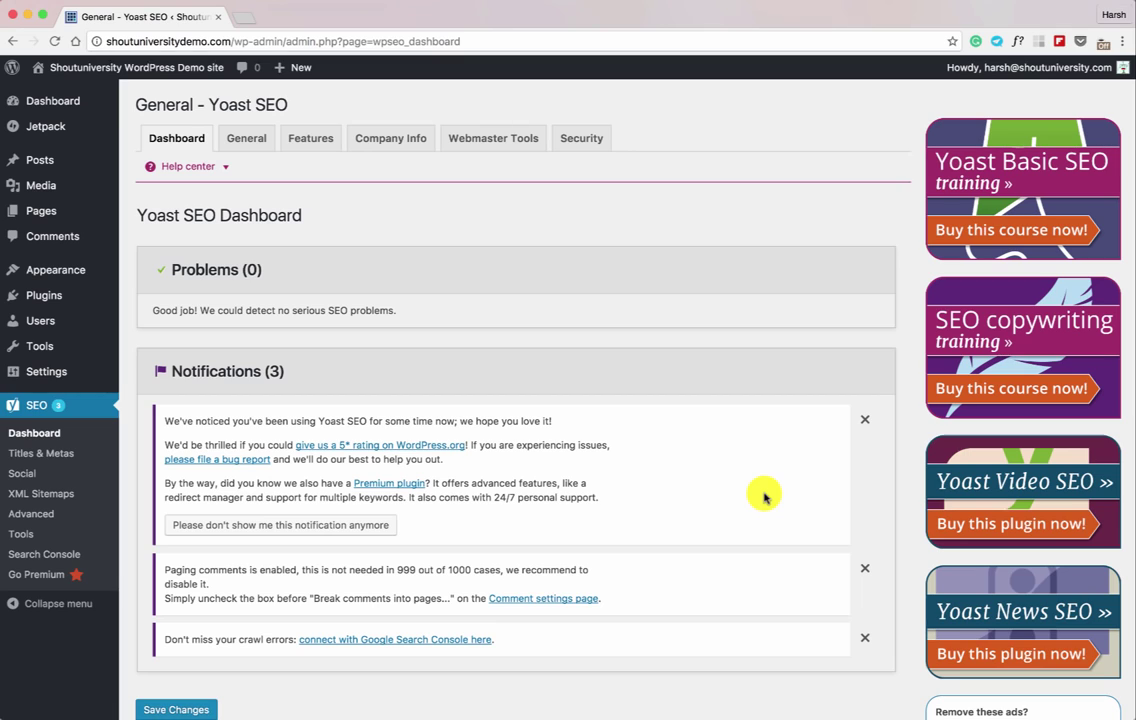
# Step: Open the Google Search Console verification page from Yoast's webmaster tools settings in a new browser tab
pyautogui.click(486, 141)
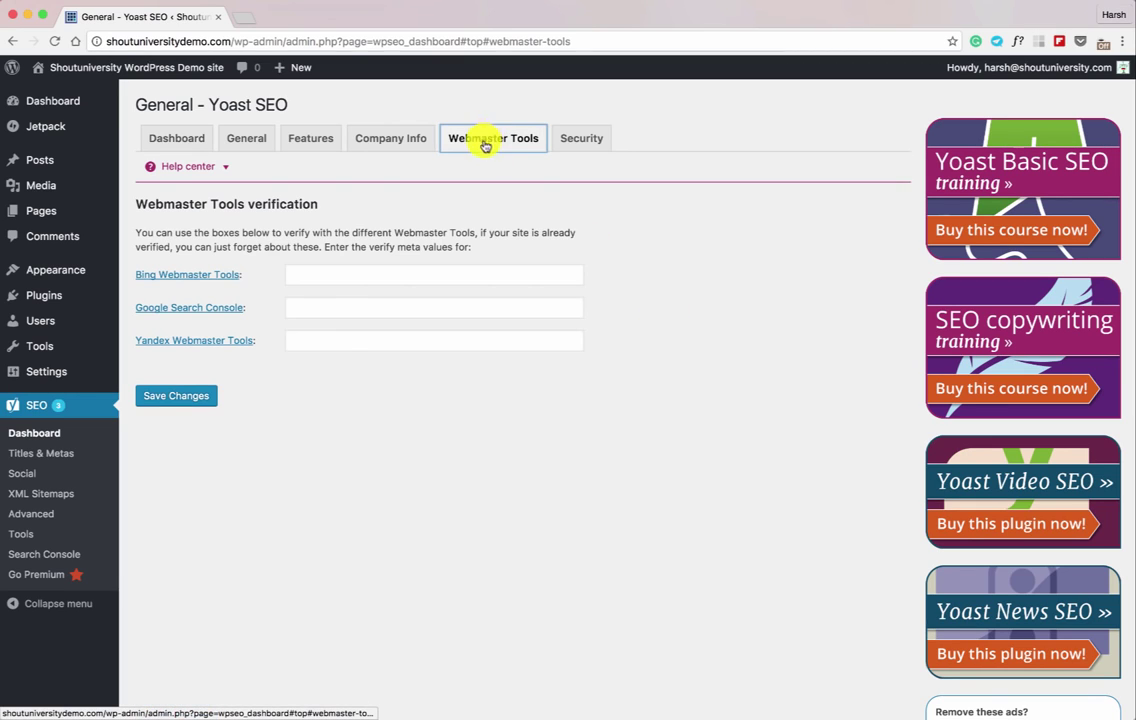
pyautogui.rightClick(178, 308)
pyautogui.click(198, 309)
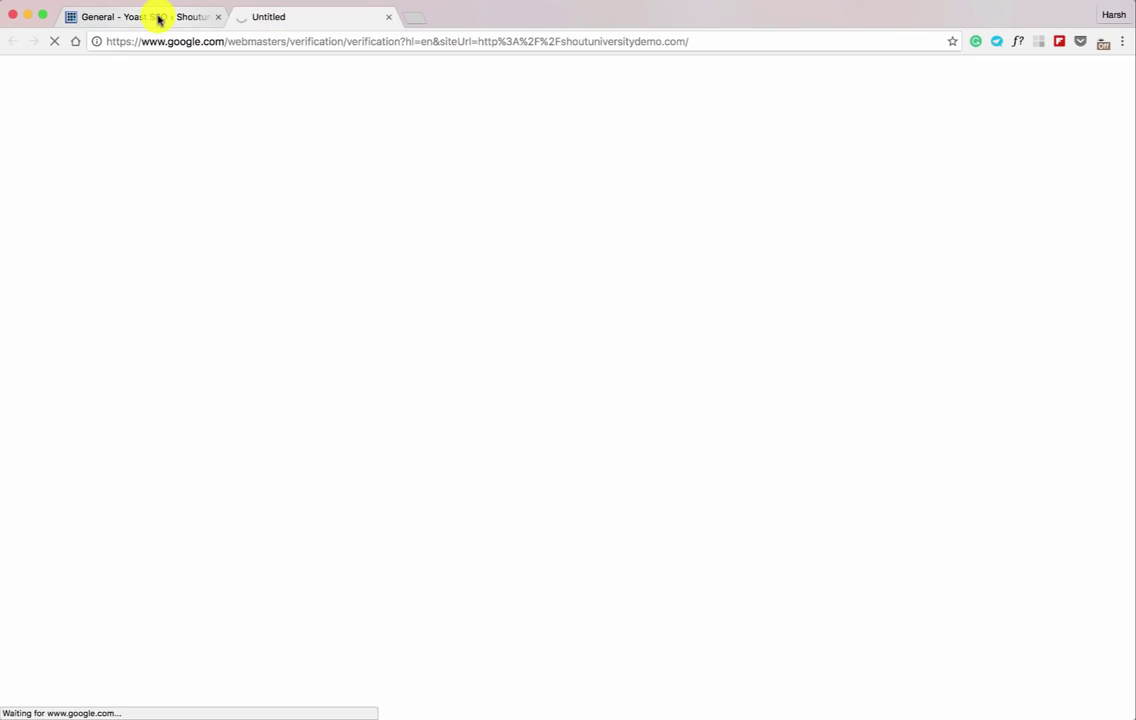
pyautogui.click(293, 14)
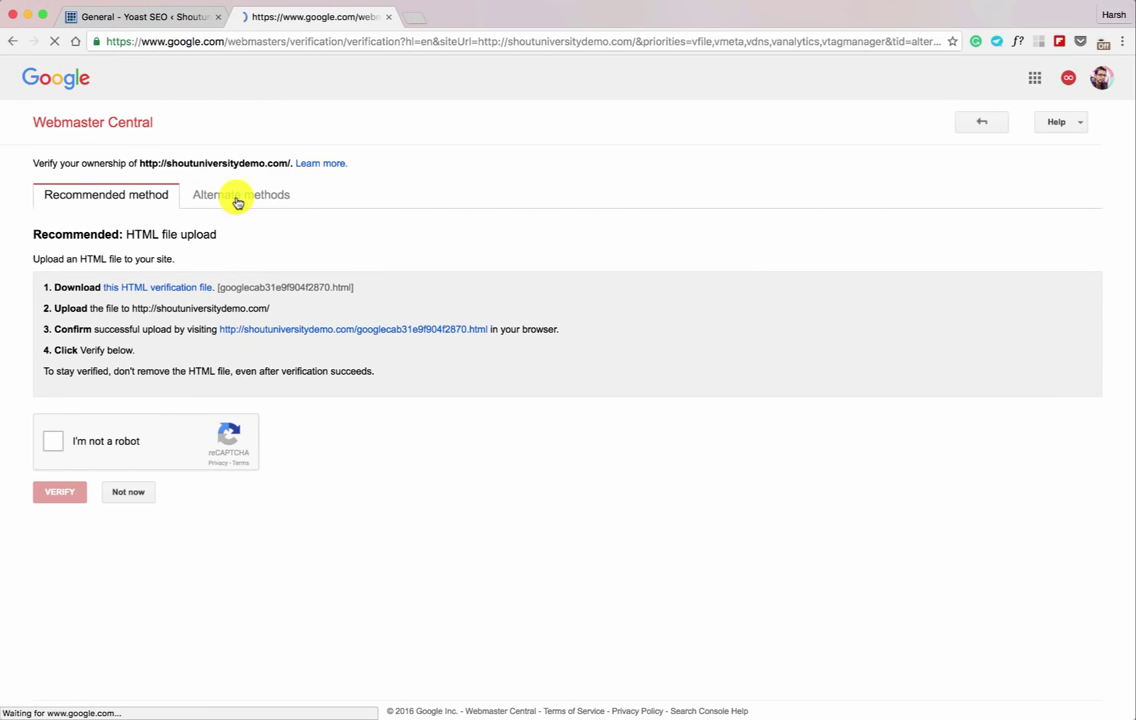
# Step: Copy the site verification code from the HTML tag method, paste it into Yoast's Google Search Console field, and save the settings
pyautogui.click(37, 233)
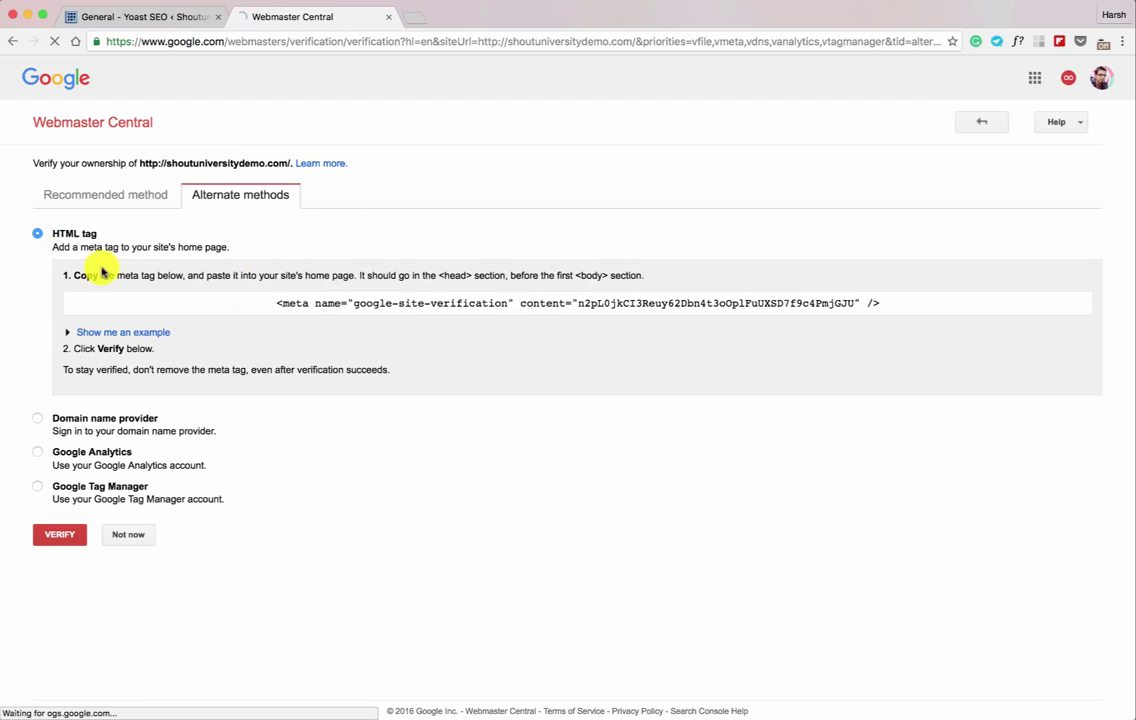
pyautogui.moveTo(579, 301); pyautogui.dragTo(852, 301)
pyautogui.click(124, 18)
pyautogui.click(379, 309)
pyautogui.press('super+v')
pyautogui.click(180, 396)
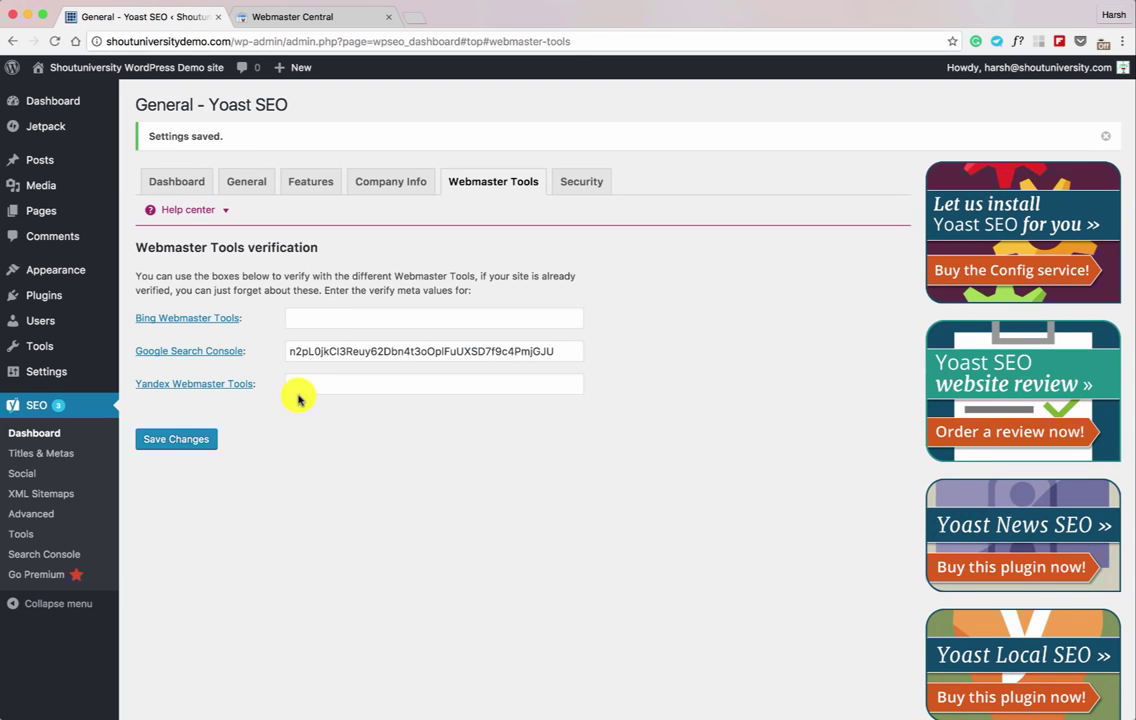
# Step: Verify ownership of shoutuniversitydemo.com in Webmaster Central and return to the Yoast settings
pyautogui.click(330, 15)
pyautogui.click(59, 537)
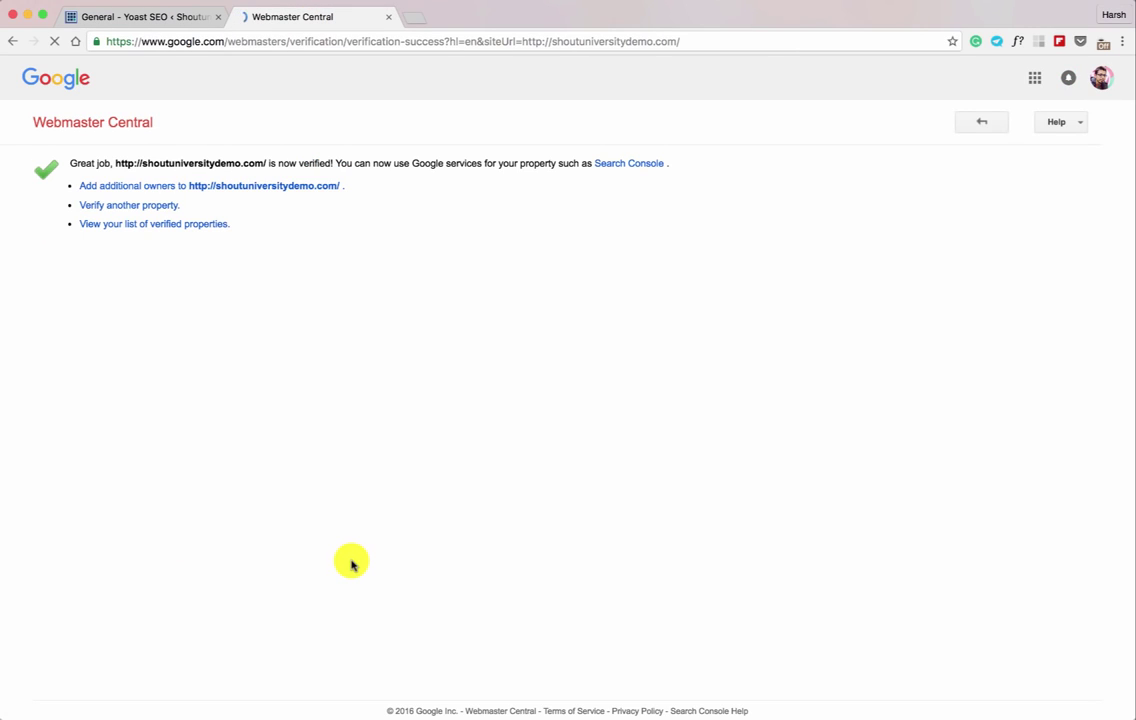
pyautogui.click(157, 17)
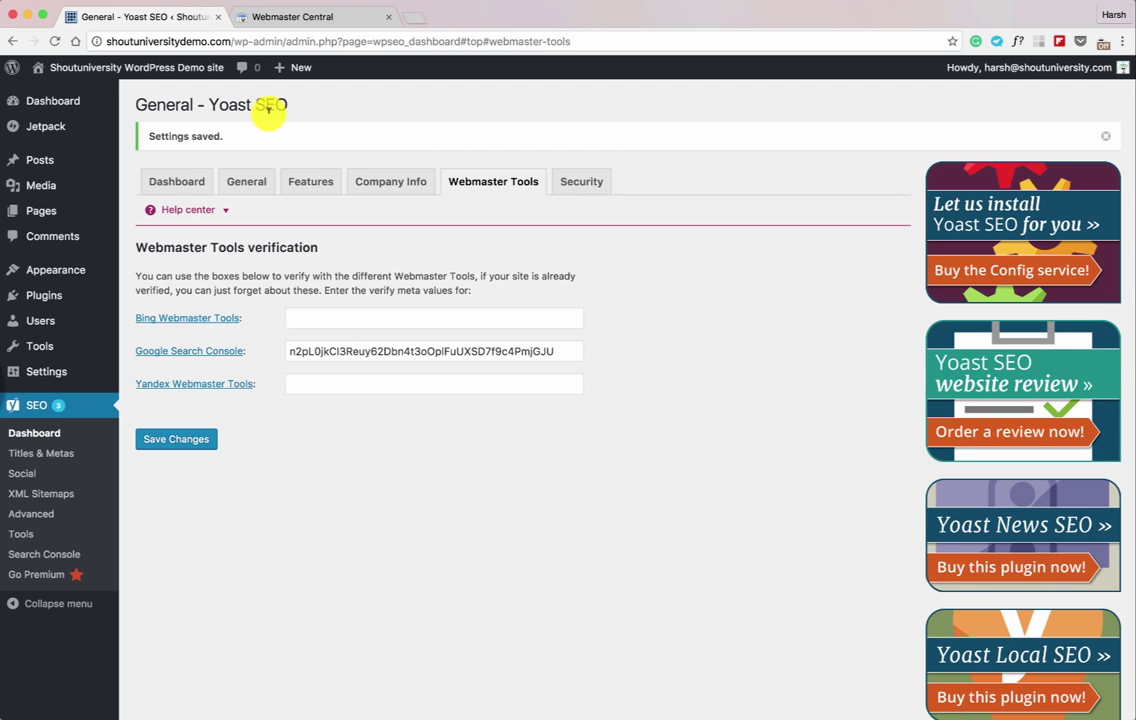
# Step: Set the homepage title template in Titles & Metas to "%%sitename%% - Make your career online"
pyautogui.click(36, 460)
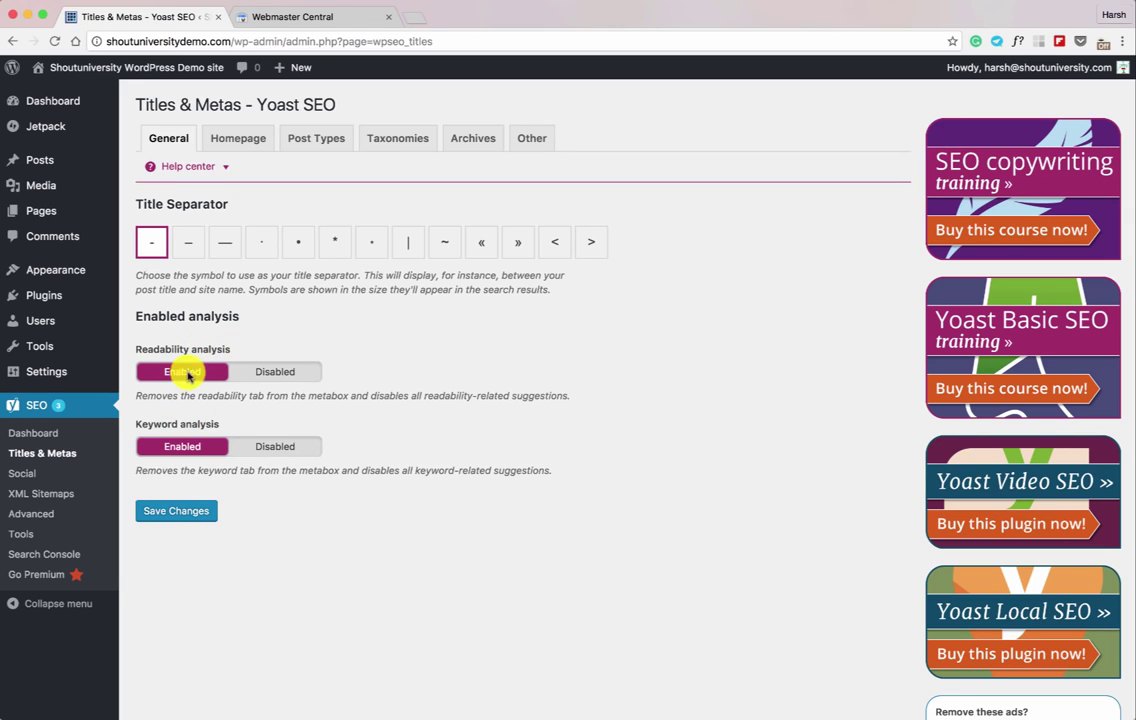
pyautogui.click(228, 146)
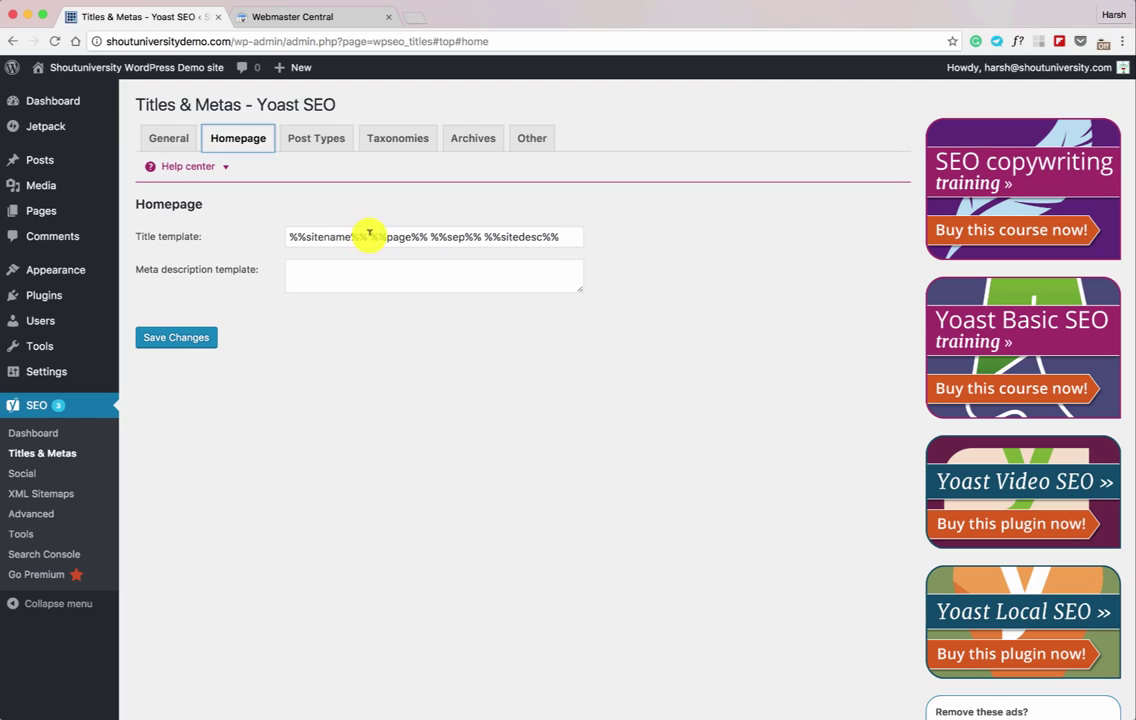
pyautogui.moveTo(365, 233); pyautogui.dragTo(273, 240)
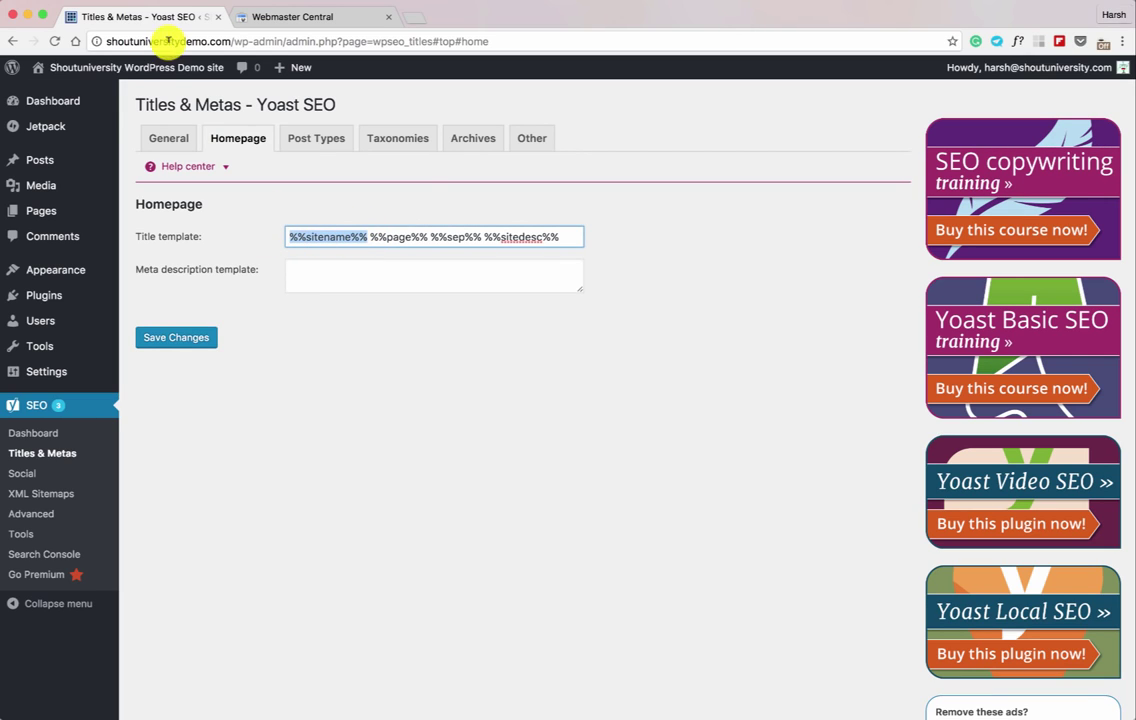
pyautogui.click(413, 233)
pyautogui.moveTo(372, 237); pyautogui.dragTo(437, 237)
pyautogui.moveTo(512, 234); pyautogui.dragTo(591, 233)
pyautogui.press('BackSpace')
pyautogui.write('- ')
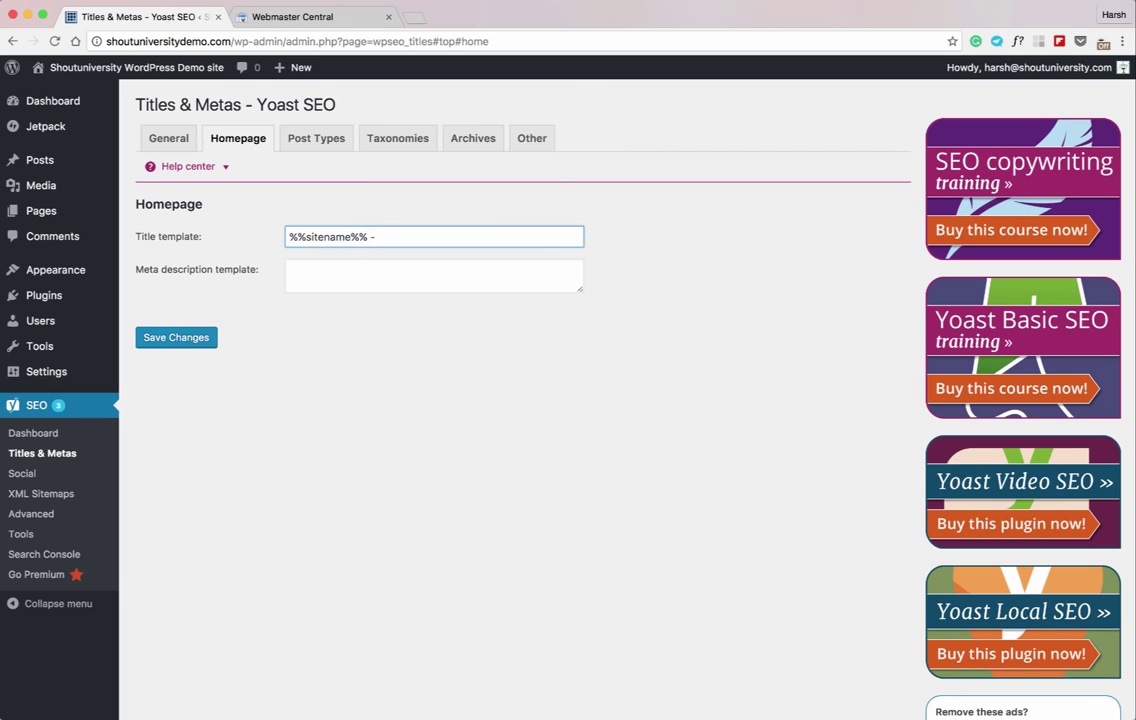
pyautogui.write('Make your career online')
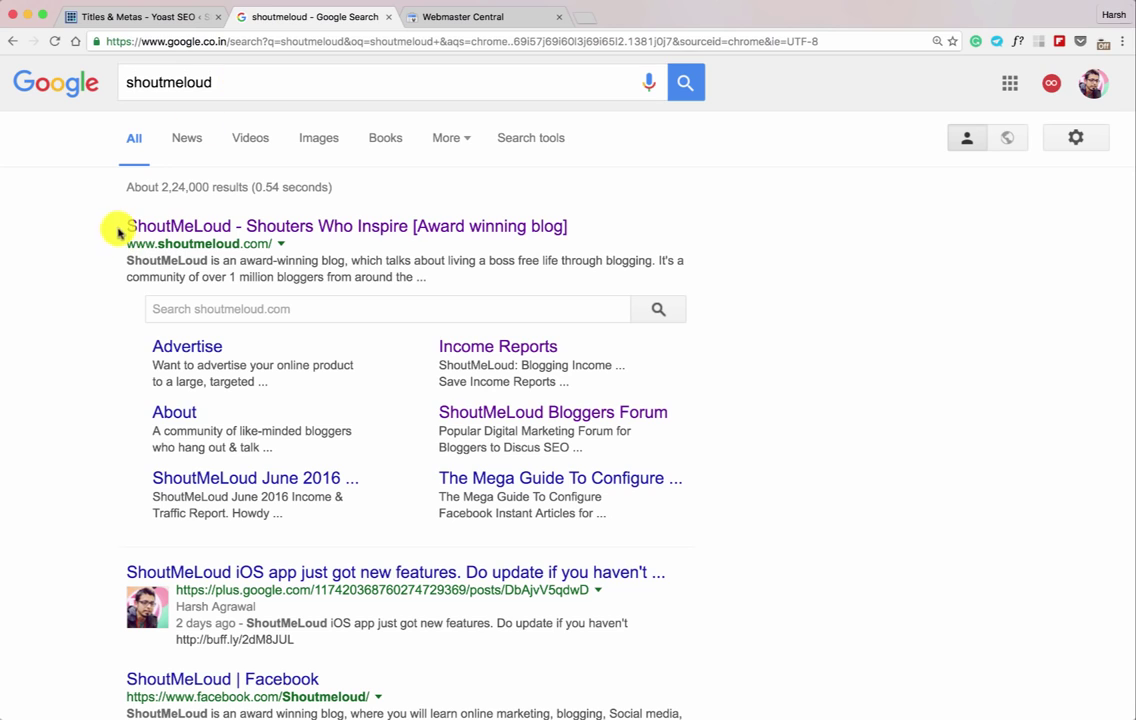
# Step: Compare the homepage title template with ShoutMeLoud's homepage title in the Google search results, and look at the empty meta description template
pyautogui.moveTo(572, 230); pyautogui.dragTo(253, 228)
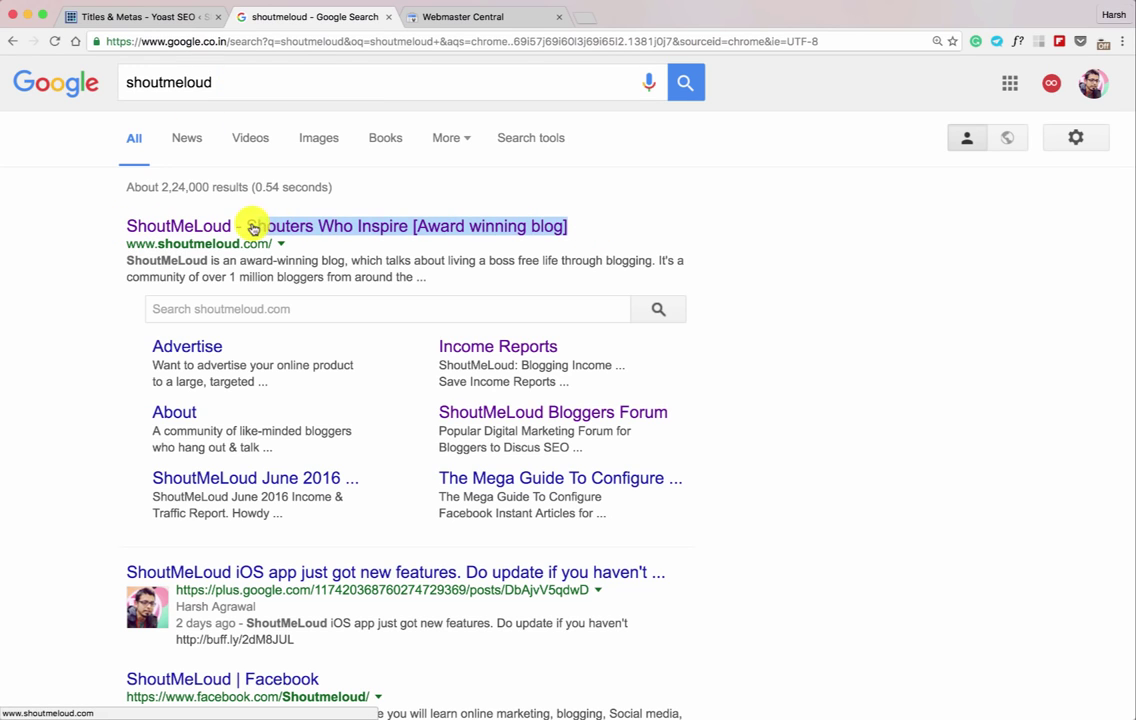
pyautogui.click(165, 14)
pyautogui.moveTo(379, 232); pyautogui.dragTo(307, 228)
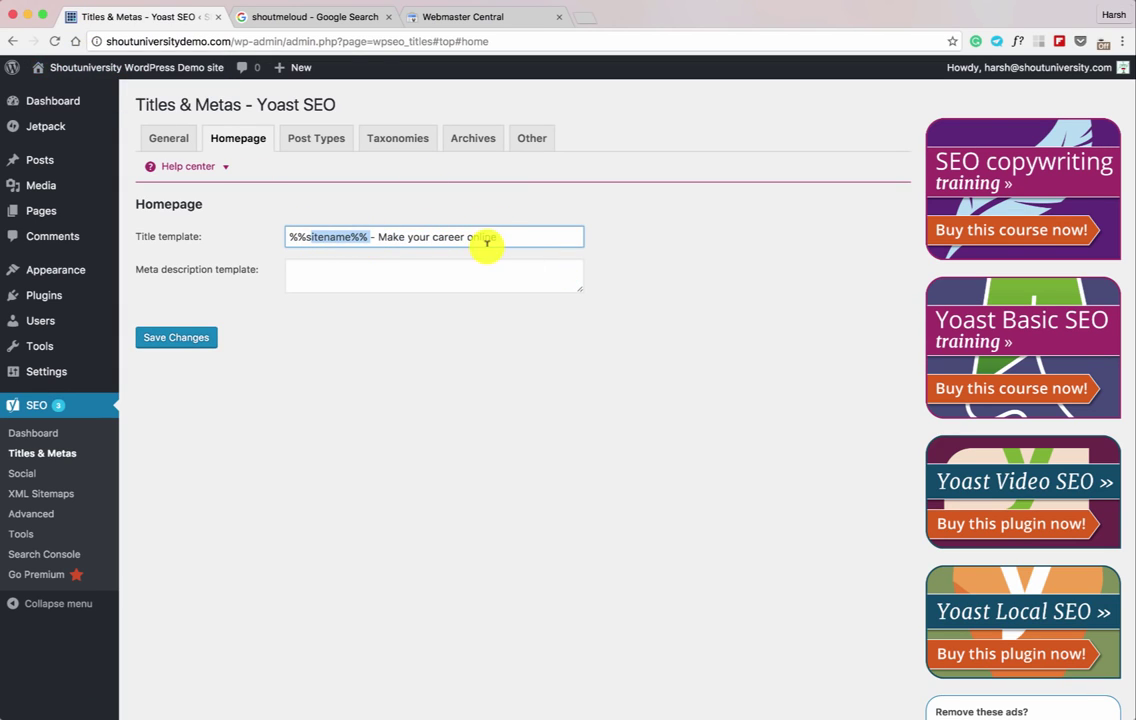
pyautogui.click(406, 236)
pyautogui.moveTo(379, 234); pyautogui.dragTo(513, 231)
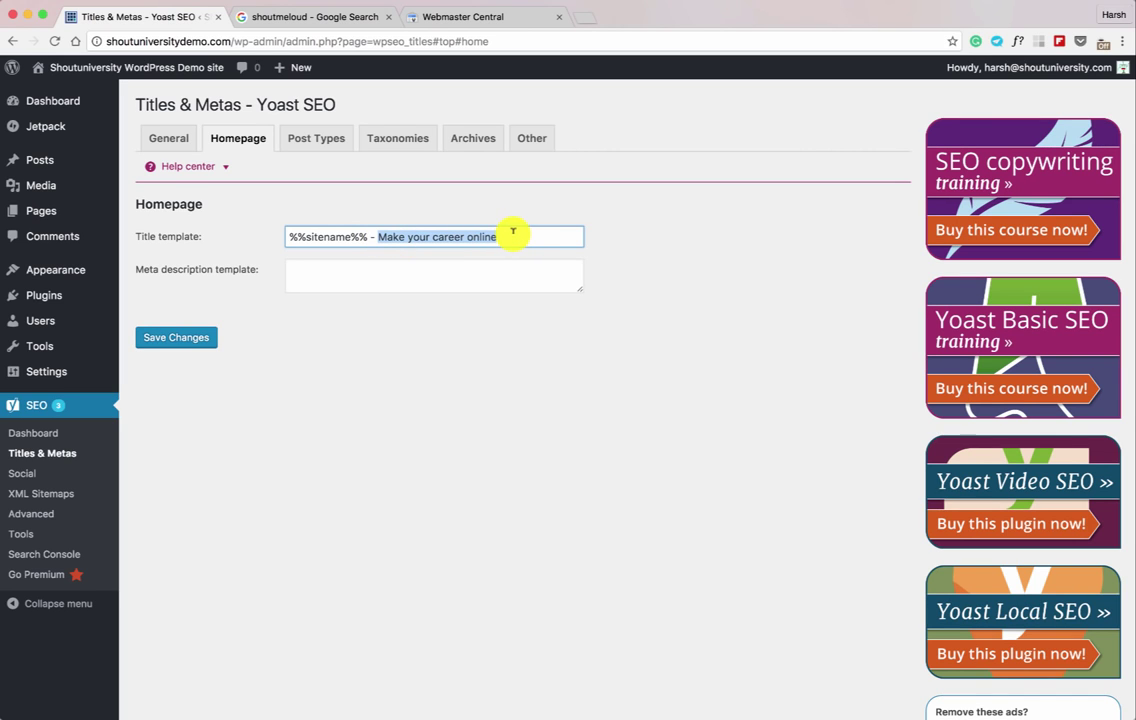
pyautogui.click(335, 12)
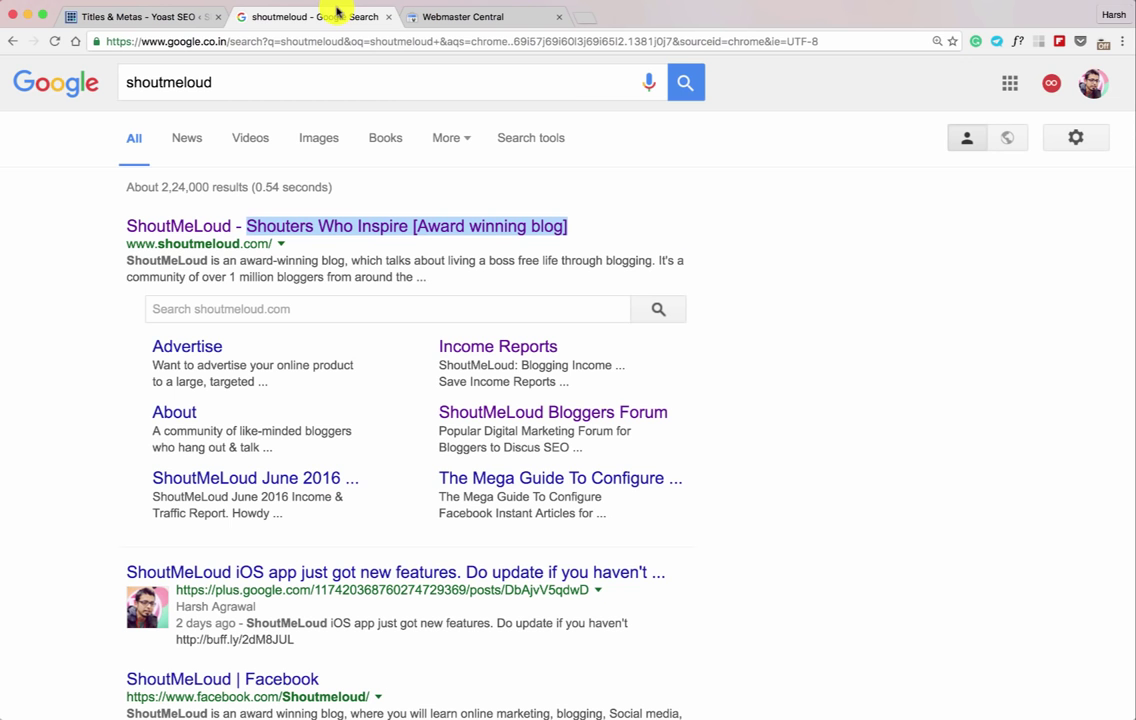
pyautogui.click(632, 231)
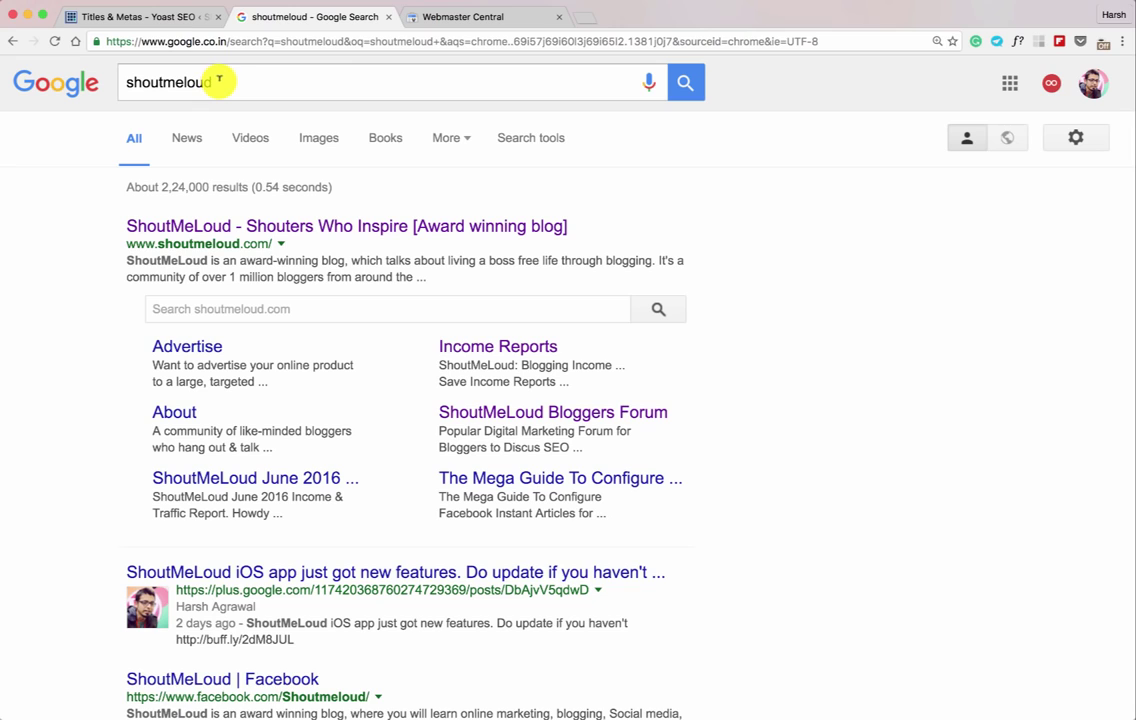
pyautogui.click(147, 17)
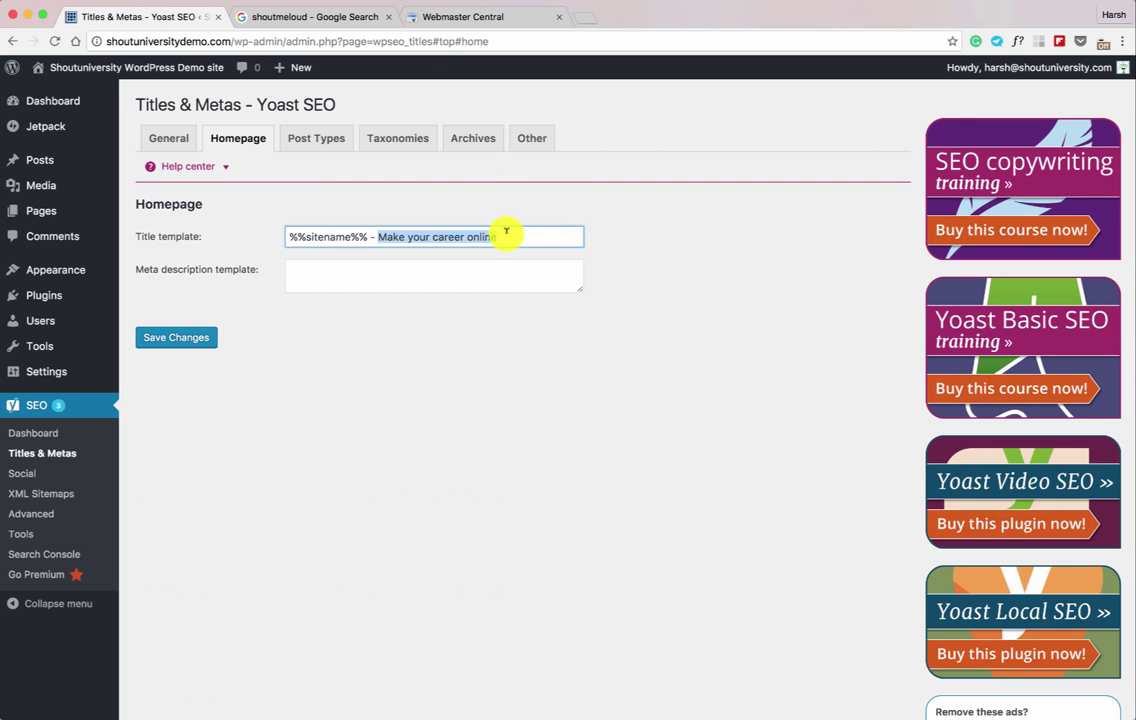
pyautogui.click(462, 269)
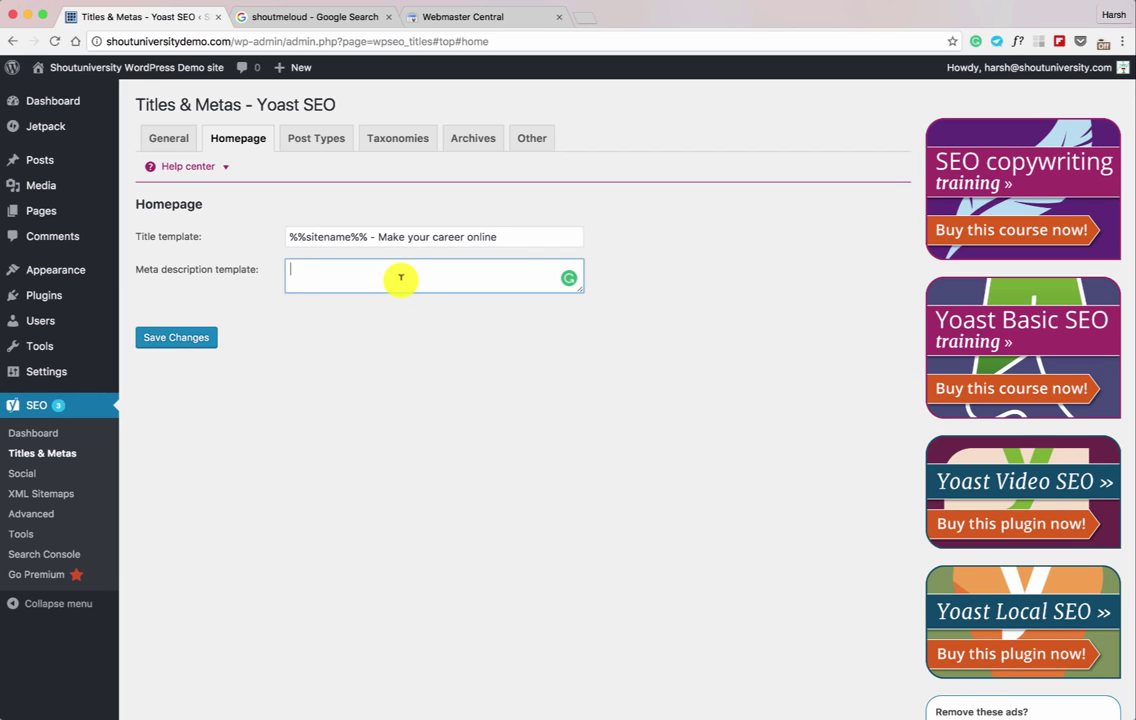
pyautogui.scroll(-1, 525, 272)
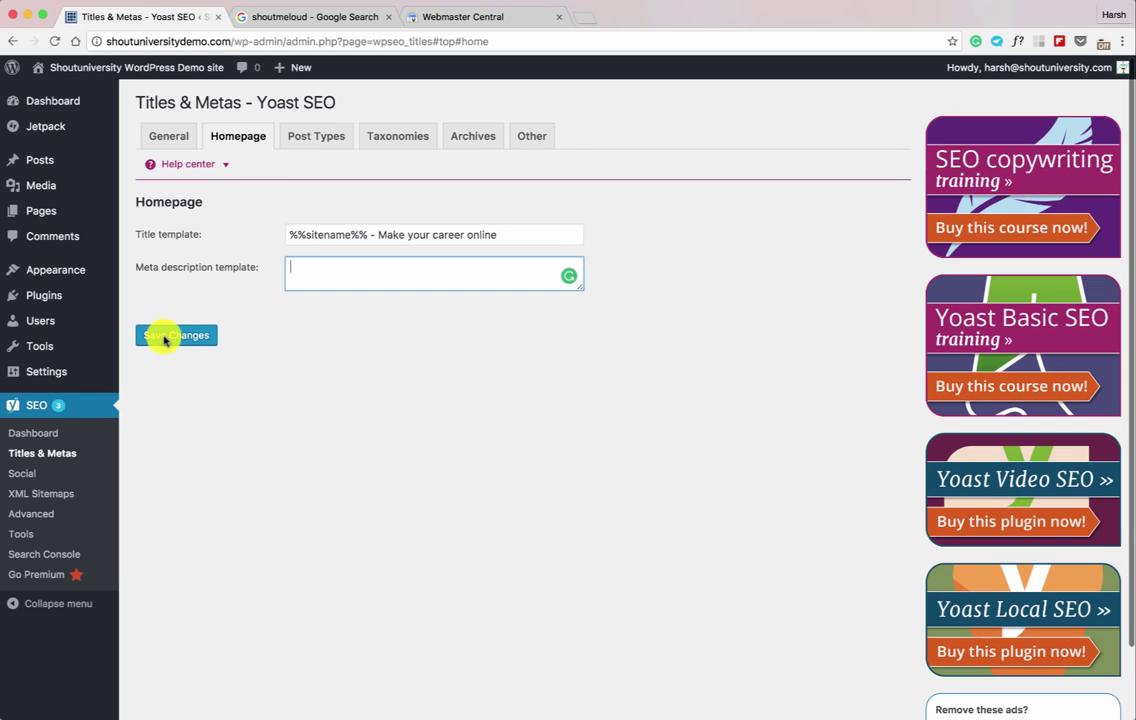
# Step: Review the title, meta description and visibility settings for Posts, Pages and Media under the post type settings
pyautogui.click(299, 138)
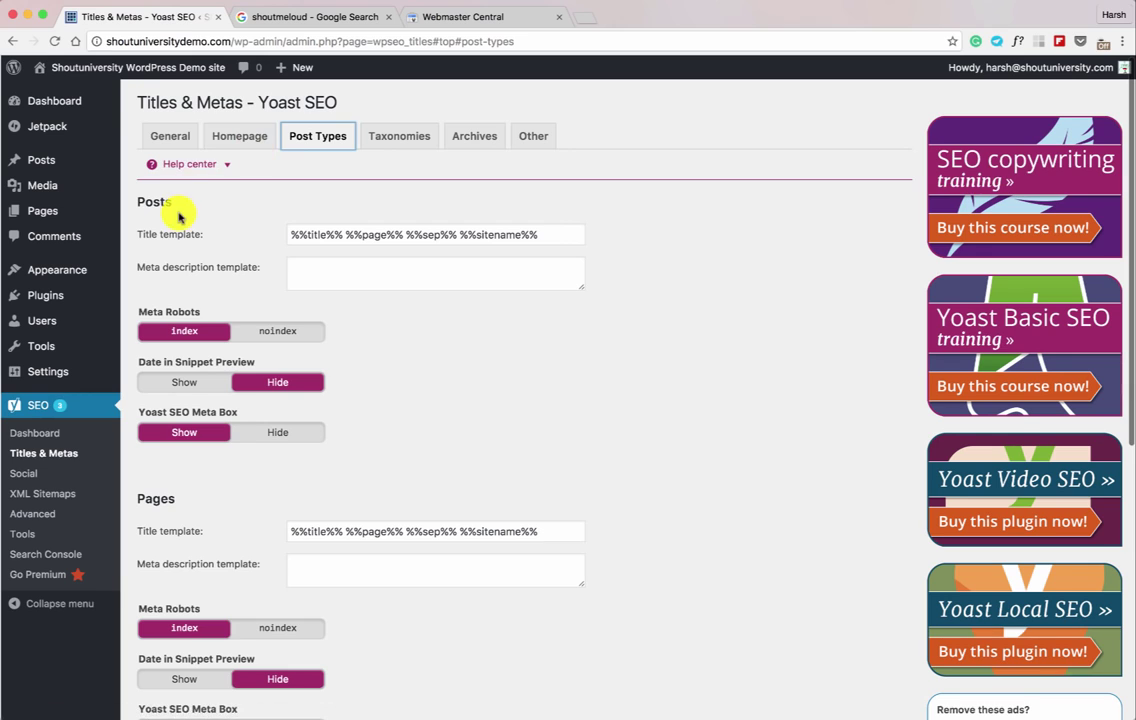
pyautogui.scroll(-1, 250, 155)
pyautogui.scroll(-1, 250, 155)
pyautogui.scroll(-7, 248, 157)
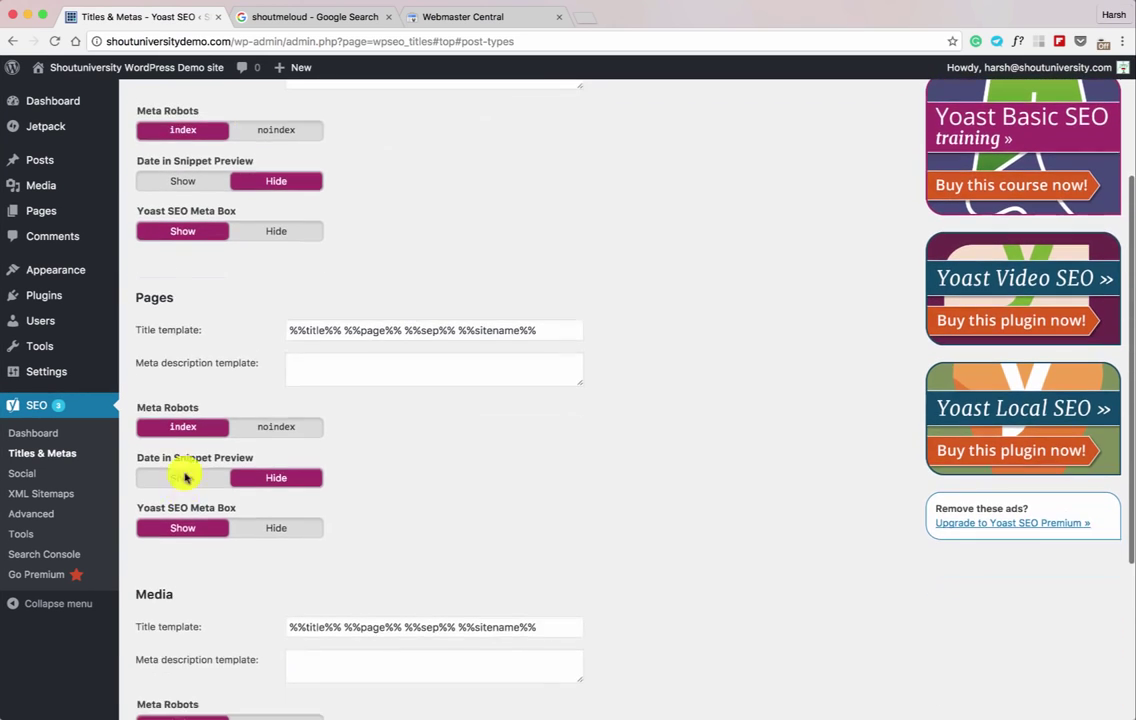
pyautogui.scroll(-3, 183, 495)
pyautogui.scroll(12, 170, 375)
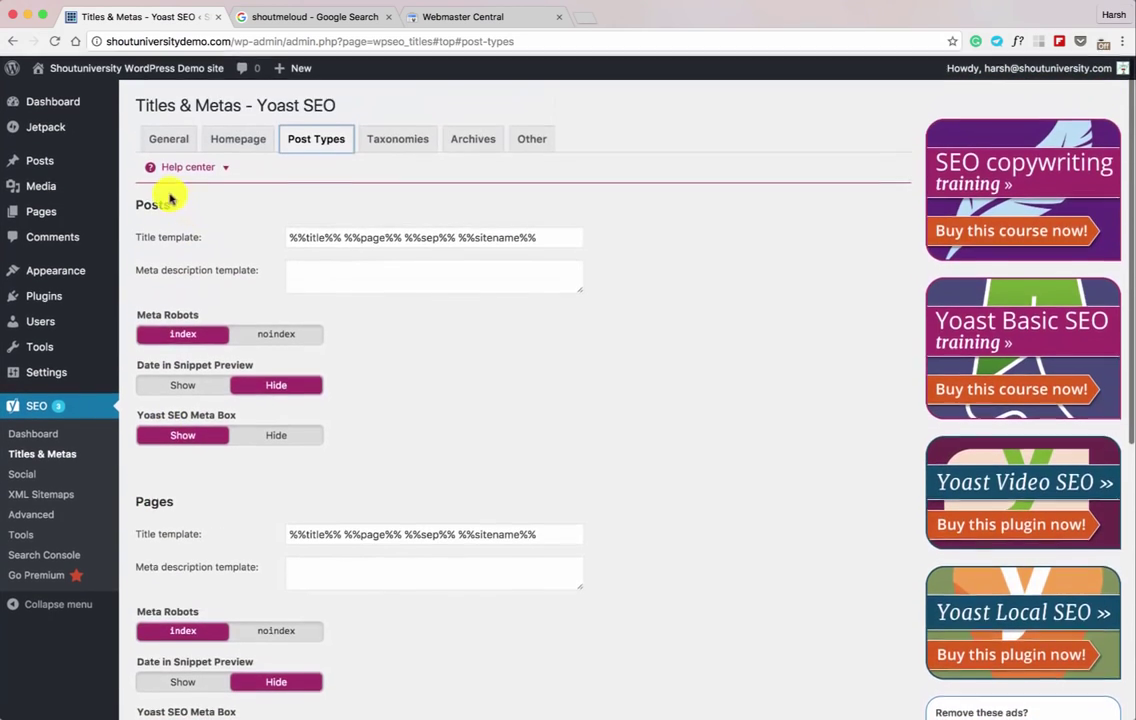
pyautogui.scroll(-4, 180, 500)
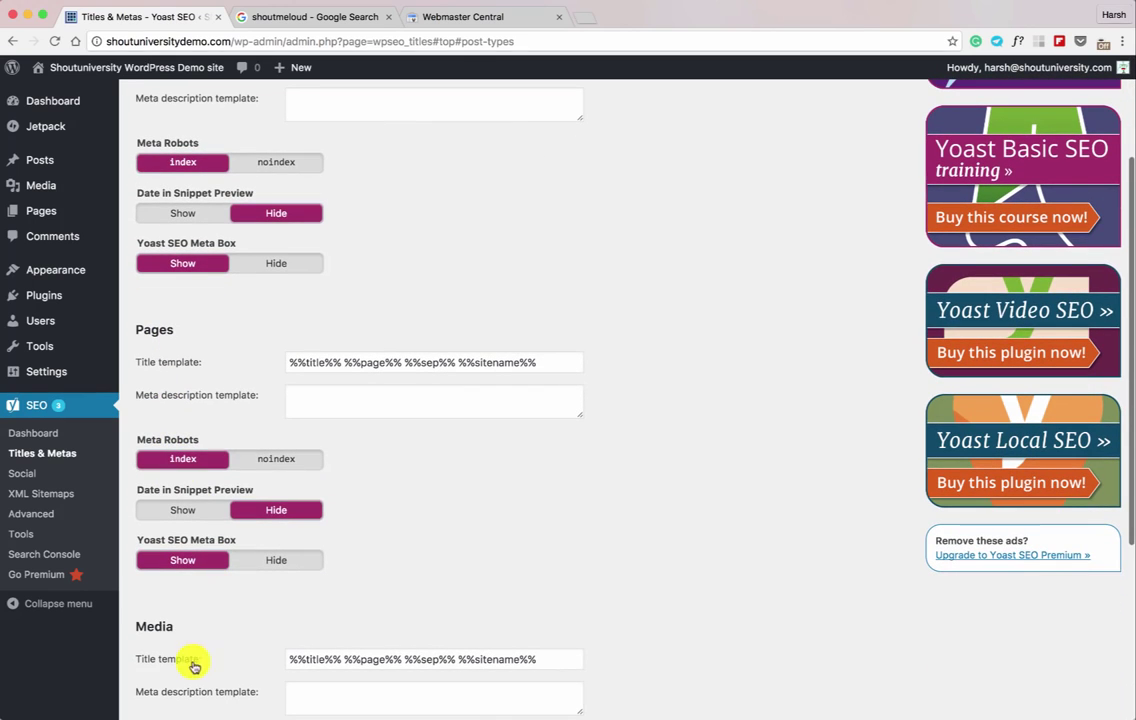
pyautogui.scroll(4, 180, 630)
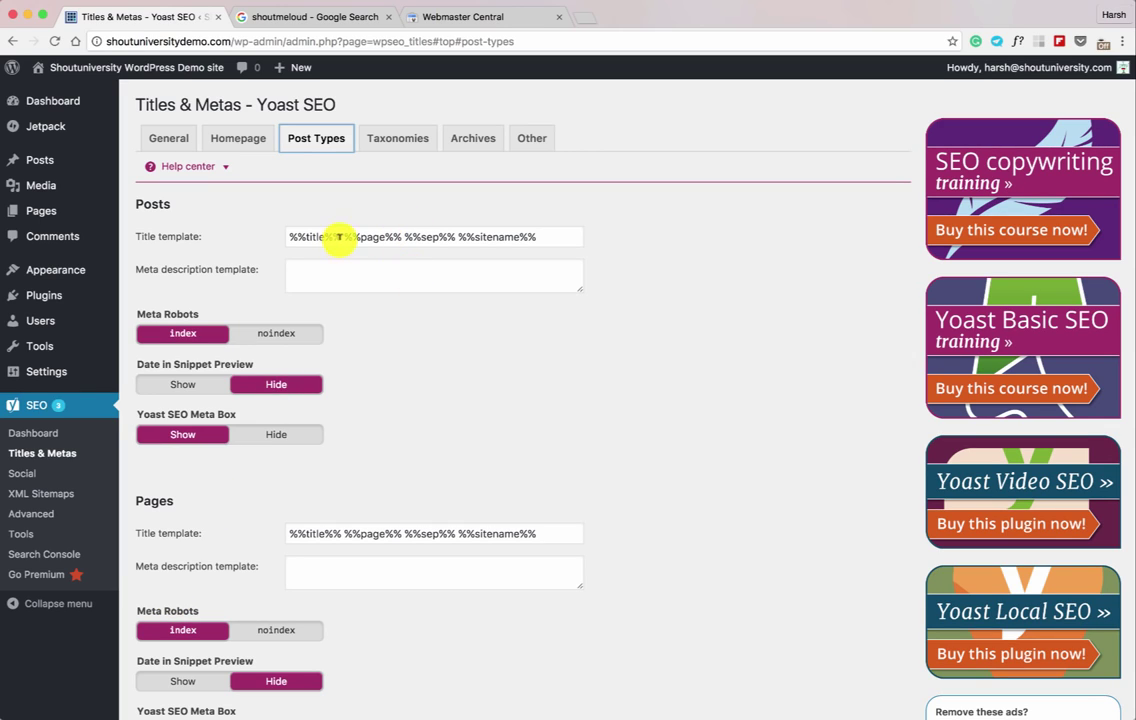
# Step: Shorten the Posts title template to %%title%%, removing the page, separator and site name variables
pyautogui.moveTo(345, 237); pyautogui.dragTo(553, 238)
pyautogui.press('BackSpace')
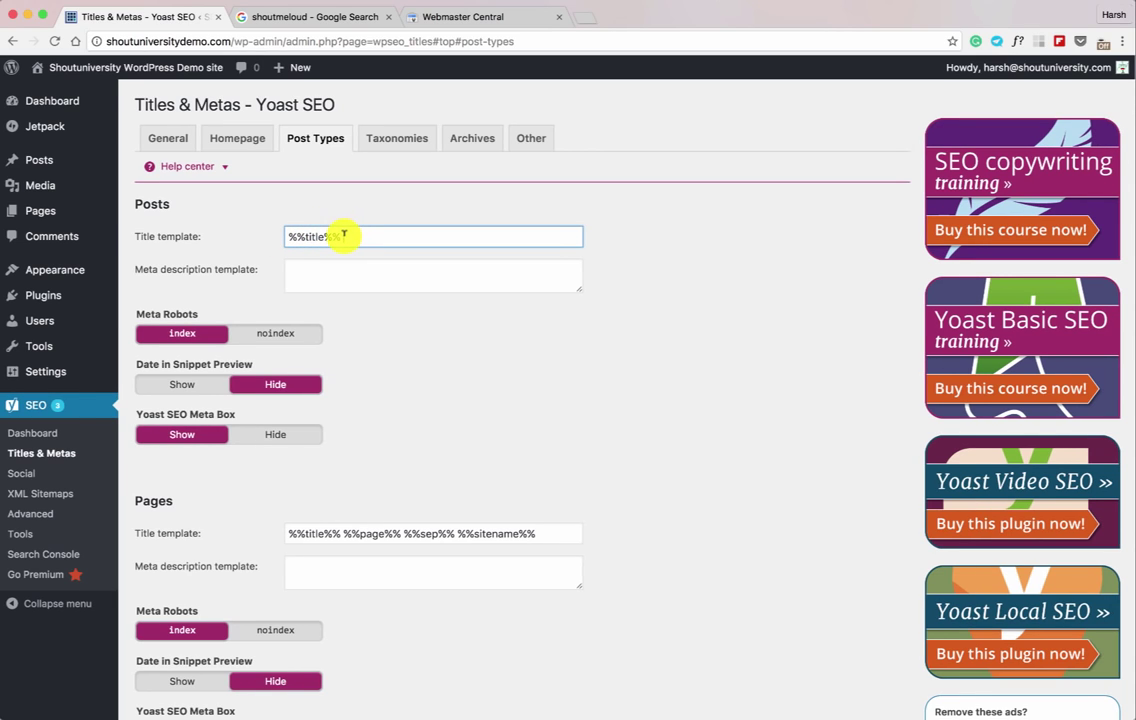
pyautogui.moveTo(340, 234); pyautogui.dragTo(291, 233)
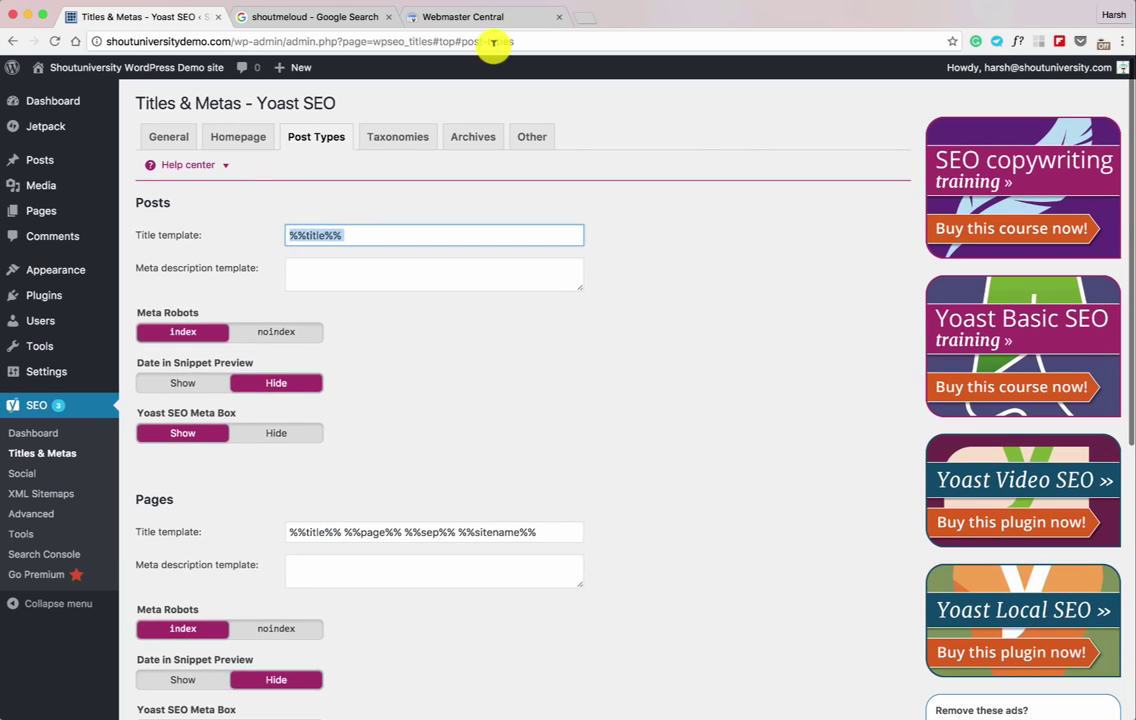
# Step: Examine how page titles appear in the Google results for site:shoutmeloud.com, then return to the Posts title template
pyautogui.click(331, 20)
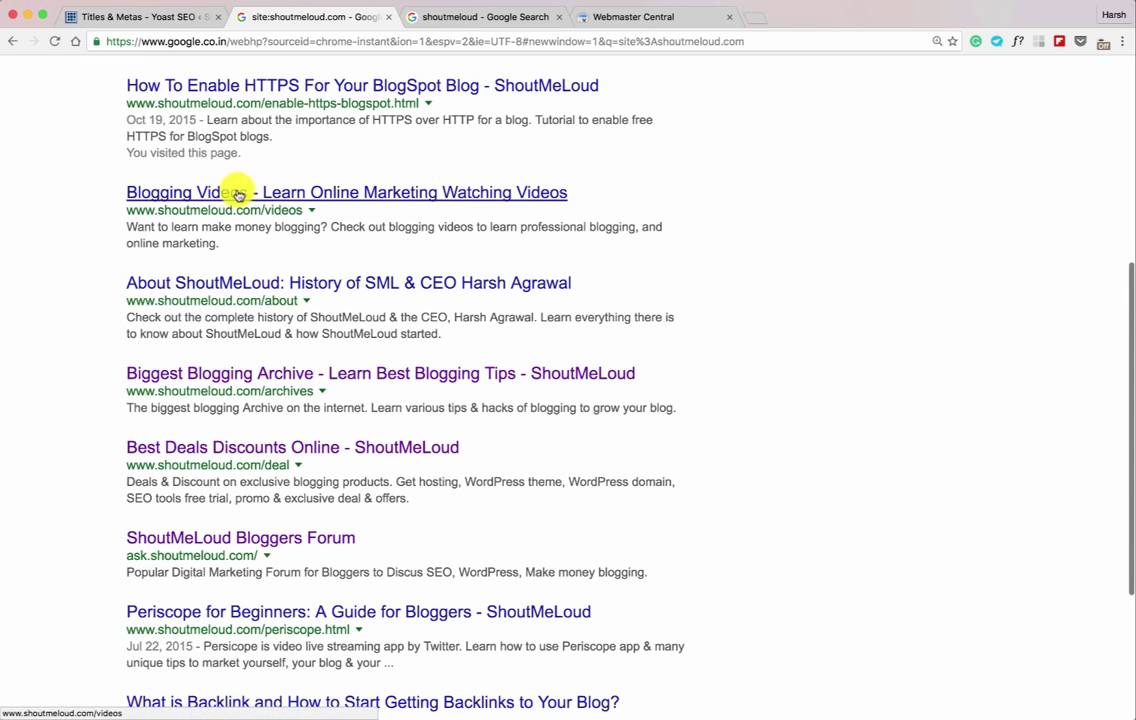
pyautogui.scroll(1, 104, 111)
pyautogui.scroll(1, 104, 111)
pyautogui.moveTo(117, 172); pyautogui.dragTo(484, 170)
pyautogui.moveTo(664, 167); pyautogui.dragTo(494, 170)
pyautogui.scroll(-3, 456, 274)
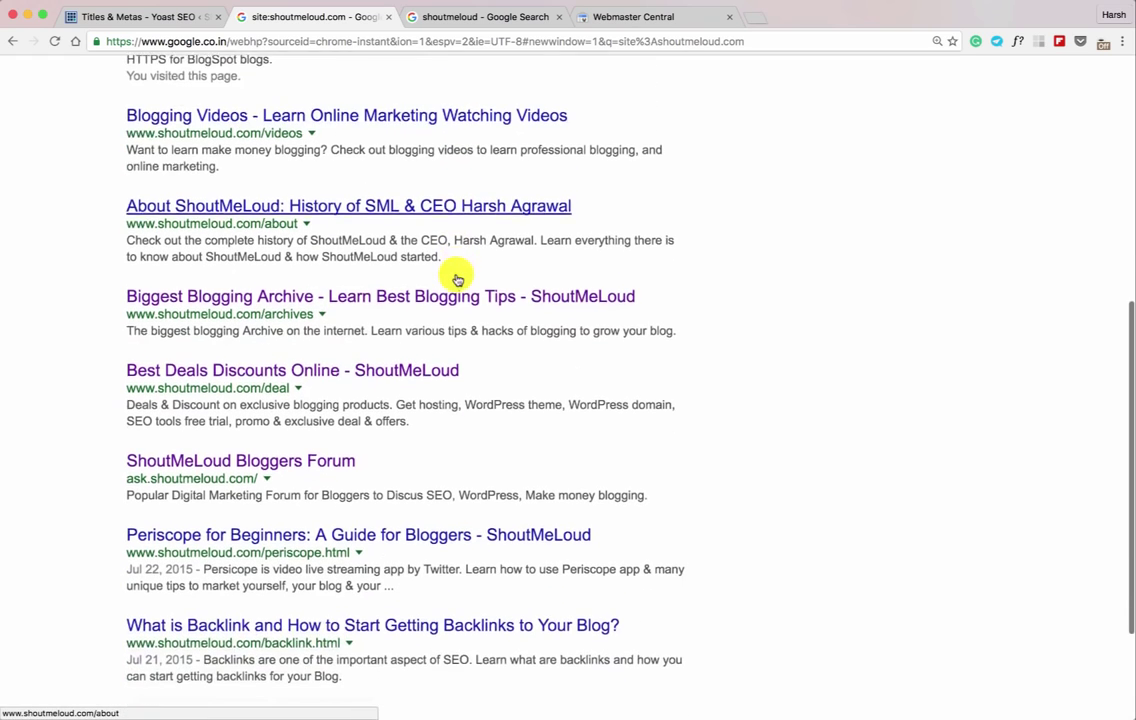
pyautogui.scroll(-2, 456, 278)
pyautogui.moveTo(114, 511); pyautogui.dragTo(642, 502)
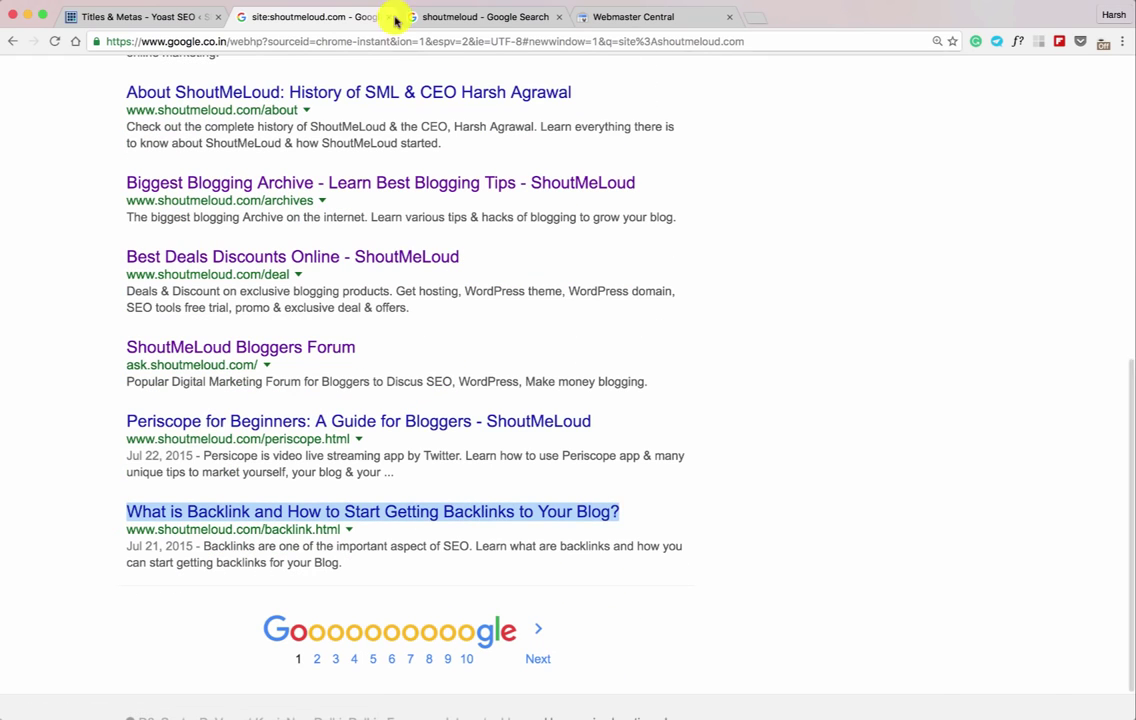
pyautogui.click(185, 18)
pyautogui.click(368, 230)
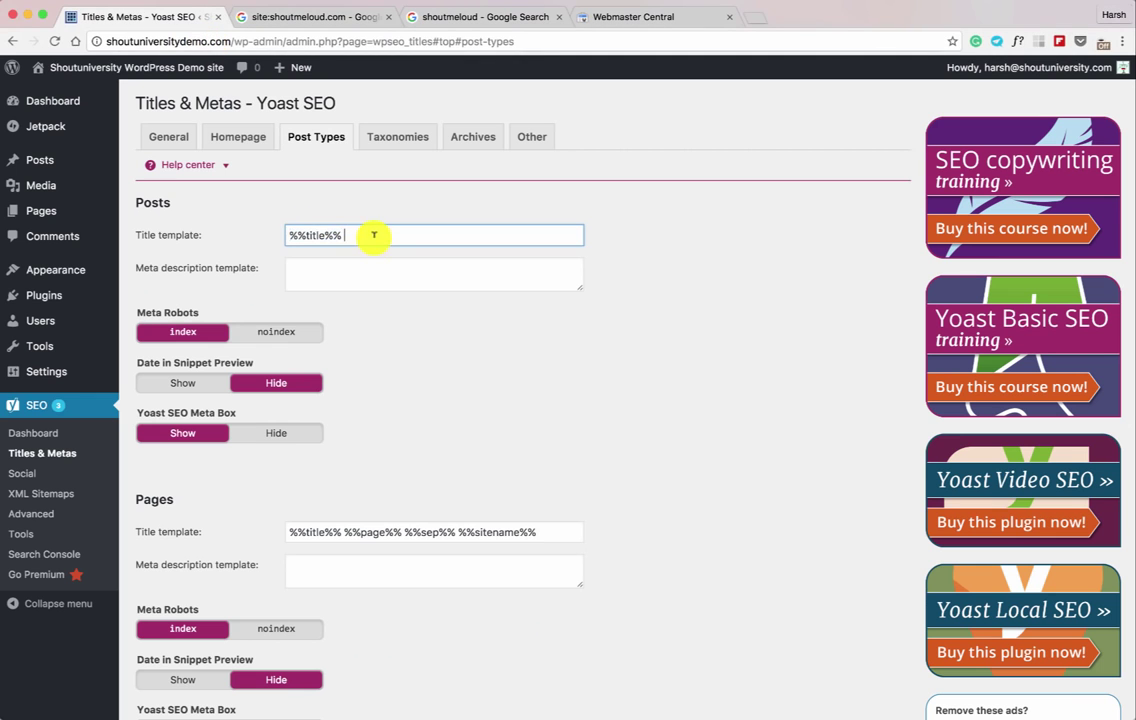
# Step: Check the site name suffix on the Archive and BlogSpot HTTPS result titles against the Posts title template
pyautogui.moveTo(373, 235); pyautogui.dragTo(292, 200)
pyautogui.click(304, 18)
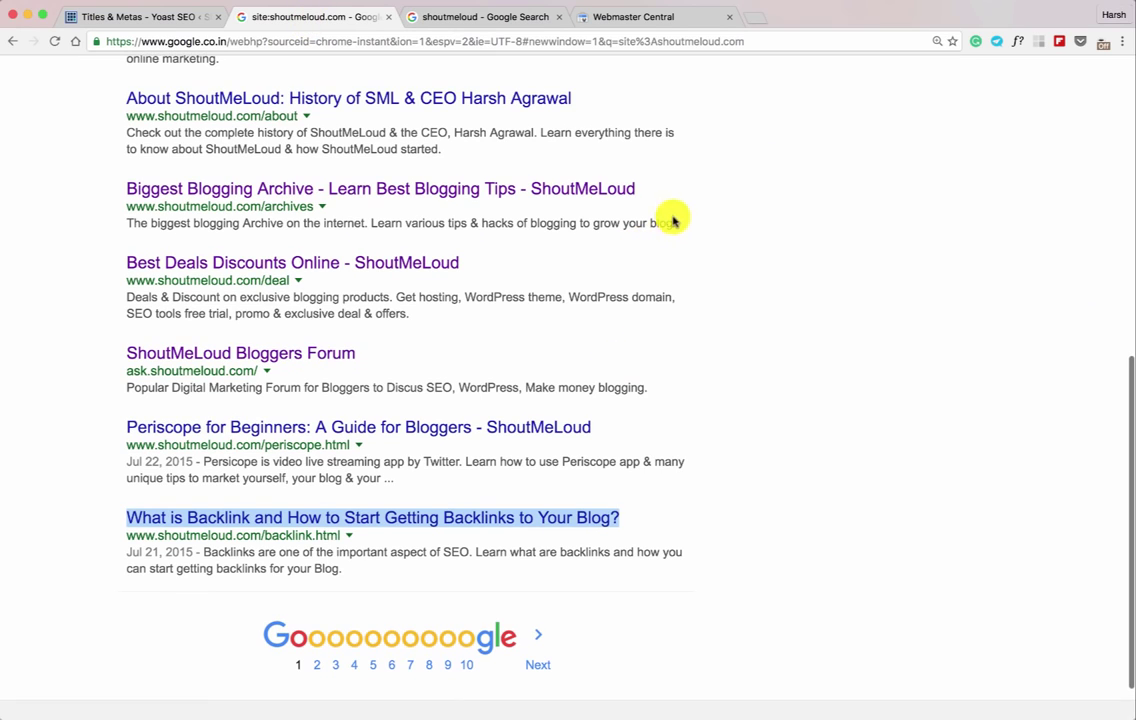
pyautogui.moveTo(626, 198); pyautogui.dragTo(540, 190)
pyautogui.scroll(3, 263, 210)
pyautogui.scroll(4, 263, 210)
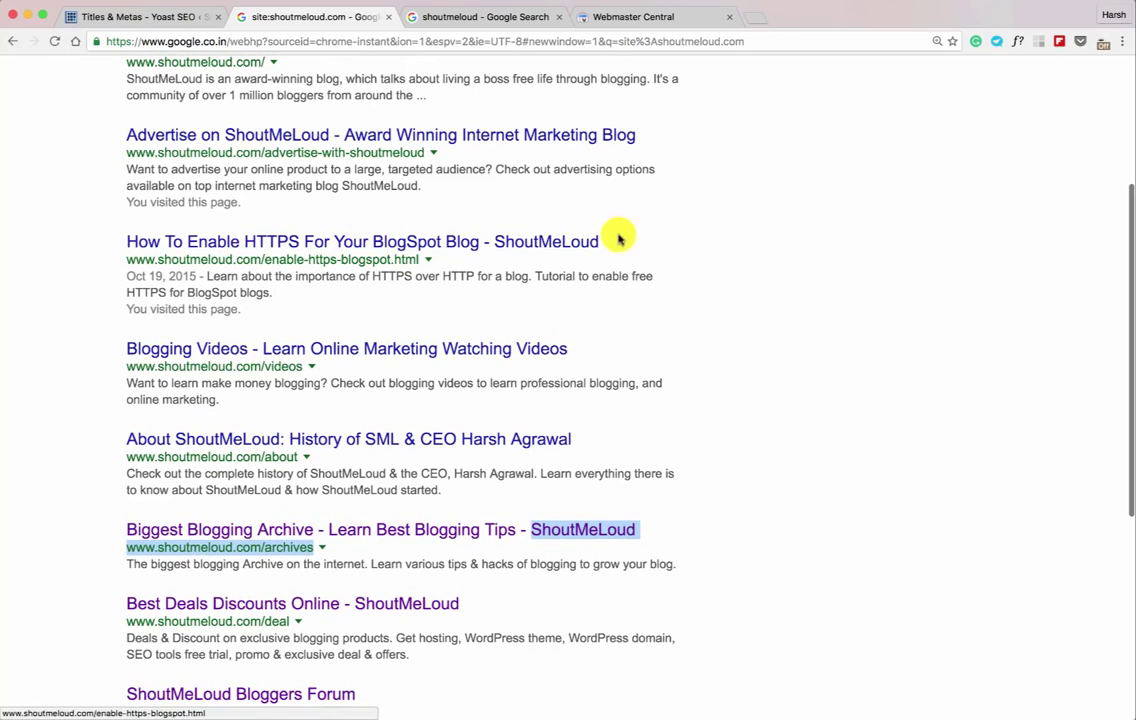
pyautogui.moveTo(641, 236); pyautogui.dragTo(498, 247)
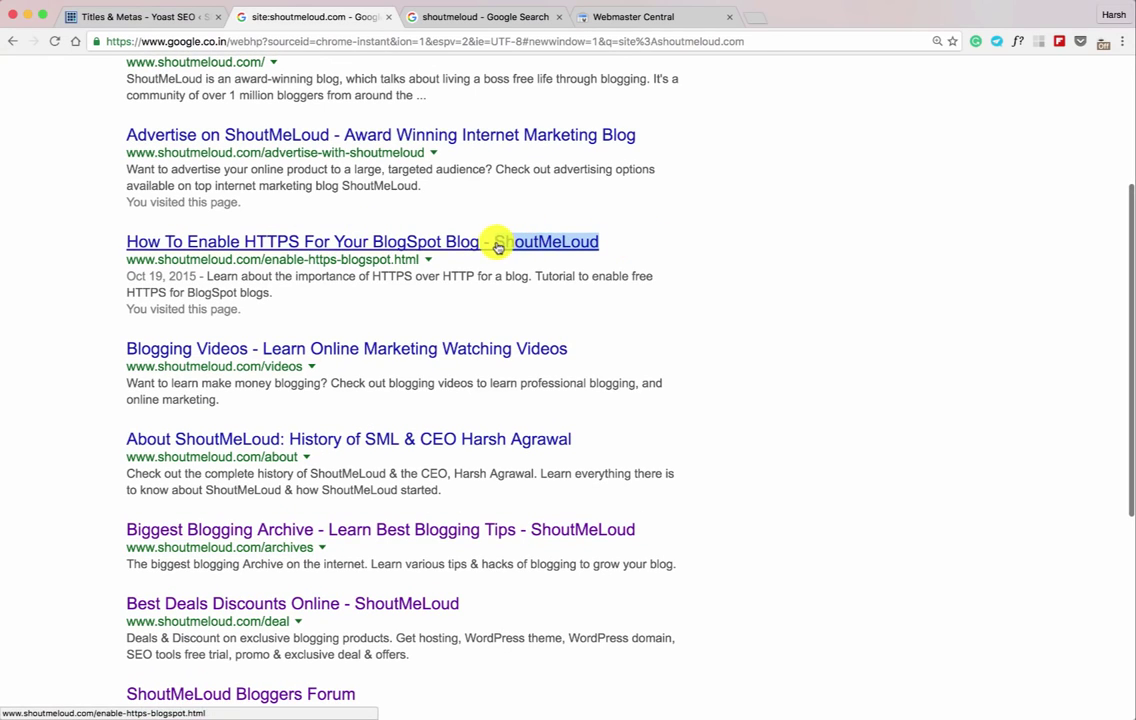
pyautogui.click(145, 14)
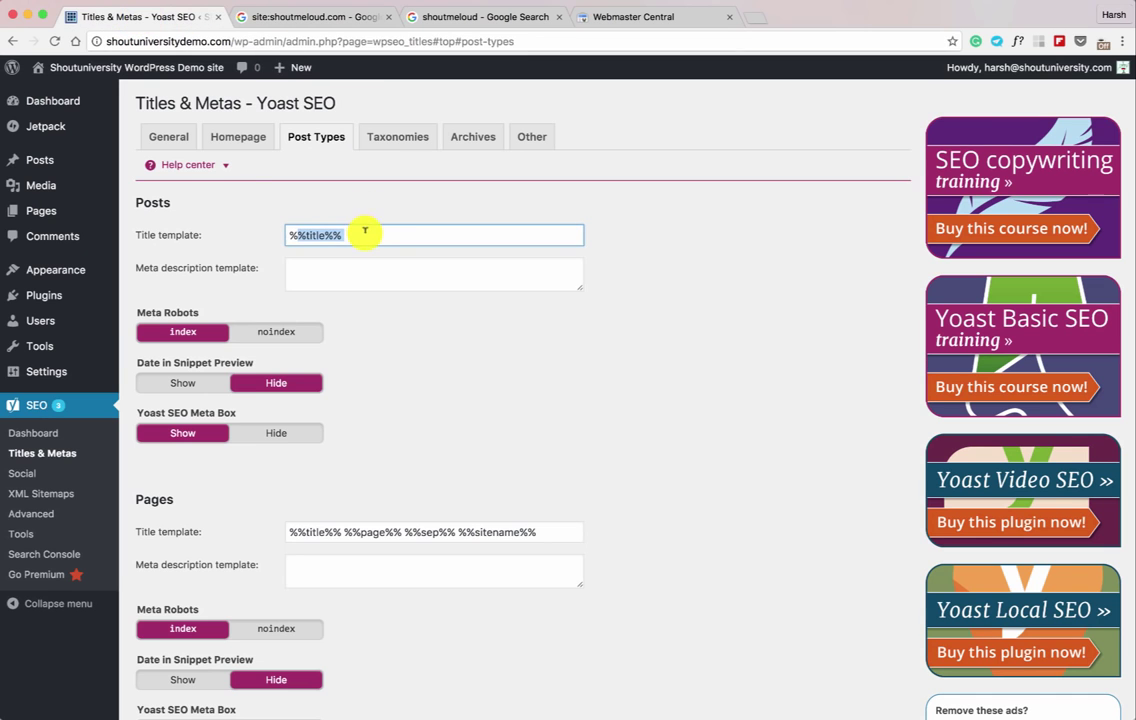
# Step: Shorten the Pages title template to %%title%%, matching the Posts template
pyautogui.moveTo(381, 225); pyautogui.dragTo(284, 236)
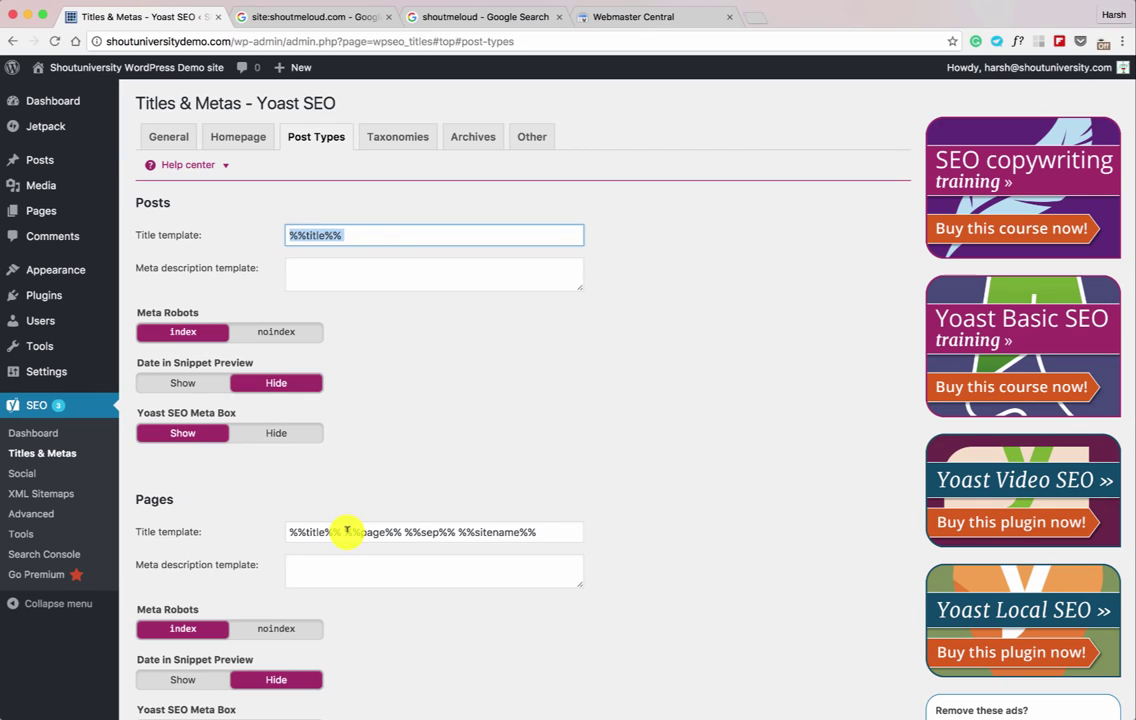
pyautogui.moveTo(345, 531); pyautogui.dragTo(578, 527)
pyautogui.press('BackSpace')
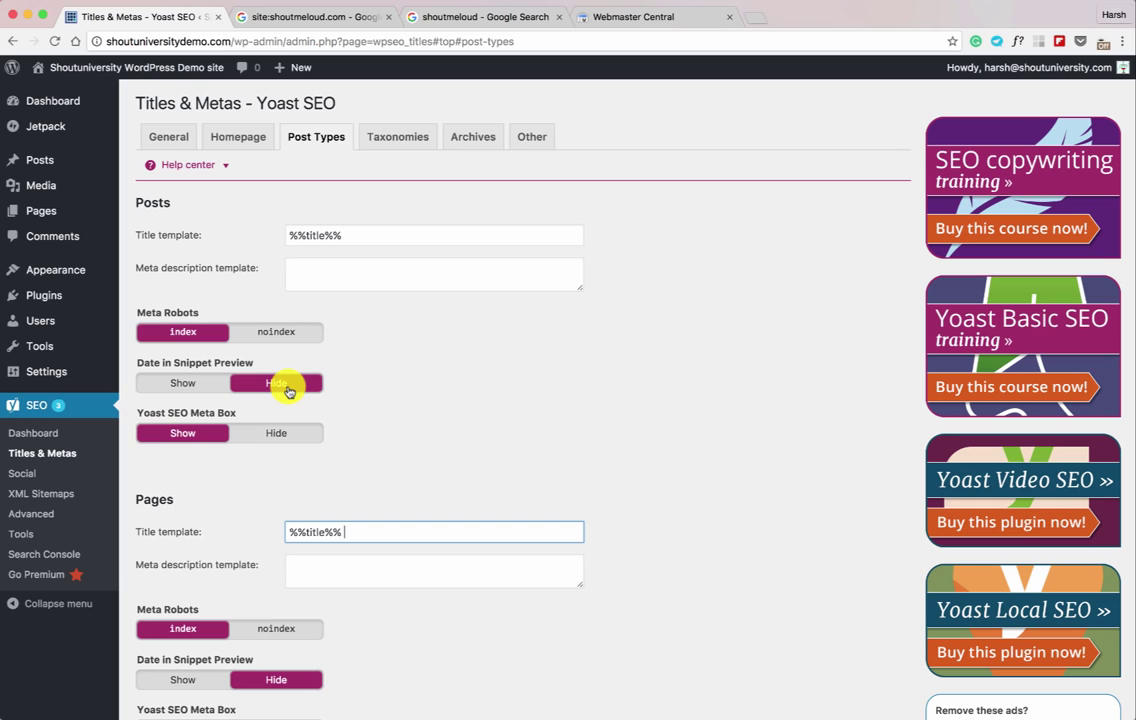
# Step: Switch the Posts date in snippet preview to Show and back to Hide
pyautogui.click(215, 385)
pyautogui.click(266, 388)
pyautogui.scroll(-1, 186, 365)
pyautogui.scroll(-1, 185, 480)
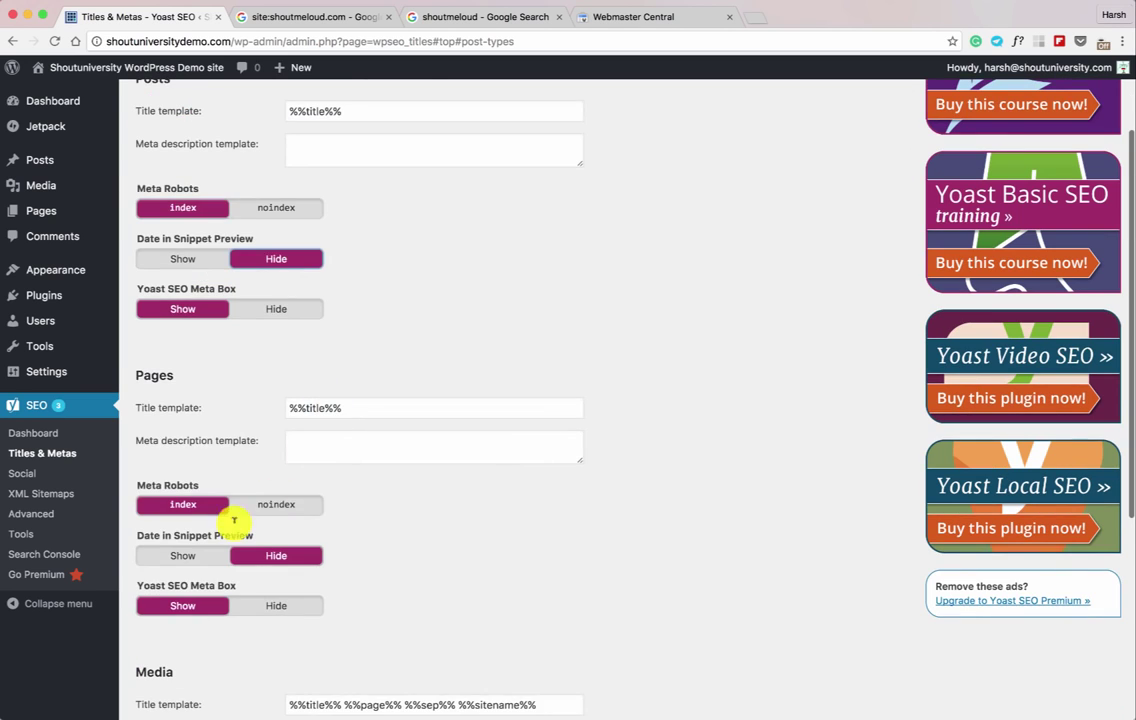
# Step: Set Meta Robots to noindex for both the Categories and Tags taxonomies
pyautogui.scroll(-5, 222, 581)
pyautogui.scroll(-1, 233, 535)
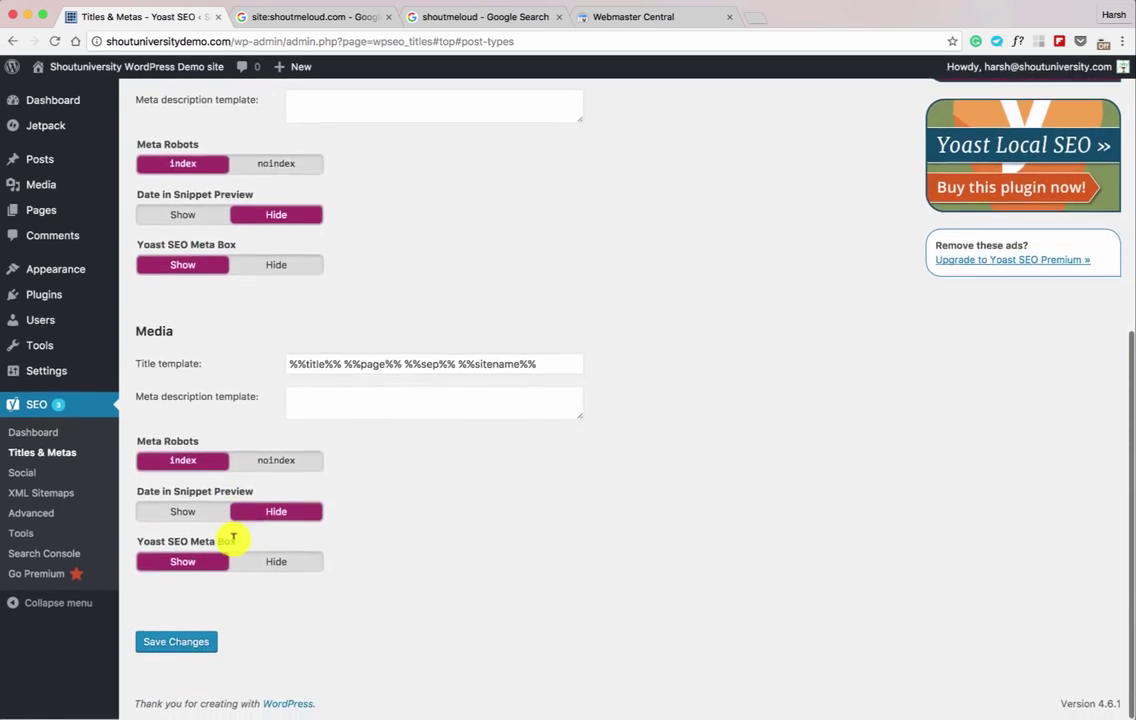
pyautogui.scroll(7, 255, 510)
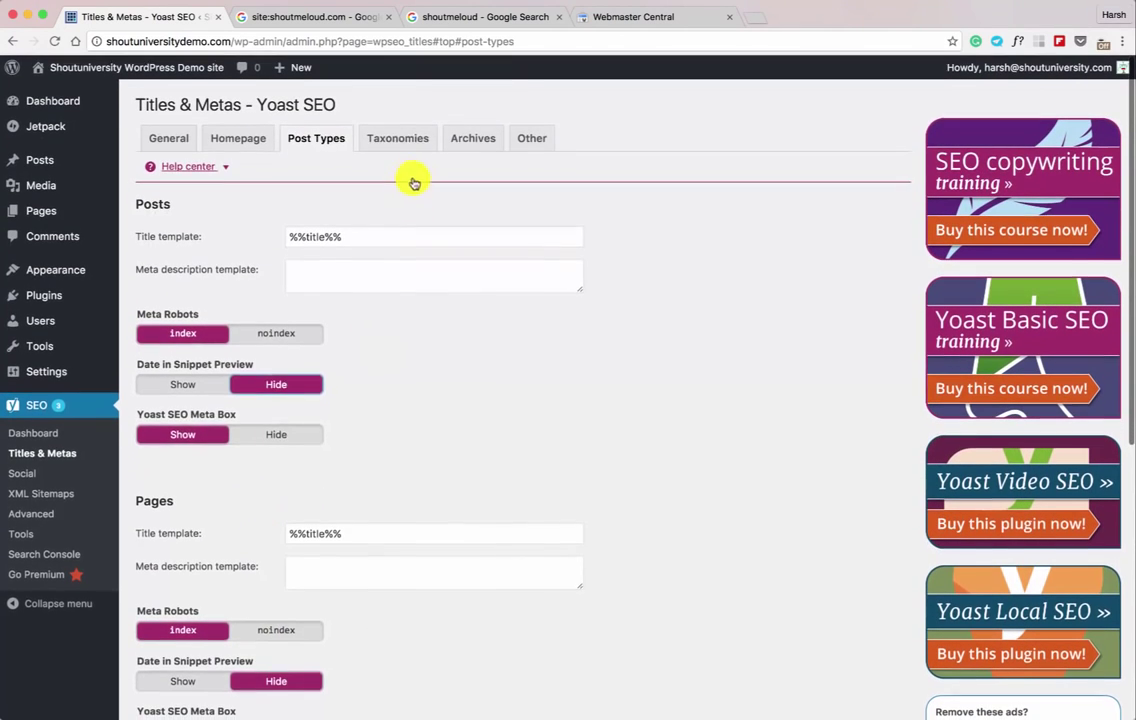
pyautogui.click(396, 144)
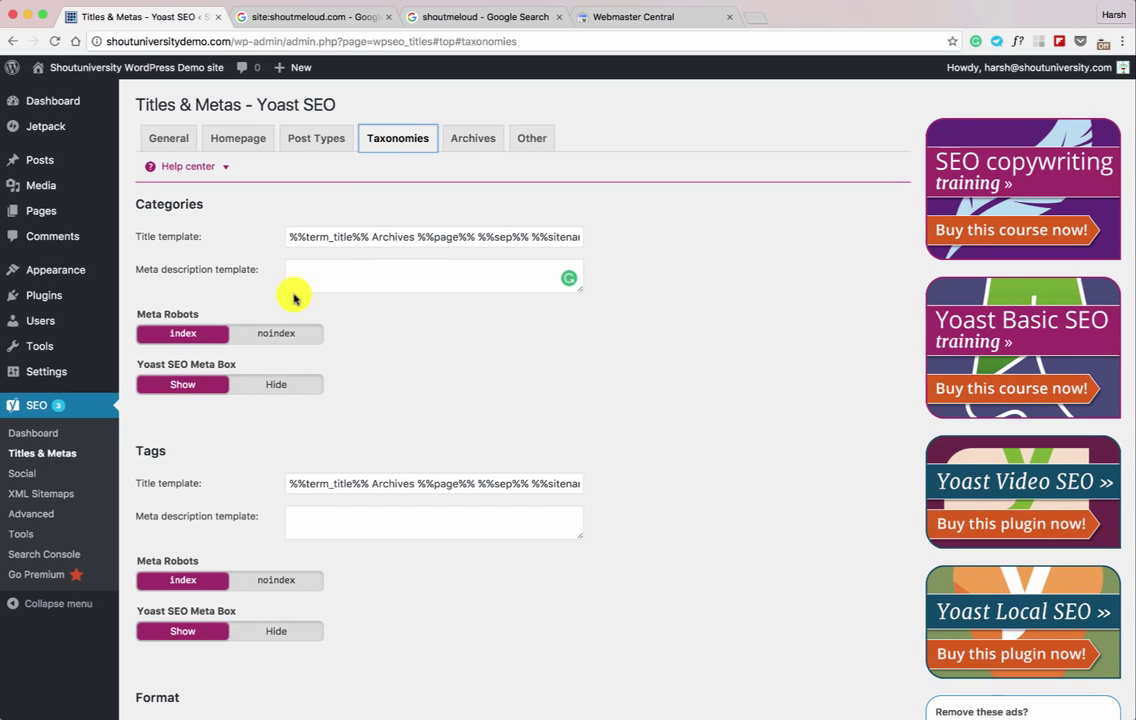
pyautogui.click(261, 333)
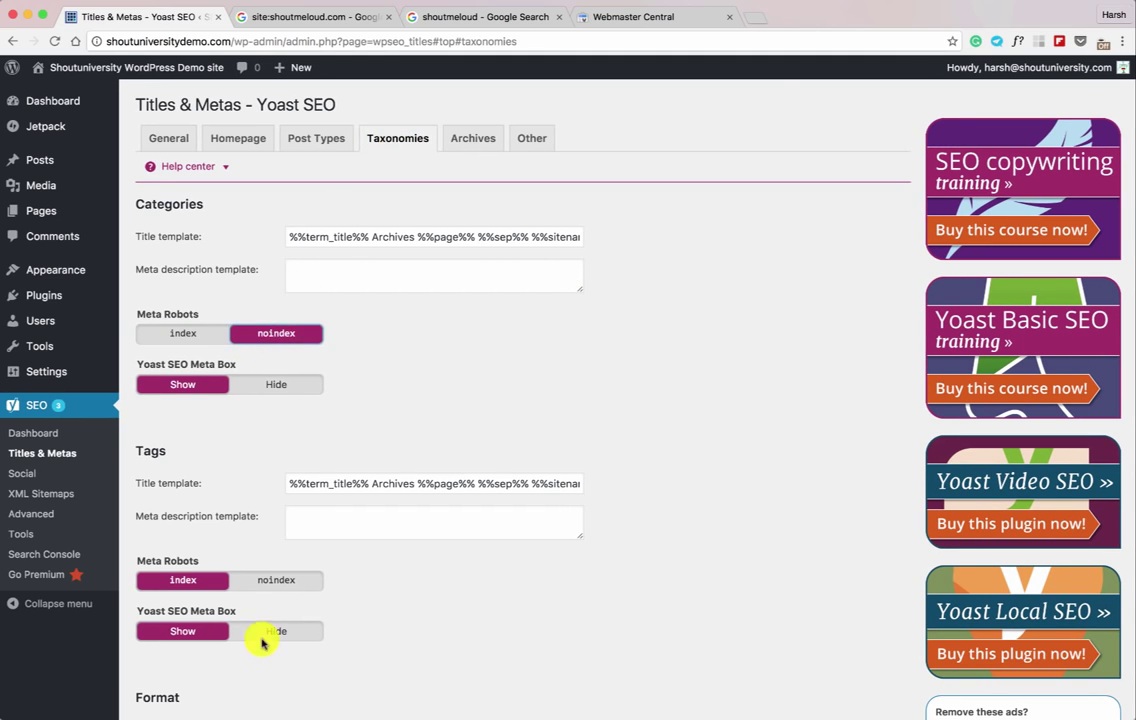
pyautogui.click(274, 581)
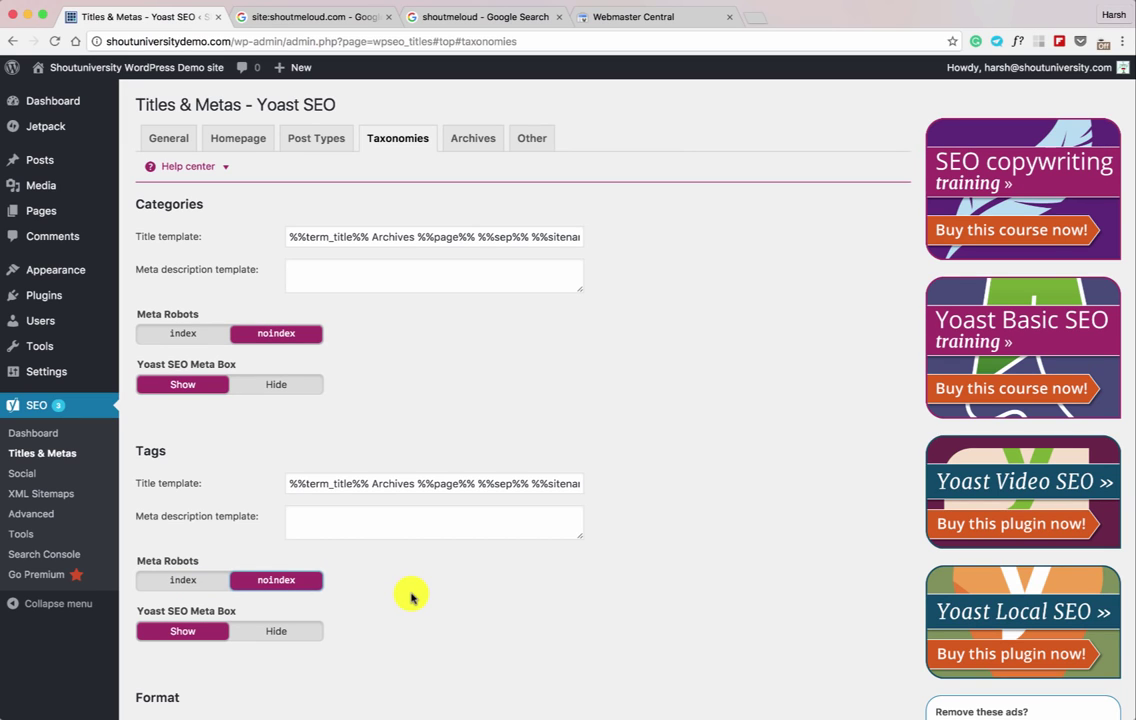
# Step: Set Meta Robots to noindex for the author archives
pyautogui.scroll(-3, 439, 593)
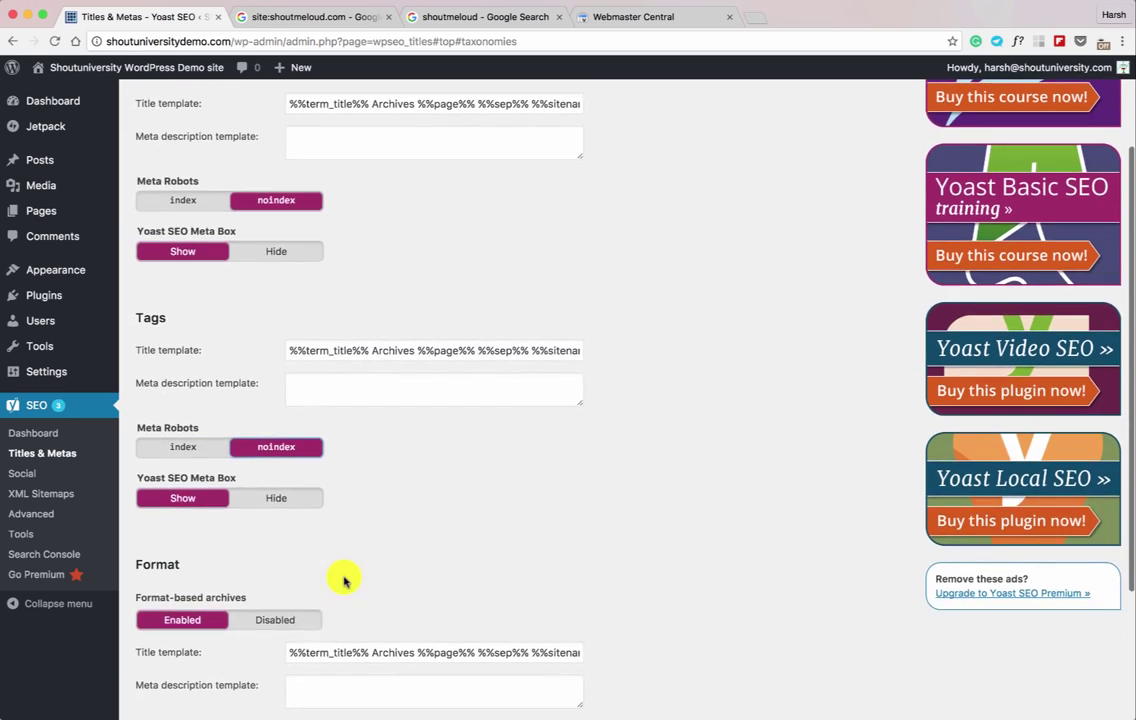
pyautogui.scroll(4, 342, 583)
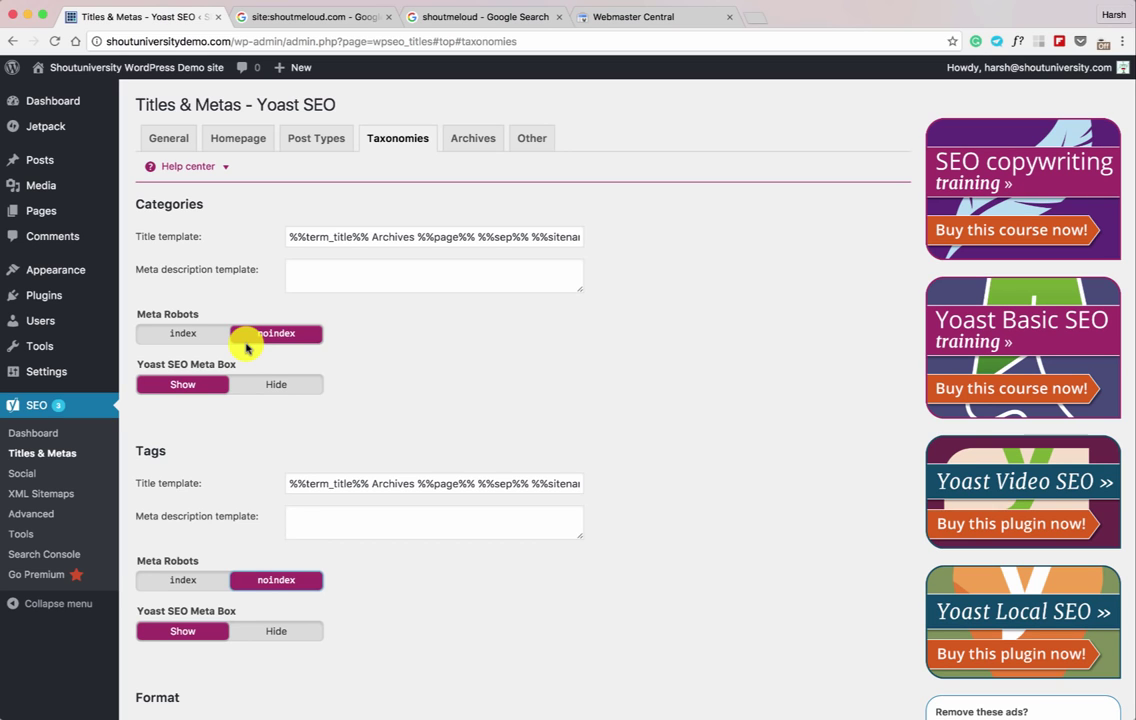
pyautogui.scroll(-3, 350, 327)
pyautogui.scroll(3, 400, 250)
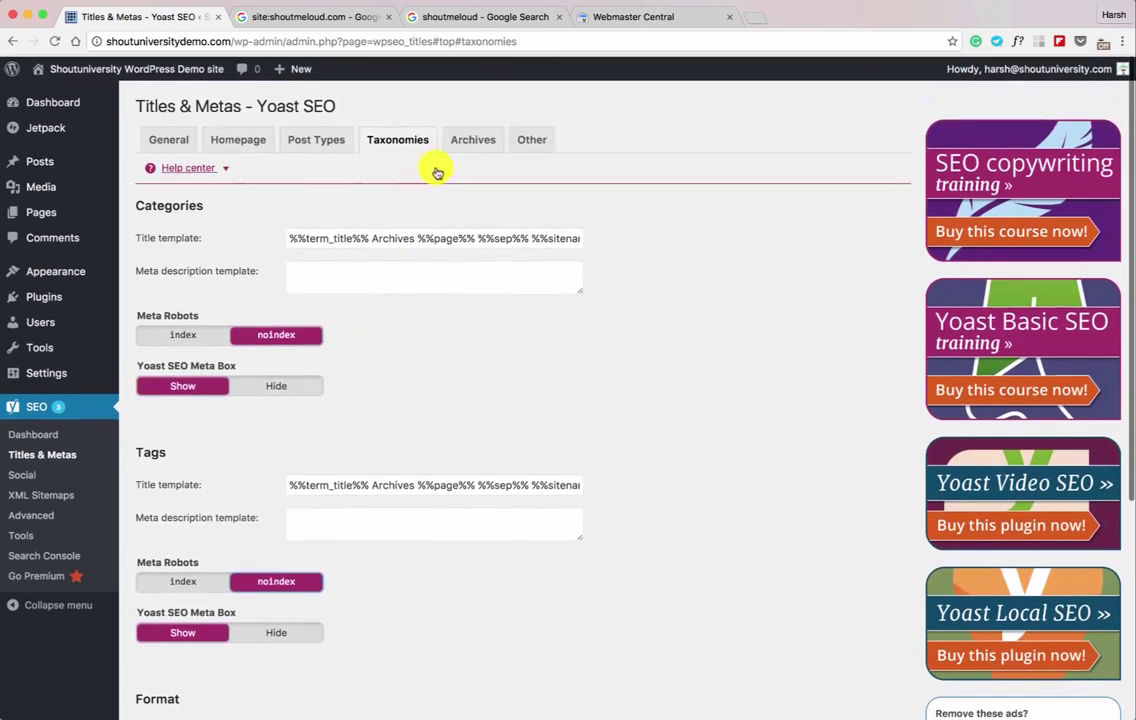
pyautogui.click(475, 143)
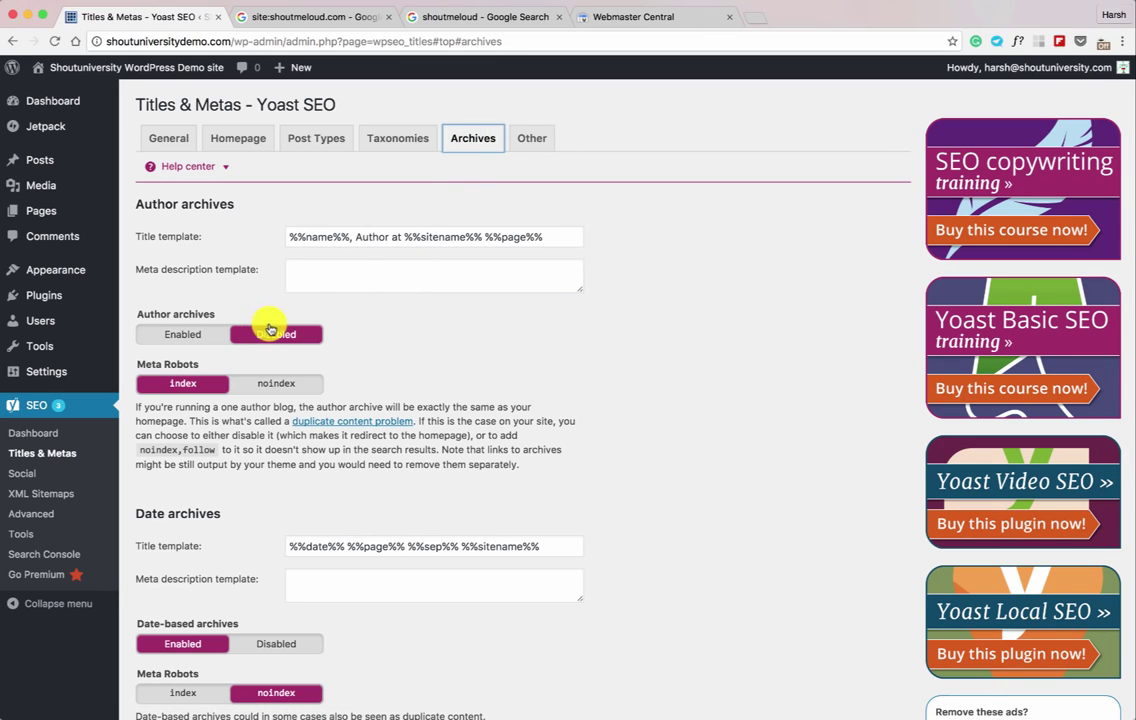
pyautogui.scroll(-1, 279, 376)
pyautogui.scroll(-1, 283, 385)
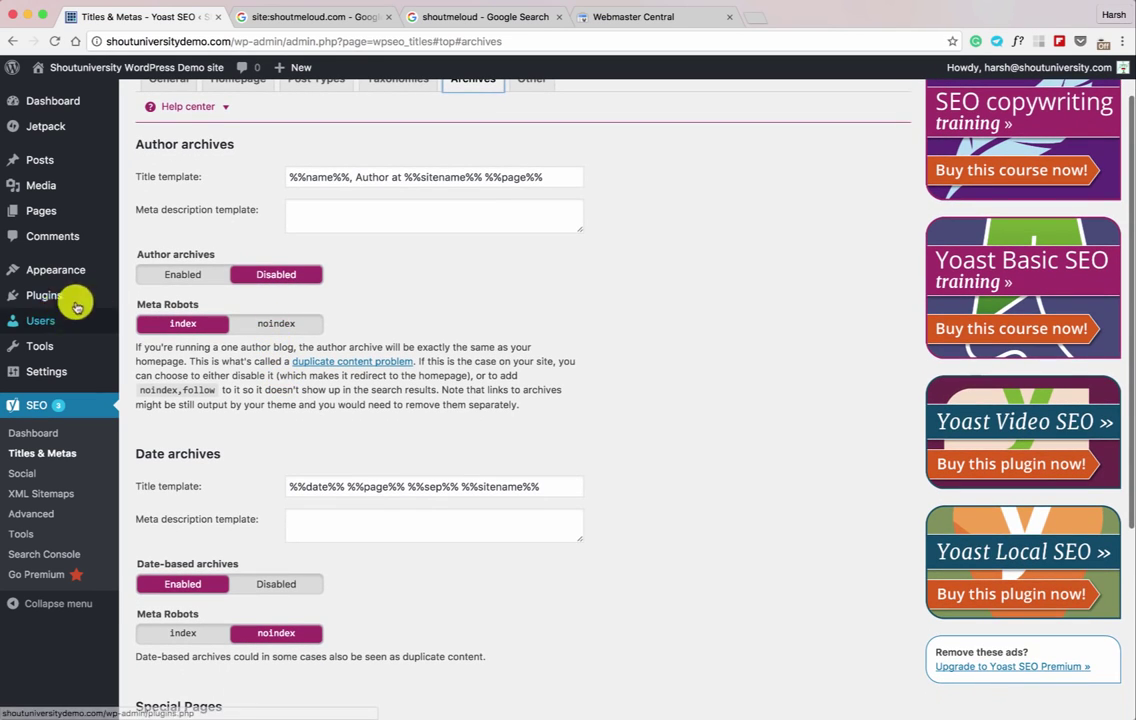
pyautogui.click(285, 324)
pyautogui.scroll(-1, 268, 630)
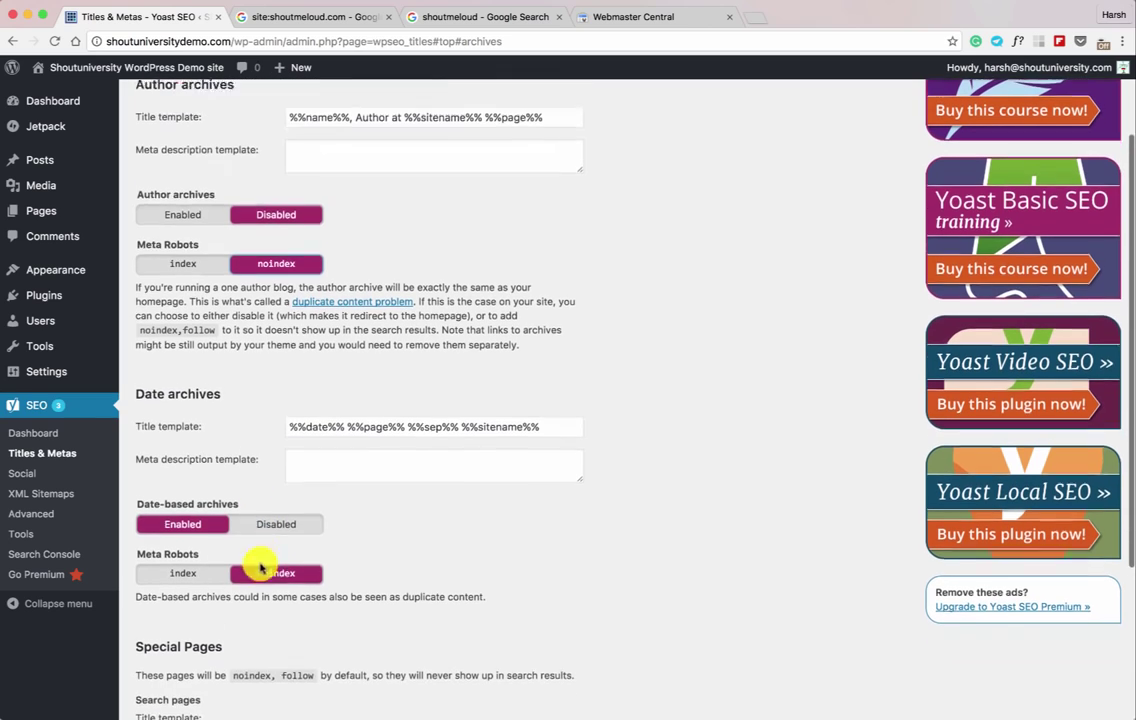
# Step: Set Subpages of archives to noindex in the sitewide meta settings and save the Titles & Metas changes
pyautogui.scroll(-4, 271, 573)
pyautogui.scroll(6, 273, 567)
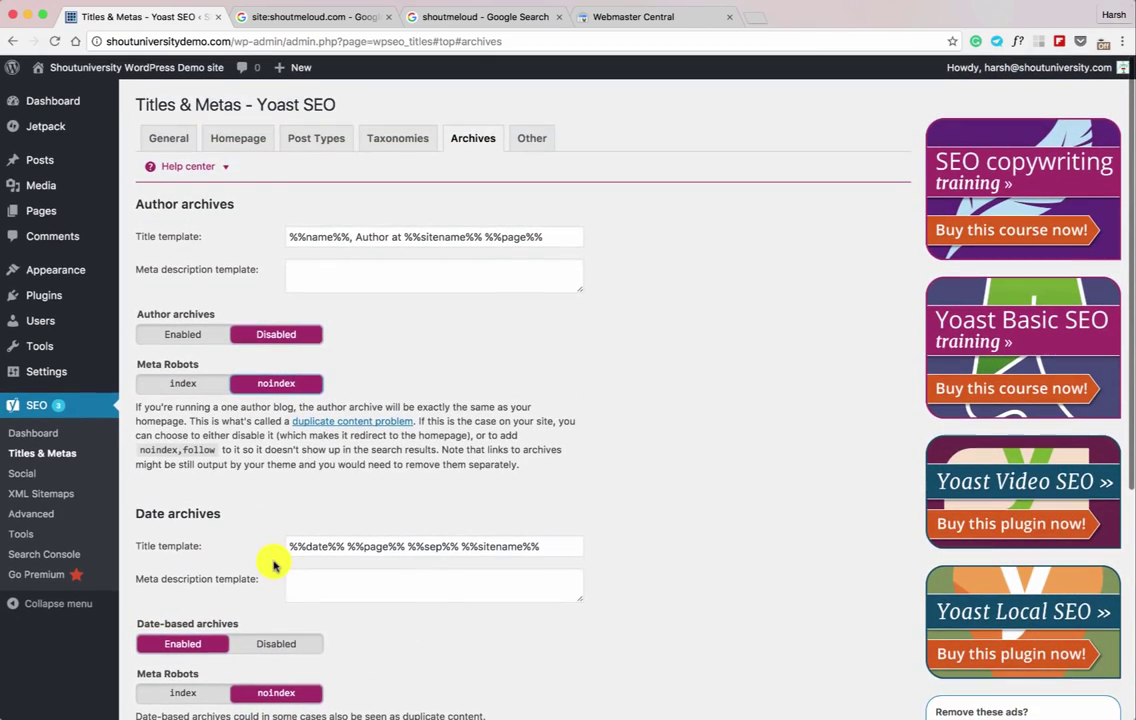
pyautogui.click(533, 137)
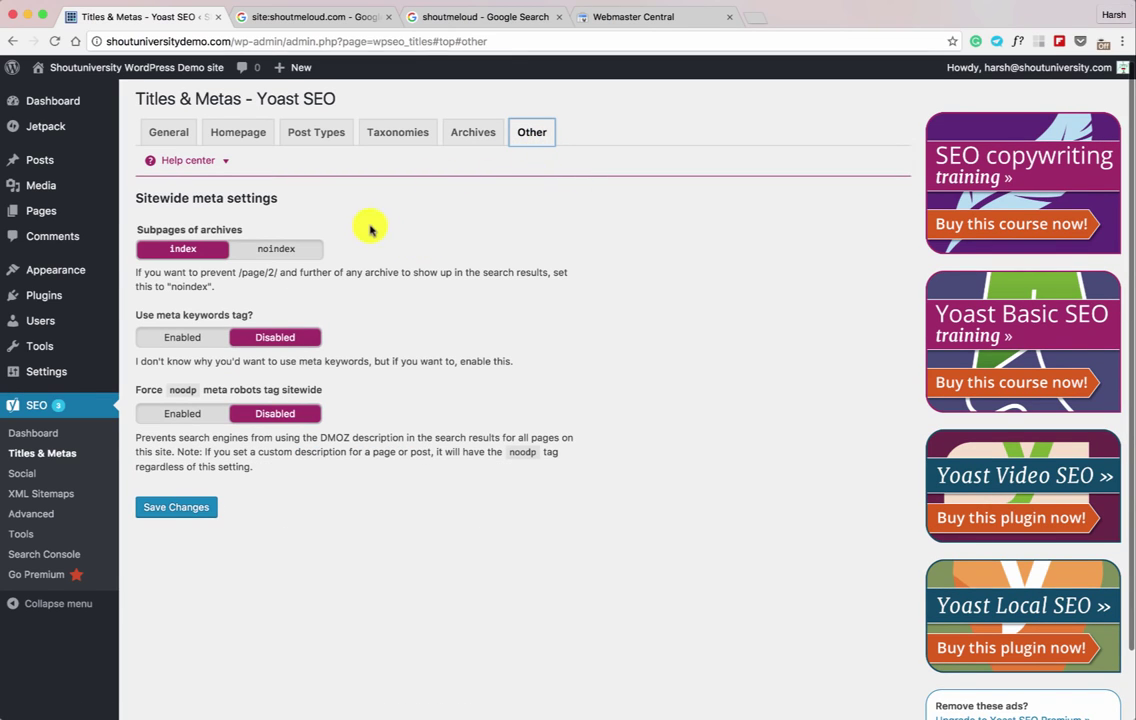
pyautogui.click(265, 258)
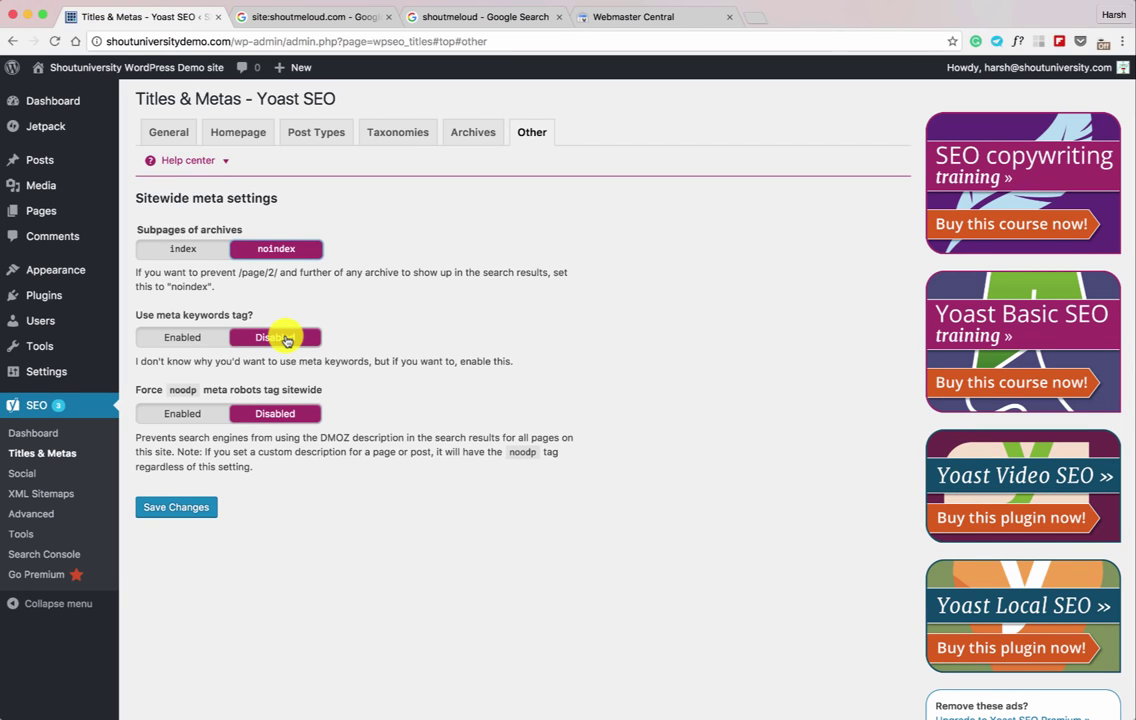
pyautogui.click(180, 510)
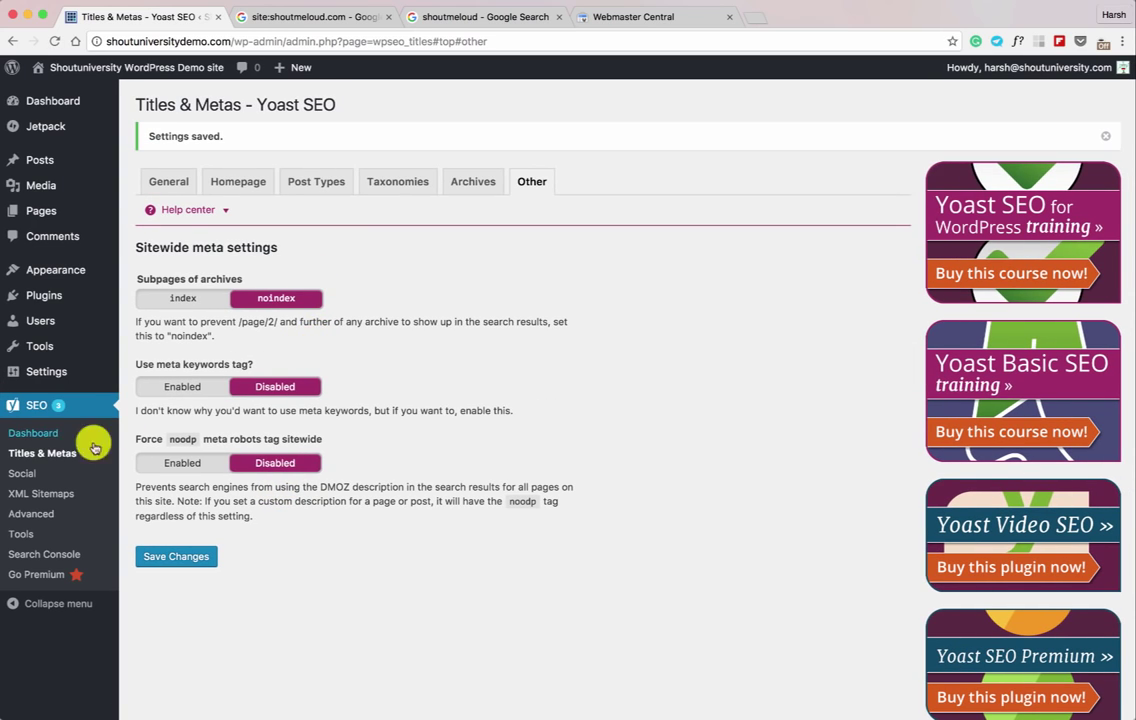
pyautogui.click(41, 481)
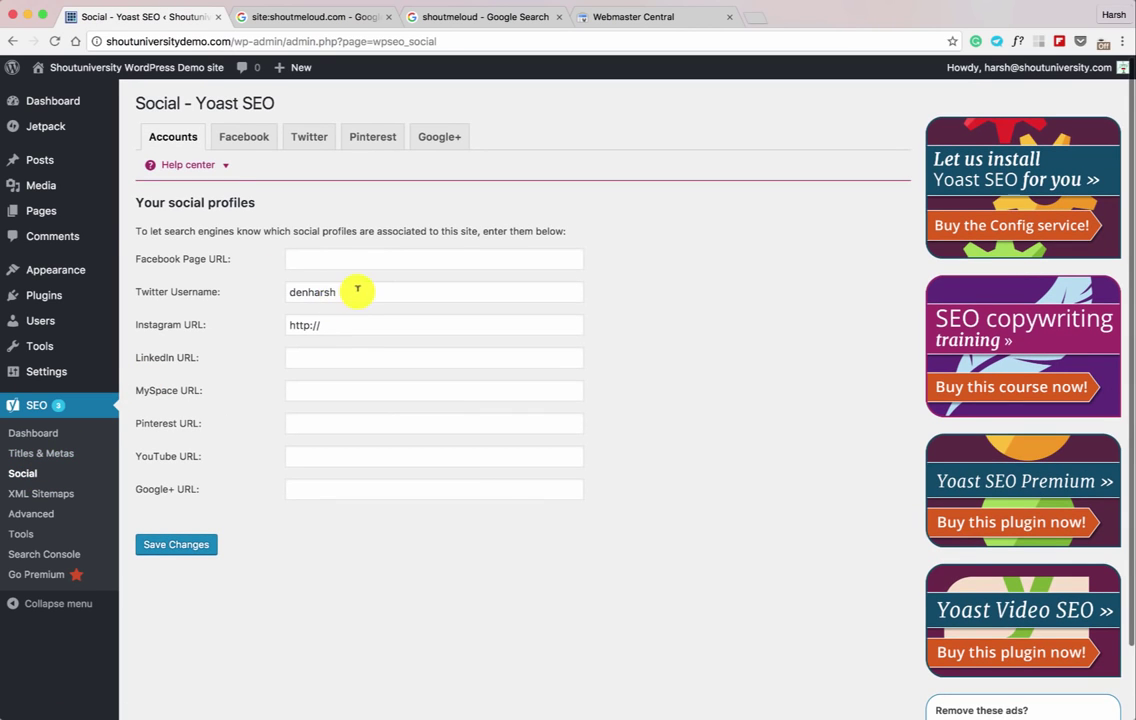
pyautogui.scroll(-1, 327, 281)
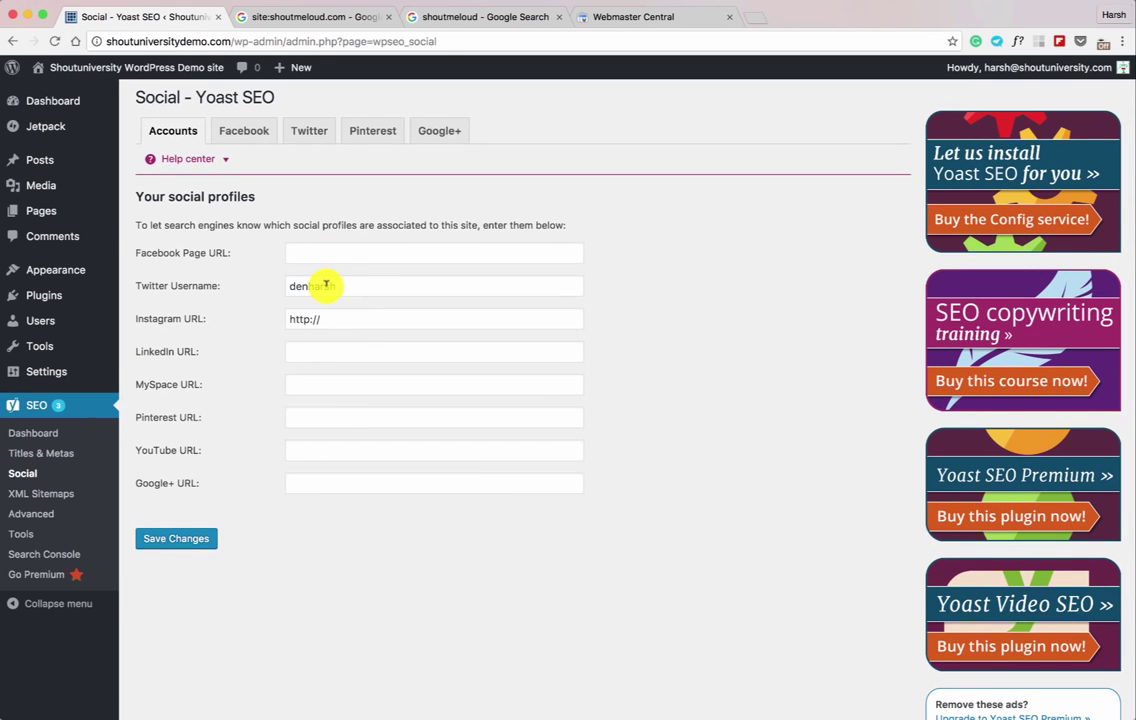
pyautogui.click(310, 249)
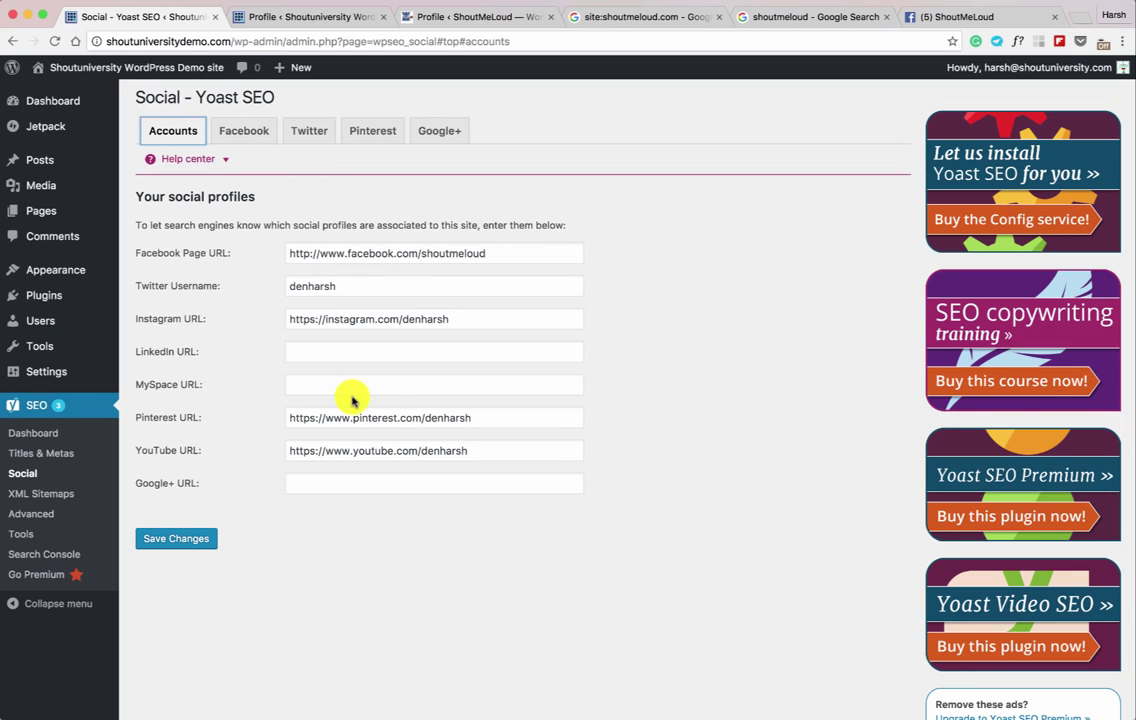
pyautogui.moveTo(436, 320); pyautogui.dragTo(416, 375)
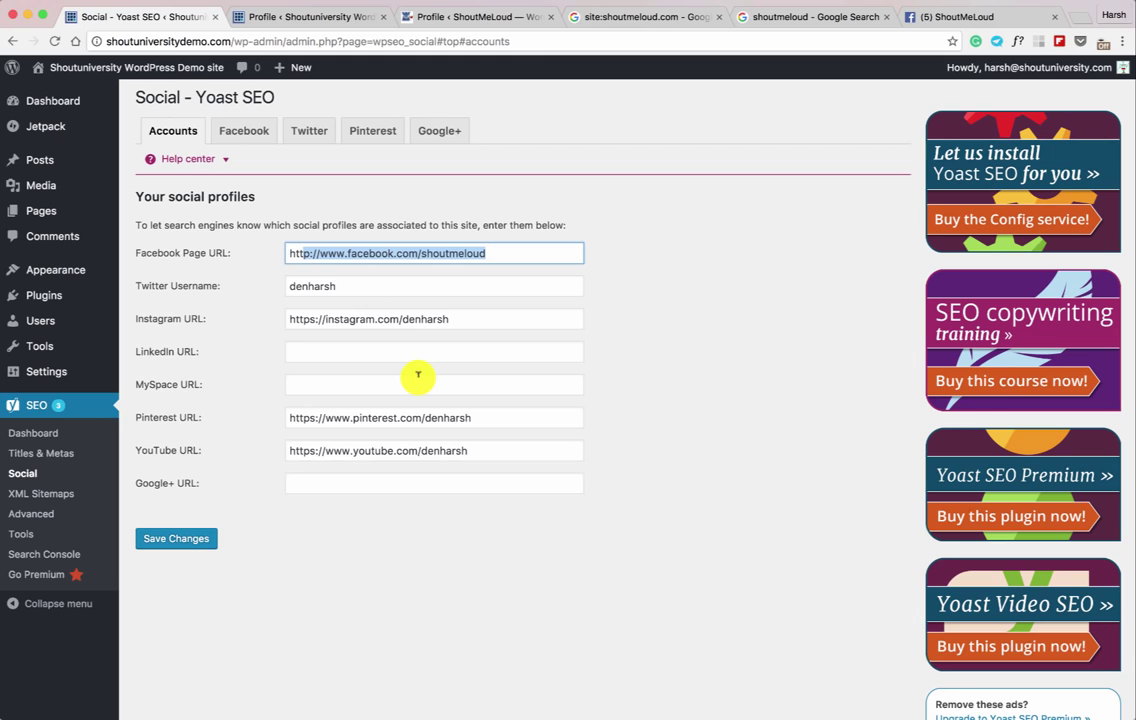
# Step: Review the Facebook Open Graph, frontpage, default image and admin settings, and try copying the home meta description
pyautogui.click(235, 133)
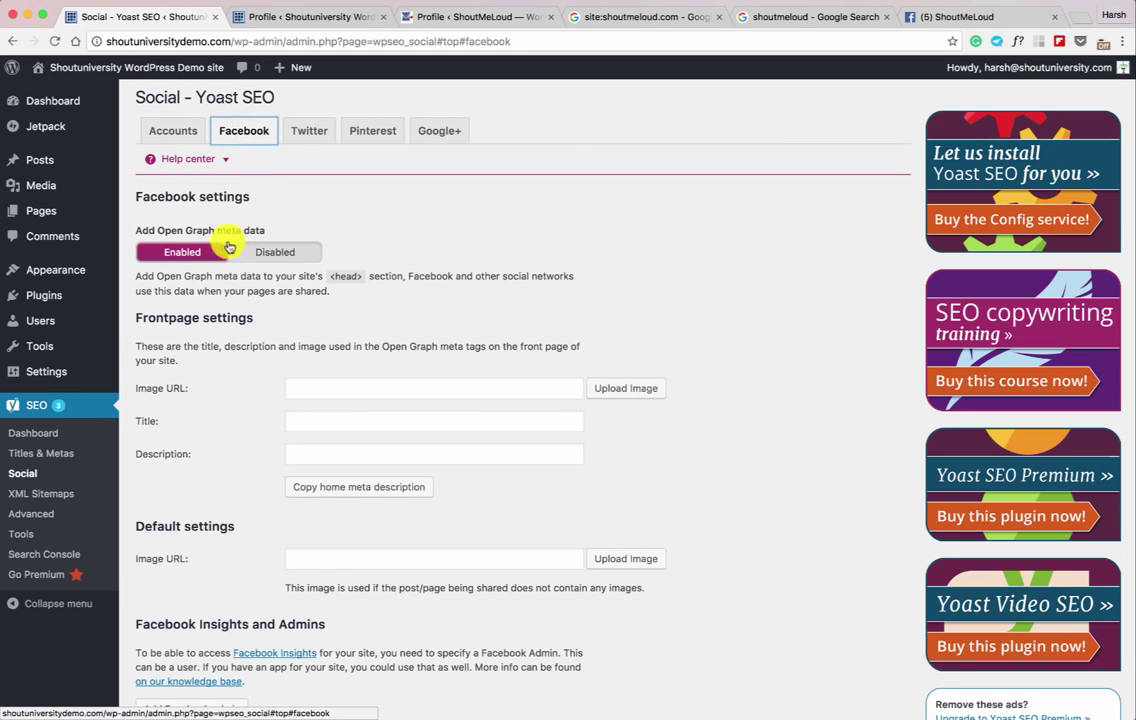
pyautogui.scroll(-1, 284, 271)
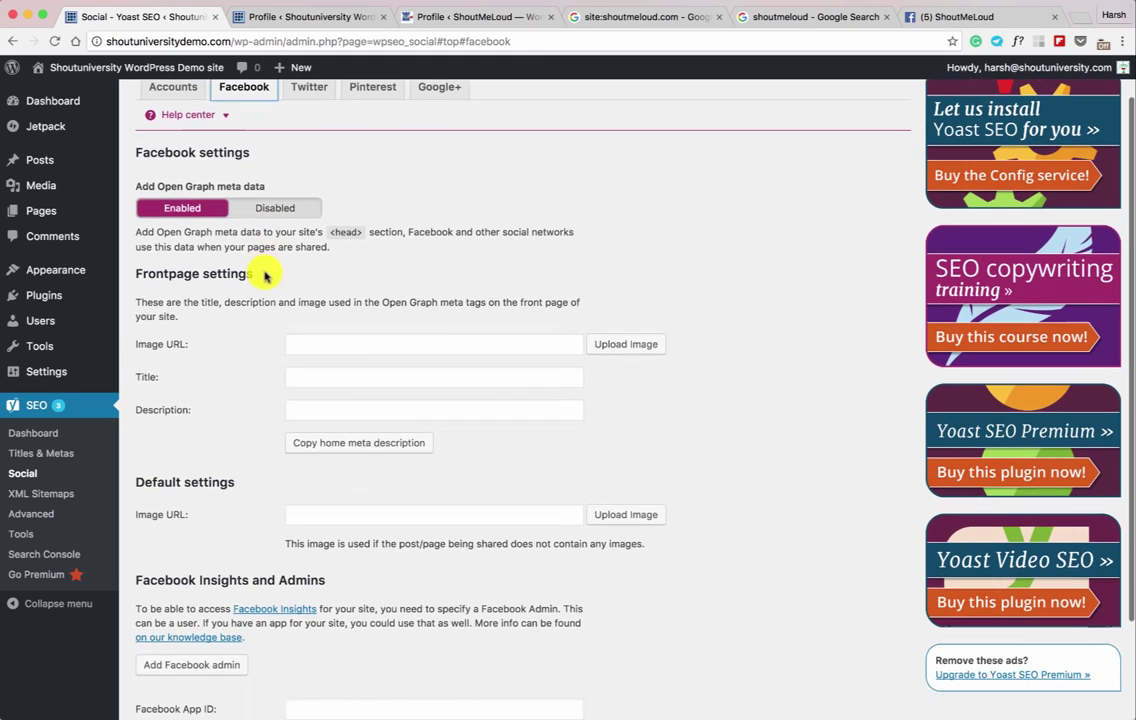
pyautogui.click(360, 337)
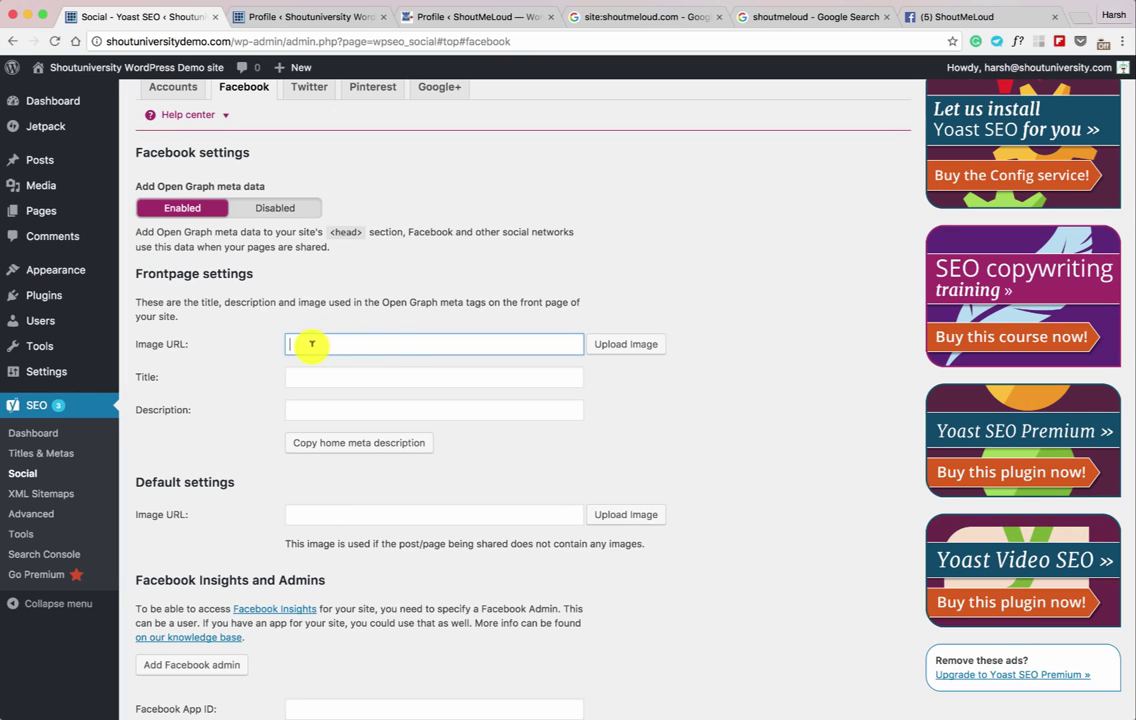
pyautogui.click(340, 372)
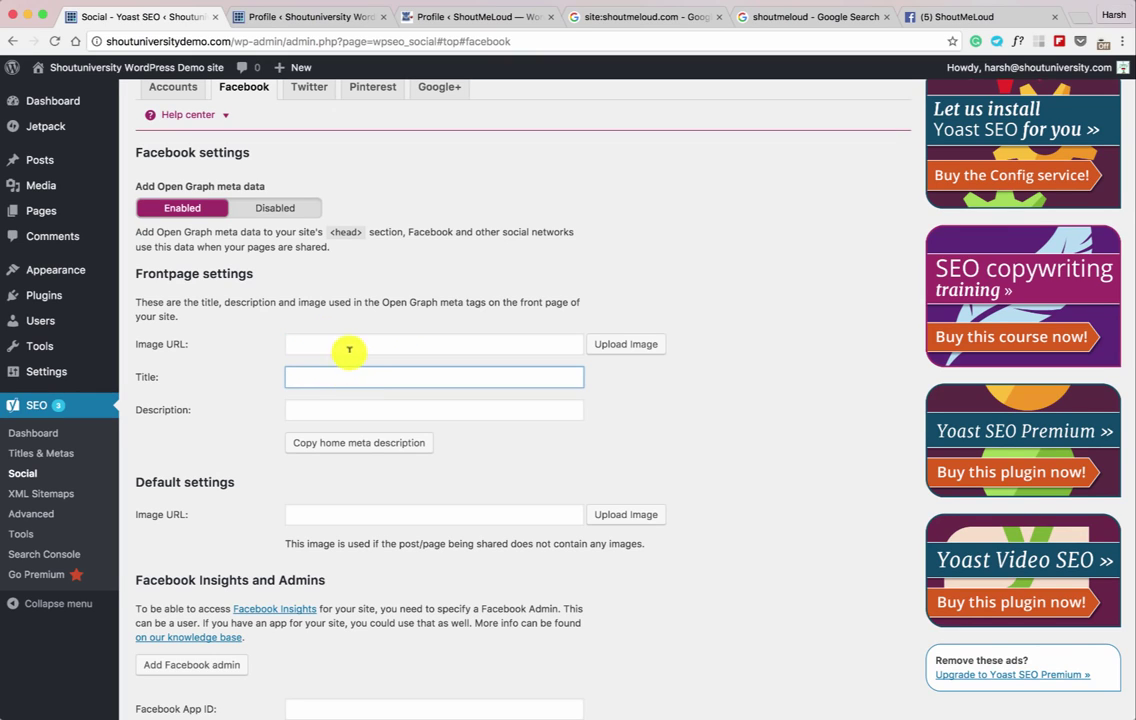
pyautogui.click(354, 441)
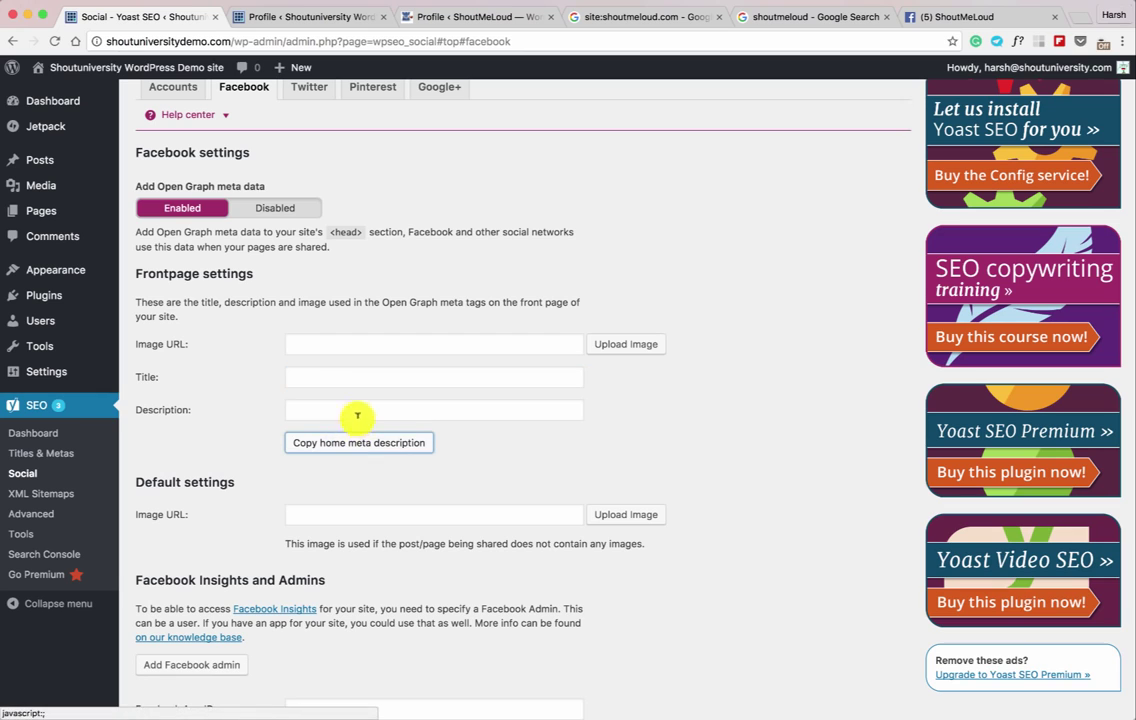
pyautogui.scroll(-3, 368, 362)
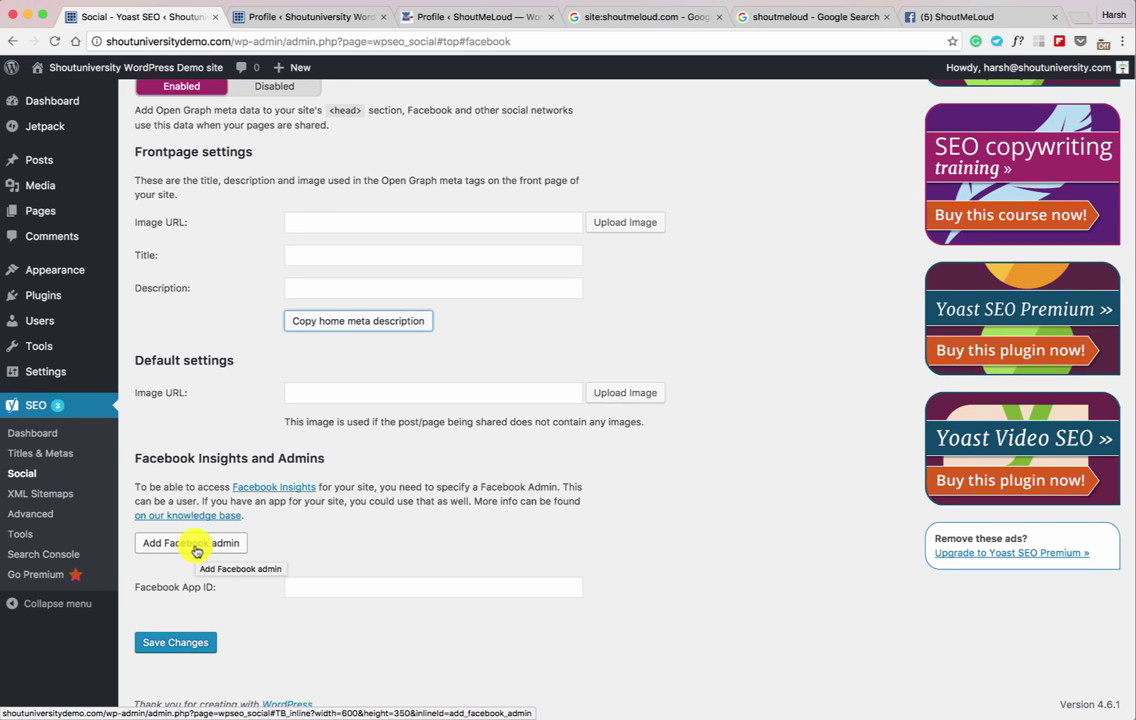
pyautogui.scroll(5, 190, 490)
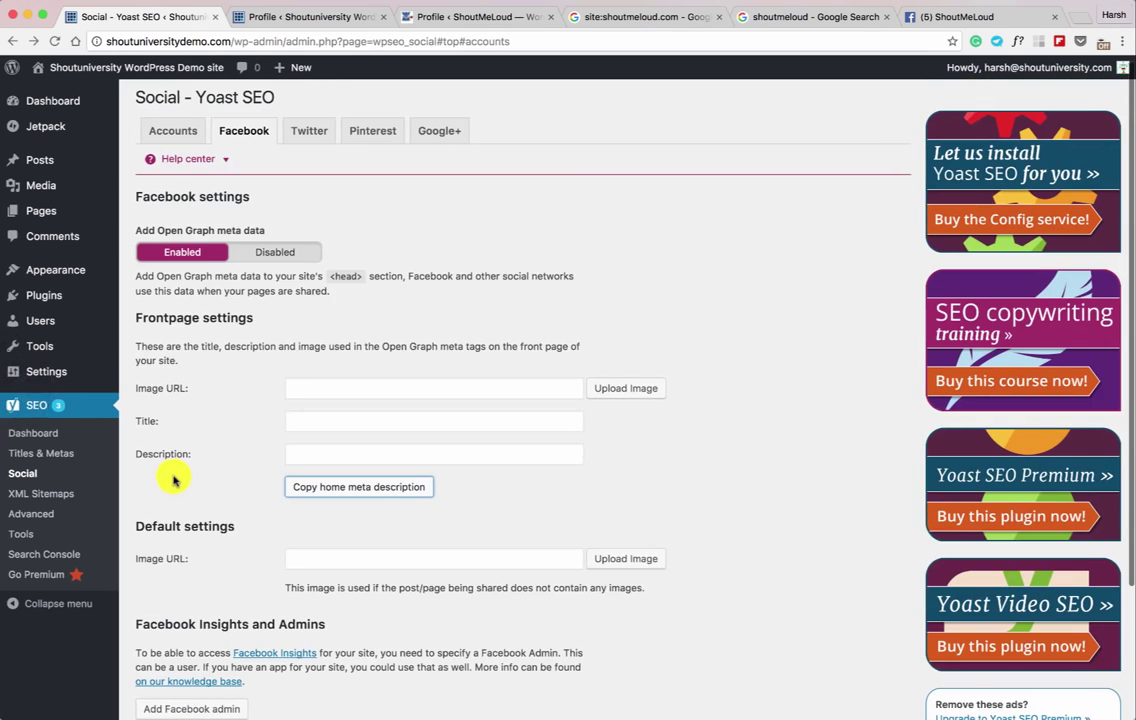
# Step: Set the default Twitter card type to Summary with large image
pyautogui.click(307, 139)
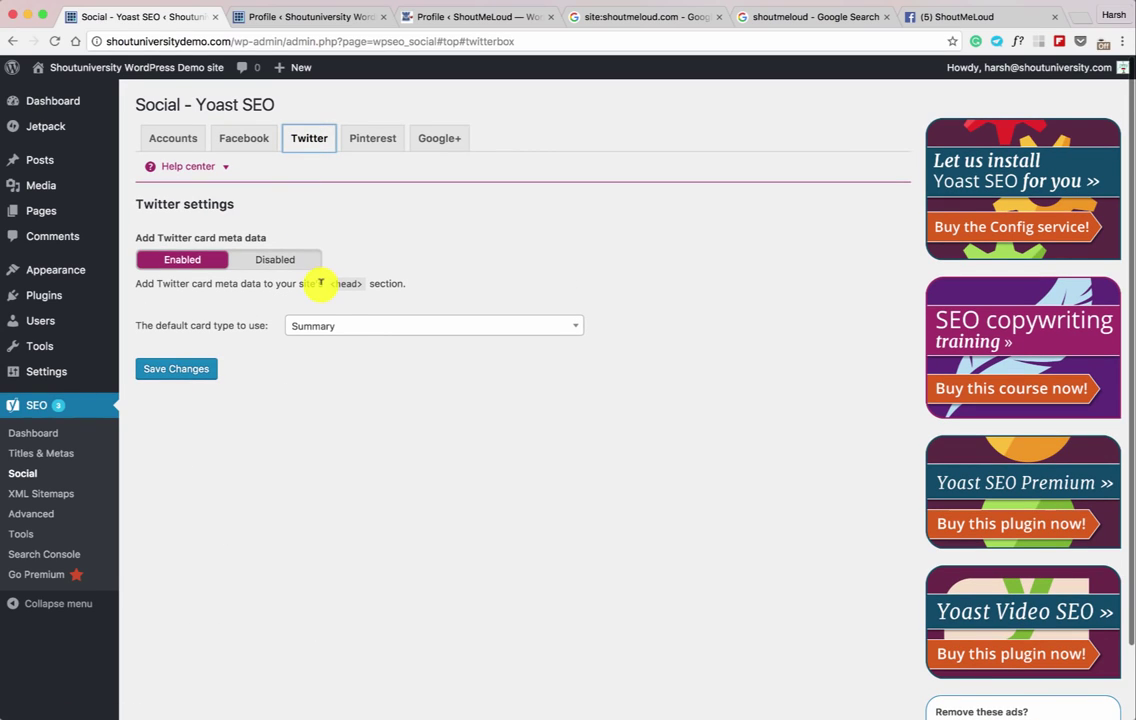
pyautogui.click(338, 333)
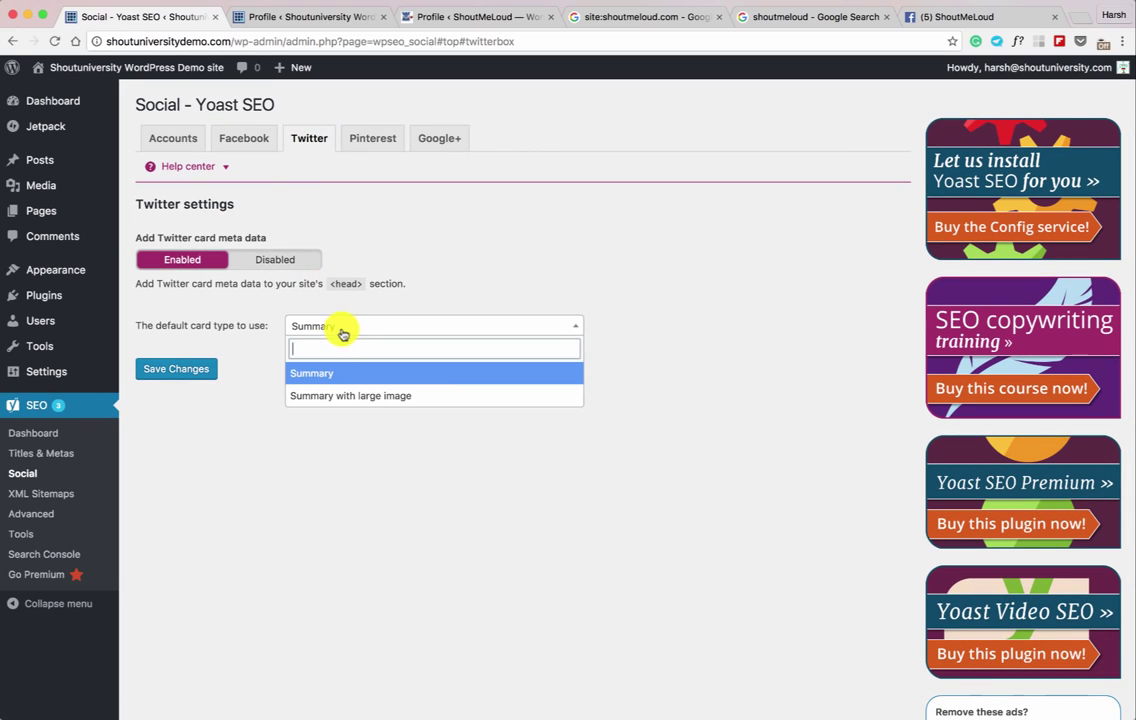
pyautogui.click(347, 396)
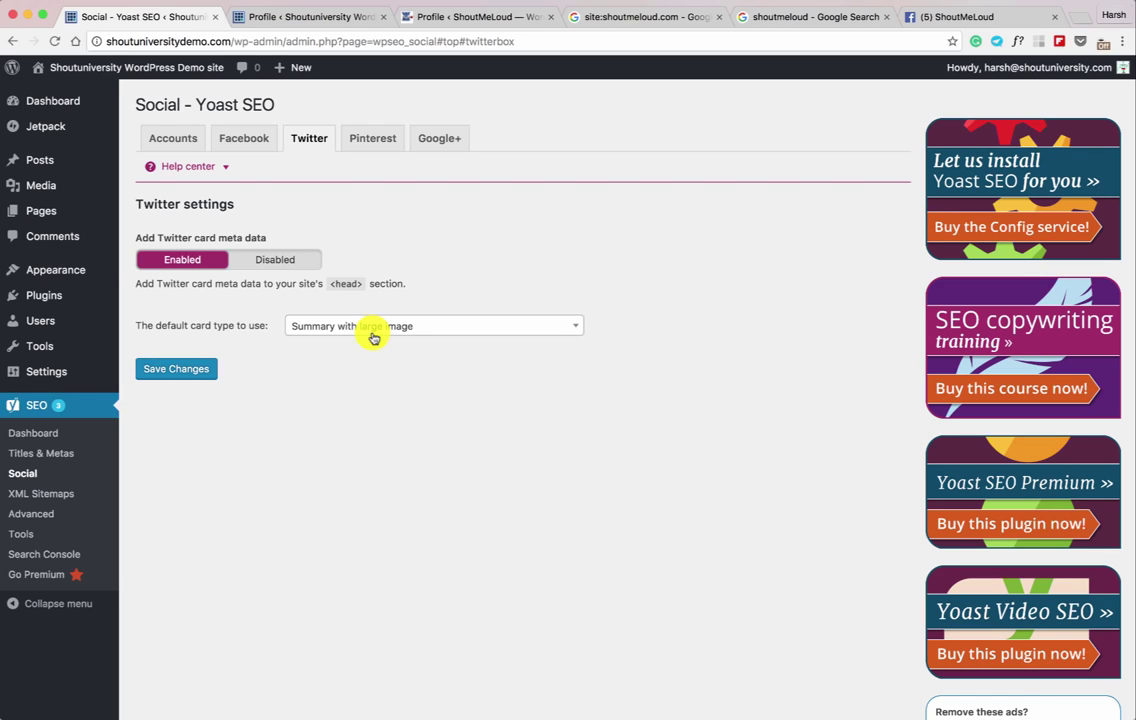
# Step: Check the Pinterest confirmation and Google Publisher Page settings, then save the Social settings
pyautogui.click(378, 139)
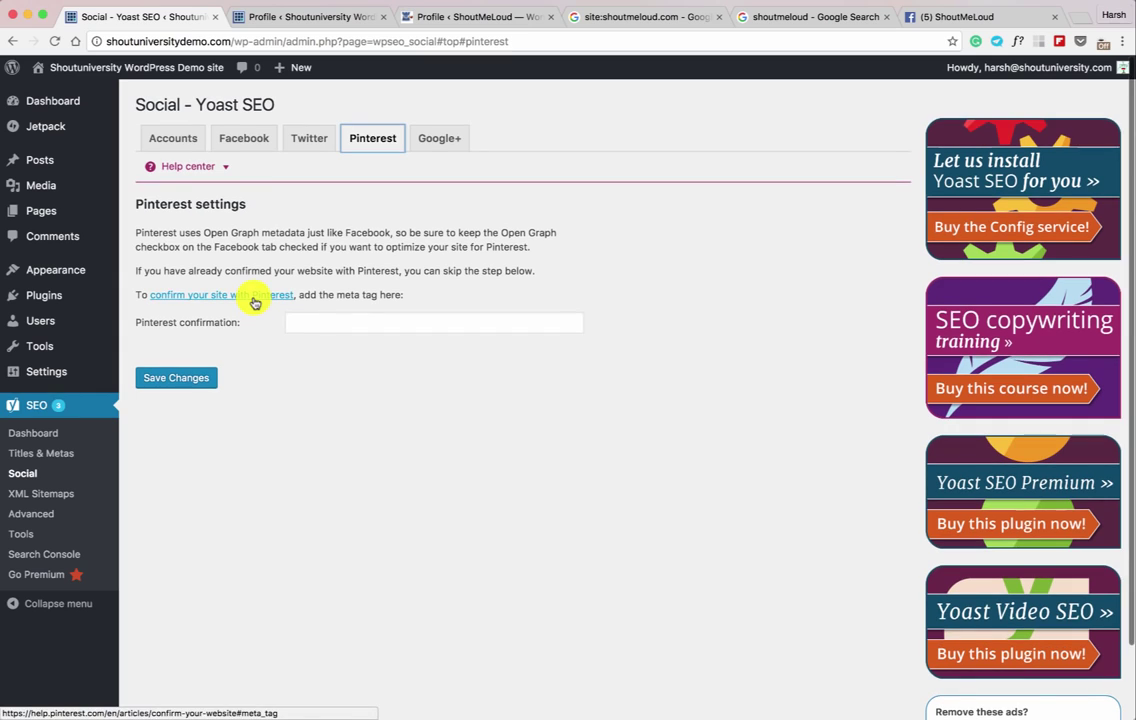
pyautogui.click(351, 322)
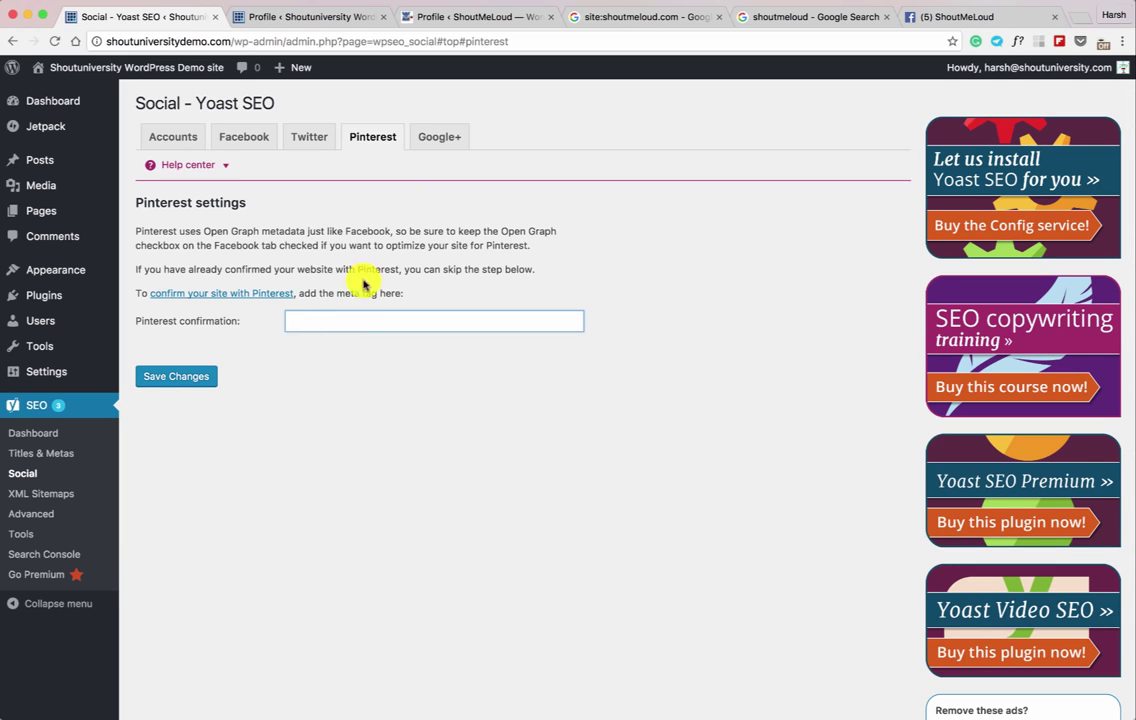
pyautogui.click(437, 138)
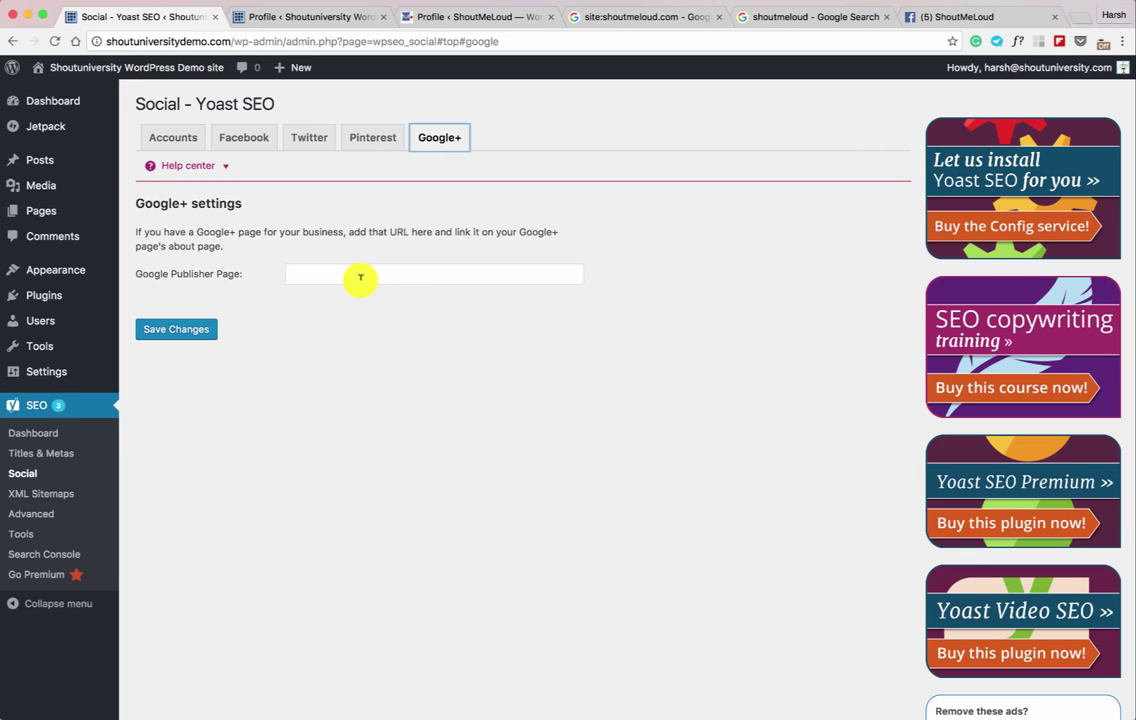
pyautogui.click(197, 332)
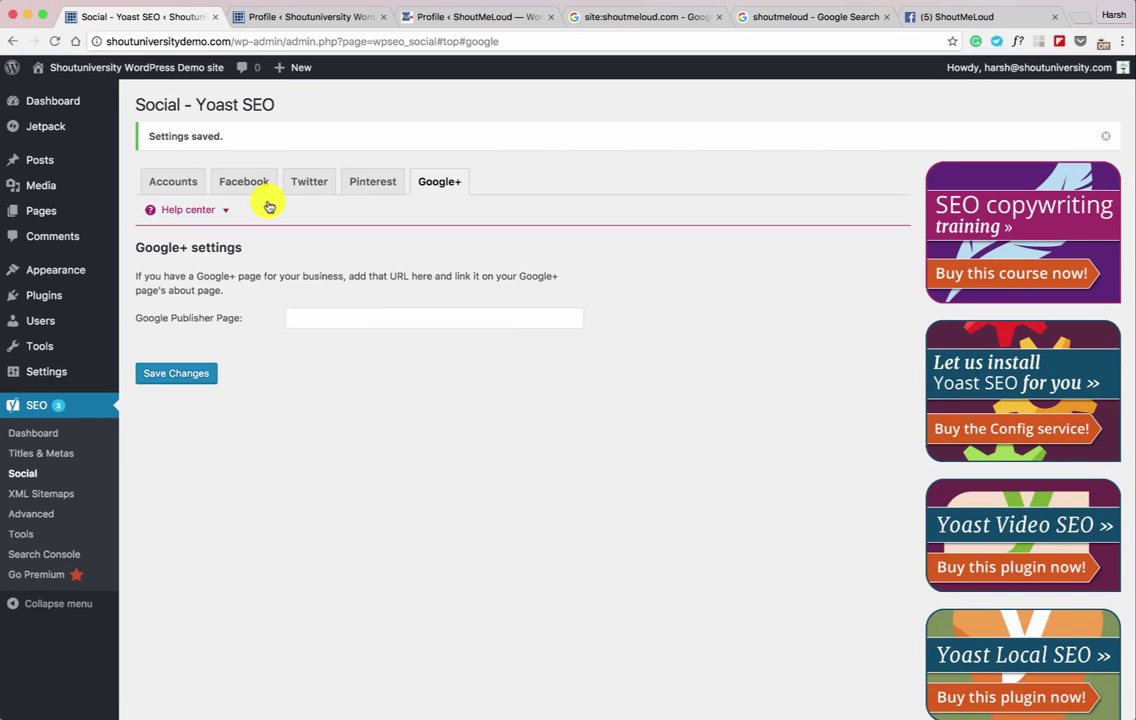
# Step: Go back over the Social accounts, then enter the author's Facebook profile URL in the WordPress user profile's Contact Info
pyautogui.click(187, 184)
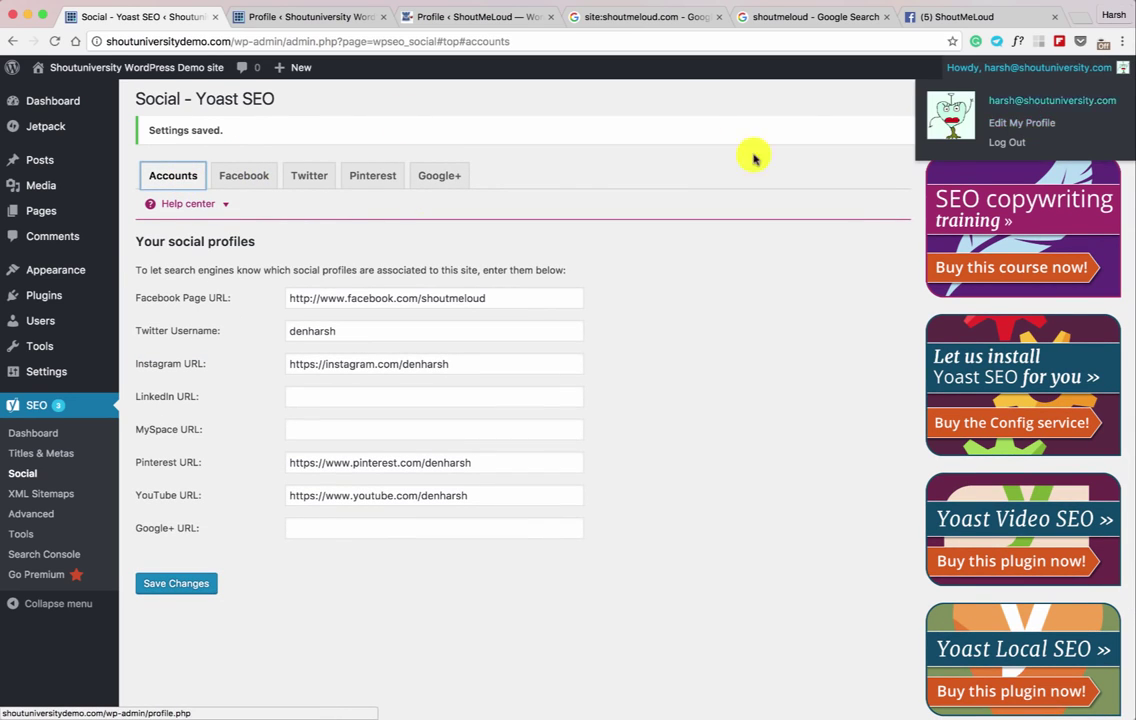
pyautogui.click(300, 18)
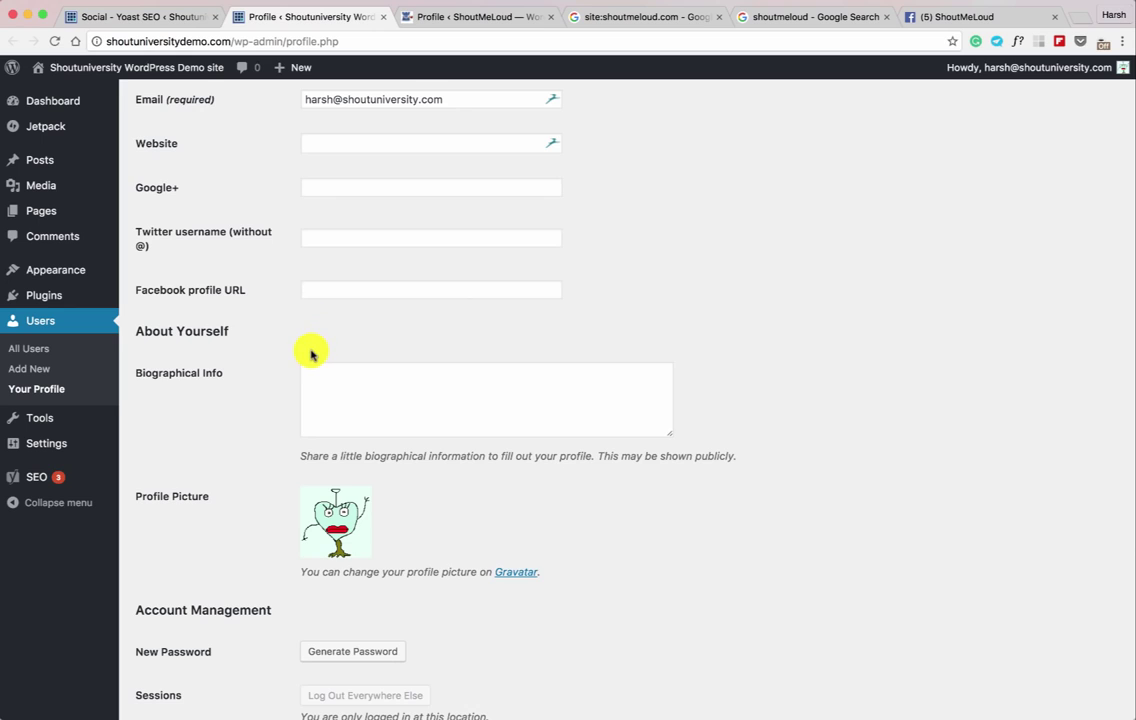
pyautogui.scroll(1, 309, 350)
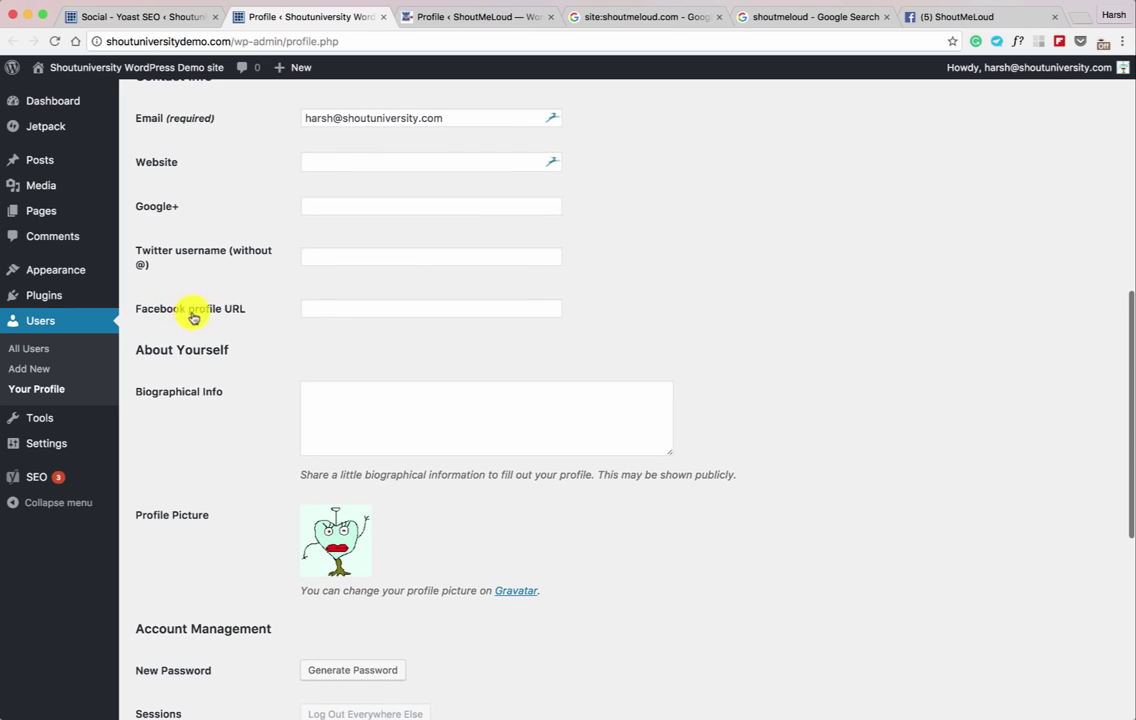
pyautogui.scroll(2, 246, 449)
pyautogui.click(340, 384)
pyautogui.write('h')
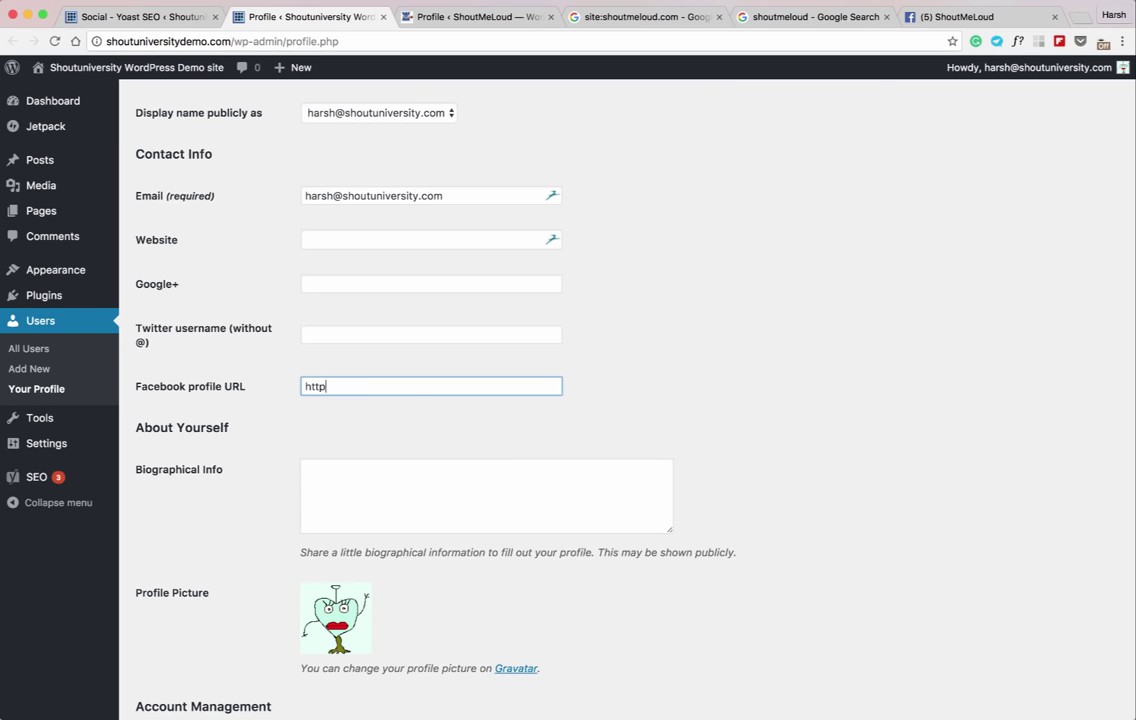
pyautogui.write('ttp')
pyautogui.write('://Facebook.com/denharsh')
pyautogui.scroll(5, 527, 368)
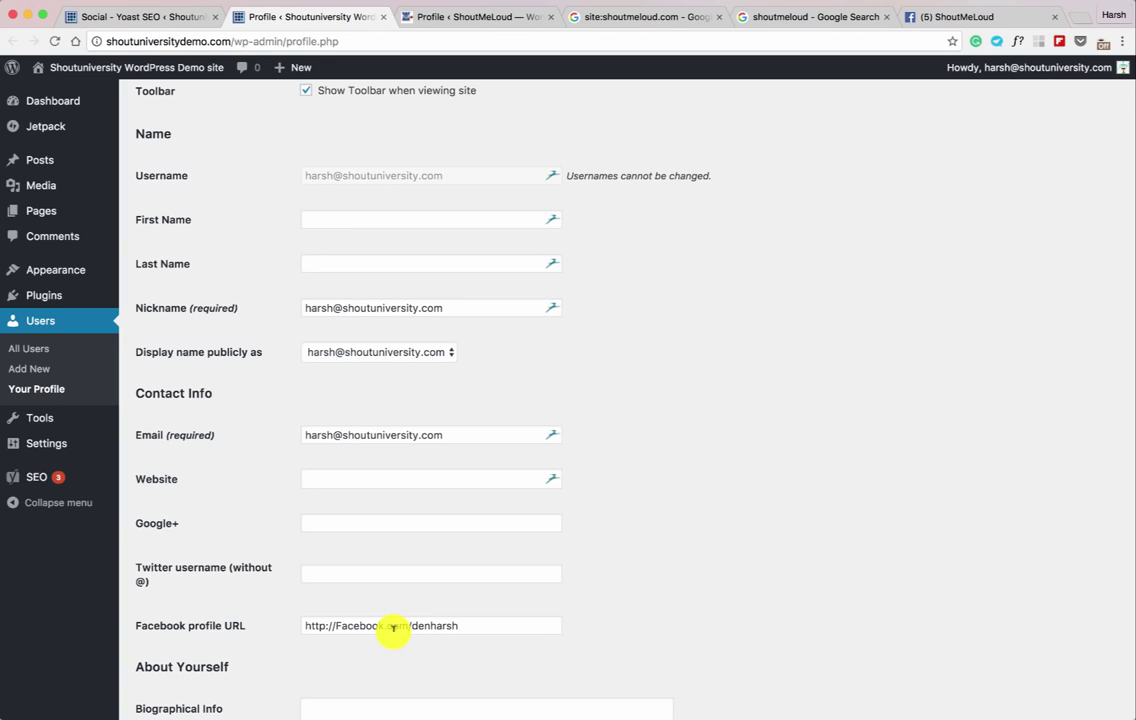
pyautogui.scroll(1, 300, 628)
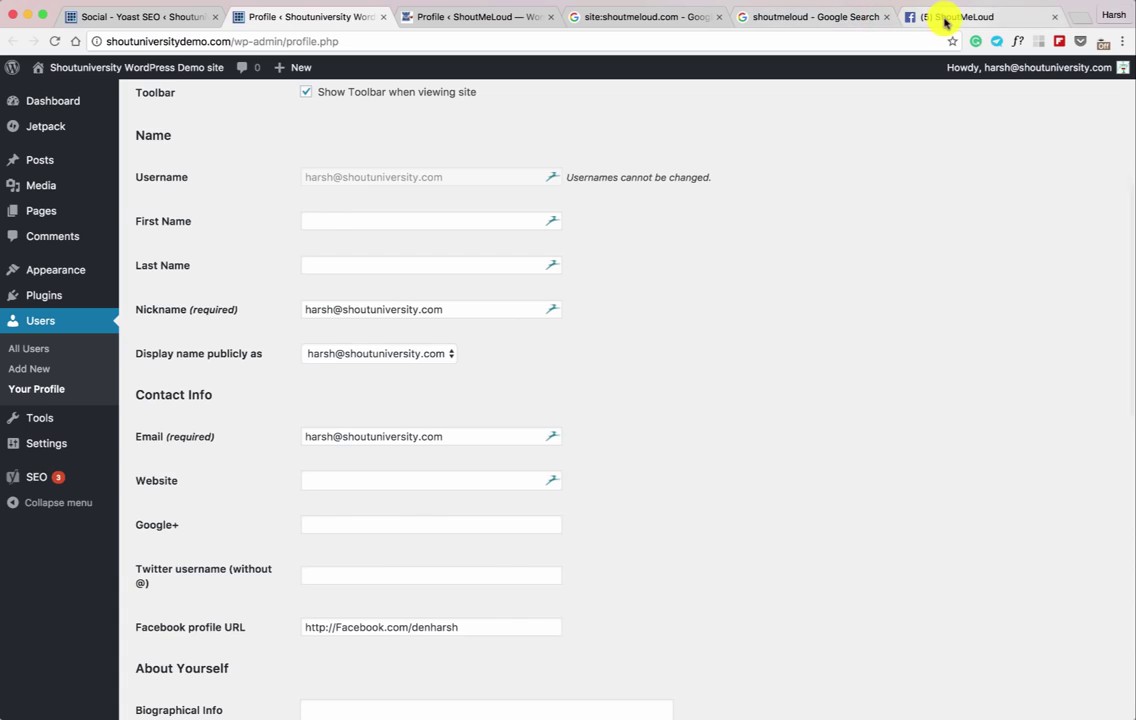
# Step: Examine the author byline link on a ShoutMeLoud Facebook page post and the remaining options in the WordPress user profile
pyautogui.click(945, 20)
pyautogui.scroll(3, 583, 295)
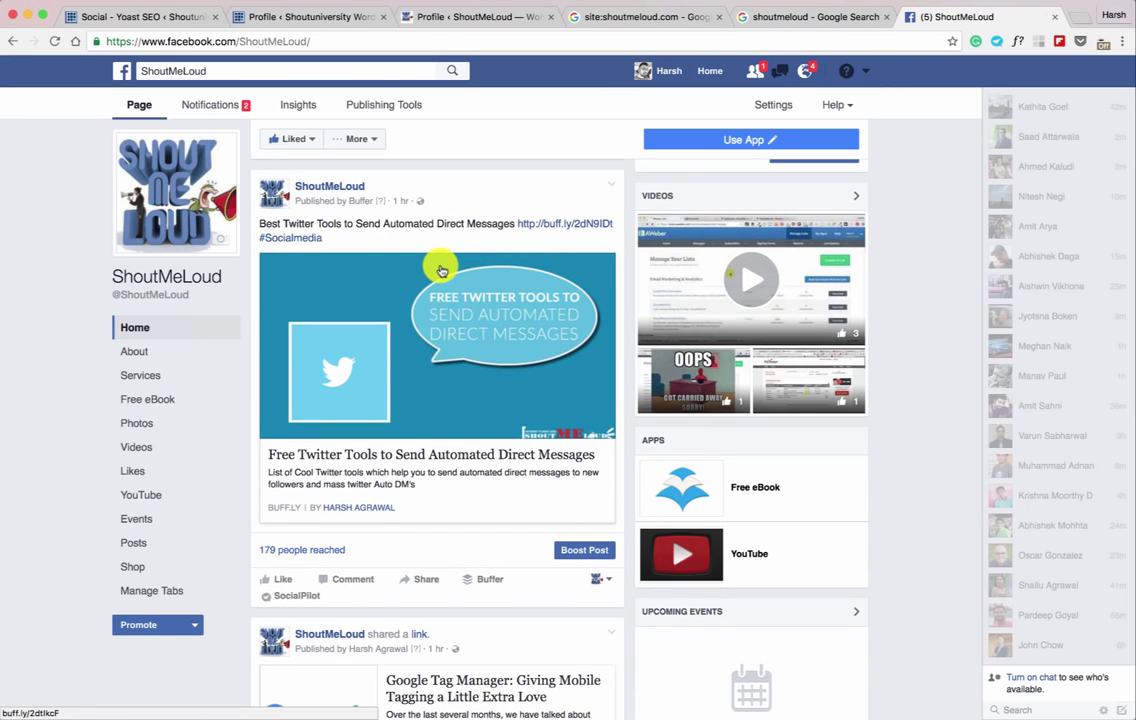
pyautogui.scroll(-1, 441, 271)
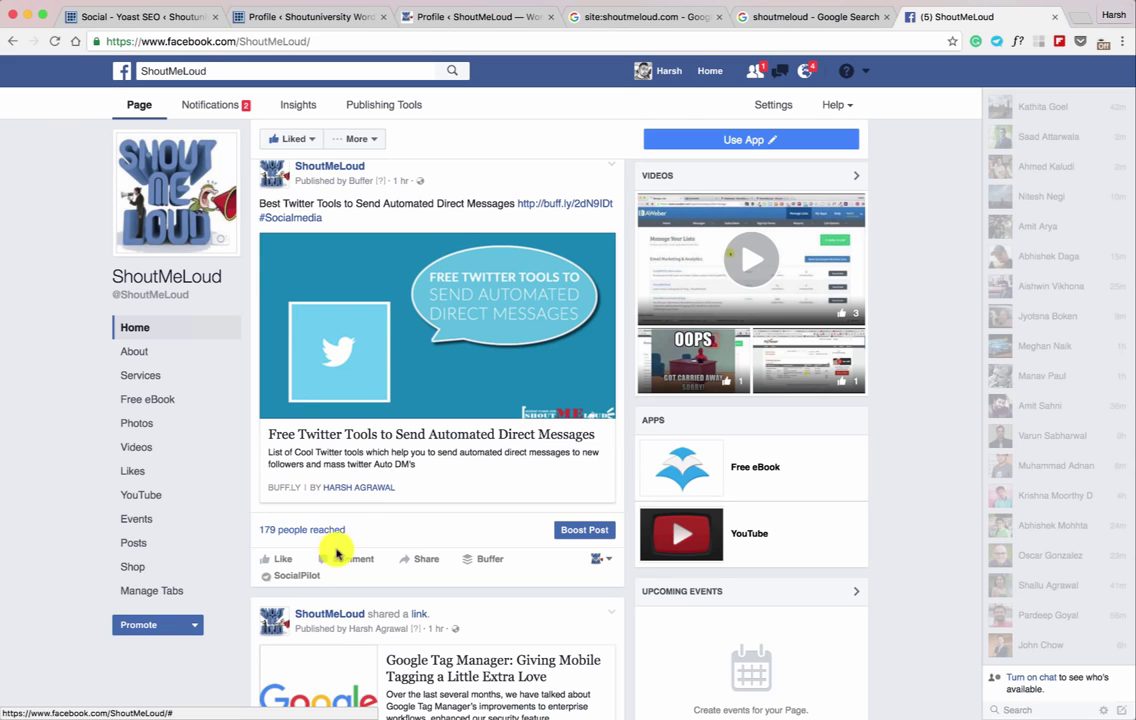
pyautogui.moveTo(364, 490)
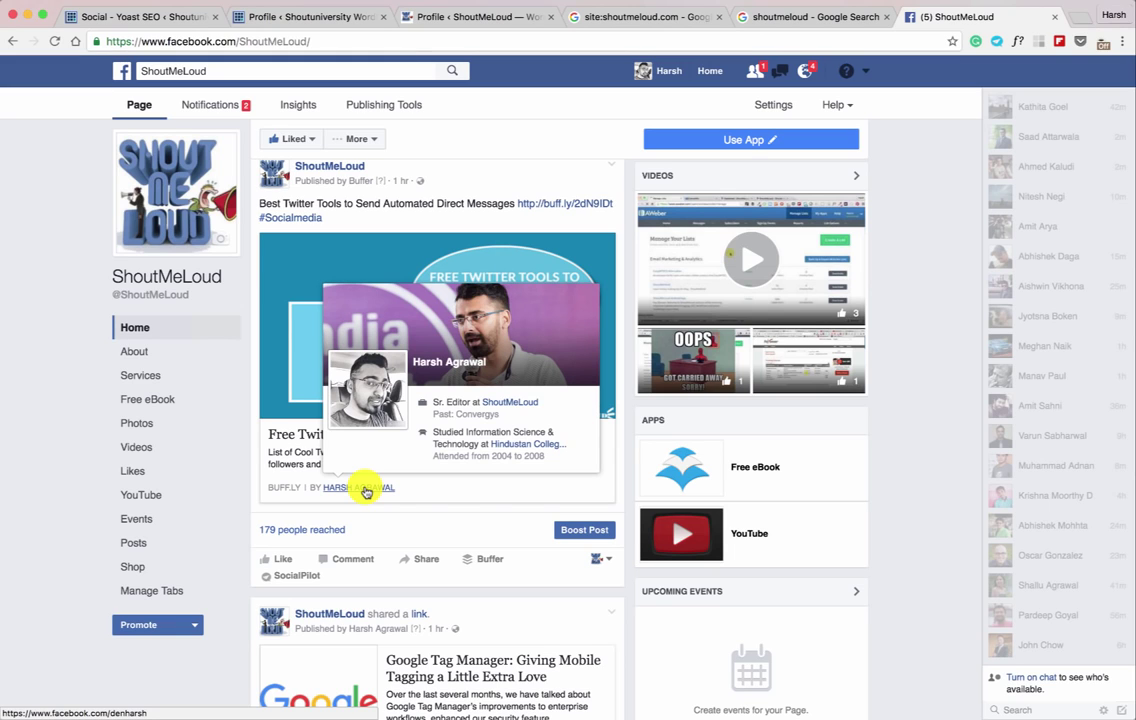
pyautogui.click(290, 14)
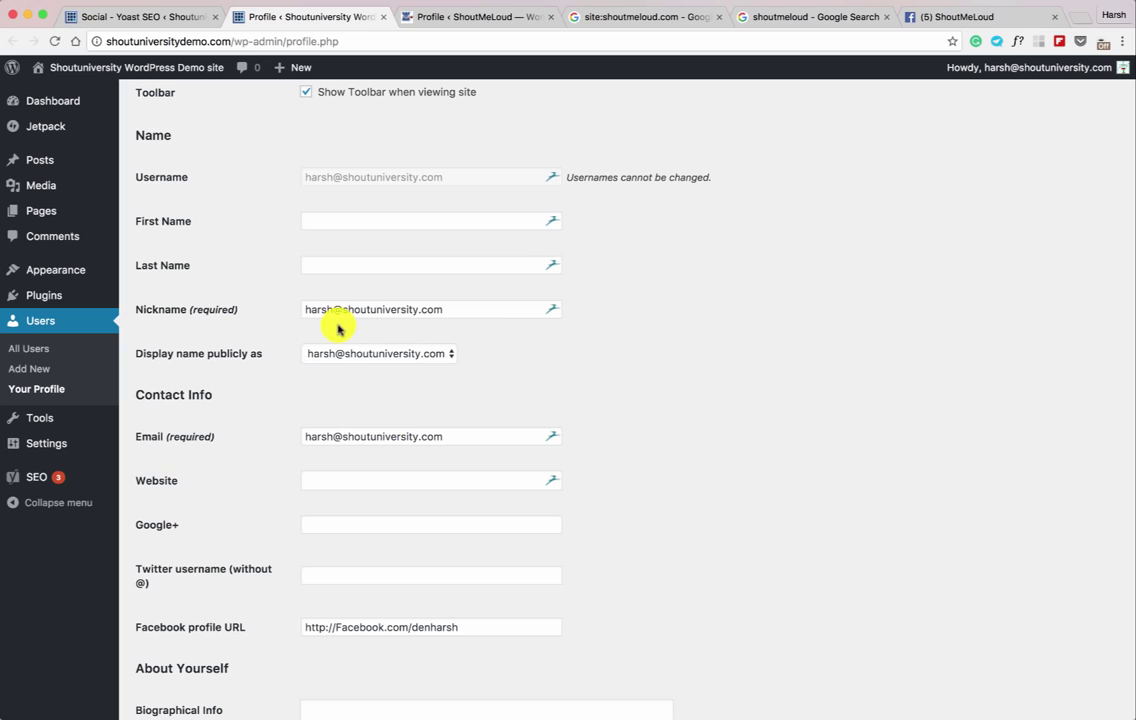
pyautogui.scroll(-3, 400, 620)
pyautogui.scroll(-5, 330, 600)
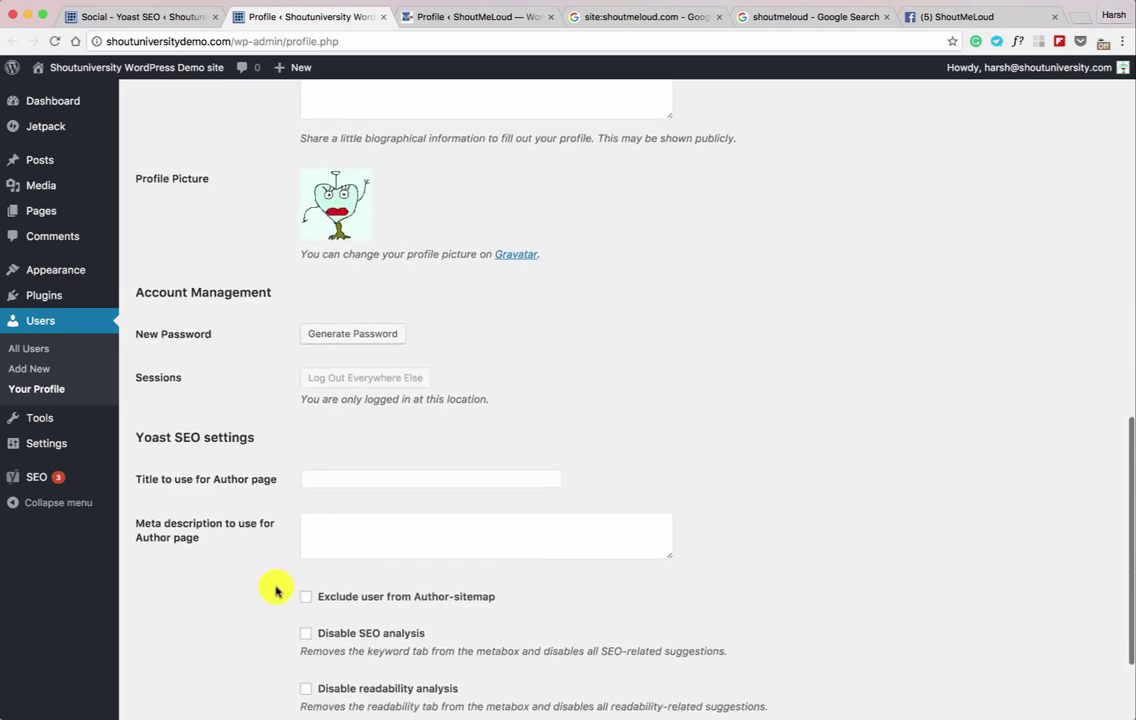
# Step: Open Yoast's XML Sitemaps settings and toggle the sitemap functionality off and back to Enabled
pyautogui.click(140, 16)
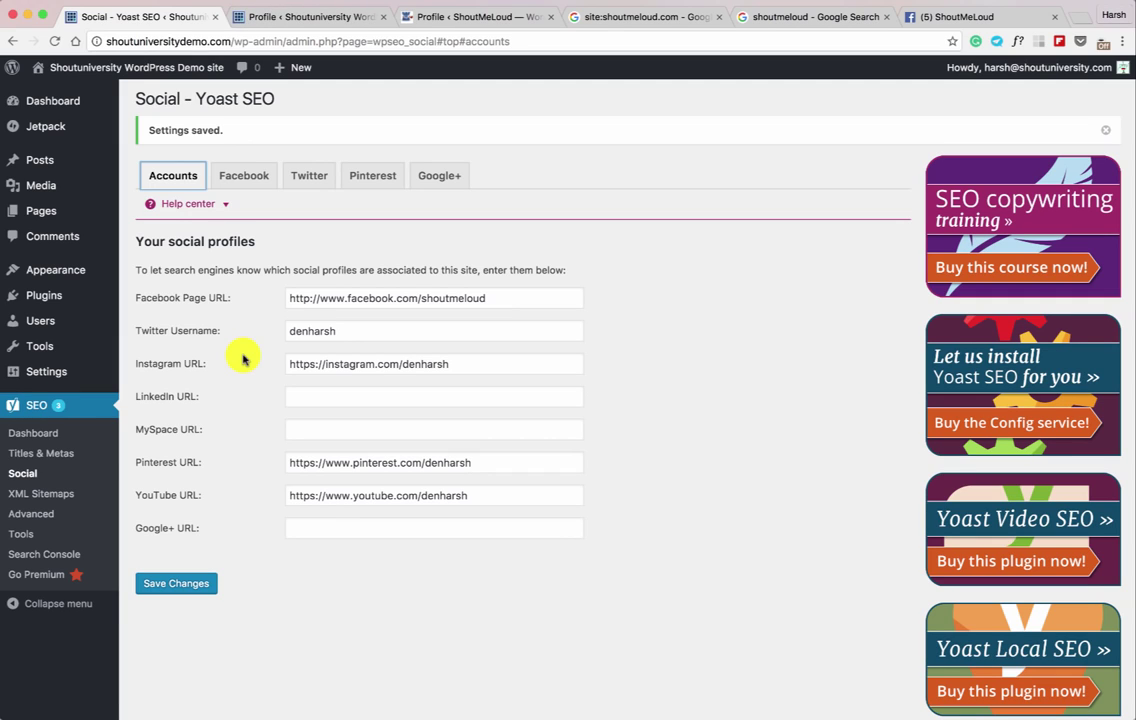
pyautogui.click(62, 495)
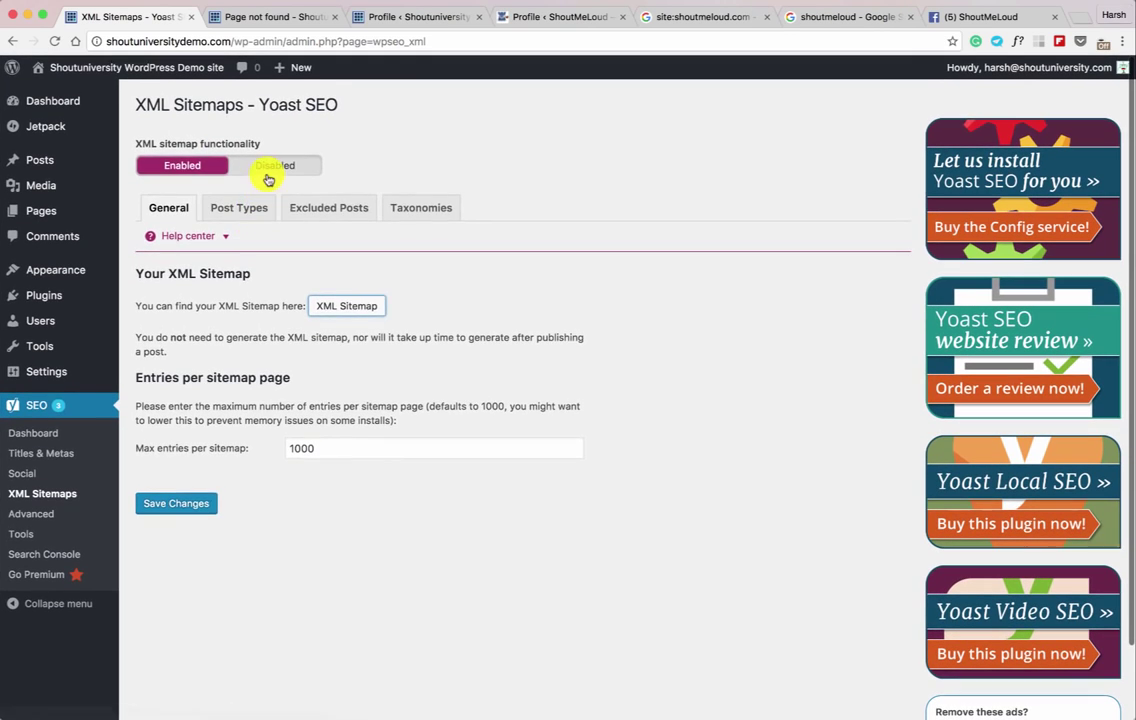
pyautogui.click(280, 166)
pyautogui.click(184, 167)
# Step: Set the Tags and Format taxonomies to Not in sitemap, check the post types, and save the XML Sitemaps settings
pyautogui.click(250, 205)
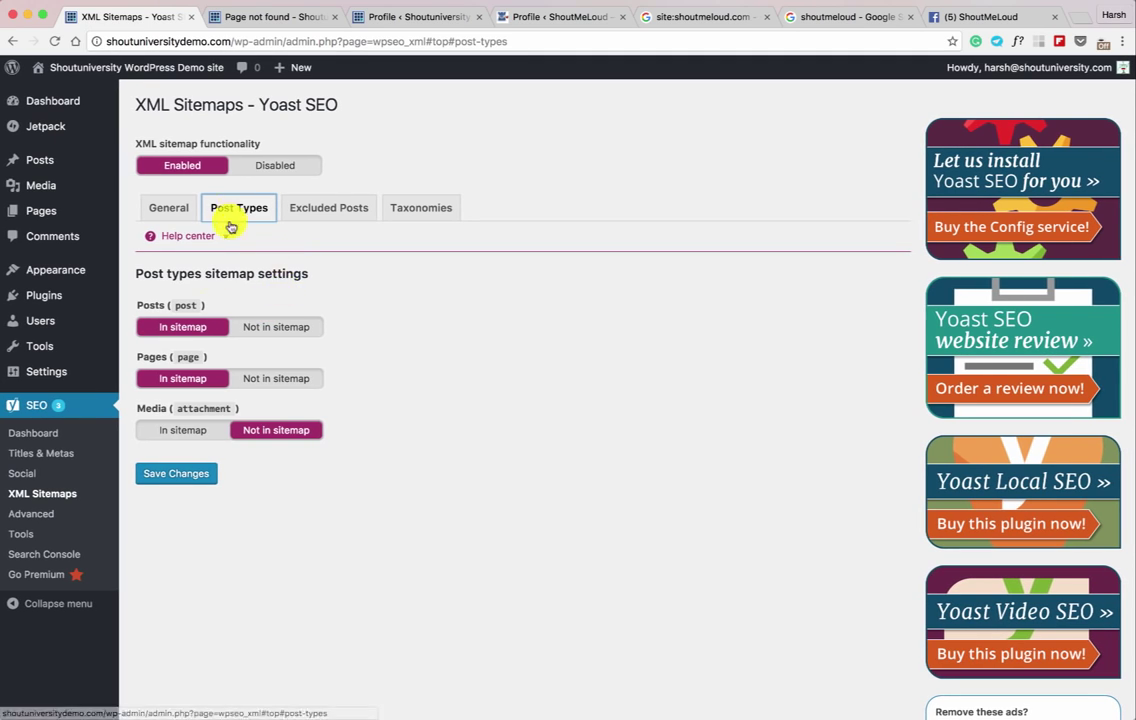
pyautogui.click(322, 208)
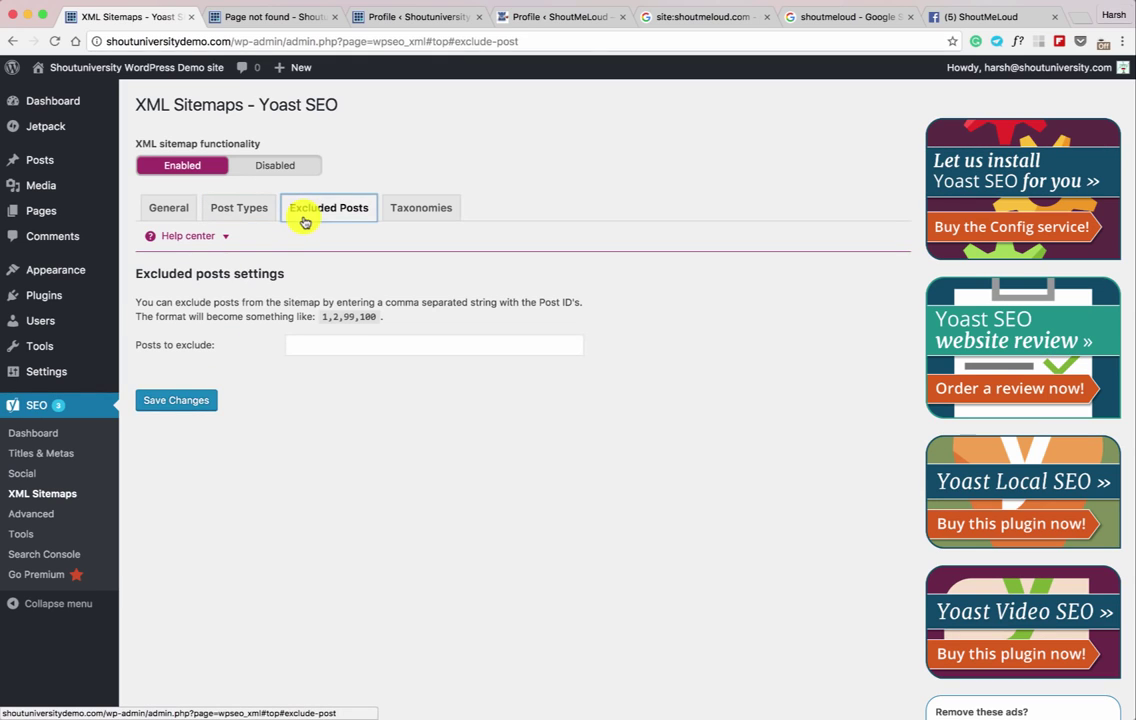
pyautogui.click(404, 208)
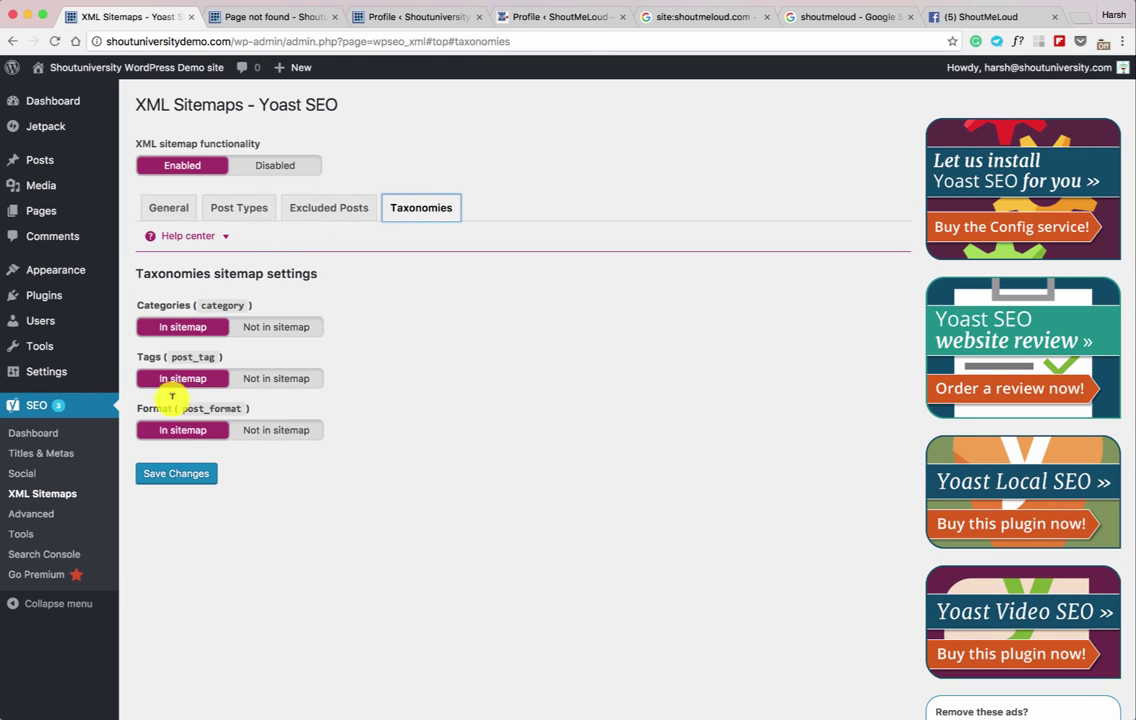
pyautogui.click(250, 430)
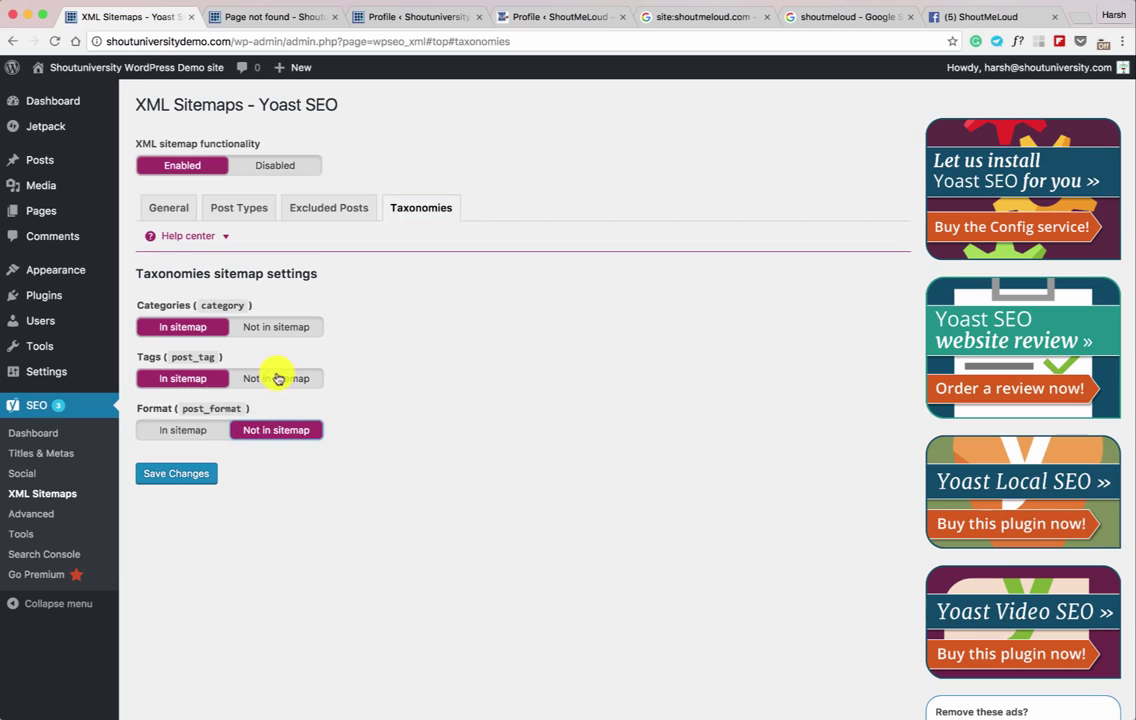
pyautogui.click(277, 378)
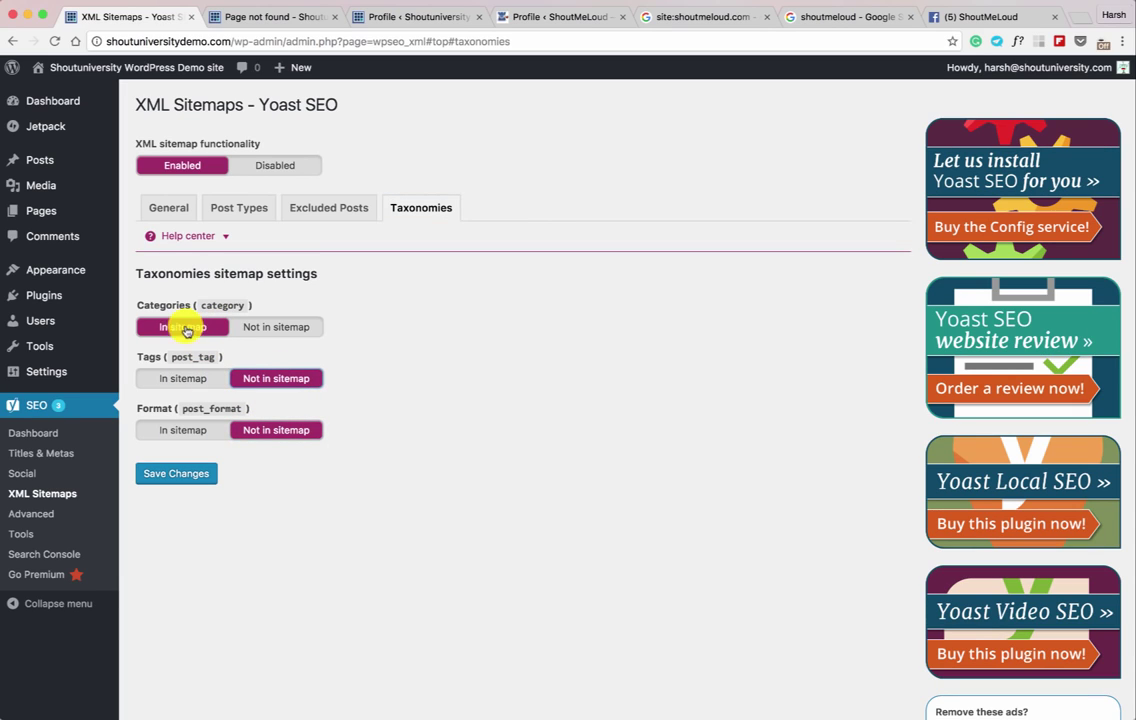
pyautogui.click(230, 212)
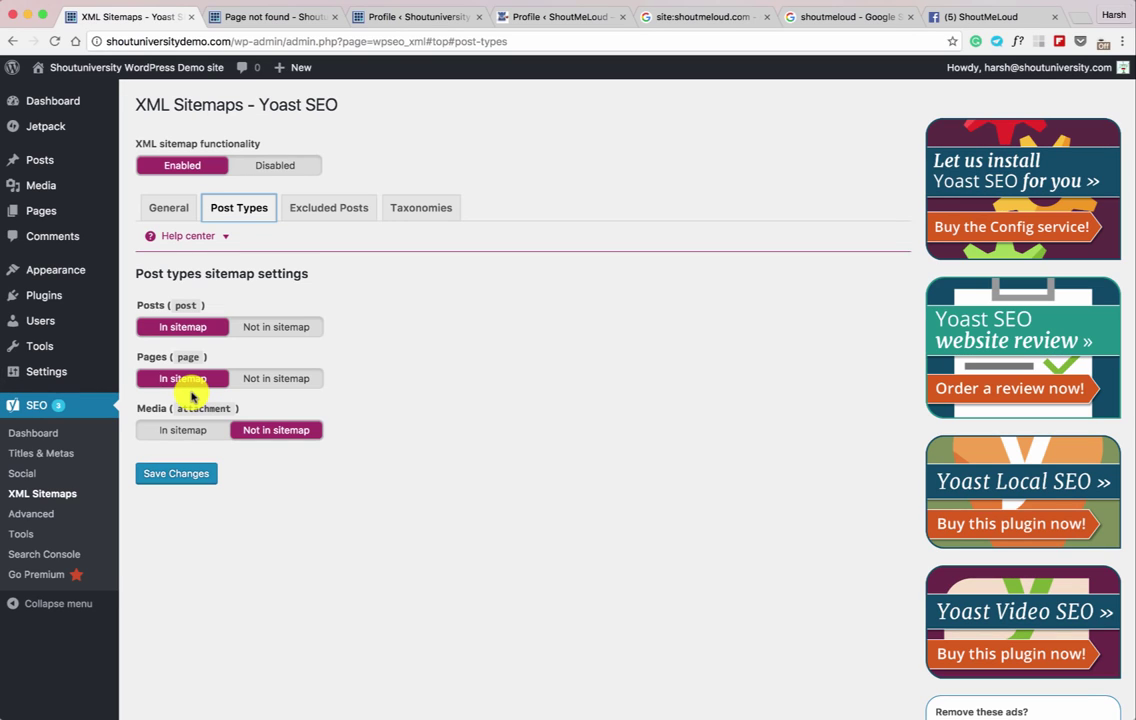
pyautogui.click(180, 474)
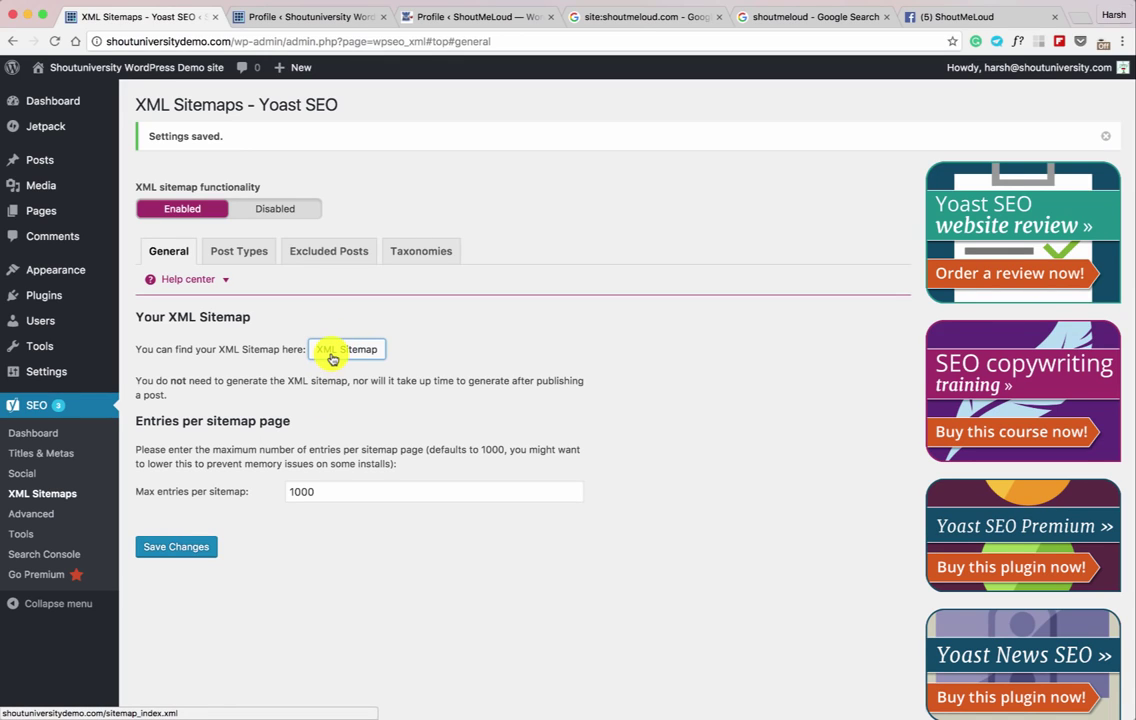
pyautogui.scroll(-1, 325, 340)
pyautogui.moveTo(378, 342); pyautogui.dragTo(345, 348)
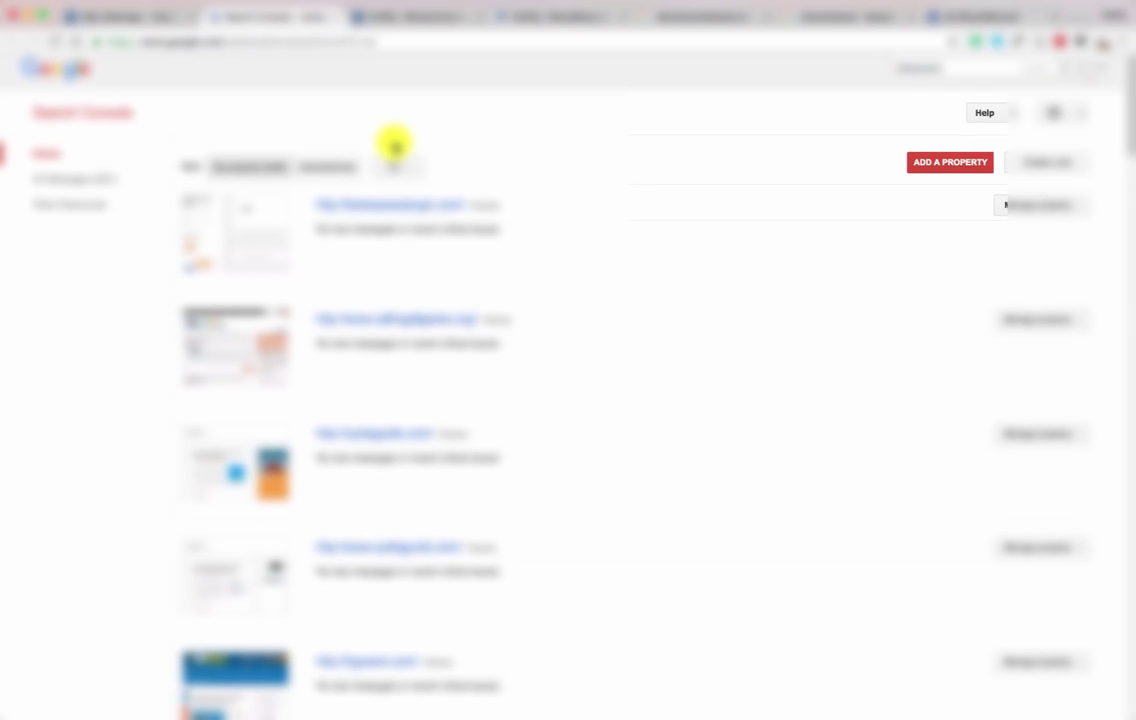
pyautogui.scroll(1, 394, 146)
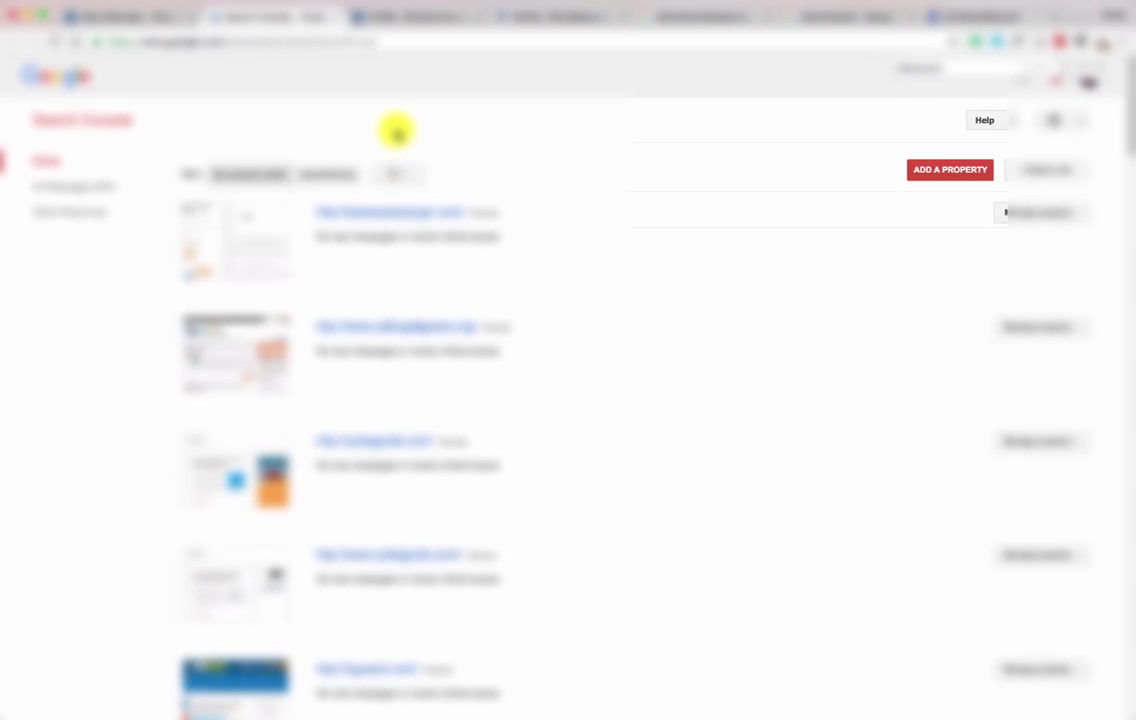
pyautogui.click(936, 172)
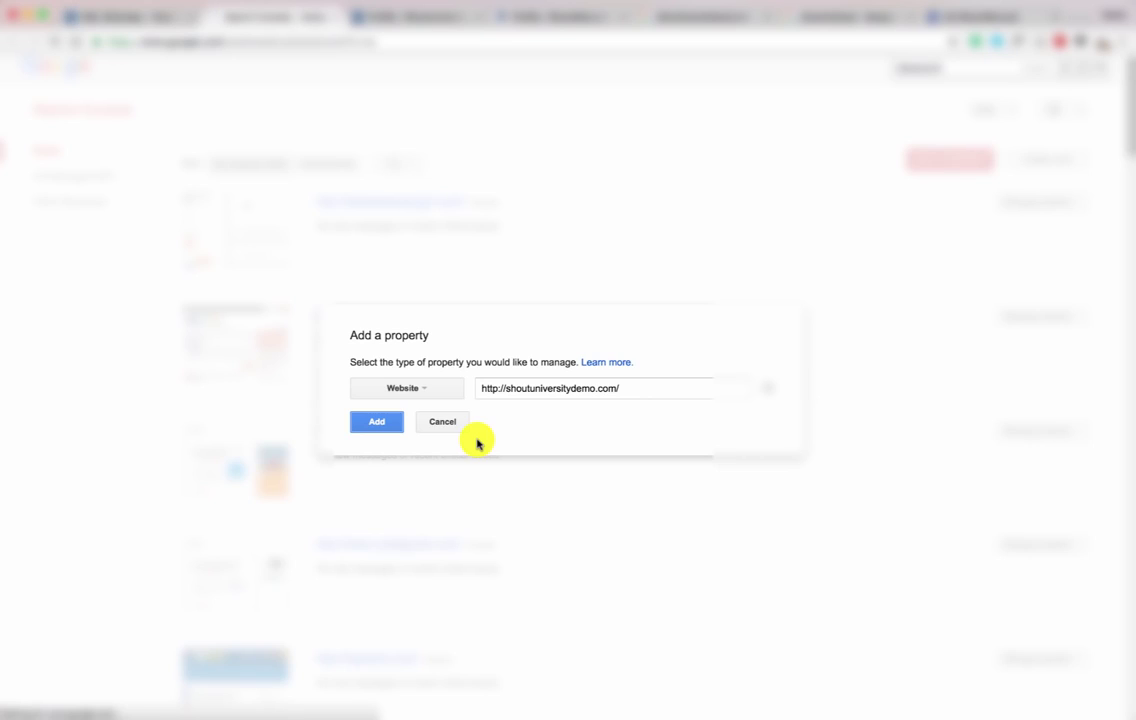
pyautogui.press('Return')
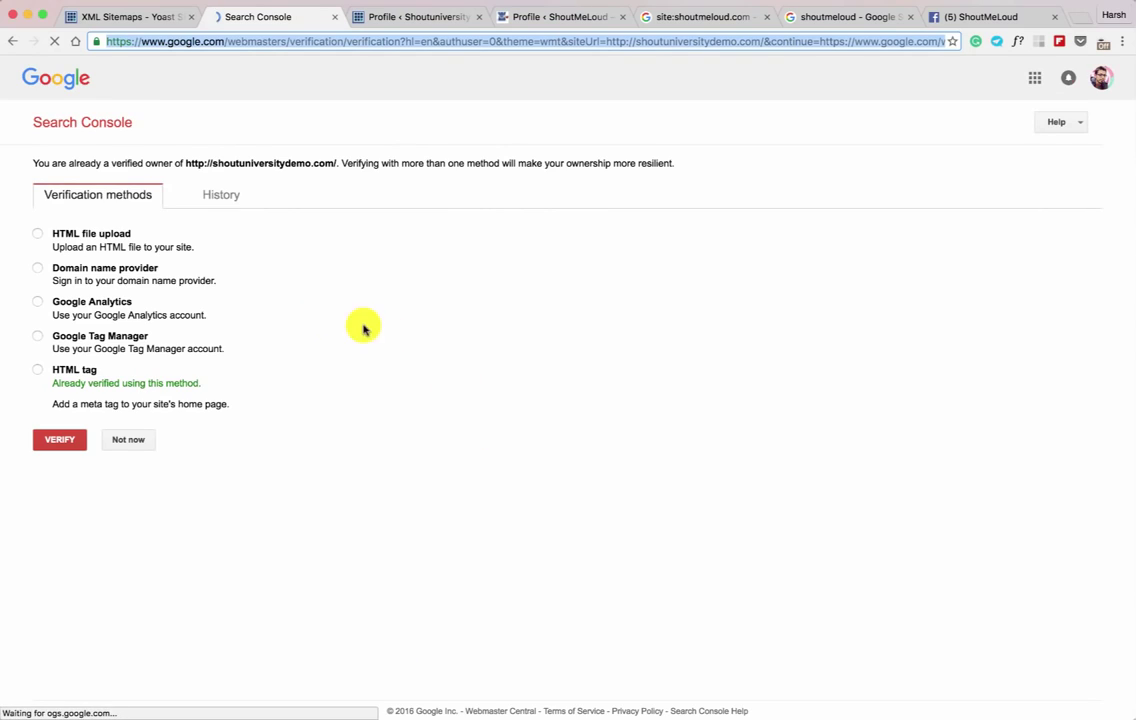
# Step: Verify ownership of the property with the HTML tag method and continue to its dashboard
pyautogui.click(37, 369)
pyautogui.click(60, 590)
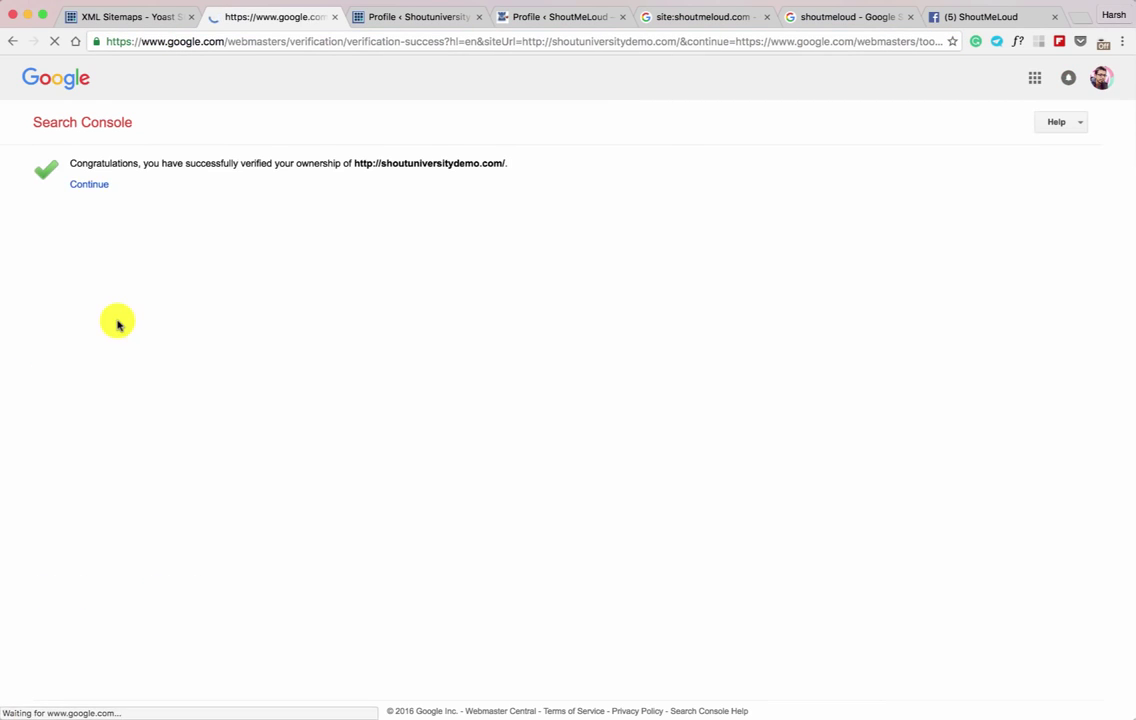
pyautogui.click(90, 185)
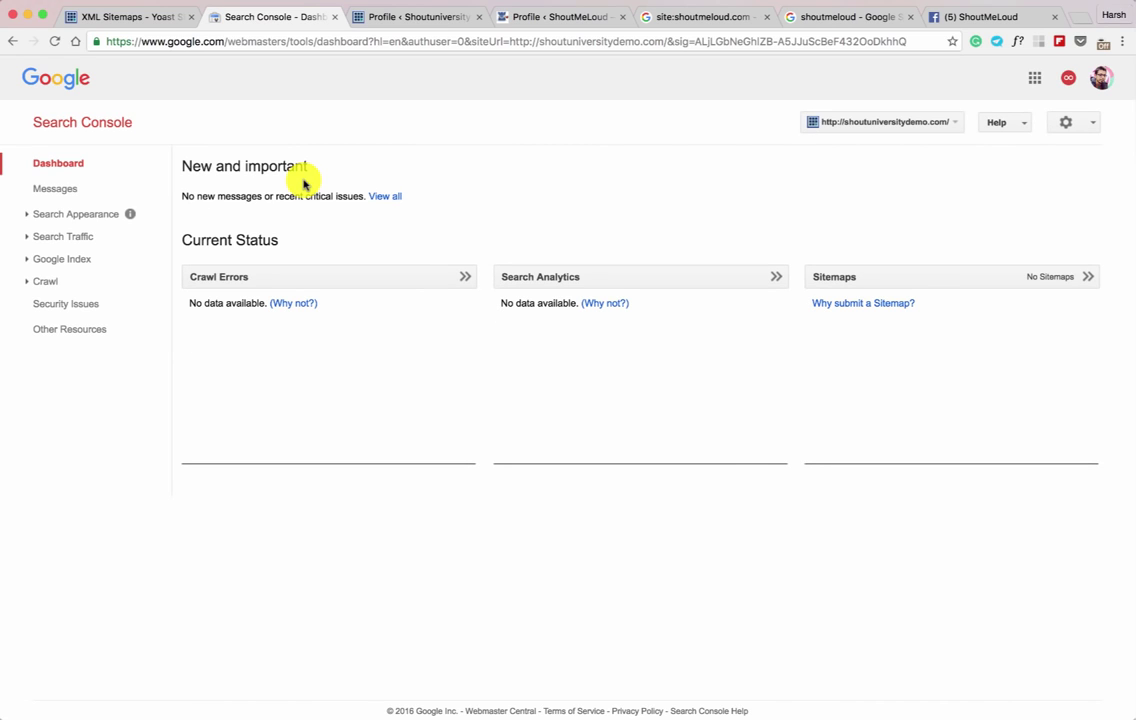
# Step: Open the property's Sitemaps report and start adding a sitemap
pyautogui.click(834, 277)
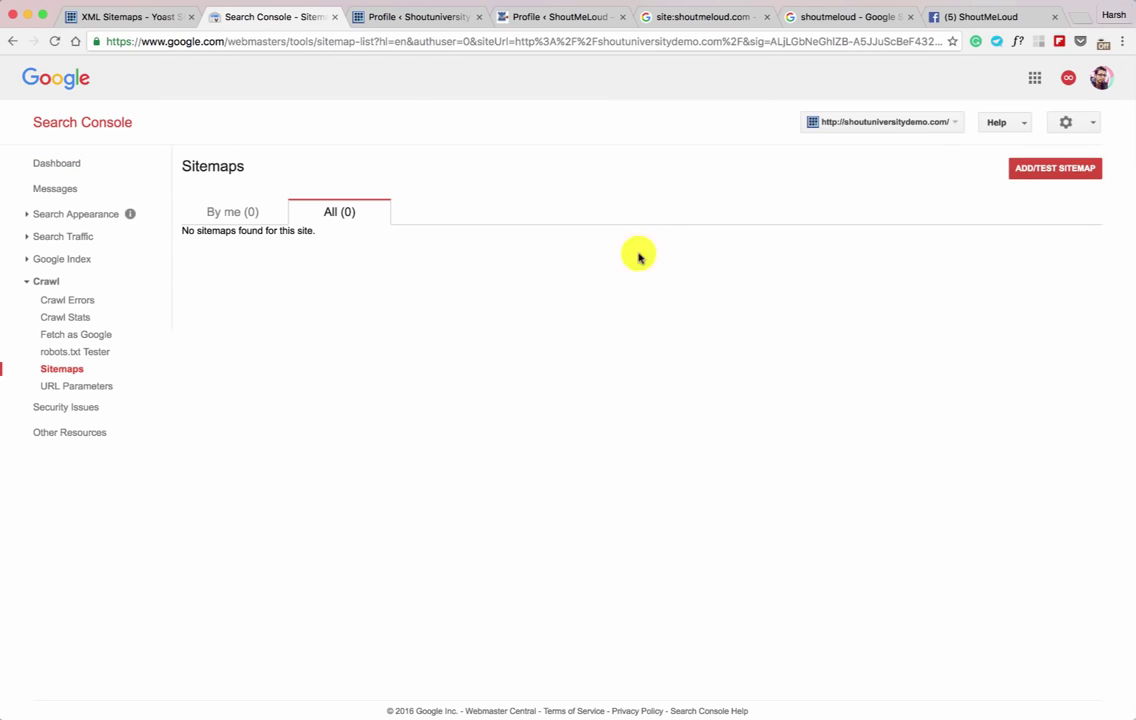
pyautogui.click(1030, 168)
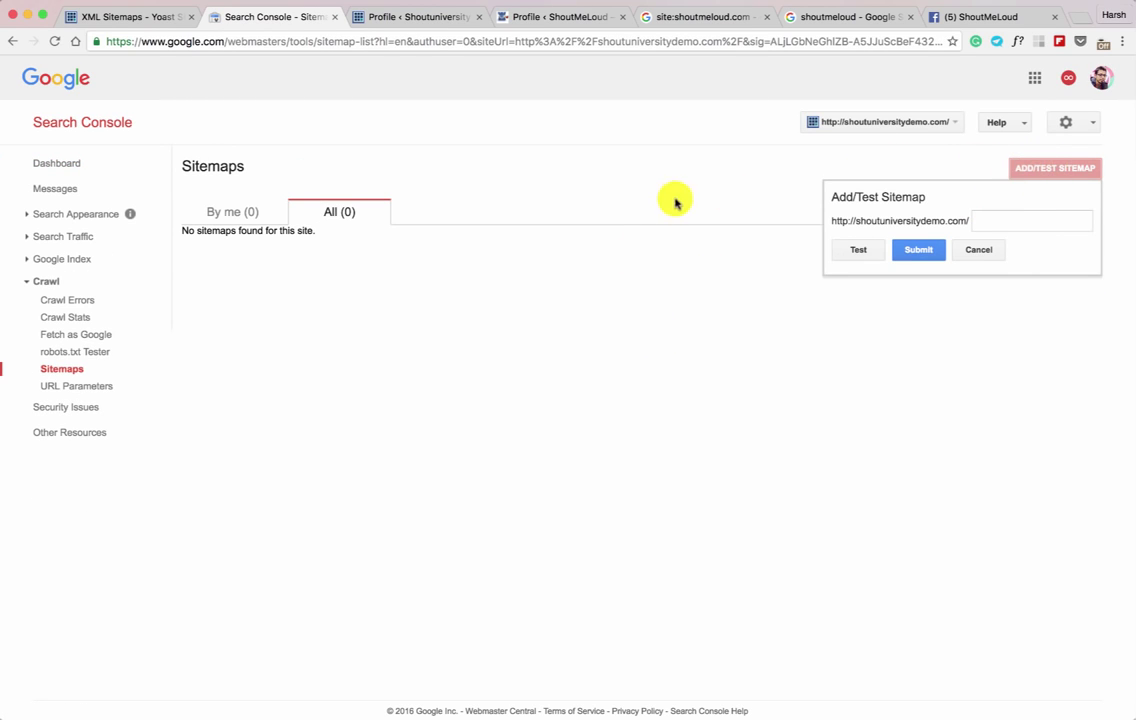
# Step: Return to the WordPress admin, publish a new post titled "demo" and close its editor
pyautogui.click(135, 17)
pyautogui.scroll(-1, 352, 341)
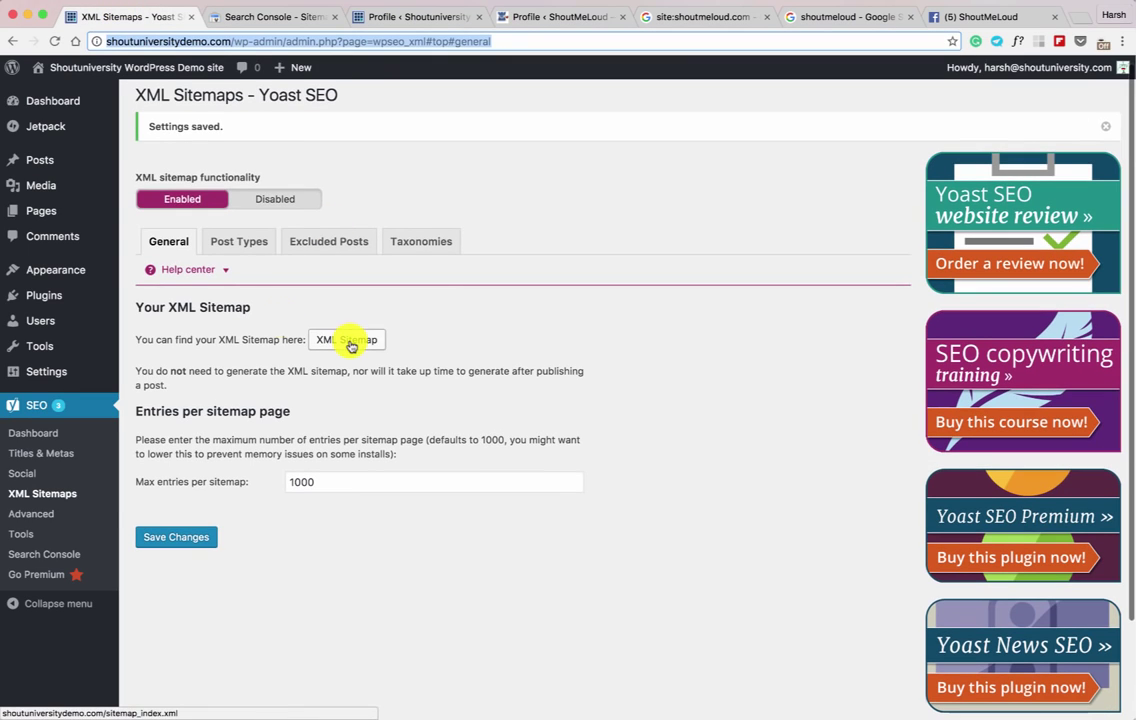
pyautogui.moveTo(78, 162)
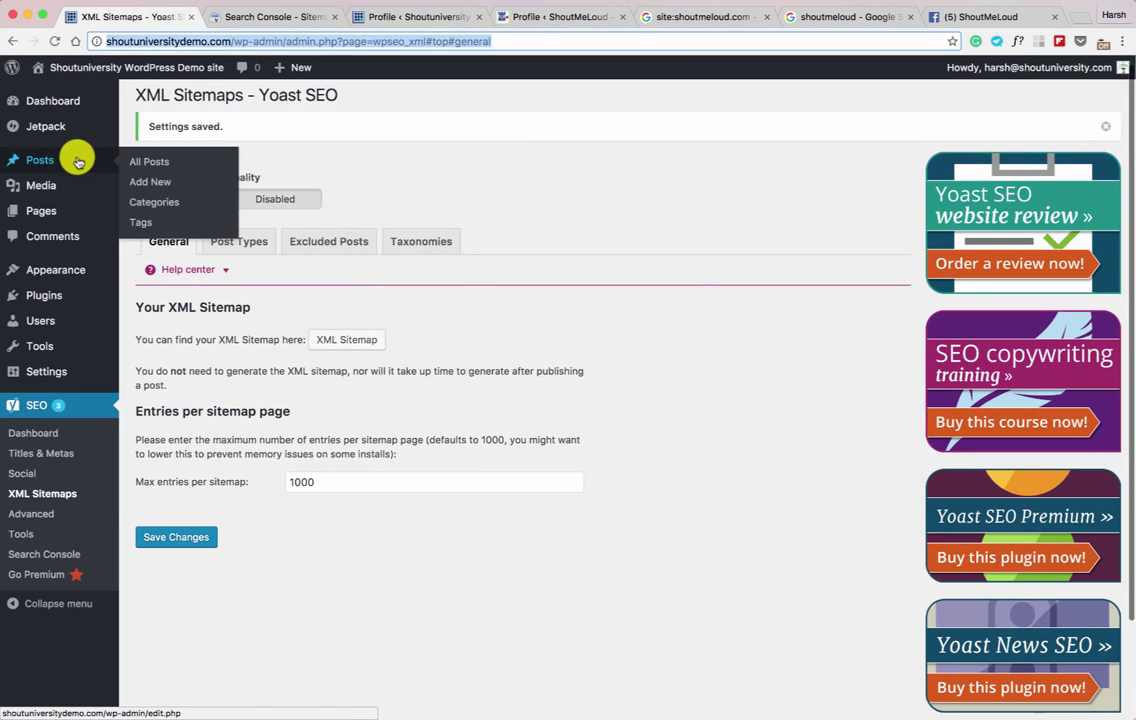
pyautogui.keyDown('super'); pyautogui.click(152, 181); pyautogui.keyUp('super')
pyautogui.click(228, 19)
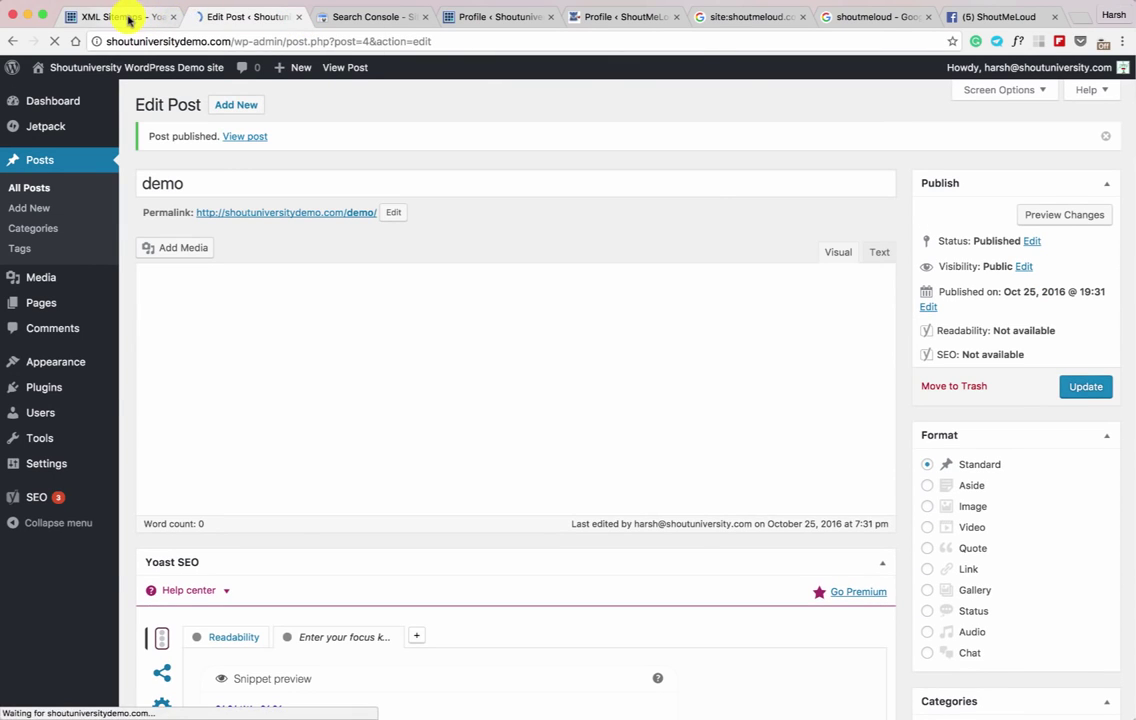
pyautogui.press('super+w')
# Step: View the site's generated XML sitemap, copy sitemap_index.xml from its address, and return to the Search Console sitemap form
pyautogui.keyDown('super'); pyautogui.click(339, 335); pyautogui.keyUp('super')
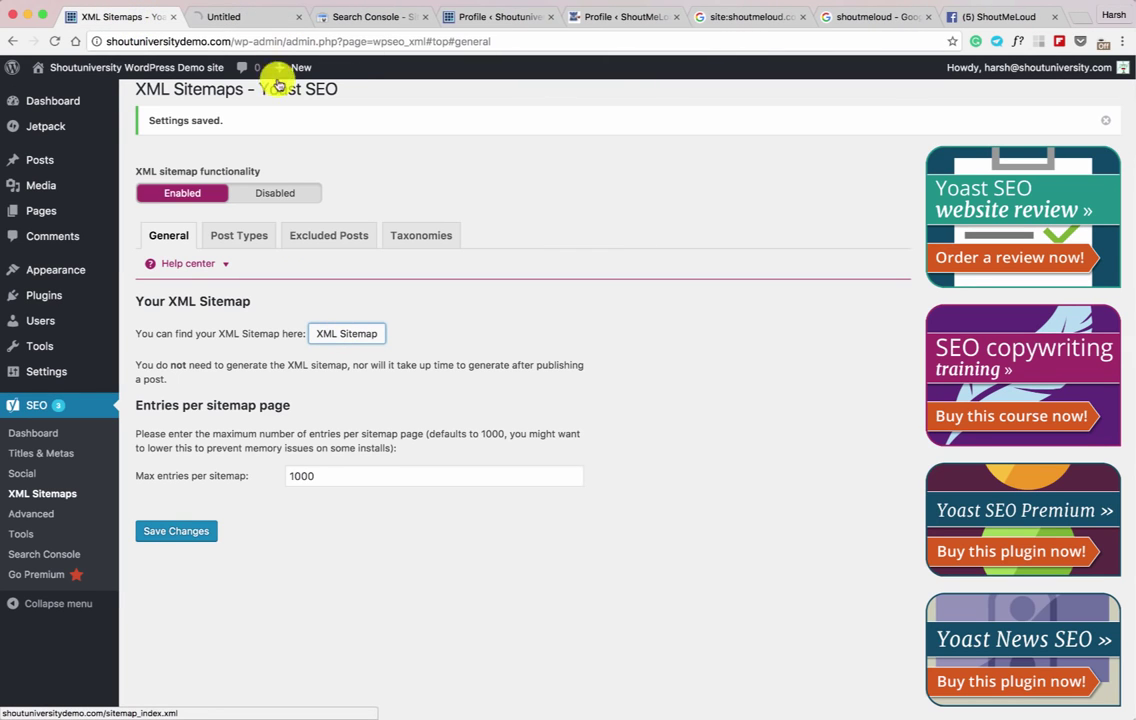
pyautogui.click(251, 19)
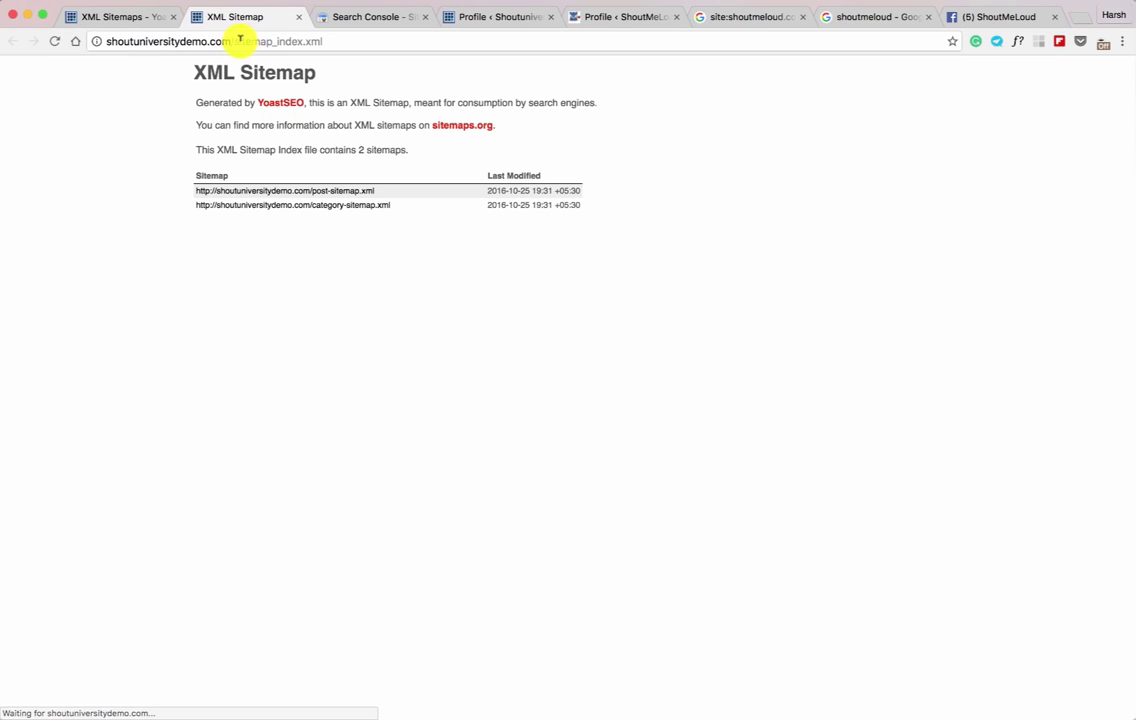
pyautogui.moveTo(234, 41); pyautogui.dragTo(368, 41)
pyautogui.hotkey('ctrl', 'c')
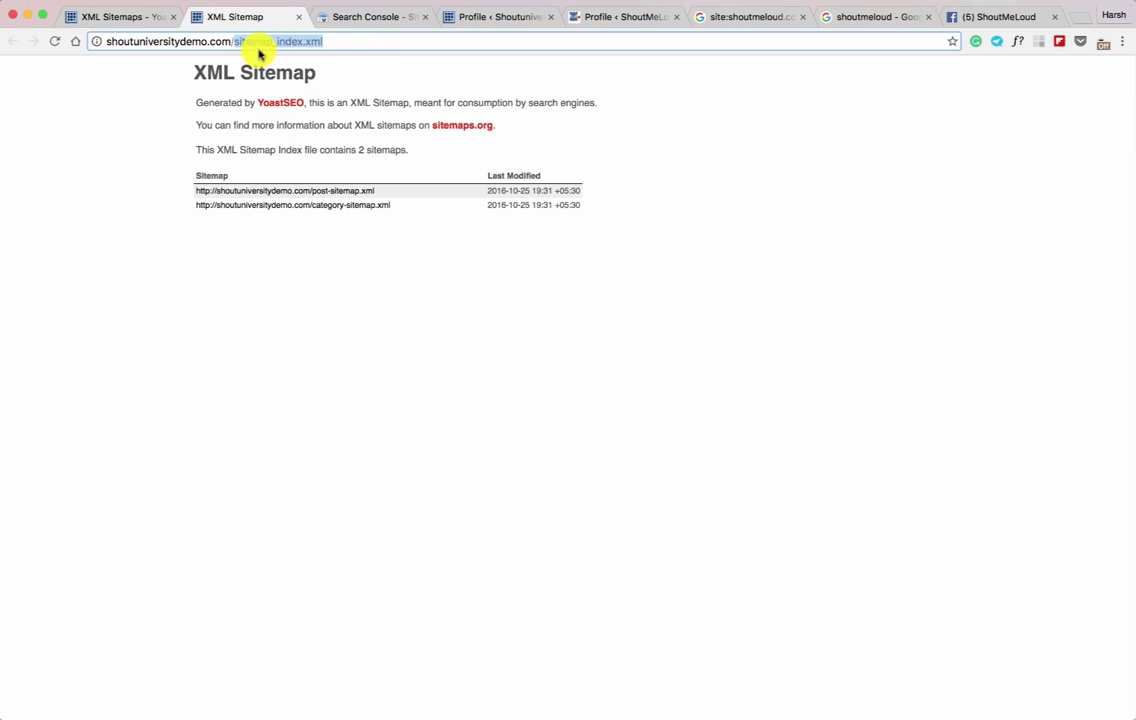
pyautogui.click(360, 17)
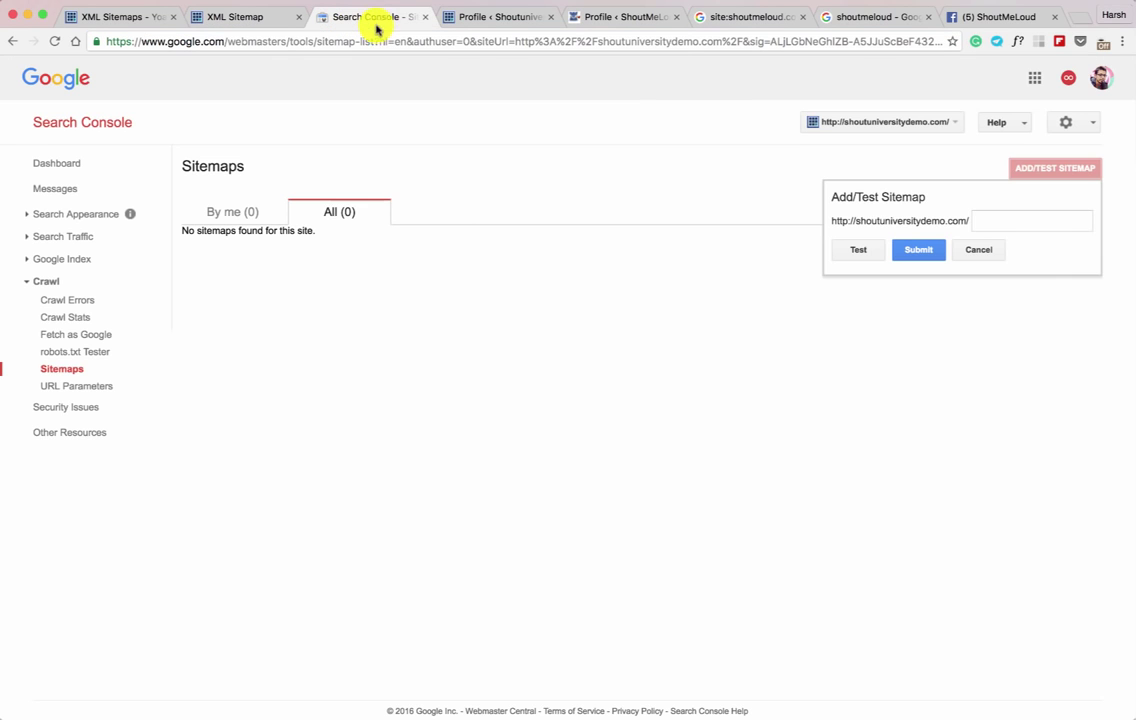
# Step: Submit sitemap_index.xml as the property's sitemap, refresh the Sitemaps report and open the submitted index's details
pyautogui.click(1012, 222)
pyautogui.hotkey('ctrl', 'v')
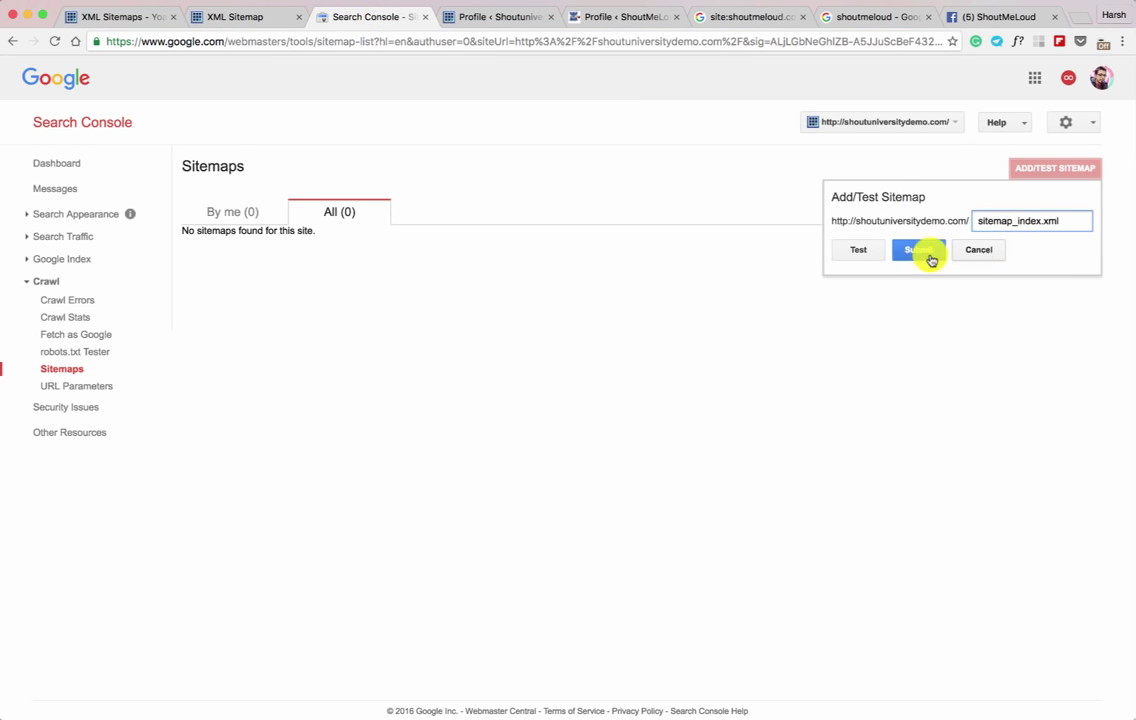
pyautogui.click(868, 256)
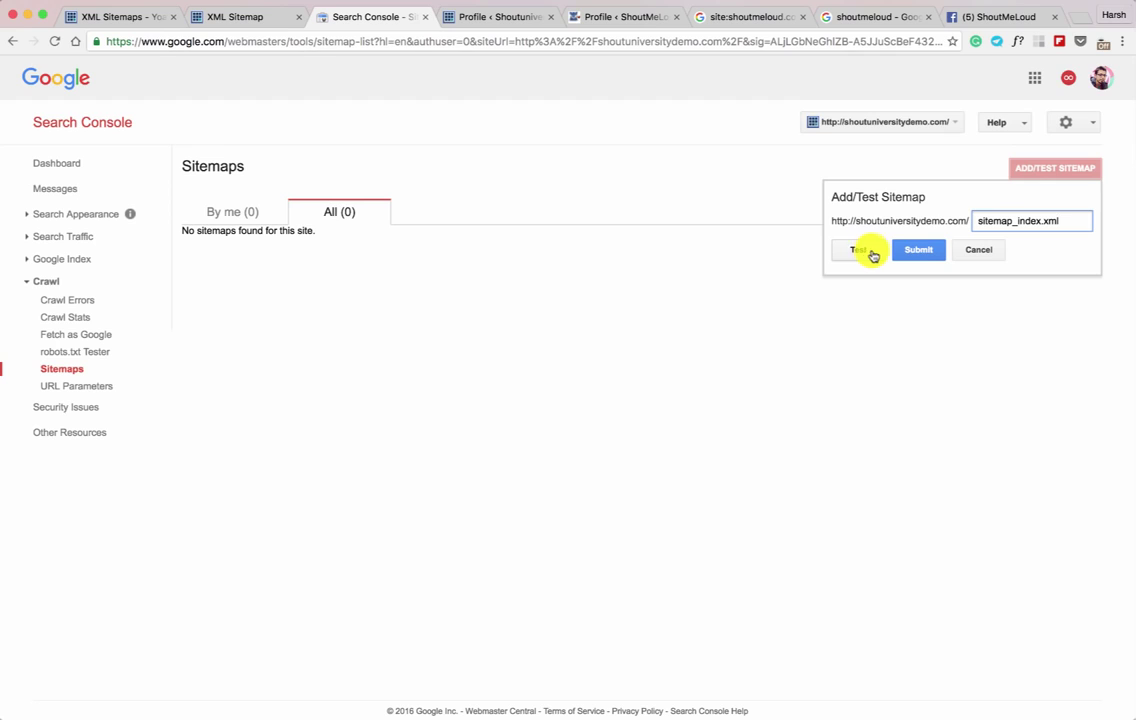
pyautogui.click(925, 251)
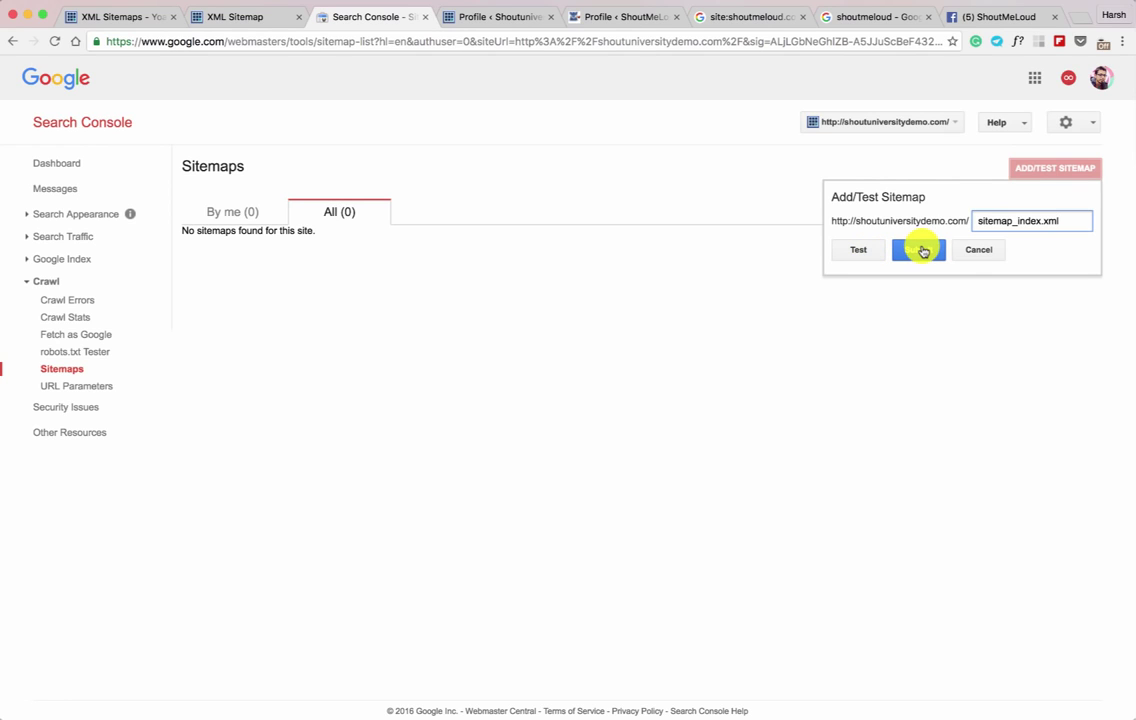
pyautogui.click(924, 251)
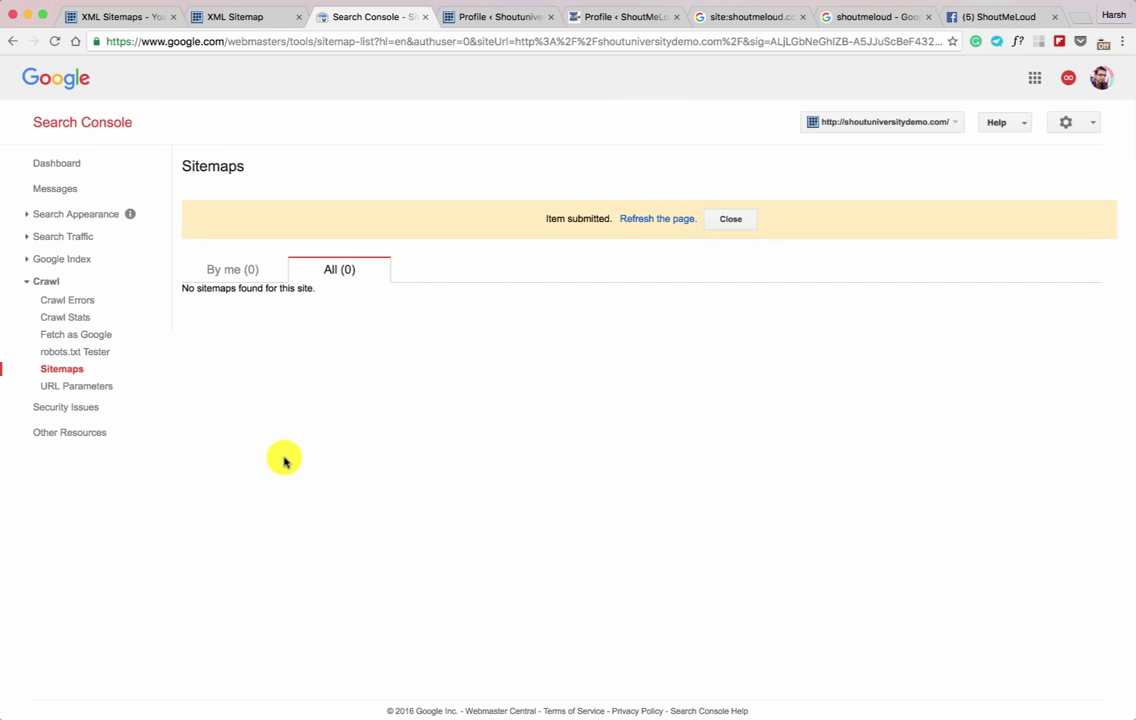
pyautogui.click(672, 218)
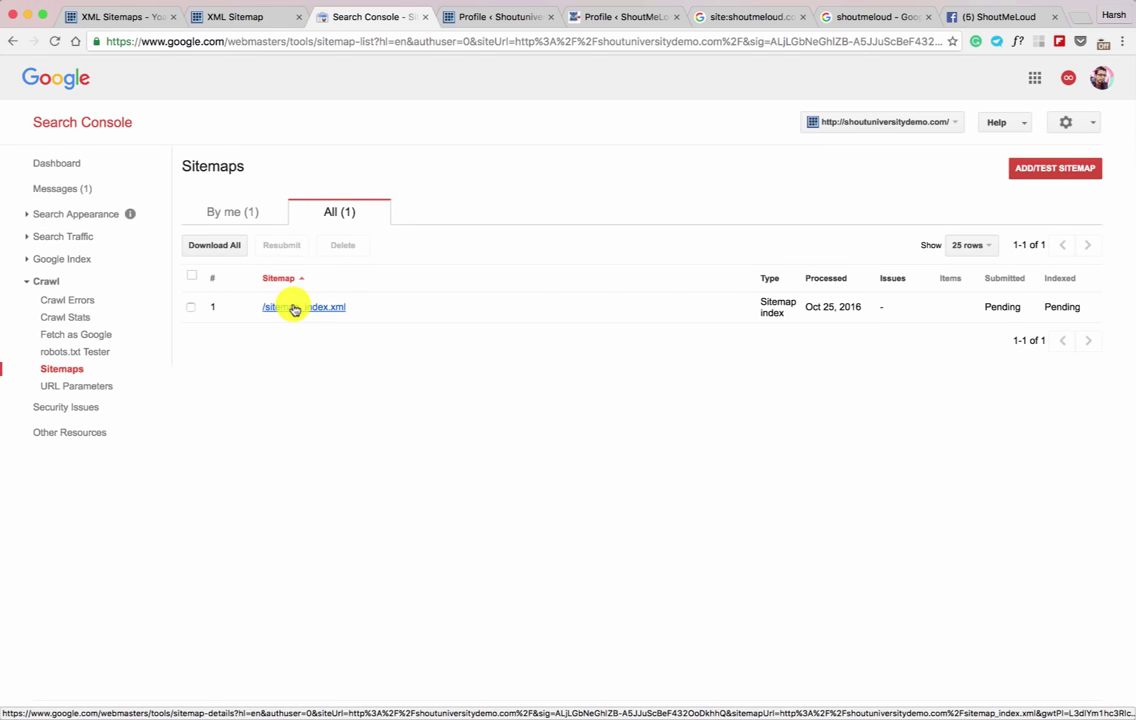
pyautogui.click(294, 309)
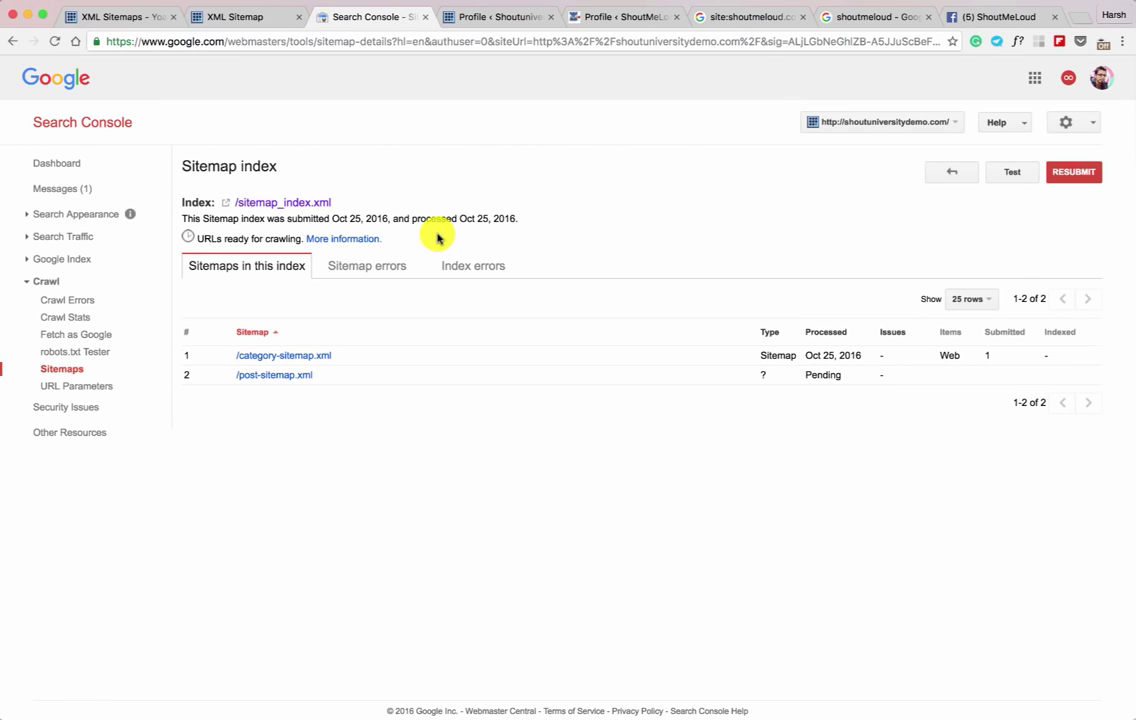
# Step: Return to the WordPress admin and open Yoast SEO's Advanced settings
pyautogui.click(246, 16)
pyautogui.click(133, 18)
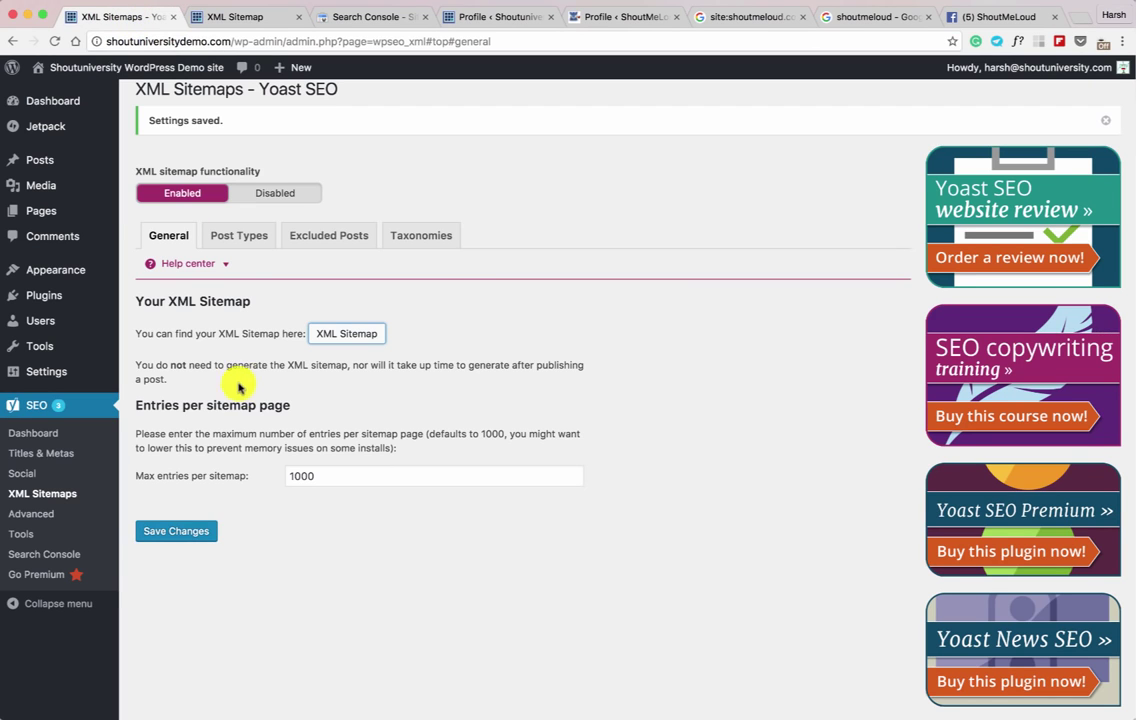
pyautogui.click(44, 516)
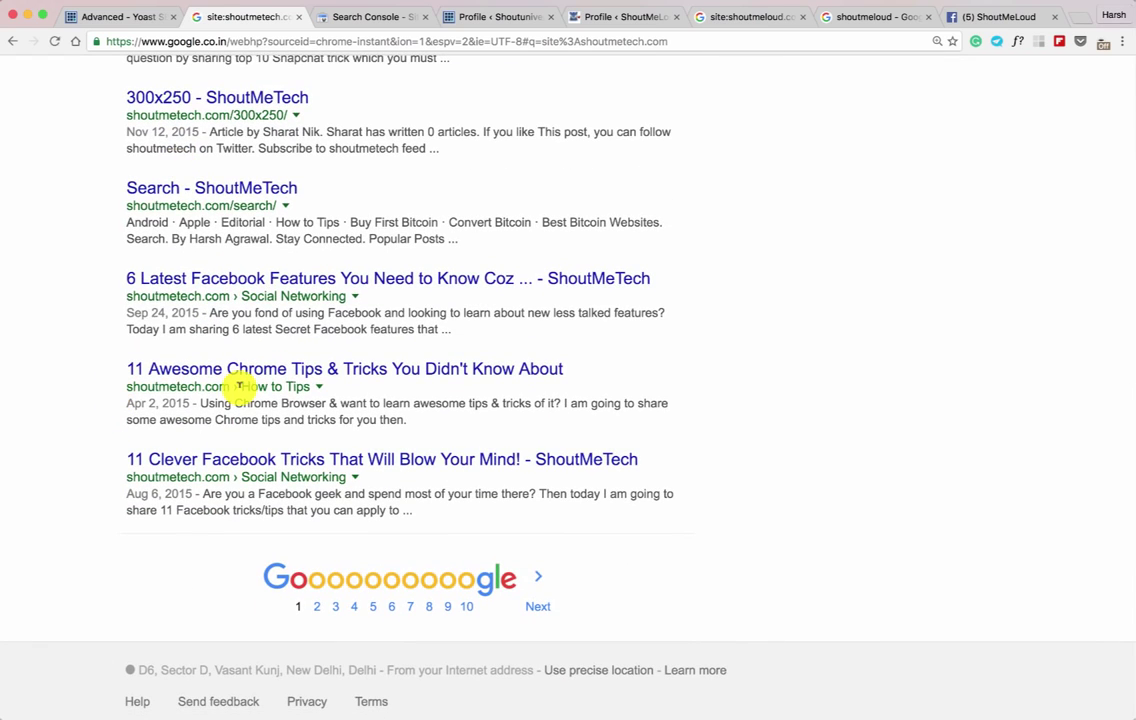
# Step: Compare how the address lines of Google results for shoutmetech.com and shoutmeloud.com show breadcrumbs versus plain URLs
pyautogui.moveTo(239, 386); pyautogui.dragTo(204, 386)
pyautogui.moveTo(124, 386); pyautogui.dragTo(310, 386)
pyautogui.click(246, 385)
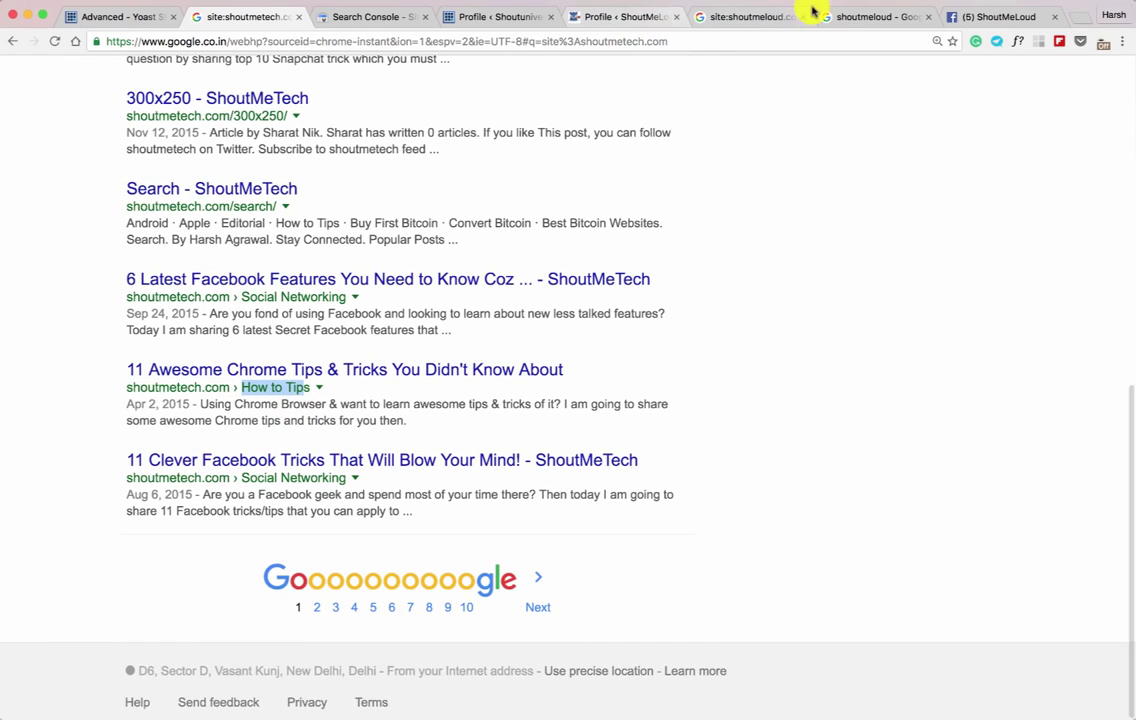
pyautogui.click(779, 18)
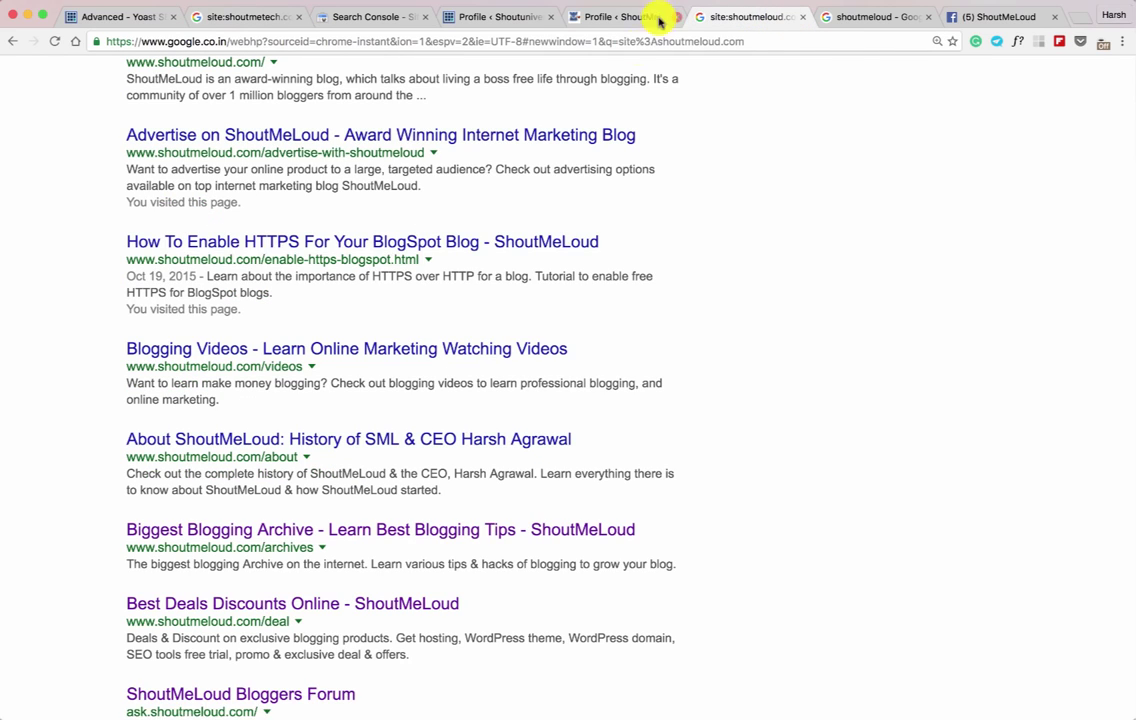
pyautogui.moveTo(124, 152); pyautogui.dragTo(406, 150)
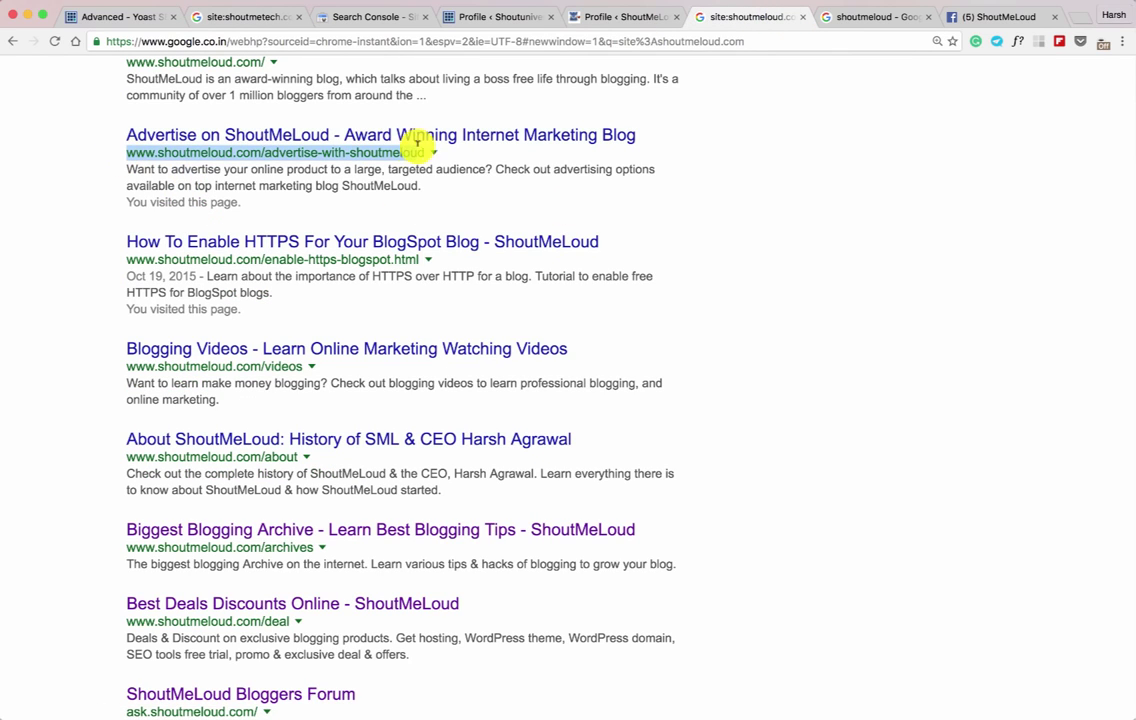
# Step: Enable breadcrumbs in the Yoast SEO Advanced settings, set the breadcrumb taxonomy for posts to Category and save
pyautogui.click(138, 18)
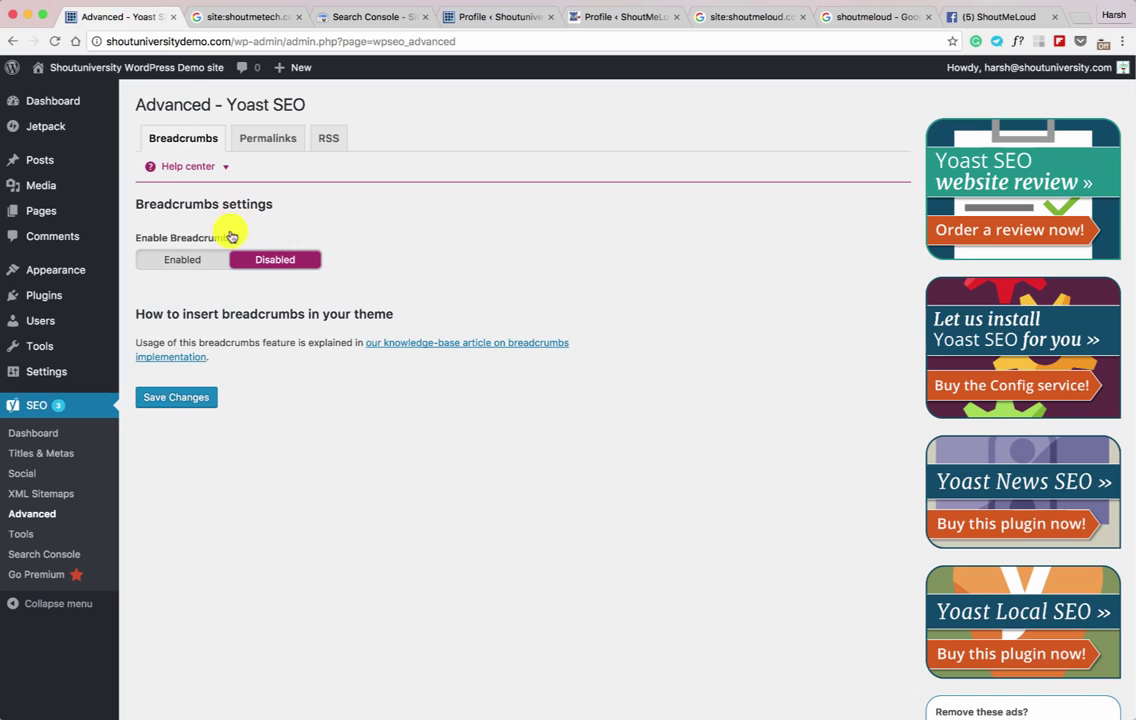
pyautogui.click(200, 258)
pyautogui.scroll(-3, 302, 281)
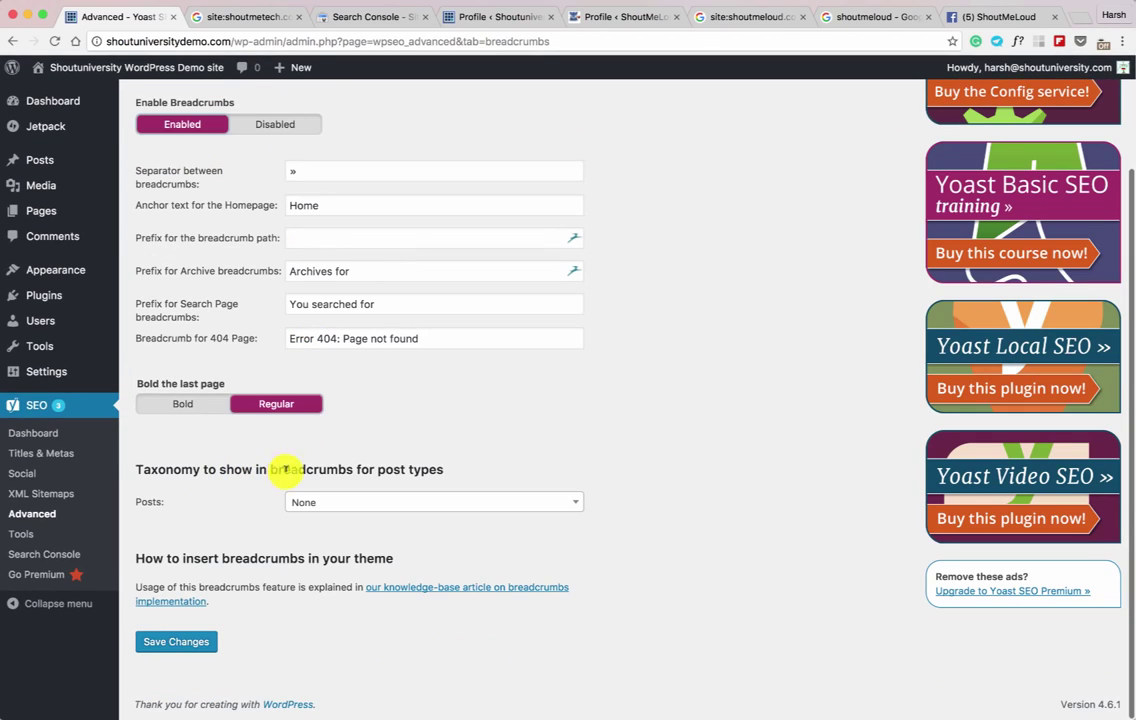
pyautogui.click(434, 502)
pyautogui.click(400, 573)
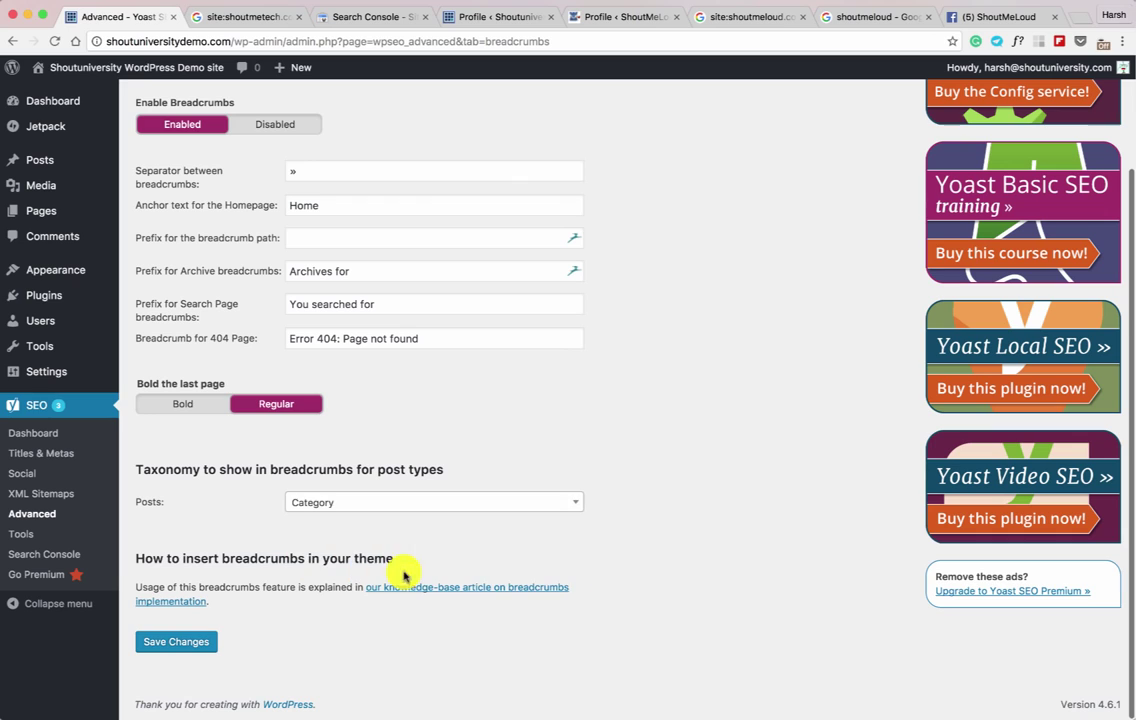
pyautogui.click(167, 641)
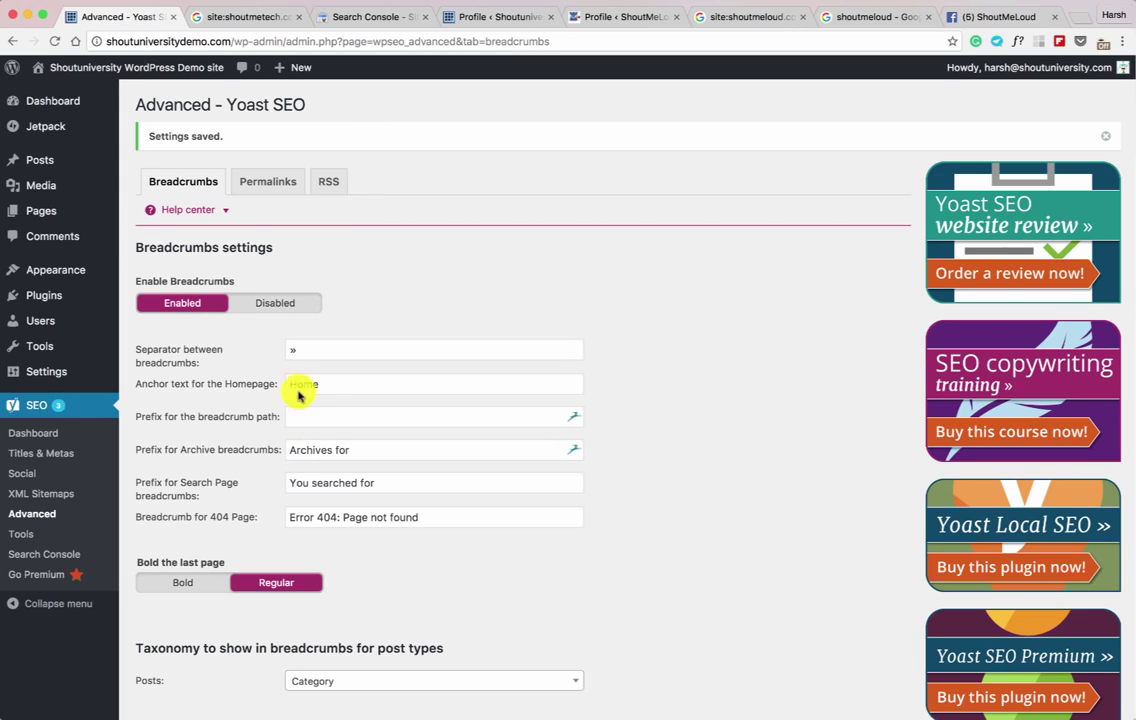
# Step: In the permalink settings, redirect attachment URLs to the parent post URL, remove the ?replytocom variables and save
pyautogui.click(249, 183)
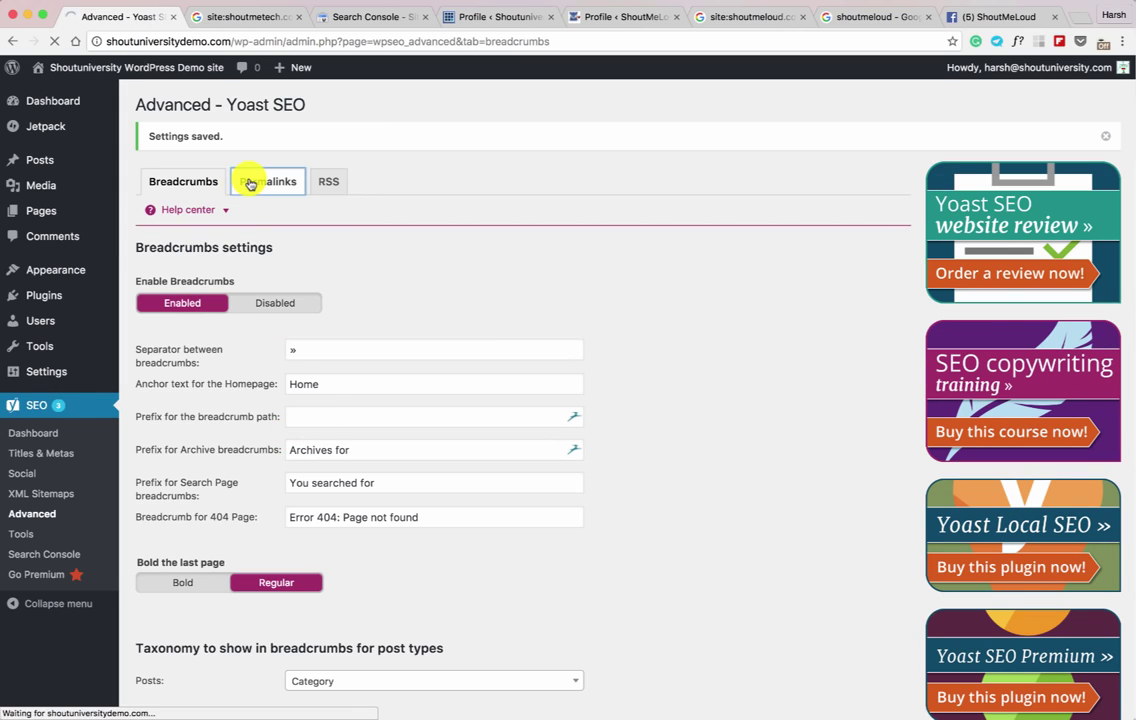
pyautogui.scroll(-2, 258, 192)
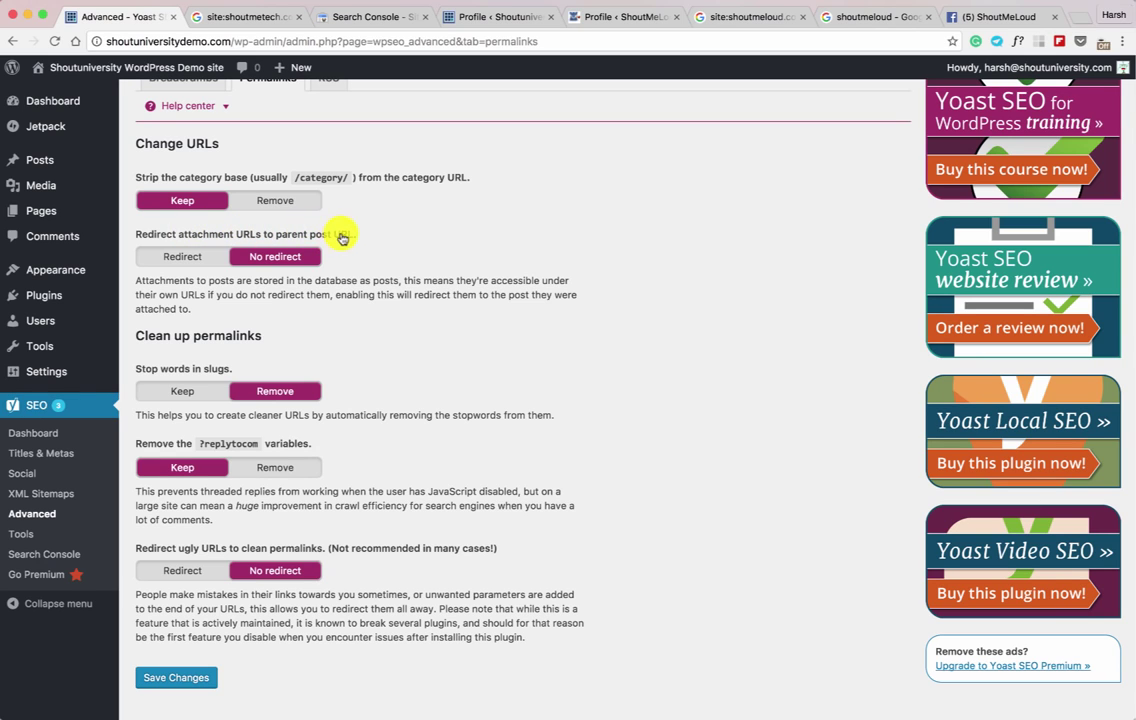
pyautogui.click(183, 257)
pyautogui.scroll(-1, 235, 325)
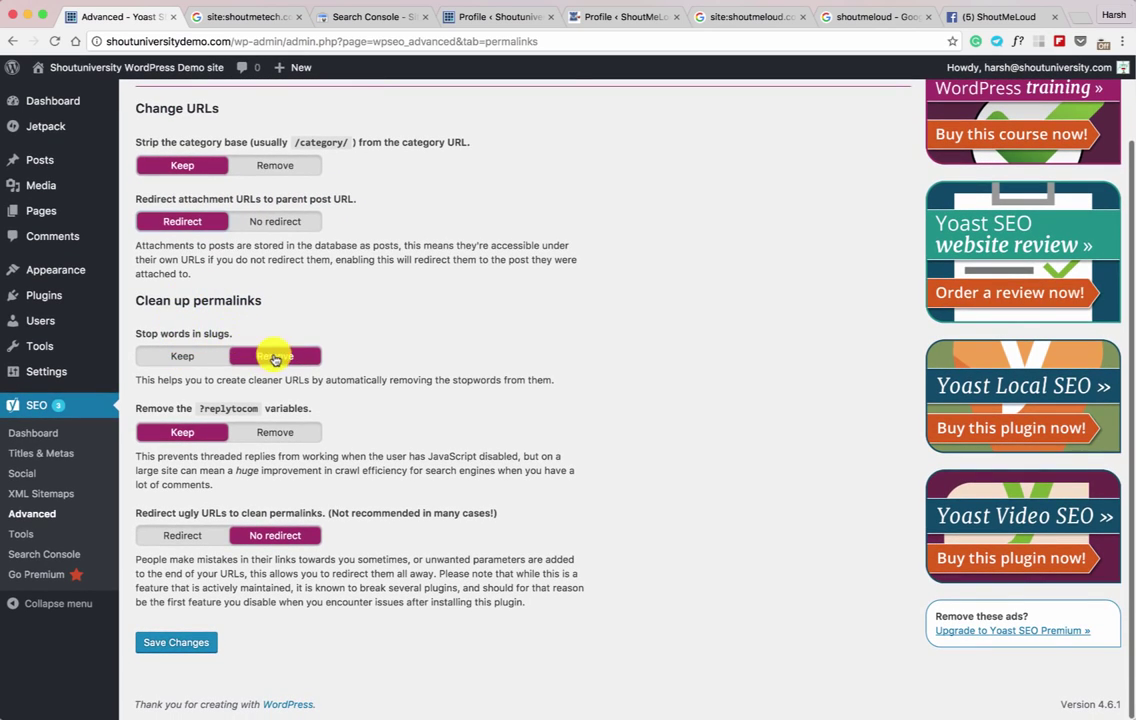
pyautogui.click(267, 433)
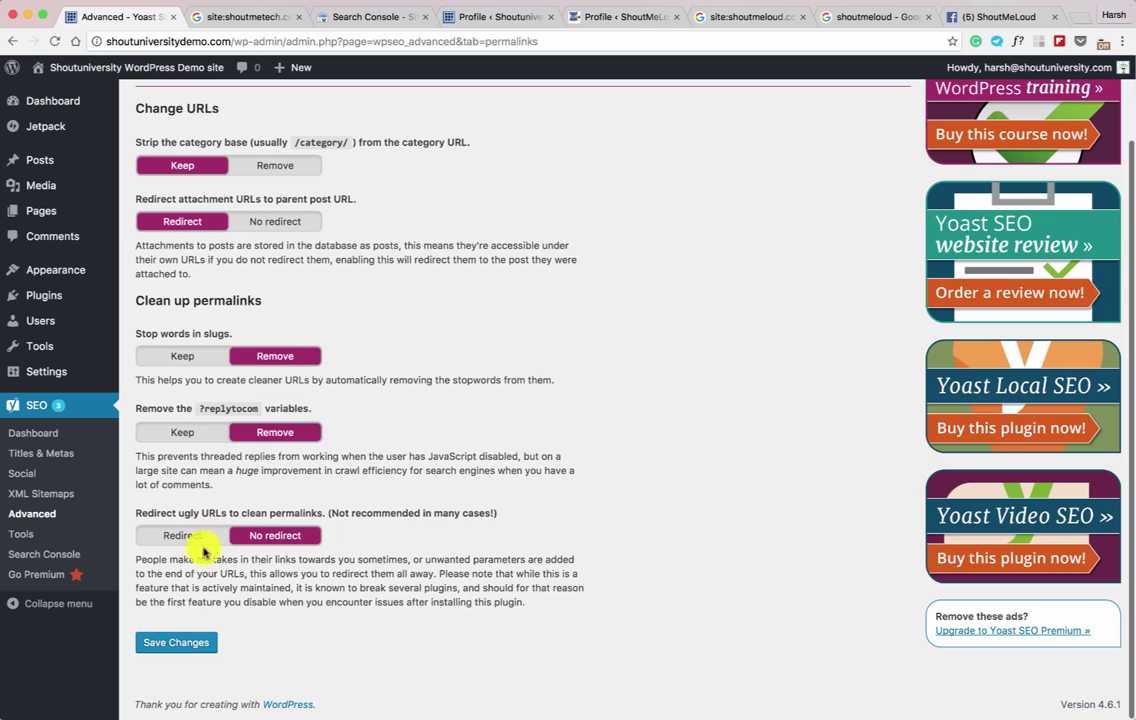
pyautogui.click(177, 645)
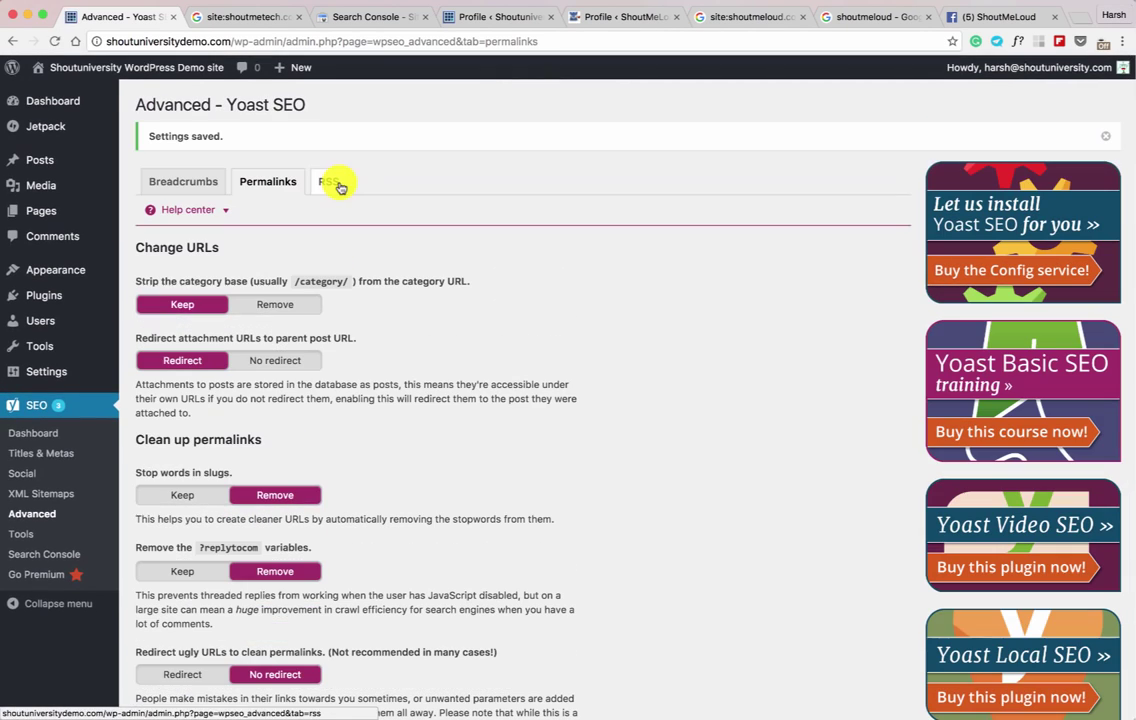
# Step: Review the RSS feed settings for content placed before and after each post, including the post and blog link variables
pyautogui.click(334, 183)
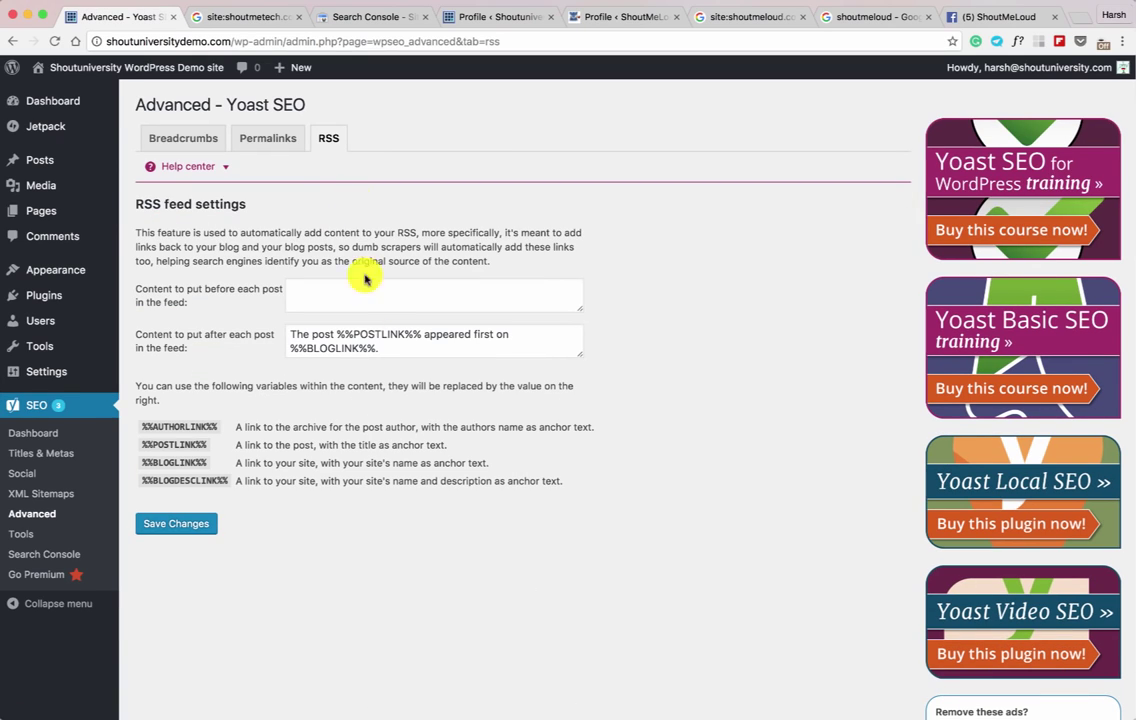
pyautogui.click(344, 295)
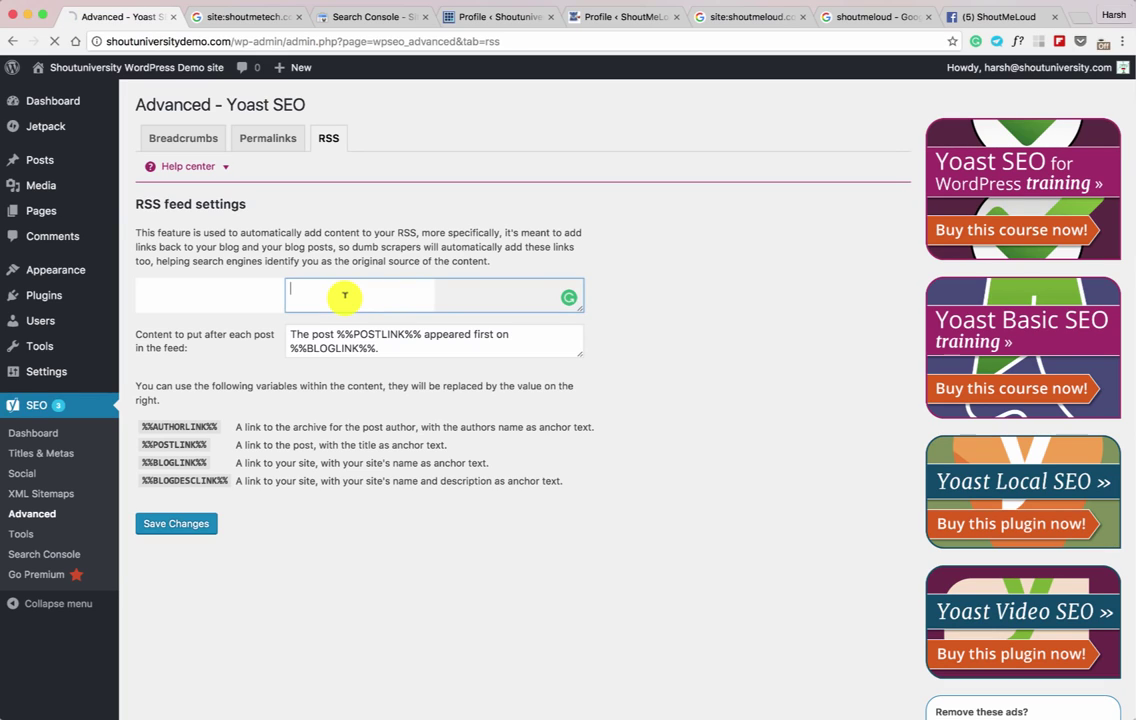
pyautogui.moveTo(398, 345); pyautogui.dragTo(302, 336)
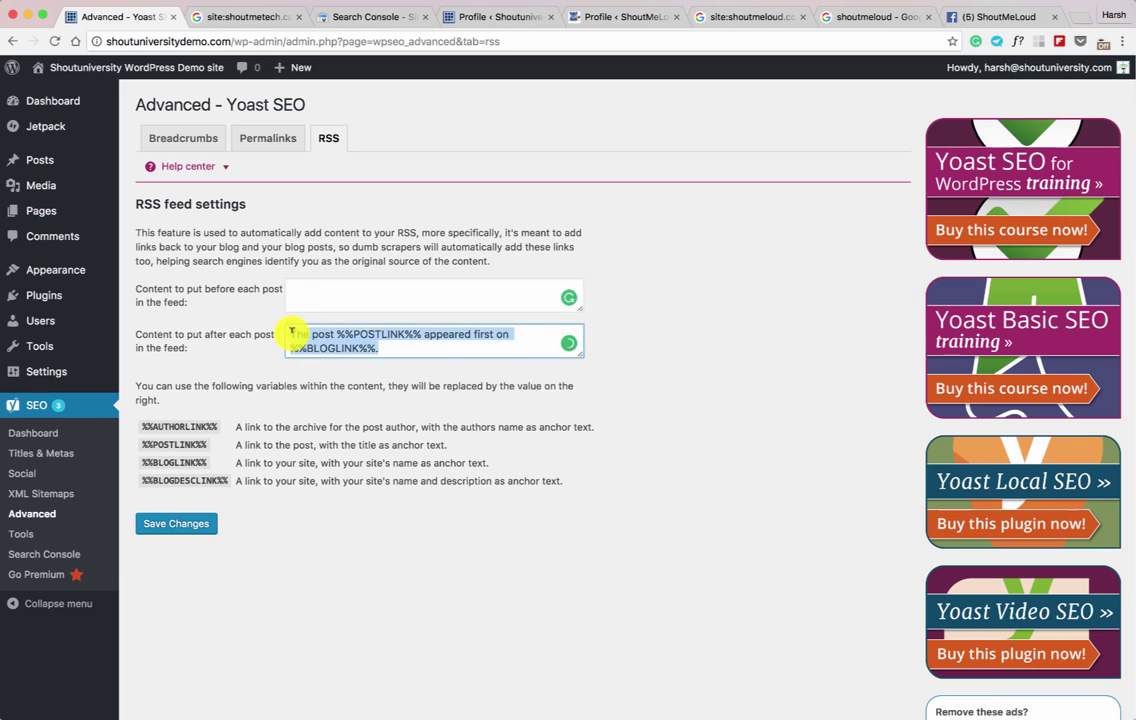
pyautogui.click(295, 333)
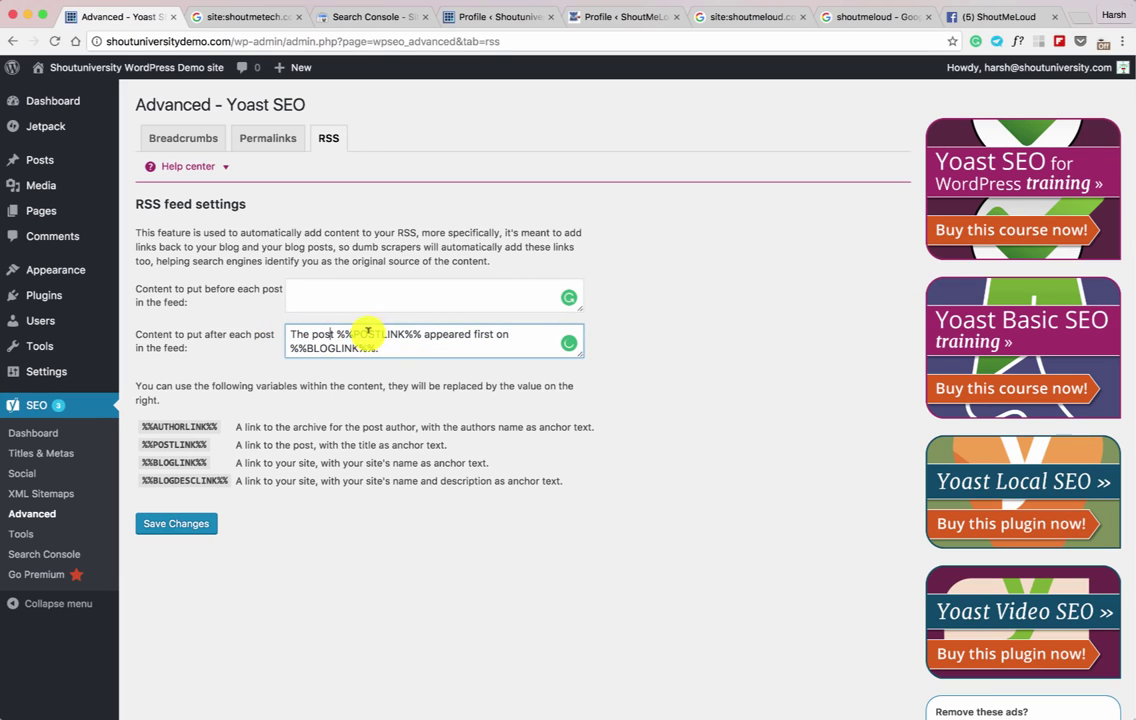
pyautogui.moveTo(345, 334); pyautogui.dragTo(285, 354)
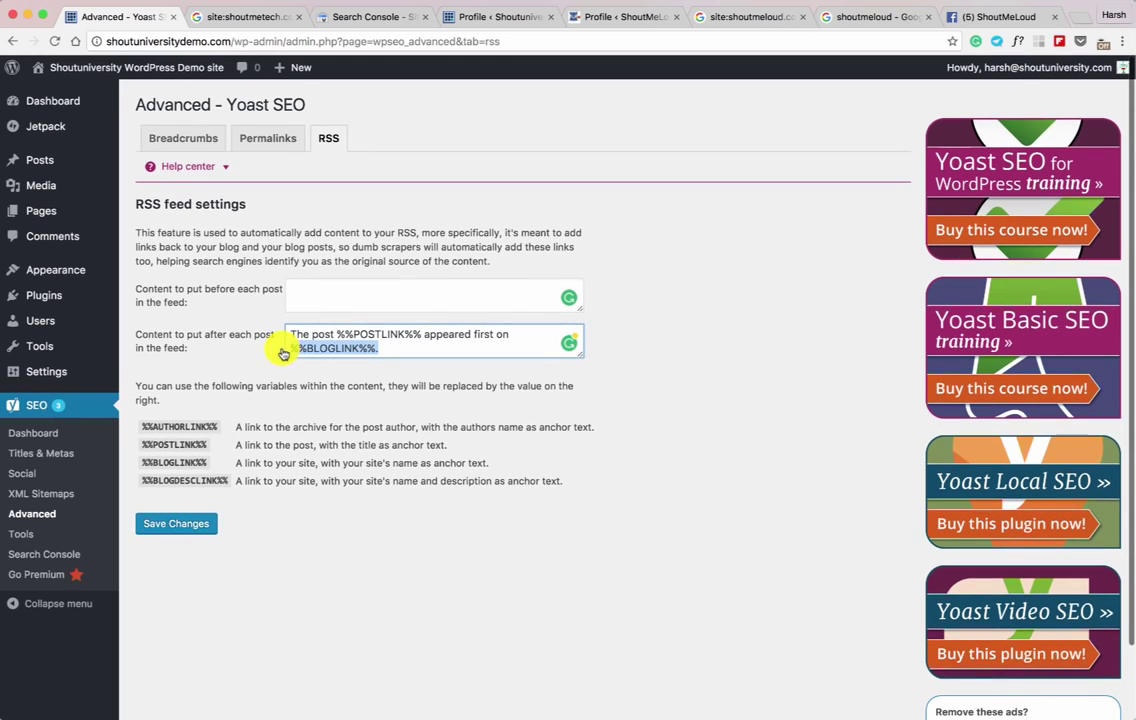
# Step: Open the Yoast SEO File editor in a new tab and examine the .htaccess content
pyautogui.click(22, 540)
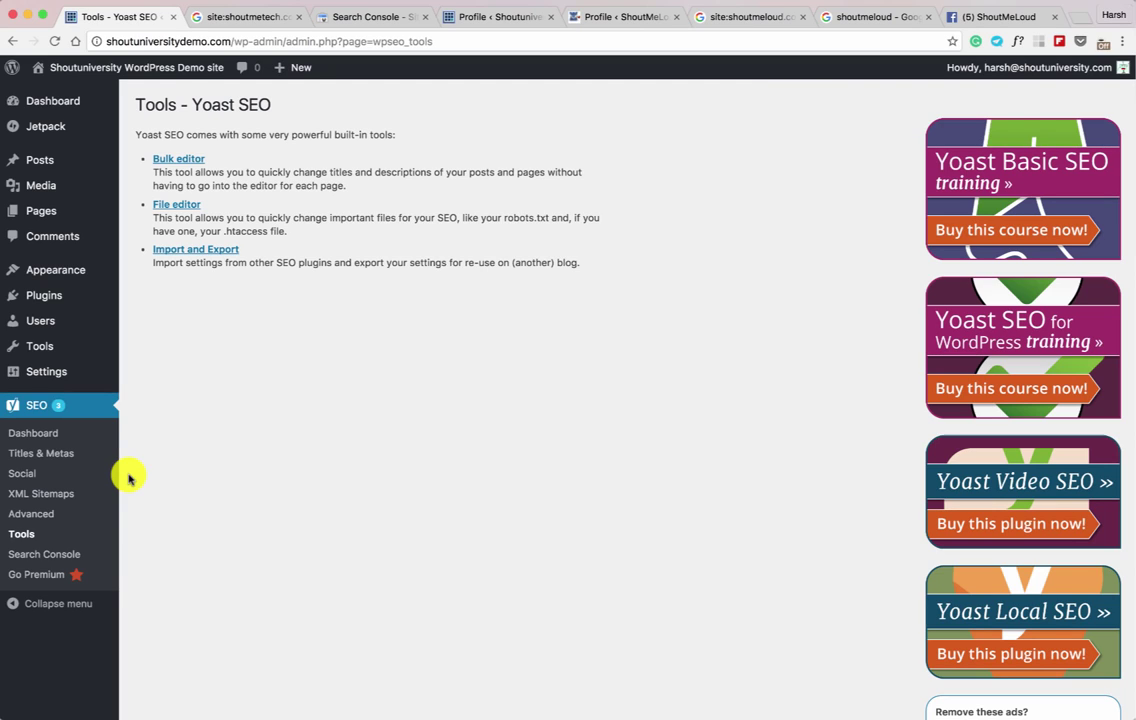
pyautogui.keyDown('super'); pyautogui.click(186, 206); pyautogui.keyUp('super')
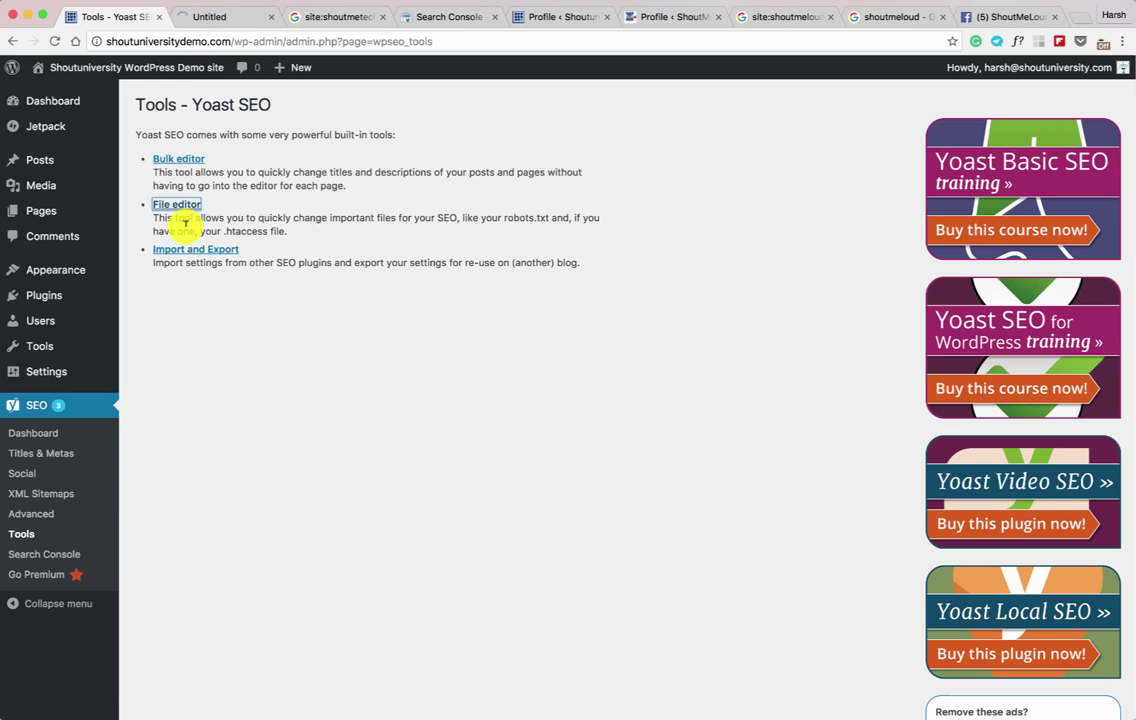
pyautogui.click(227, 22)
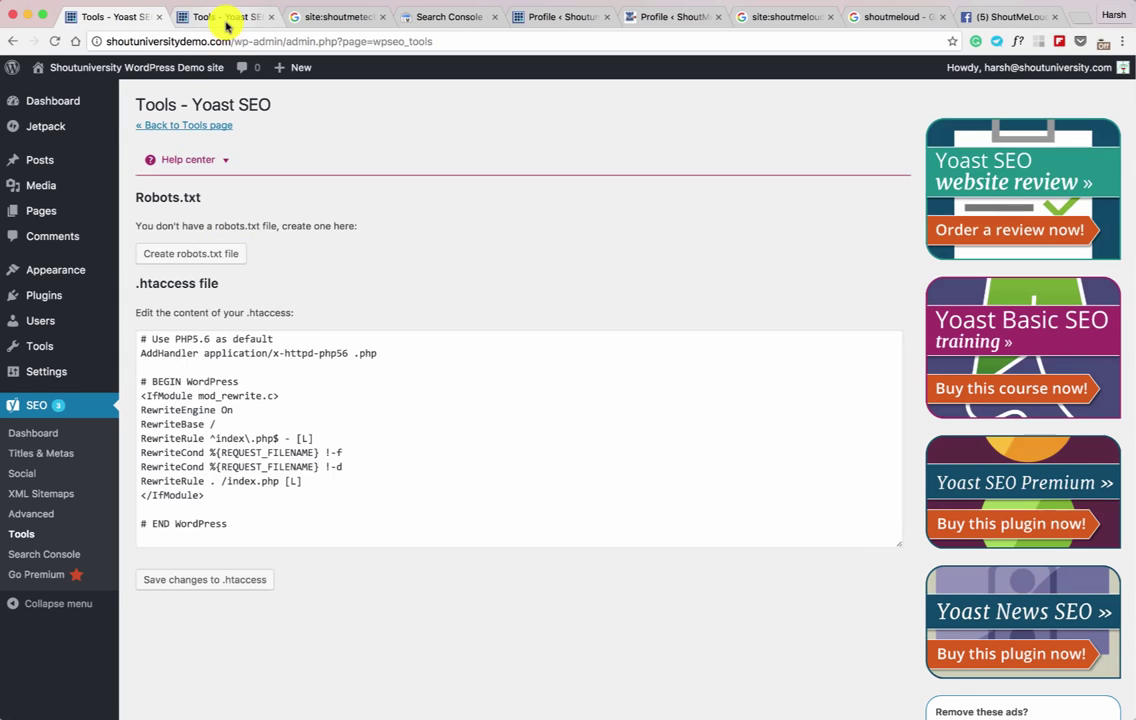
pyautogui.scroll(-2, 233, 223)
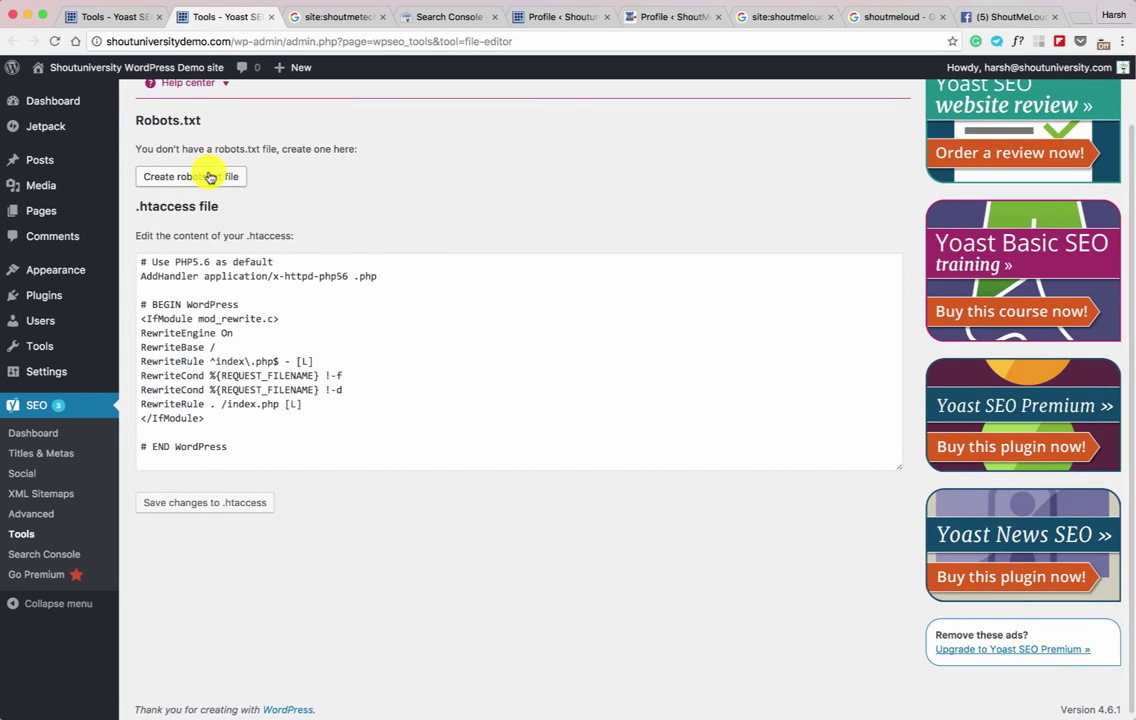
pyautogui.moveTo(266, 444); pyautogui.dragTo(124, 261)
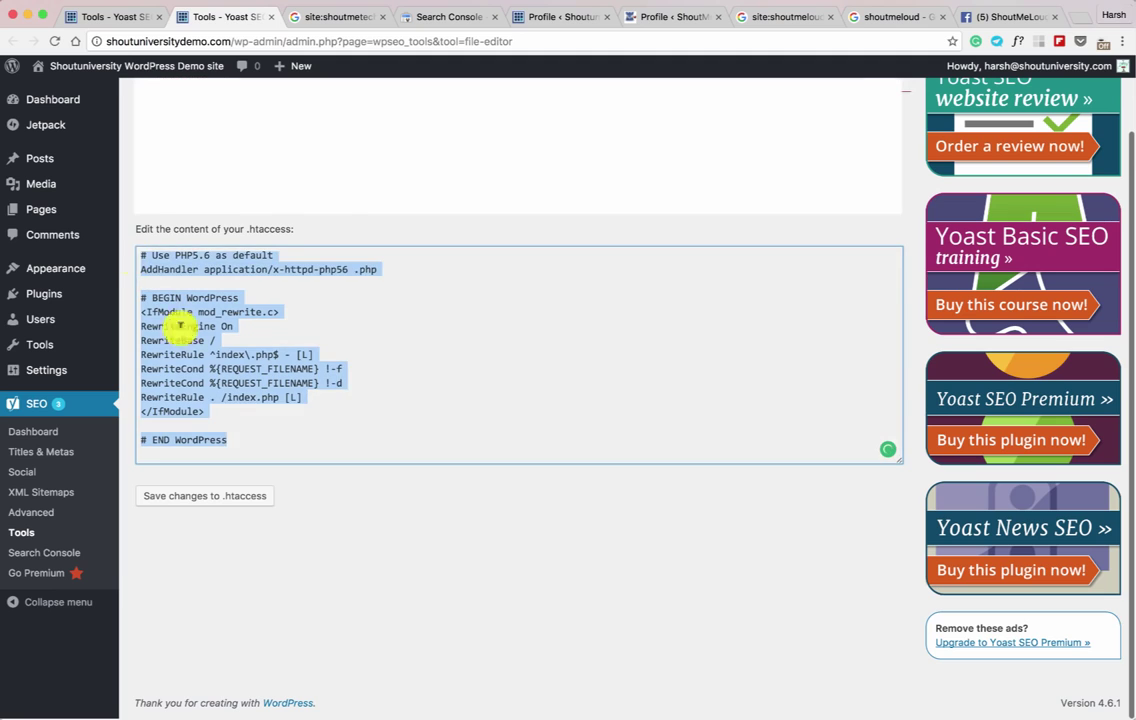
# Step: Create a robots.txt file for the site and save it with its default rules
pyautogui.click(190, 172)
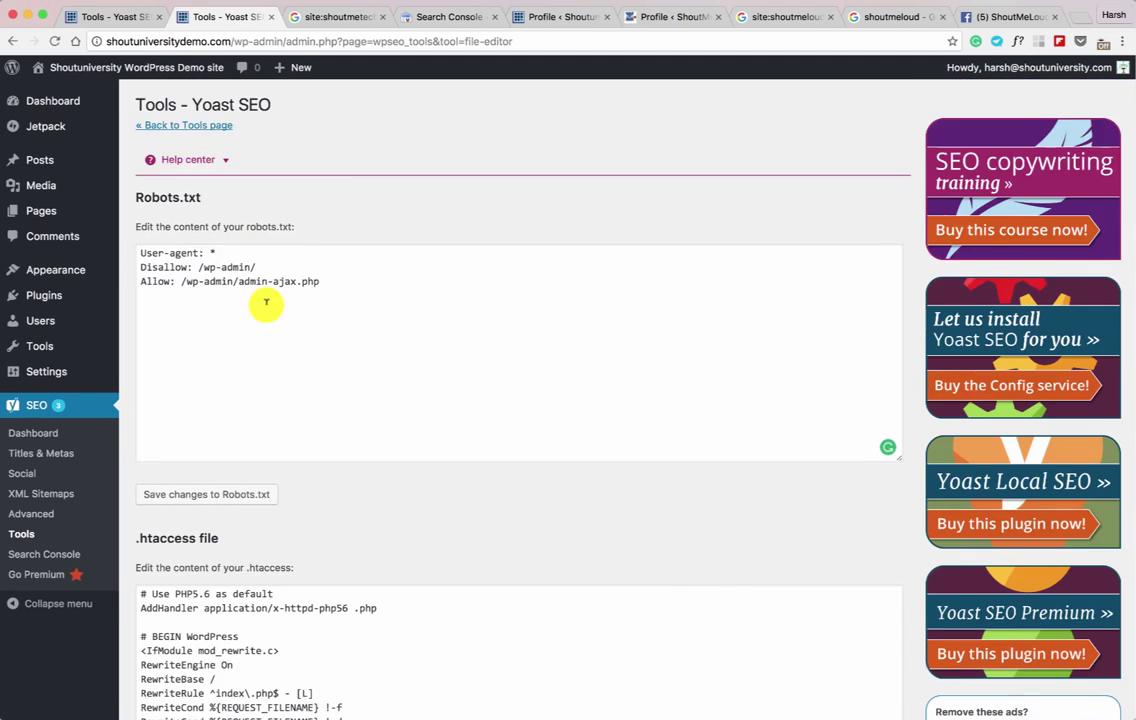
pyautogui.scroll(-5, 266, 400)
pyautogui.click(243, 303)
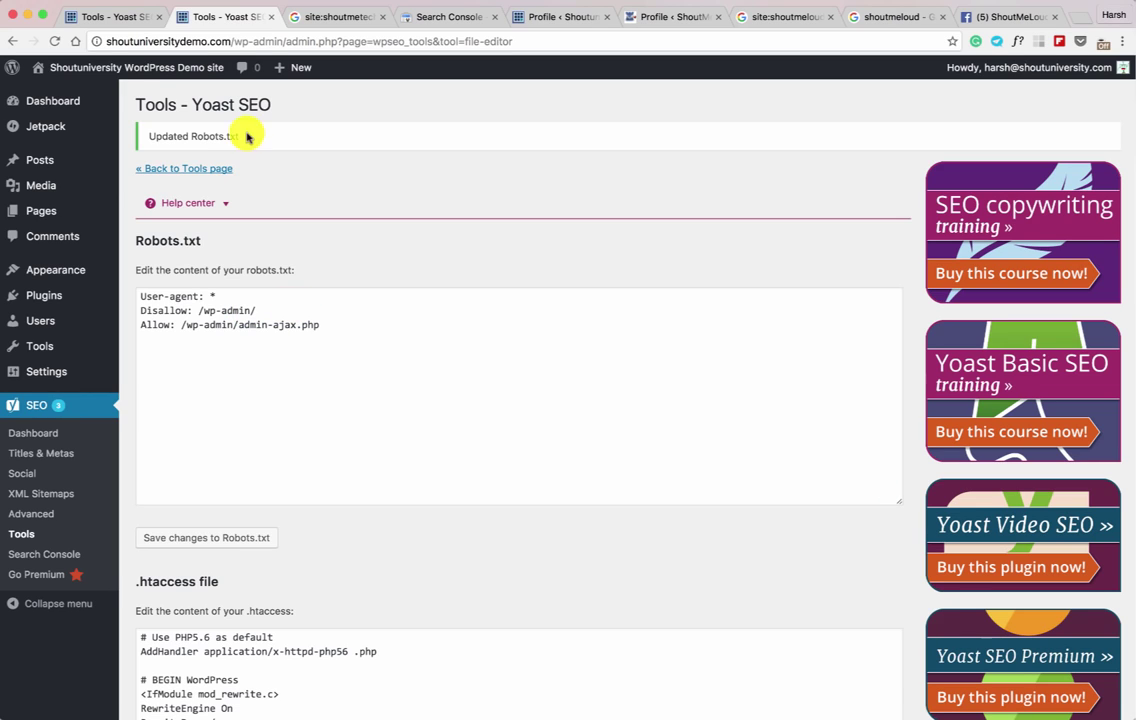
# Step: Go back to the Yoast SEO tools page and open the Bulk editor for titles in a new tab
pyautogui.click(206, 168)
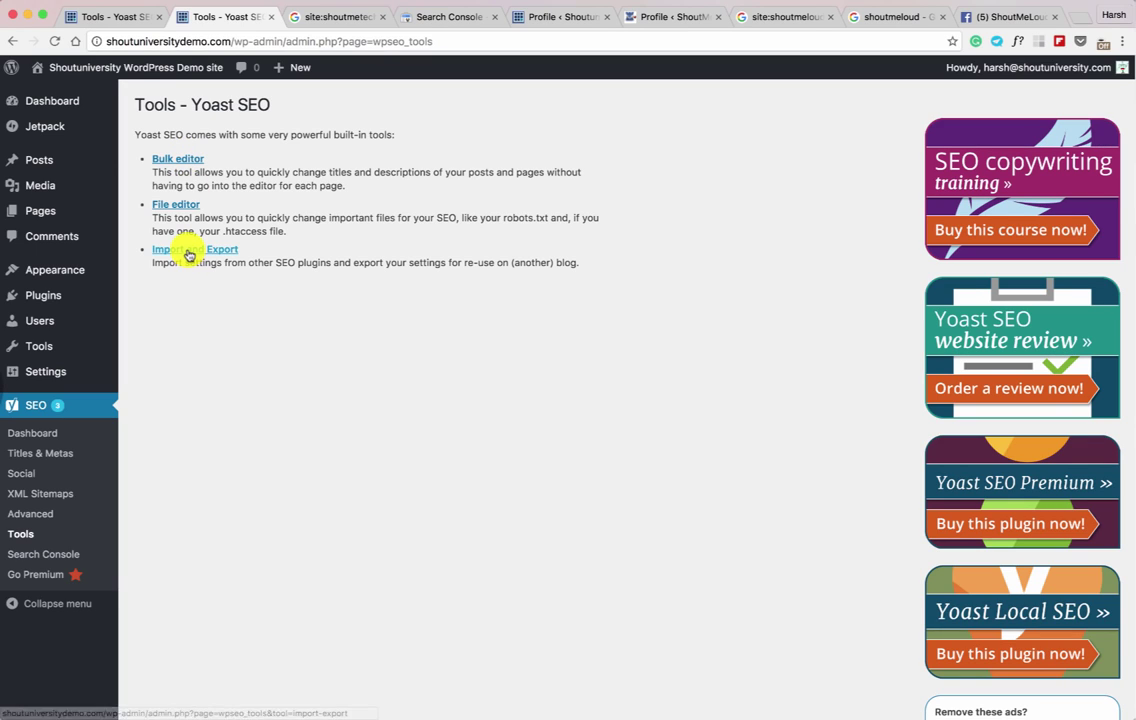
pyautogui.keyDown('super'); pyautogui.click(186, 162); pyautogui.keyUp('super')
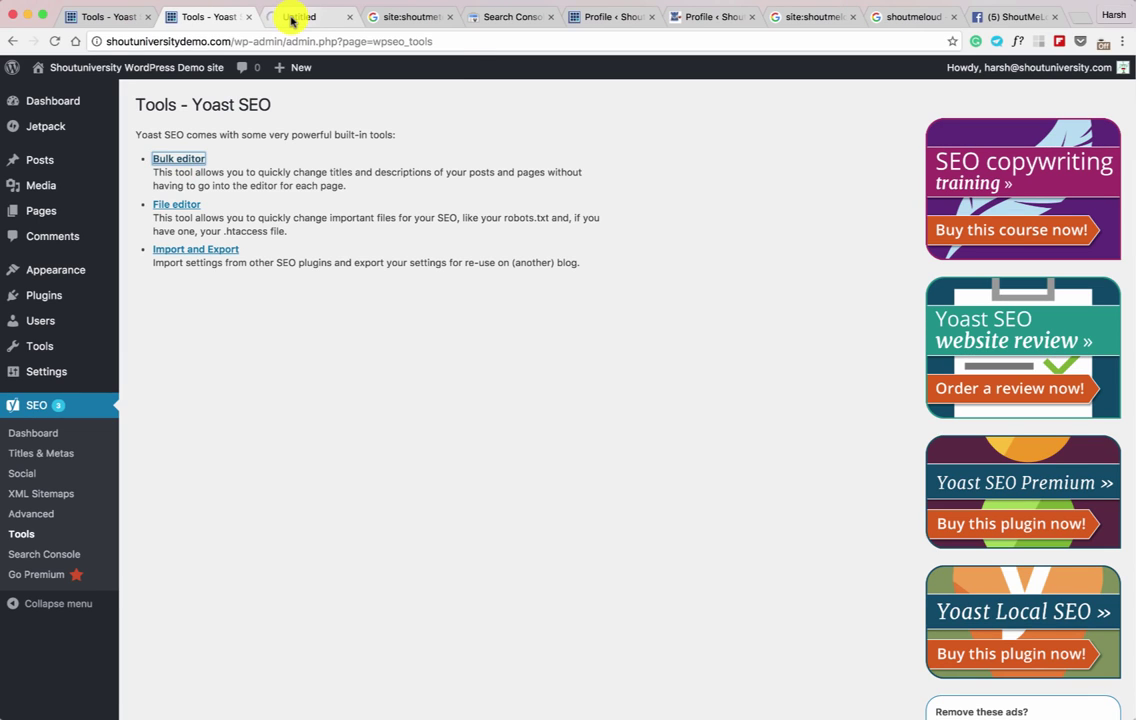
pyautogui.click(289, 18)
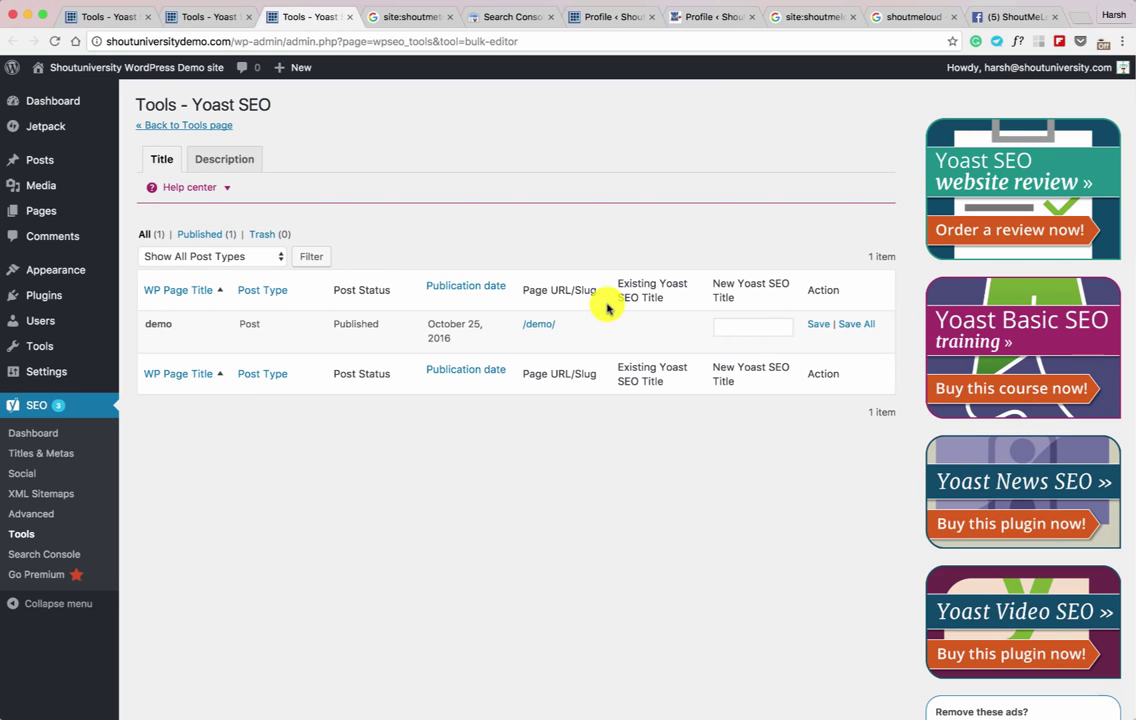
# Step: Switch the Bulk editor to the meta descriptions of the posts
pyautogui.click(207, 164)
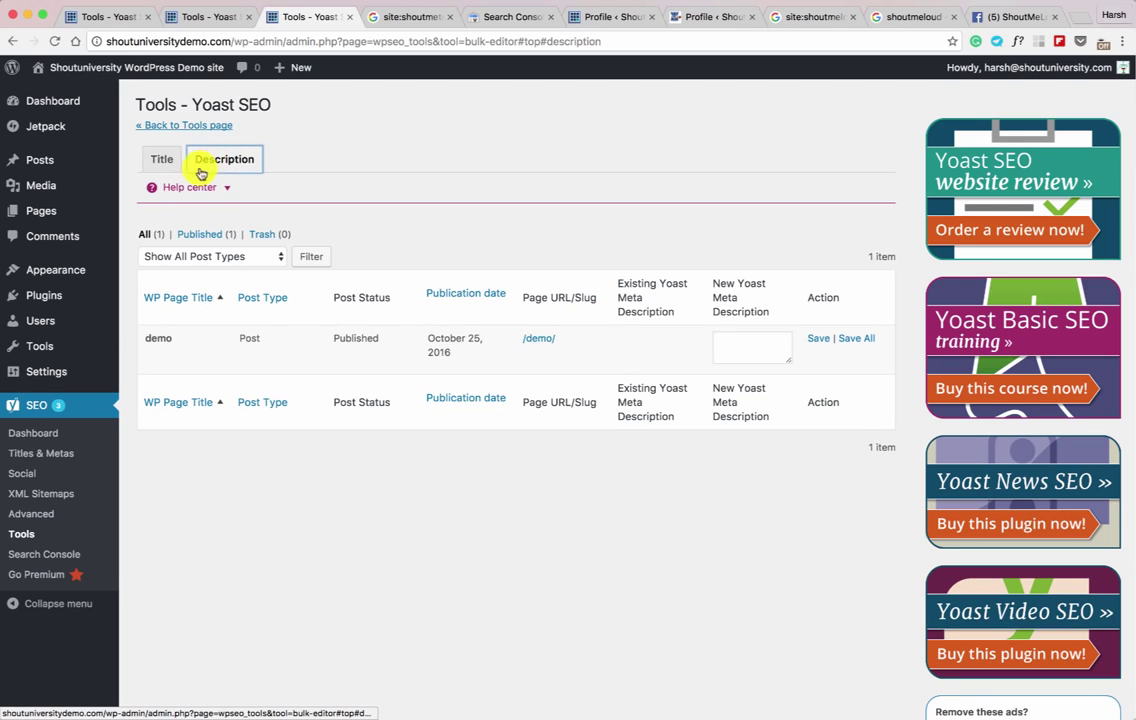
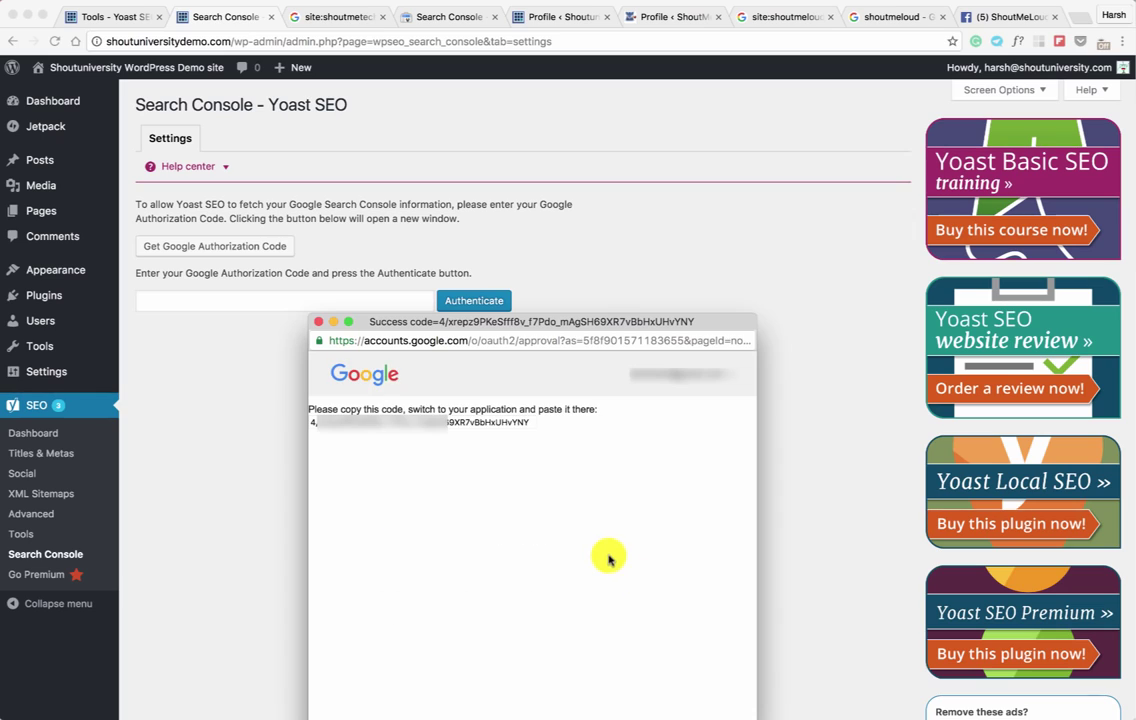
# Step: Copy the Google authorization code into the Yoast SEO Search Console settings and authenticate the connection
pyautogui.click(433, 423)
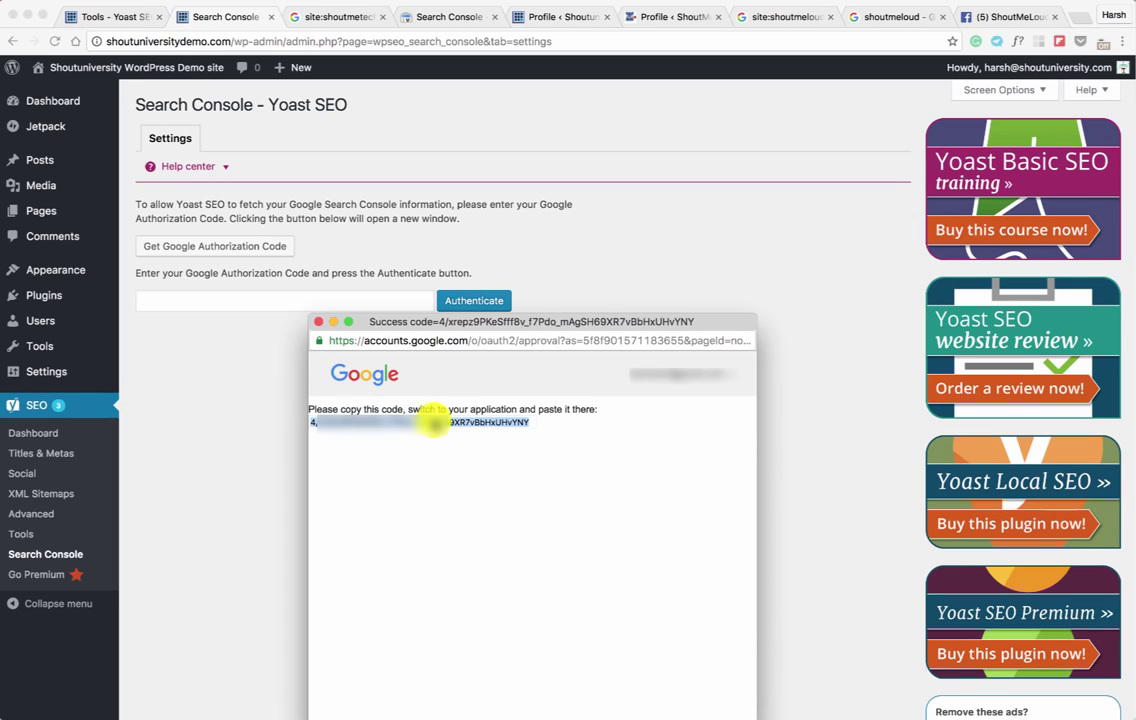
pyautogui.click(316, 321)
pyautogui.click(316, 300)
pyautogui.press('super+v')
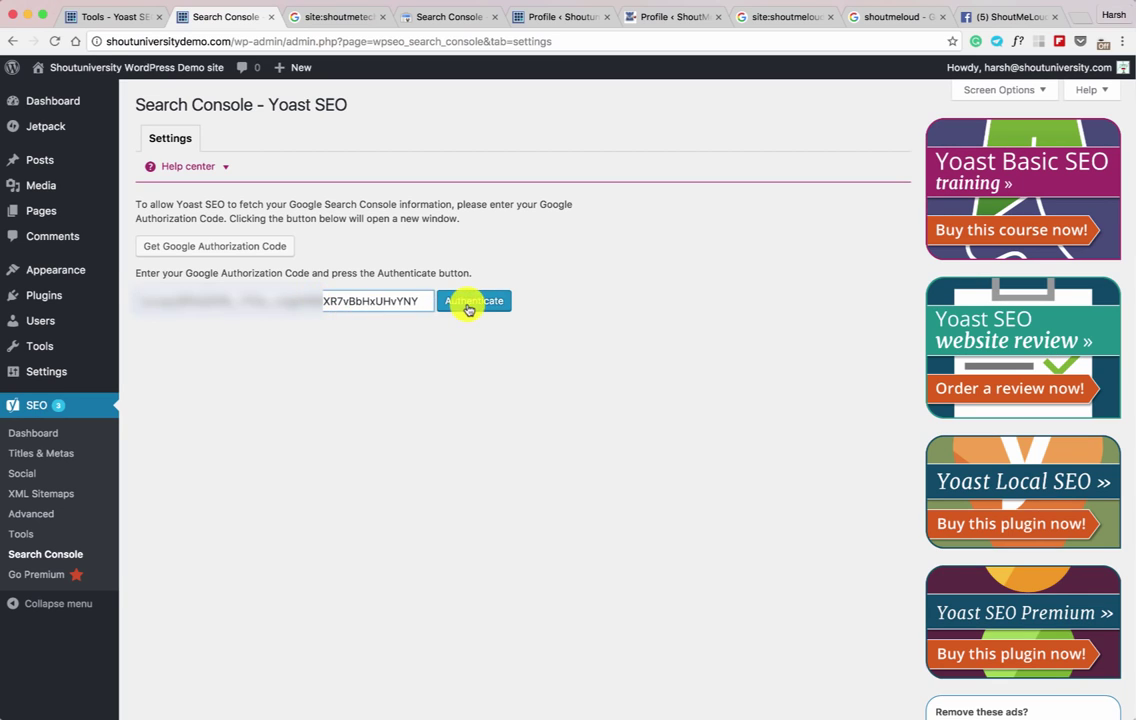
pyautogui.click(470, 301)
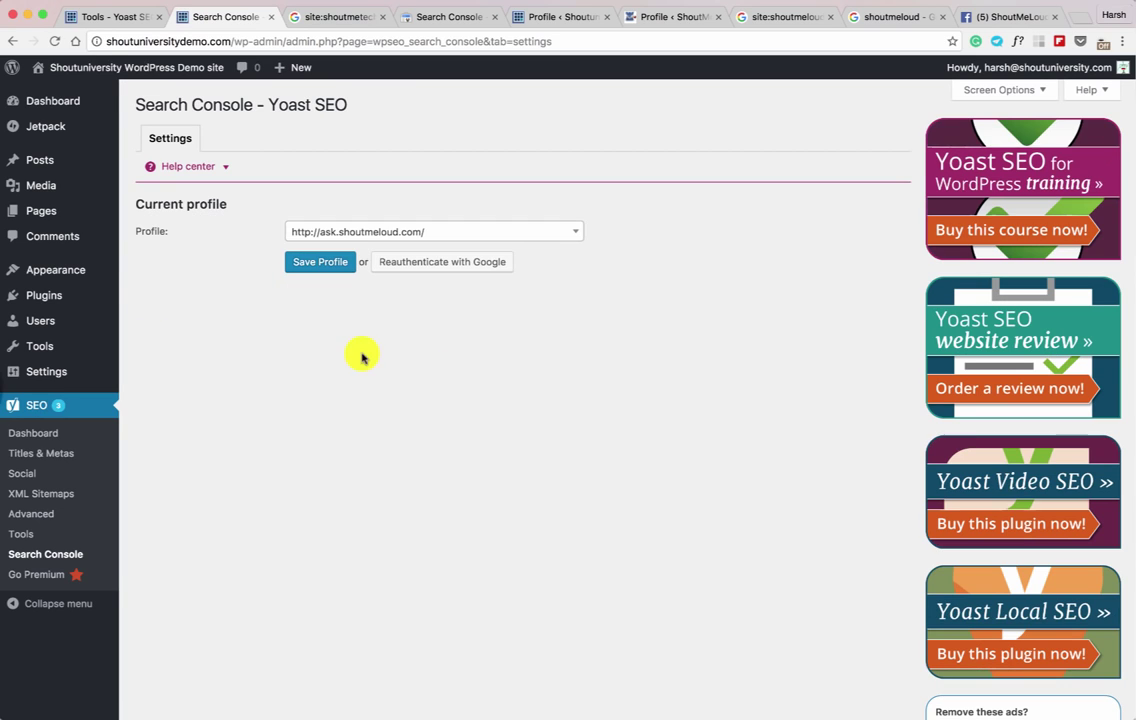
pyautogui.click(368, 228)
pyautogui.write('shoutun')
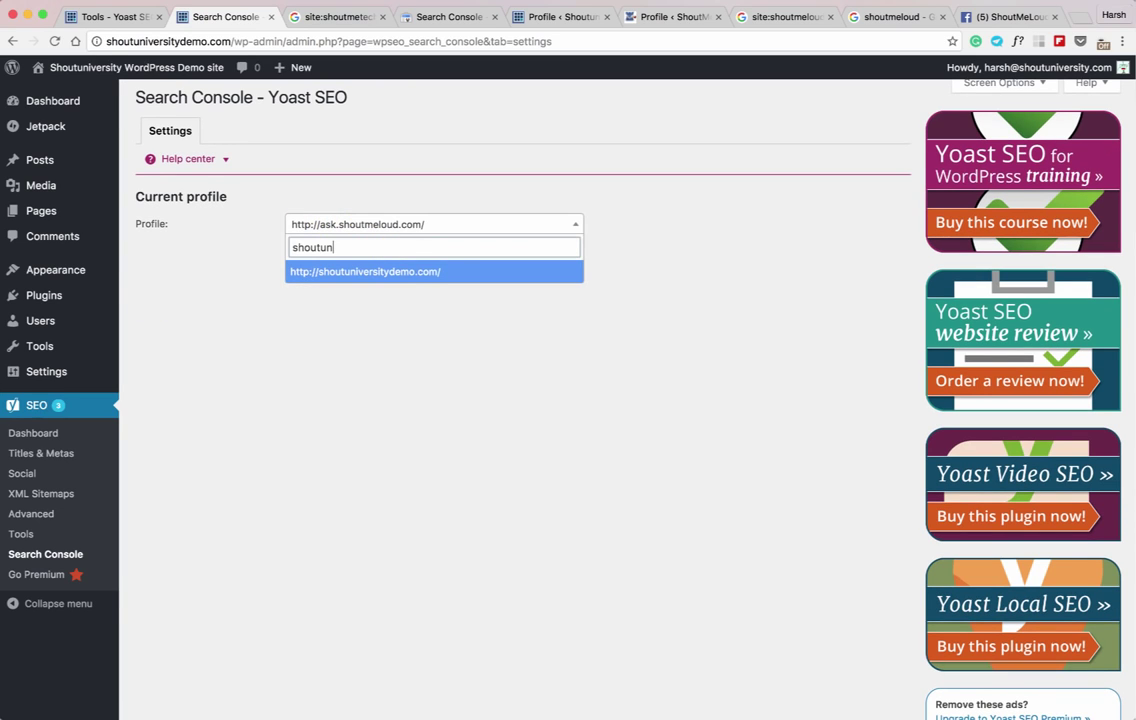
pyautogui.press('Return')
pyautogui.click(321, 258)
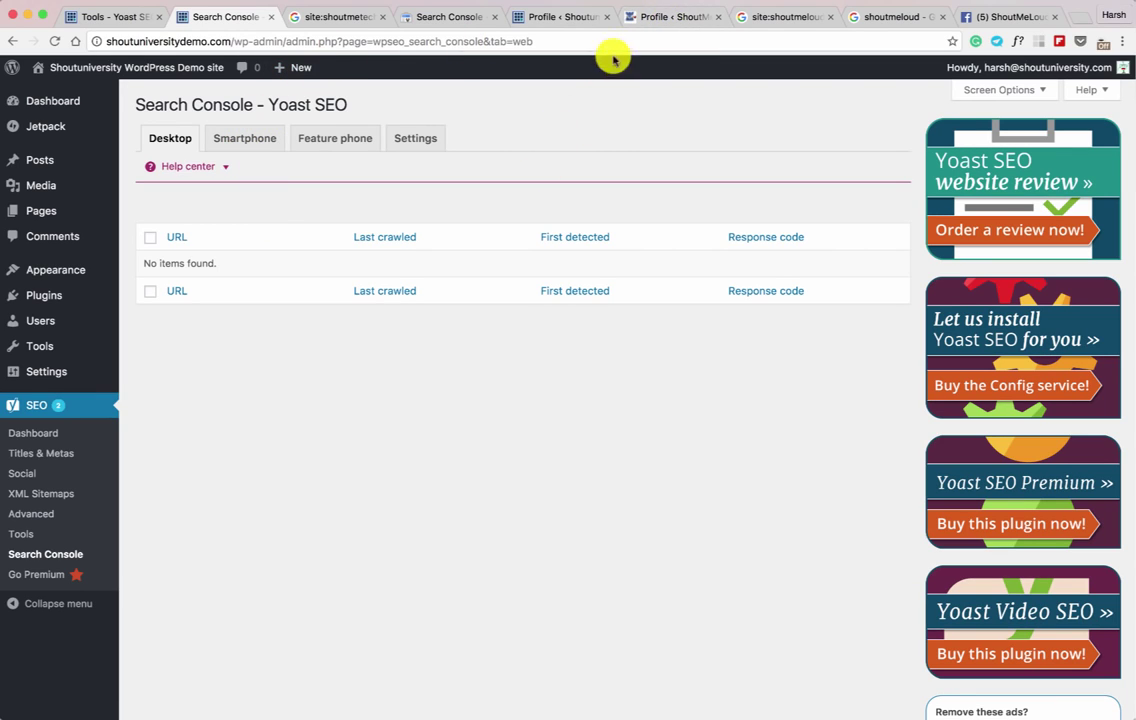
# Step: Switch to the ShoutMeLoud site's Yoast Search Console page and examine the Not found URLs, their response codes and redirect options
pyautogui.click(654, 18)
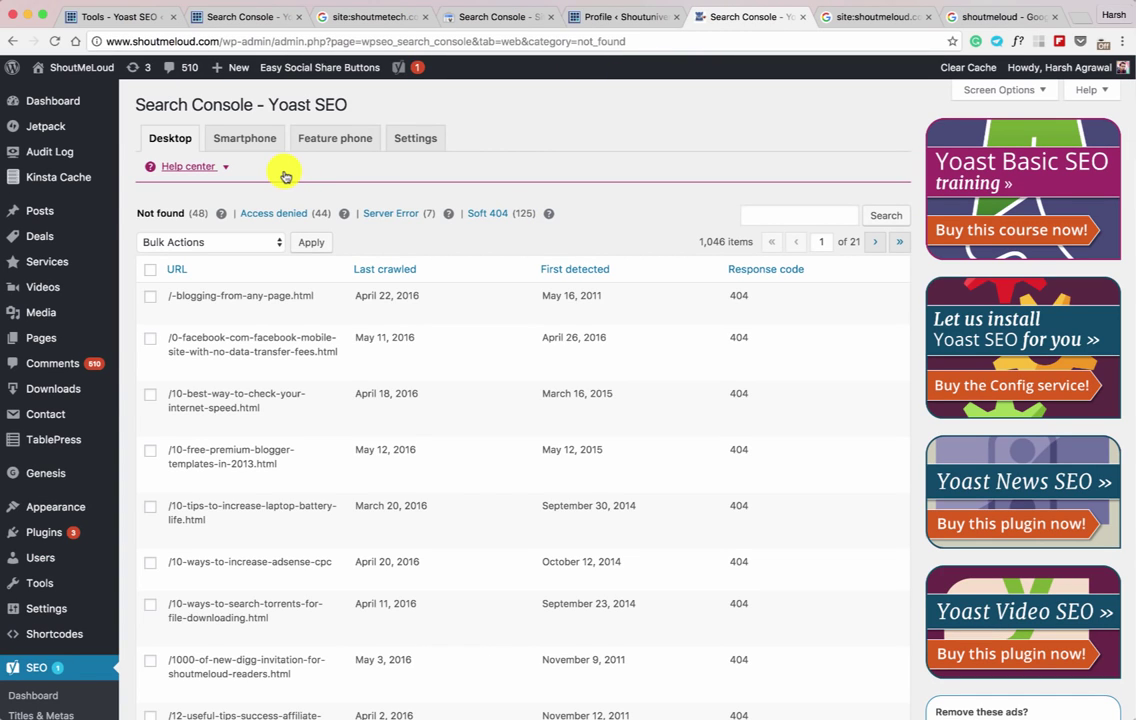
pyautogui.moveTo(214, 296)
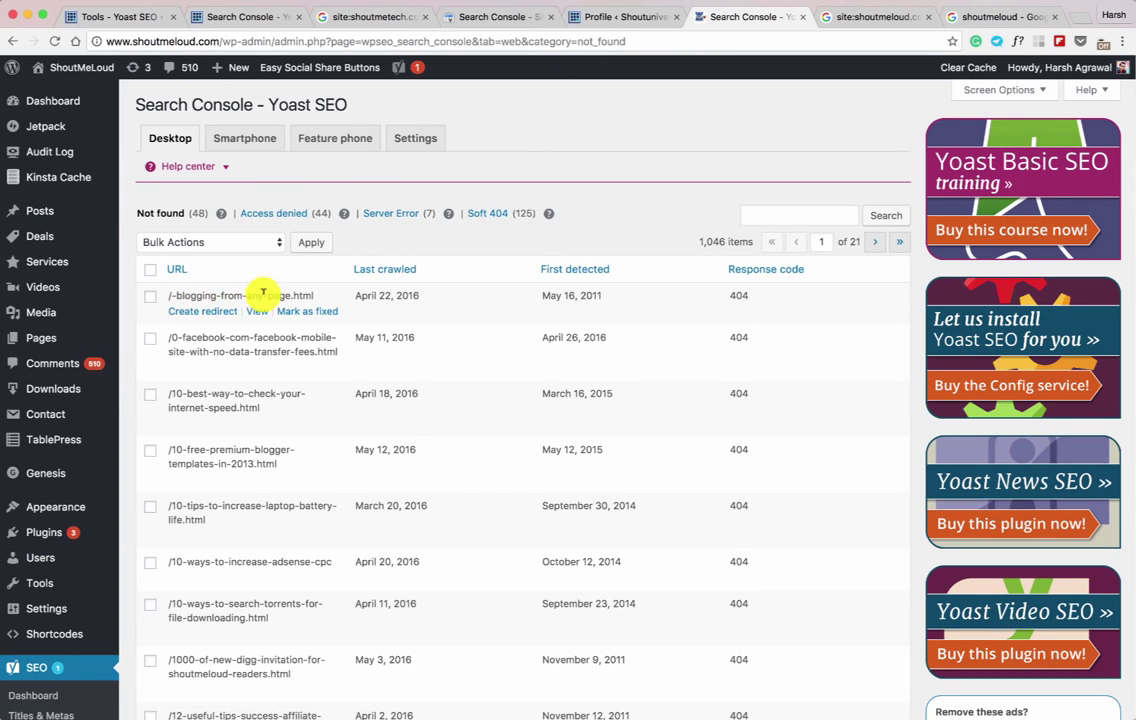
pyautogui.doubleClick(739, 296)
pyautogui.moveTo(748, 342)
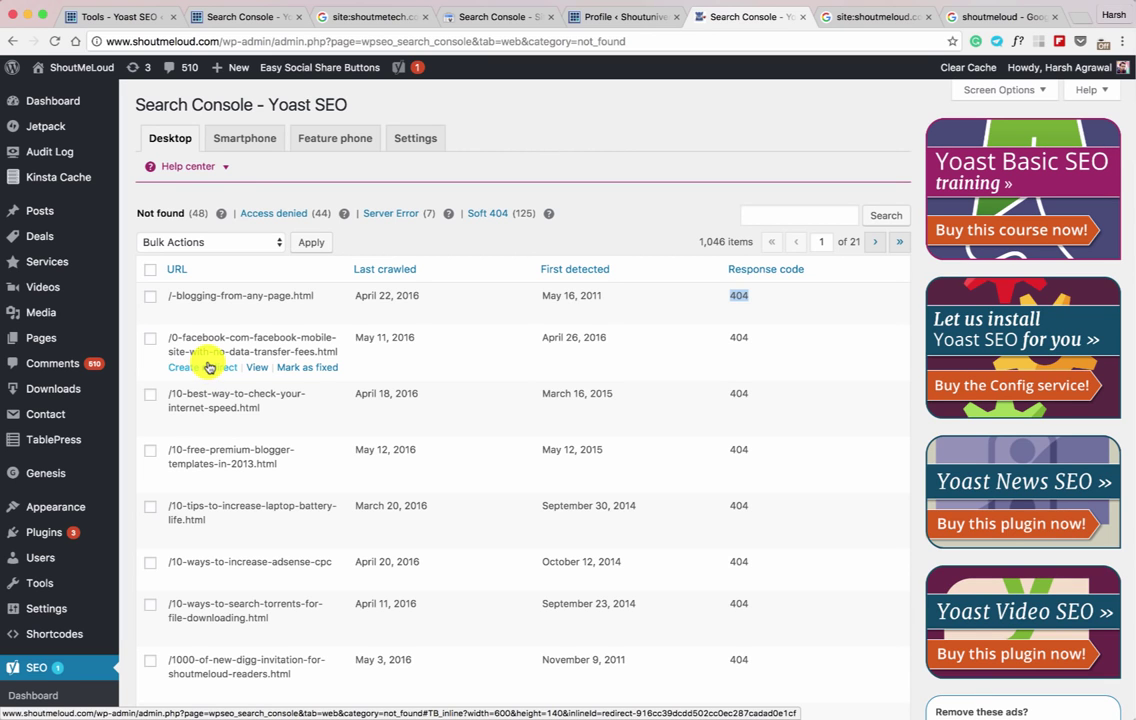
pyautogui.scroll(-5, 205, 362)
pyautogui.scroll(5, 203, 456)
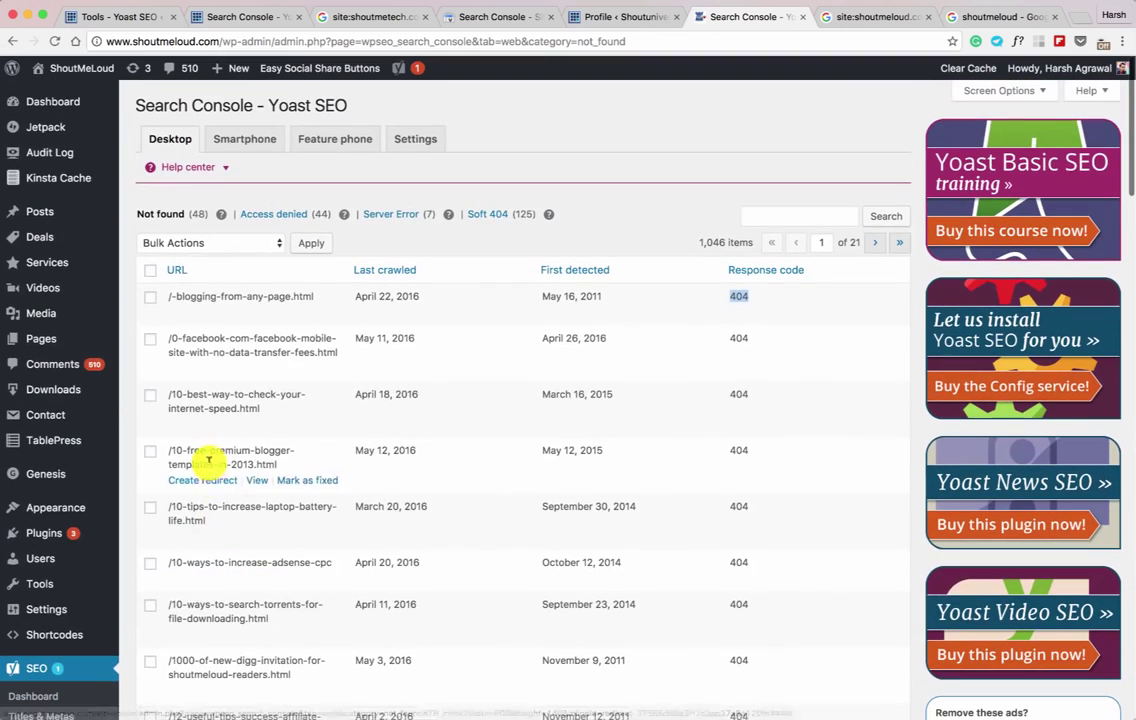
pyautogui.scroll(-4, 228, 320)
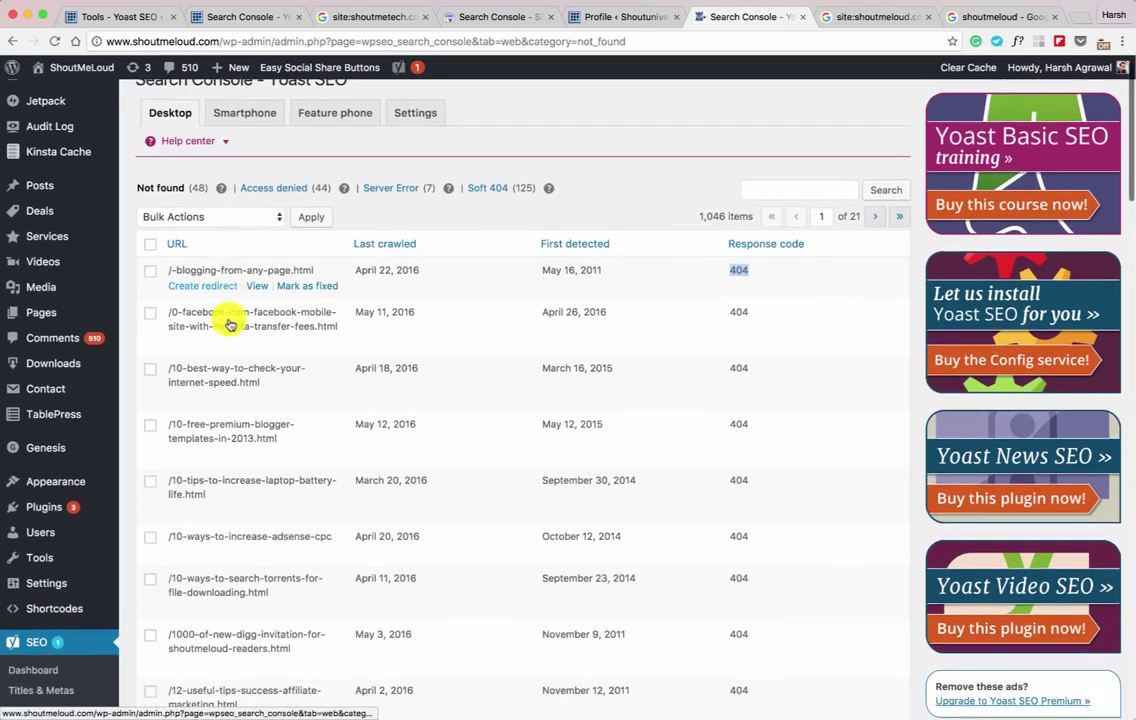
pyautogui.moveTo(93, 400)
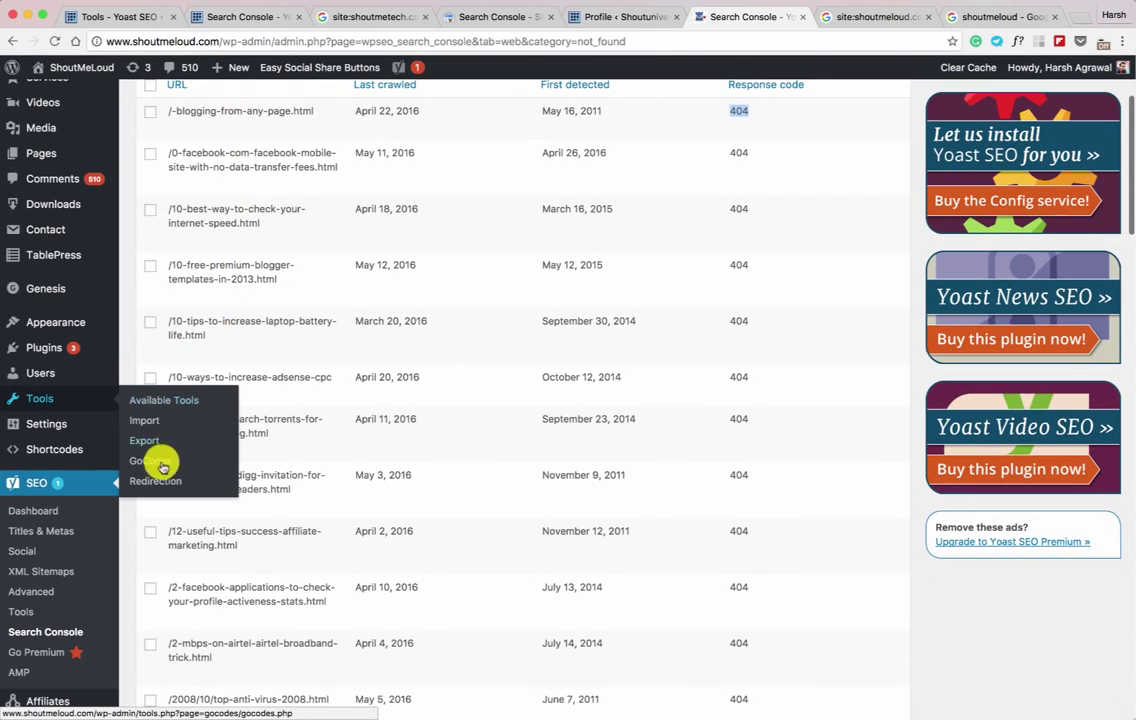
pyautogui.moveTo(342, 377)
pyautogui.scroll(4, 342, 377)
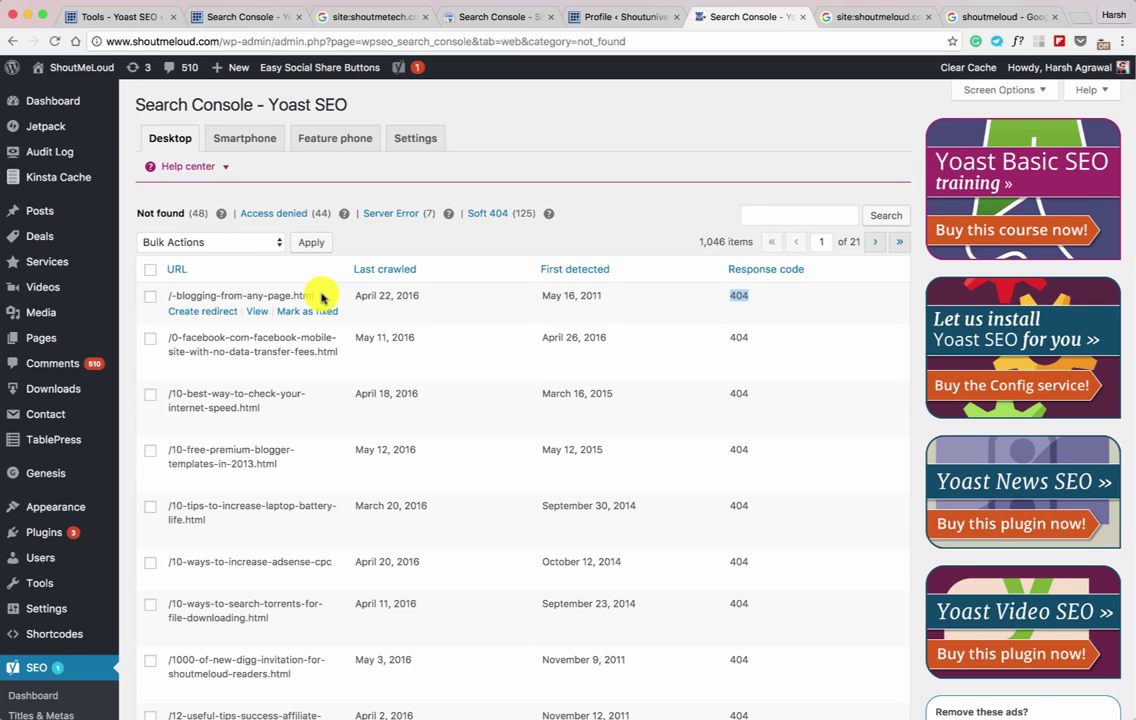
pyautogui.scroll(-1, 321, 297)
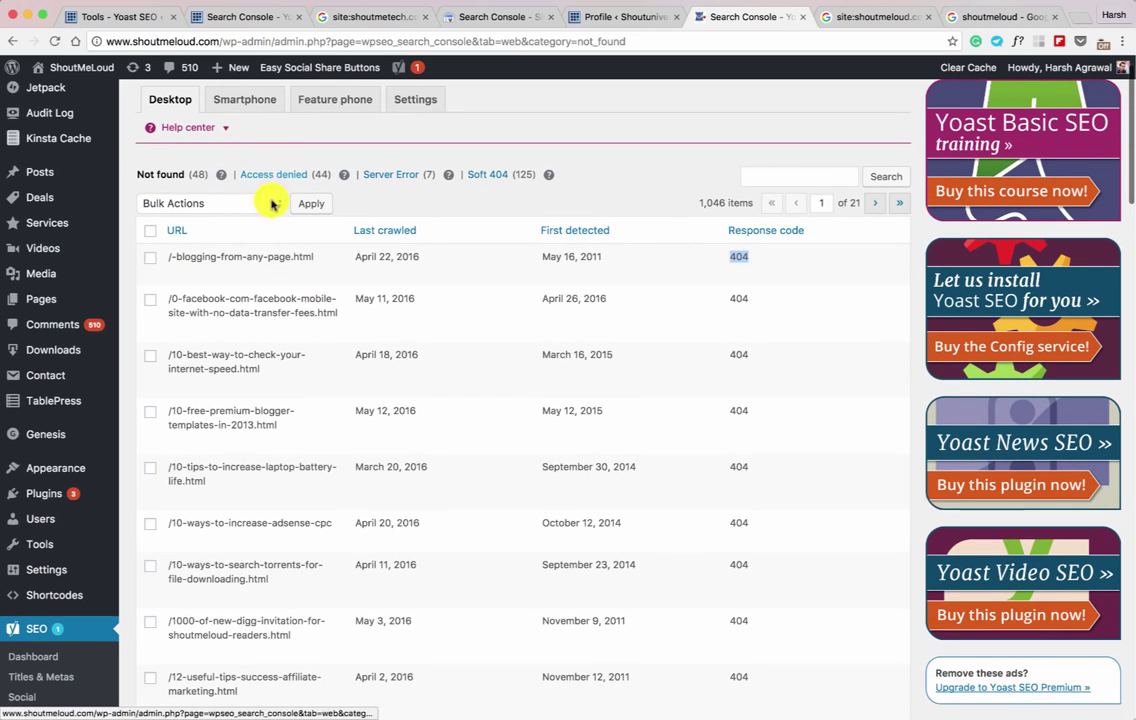
# Step: Return to the demo site, start a new post and bring its Yoast SEO box into view
pyautogui.click(250, 17)
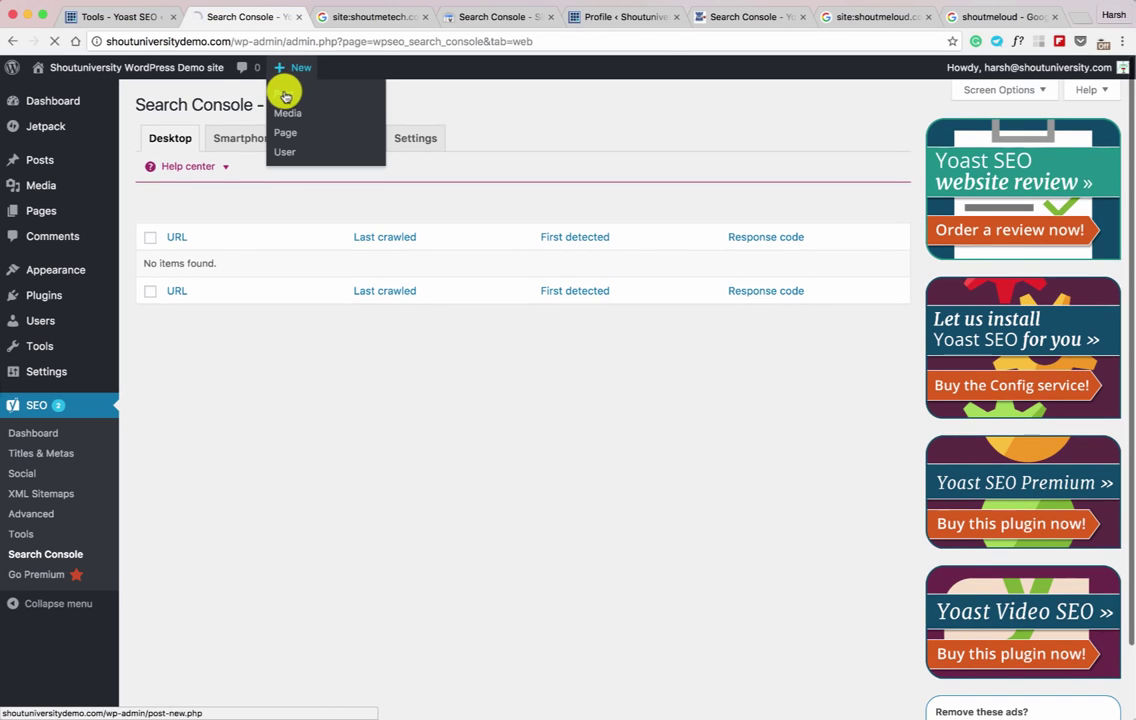
pyautogui.click(284, 89)
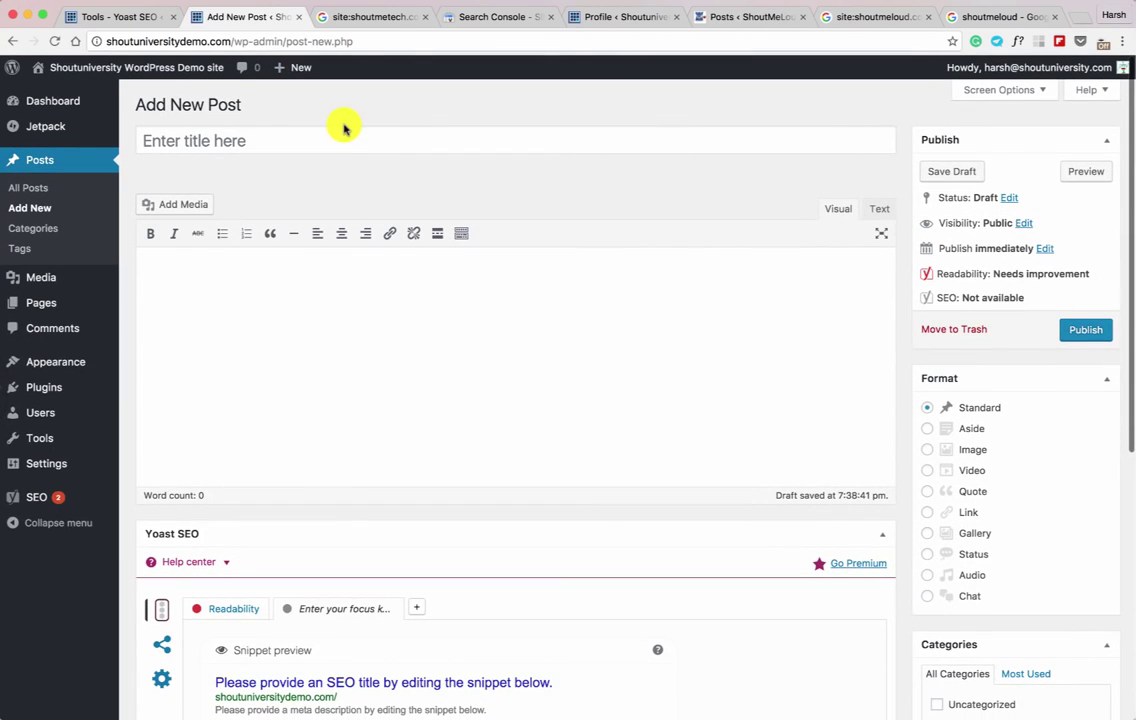
pyautogui.scroll(-5, 335, 210)
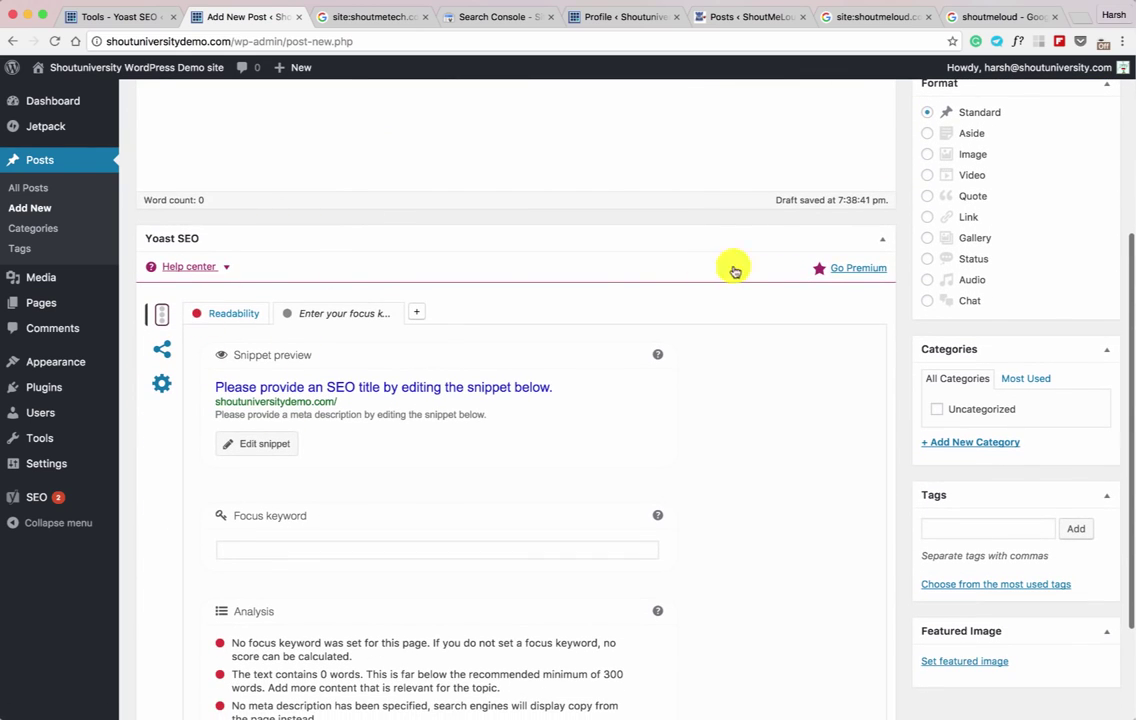
pyautogui.scroll(-1, 500, 540)
pyautogui.scroll(-1, 500, 540)
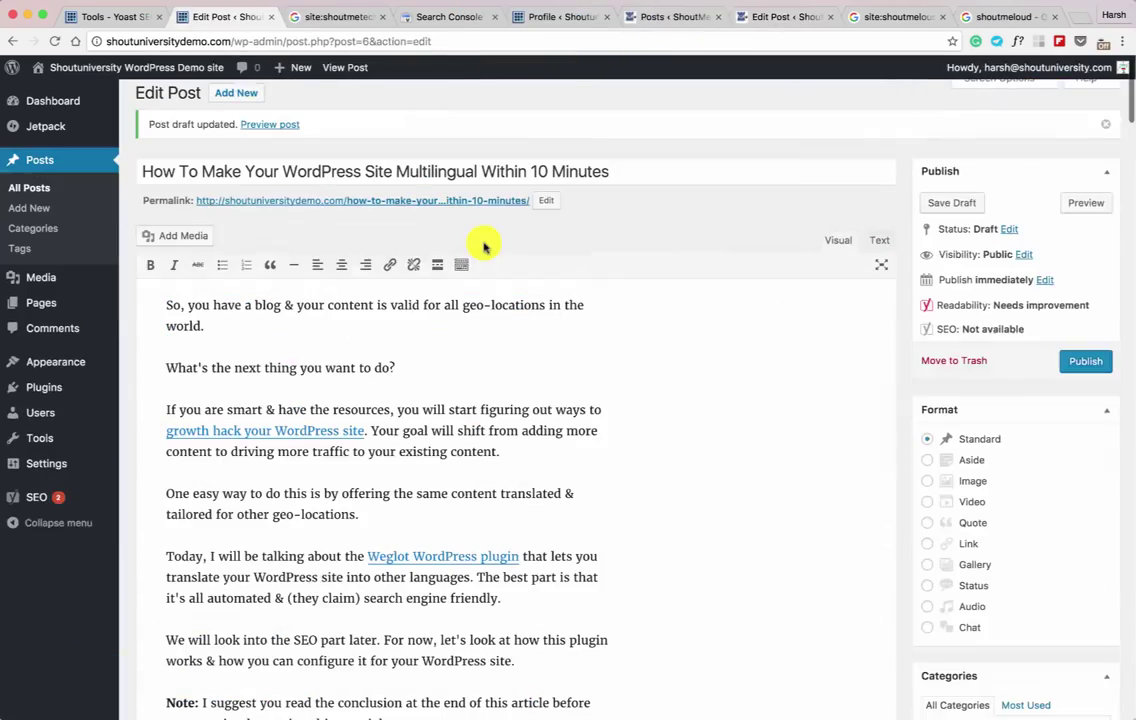
# Step: Open the Yoast snippet editor of the draft "How To Make Your WordPress Site Multilingual Within 10 Minutes"
pyautogui.scroll(-5, 434, 252)
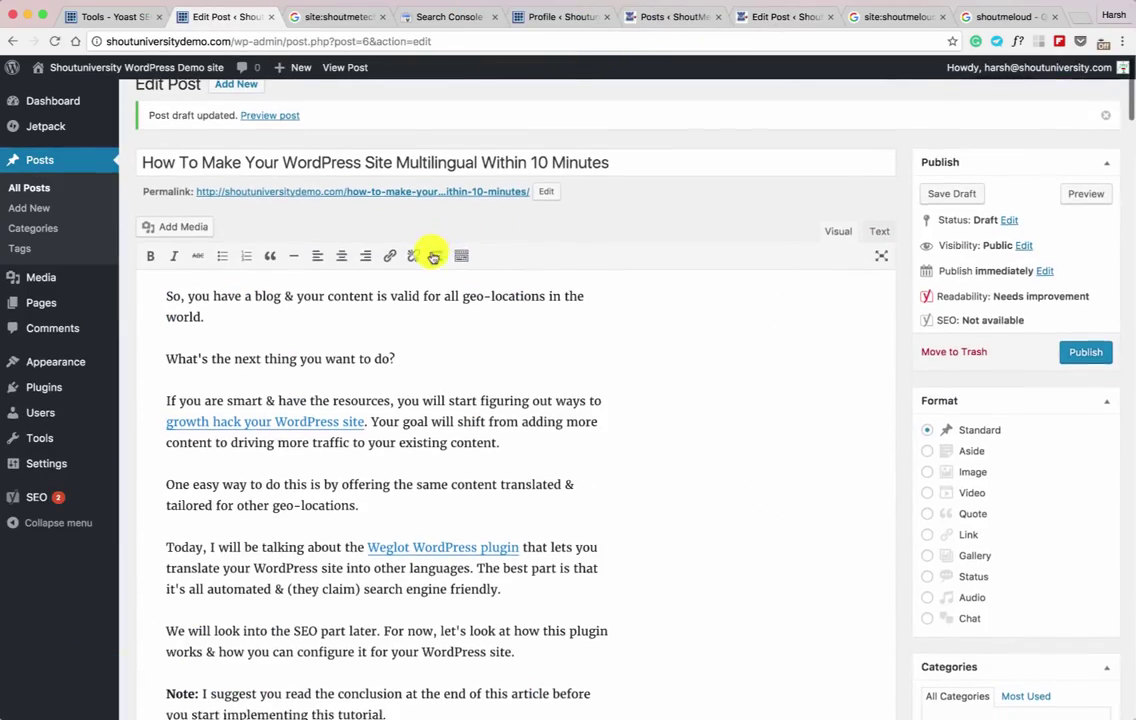
pyautogui.scroll(-20, 432, 250)
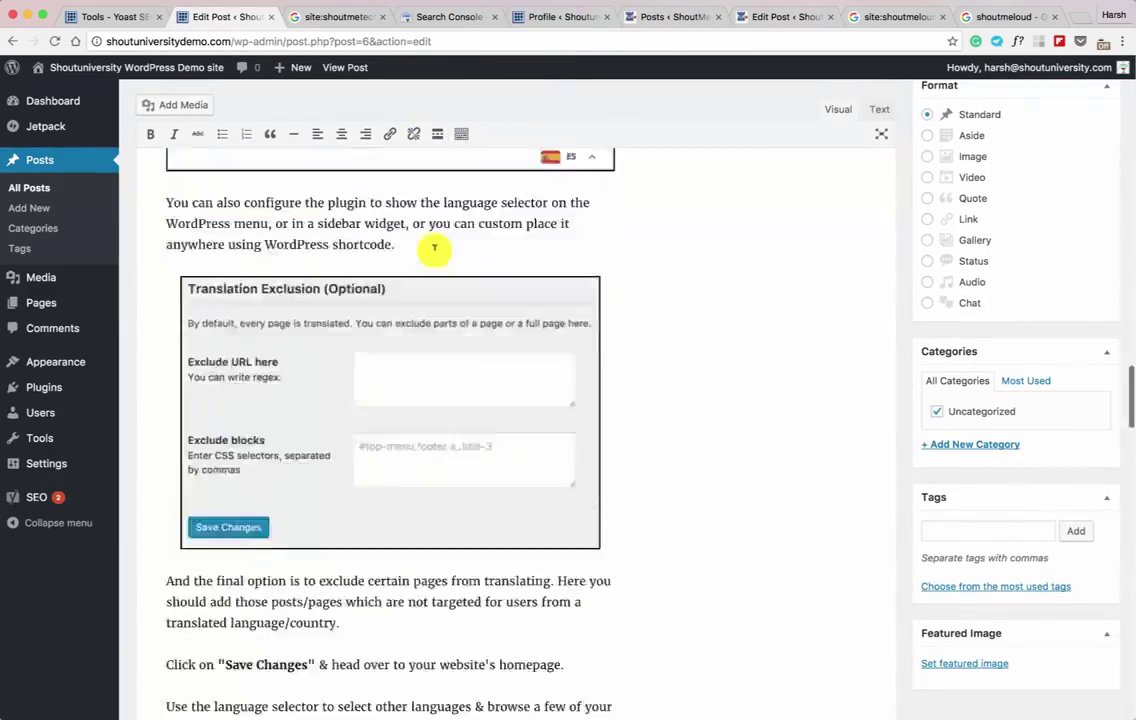
pyautogui.scroll(-15, 434, 252)
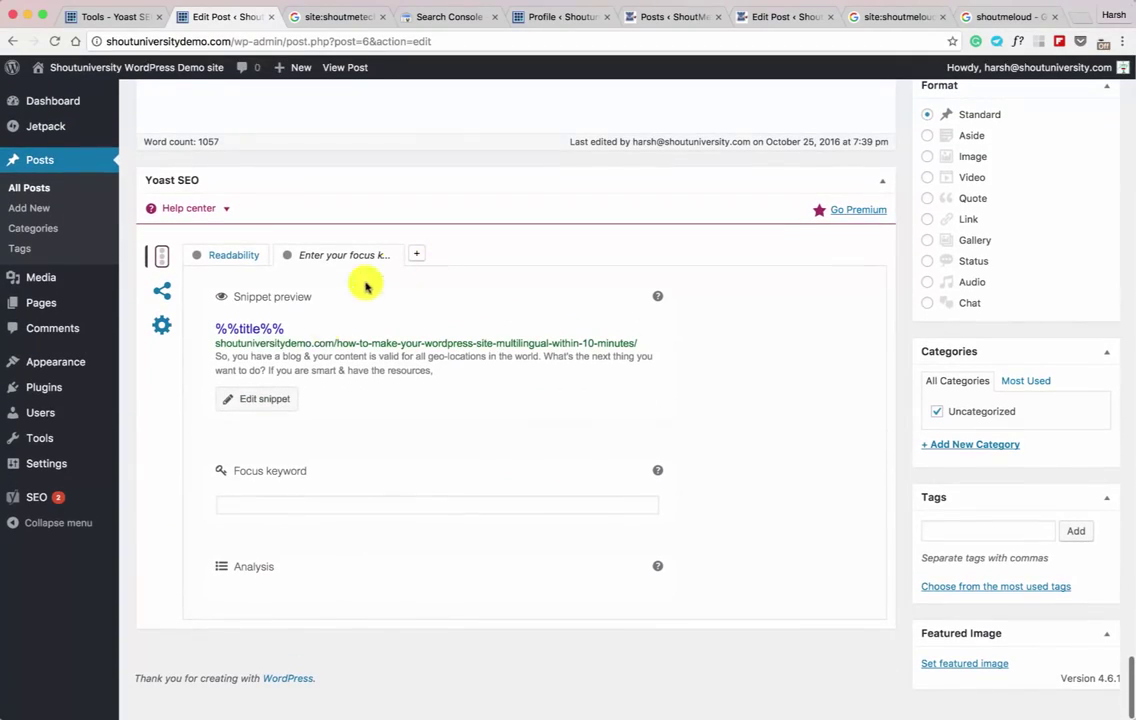
pyautogui.click(262, 333)
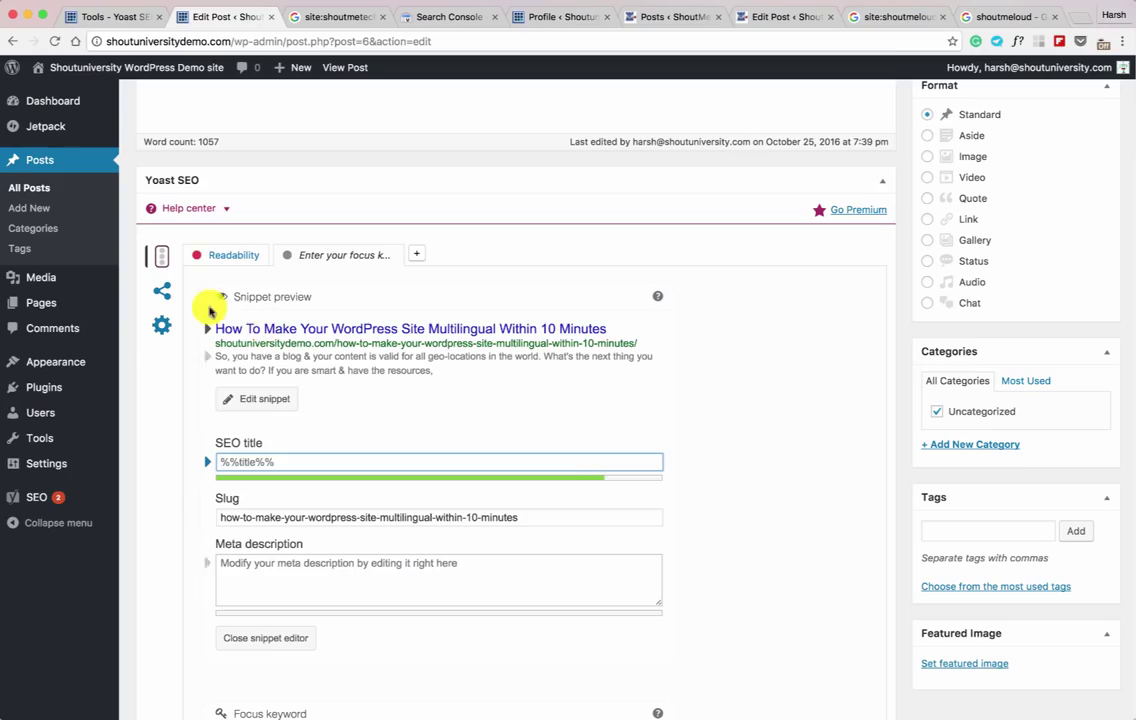
# Step: Copy the draft's full post title and return to the Yoast SEO snippet fields
pyautogui.scroll(10, 318, 284)
pyautogui.scroll(15, 318, 284)
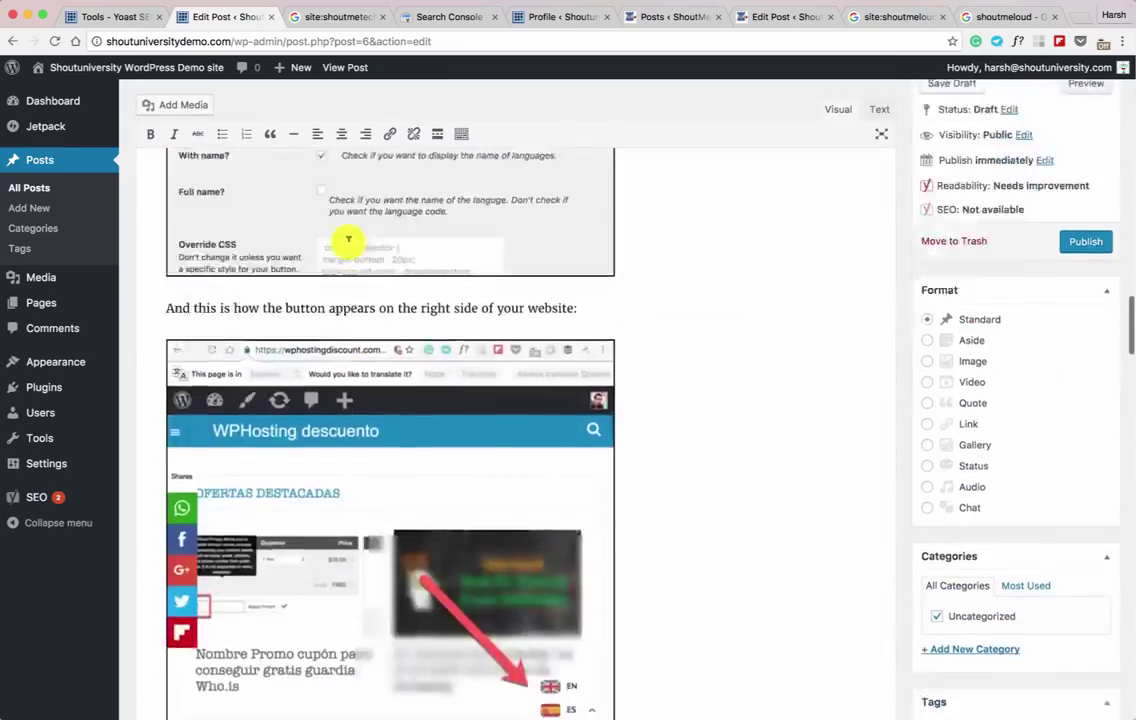
pyautogui.scroll(5, 360, 241)
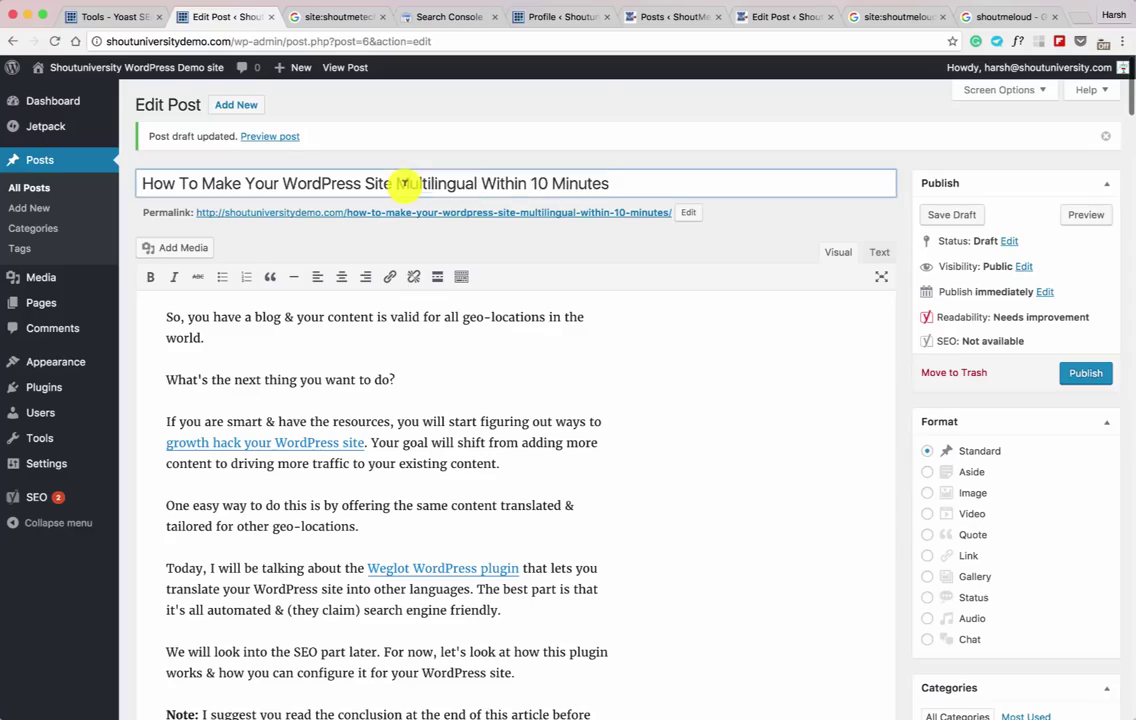
pyautogui.tripleClick(404, 184)
pyautogui.press('super+c')
pyautogui.scroll(-1, 405, 183)
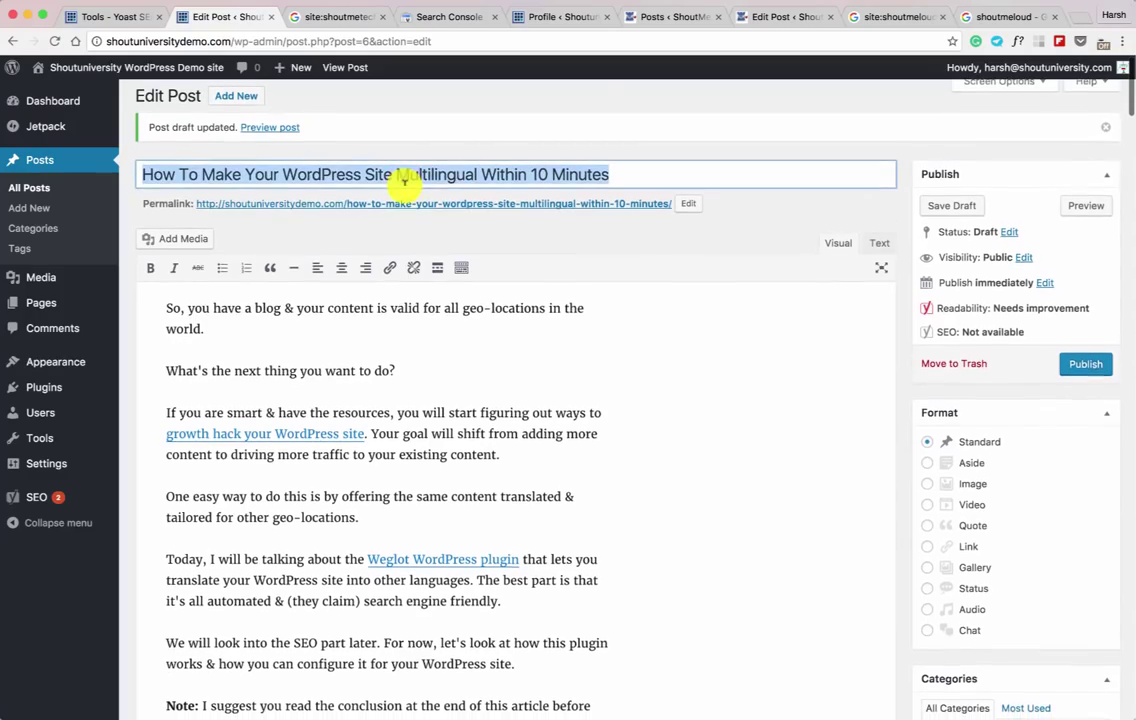
pyautogui.scroll(-20, 384, 270)
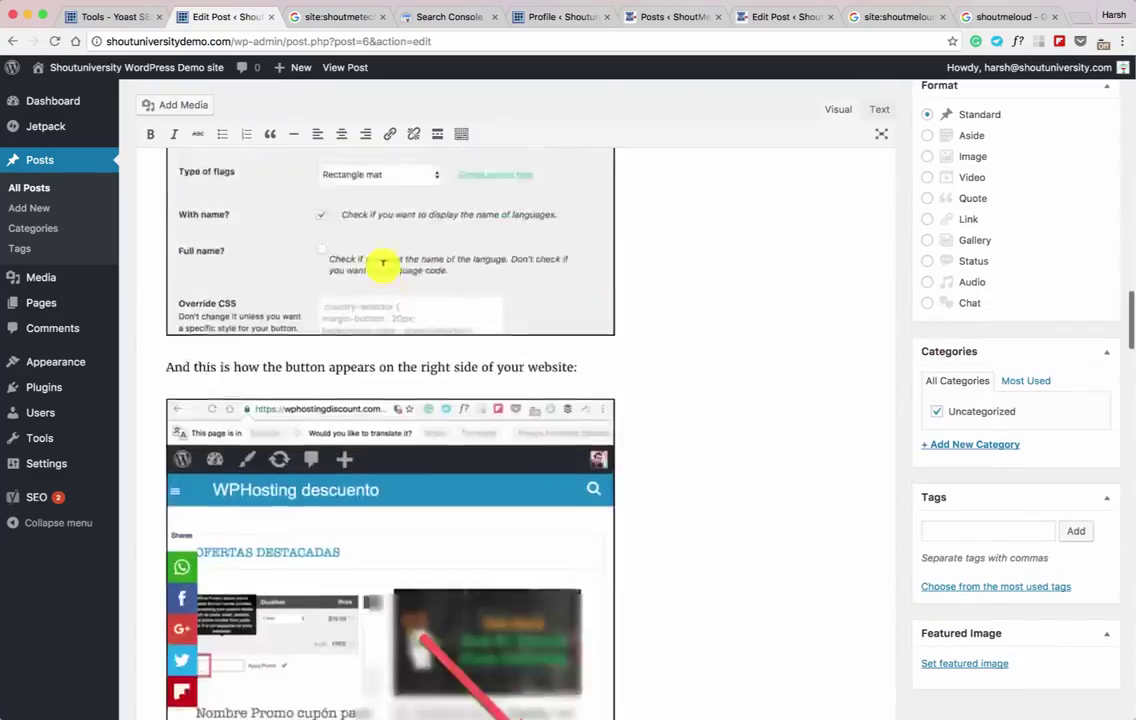
pyautogui.scroll(-10, 384, 267)
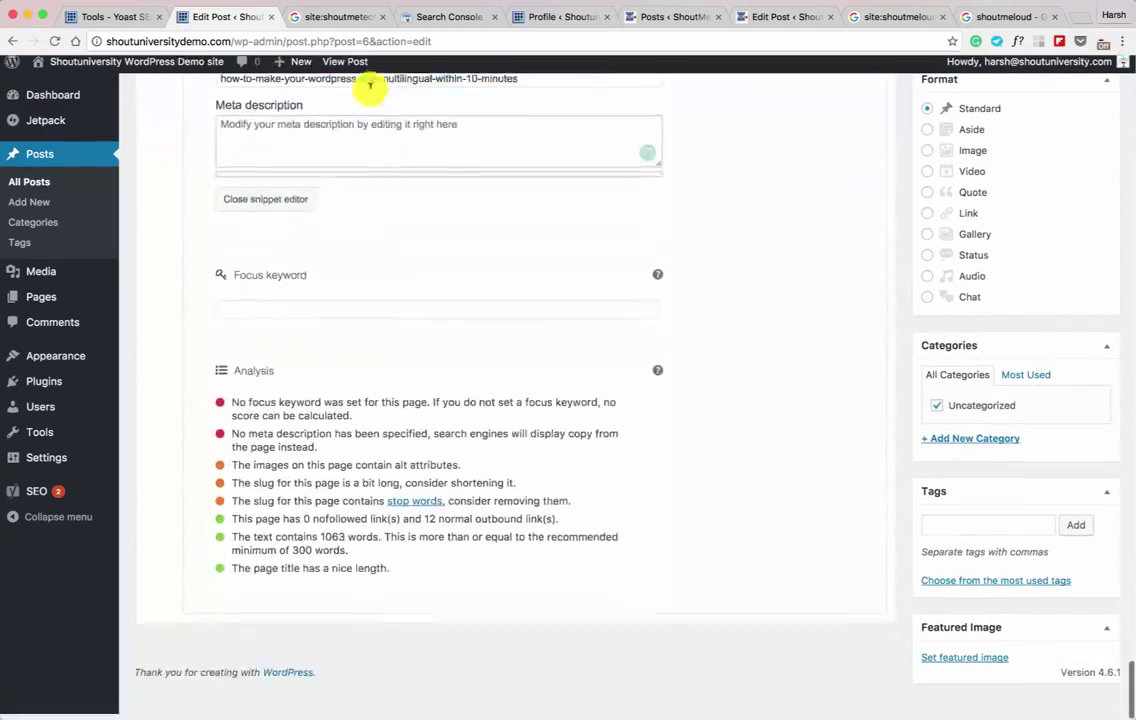
# Step: Check how the "6 Latest Facebook Features" title appears in the Google results for shoutmetech.com, then return to the draft
pyautogui.click(330, 15)
pyautogui.moveTo(112, 271); pyautogui.dragTo(513, 282)
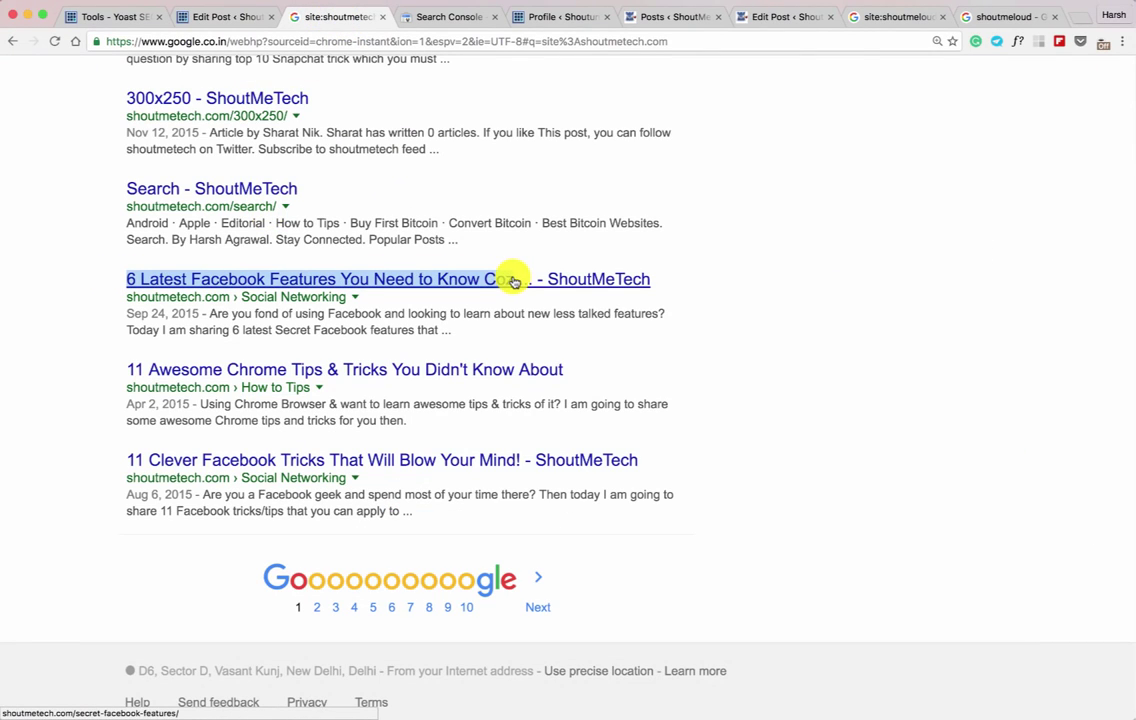
pyautogui.click(221, 15)
# Step: Set the draft's SEO title to "The complete guide to Make WordPress Site Multilingual Within 10 Minutes"
pyautogui.scroll(5, 160, 307)
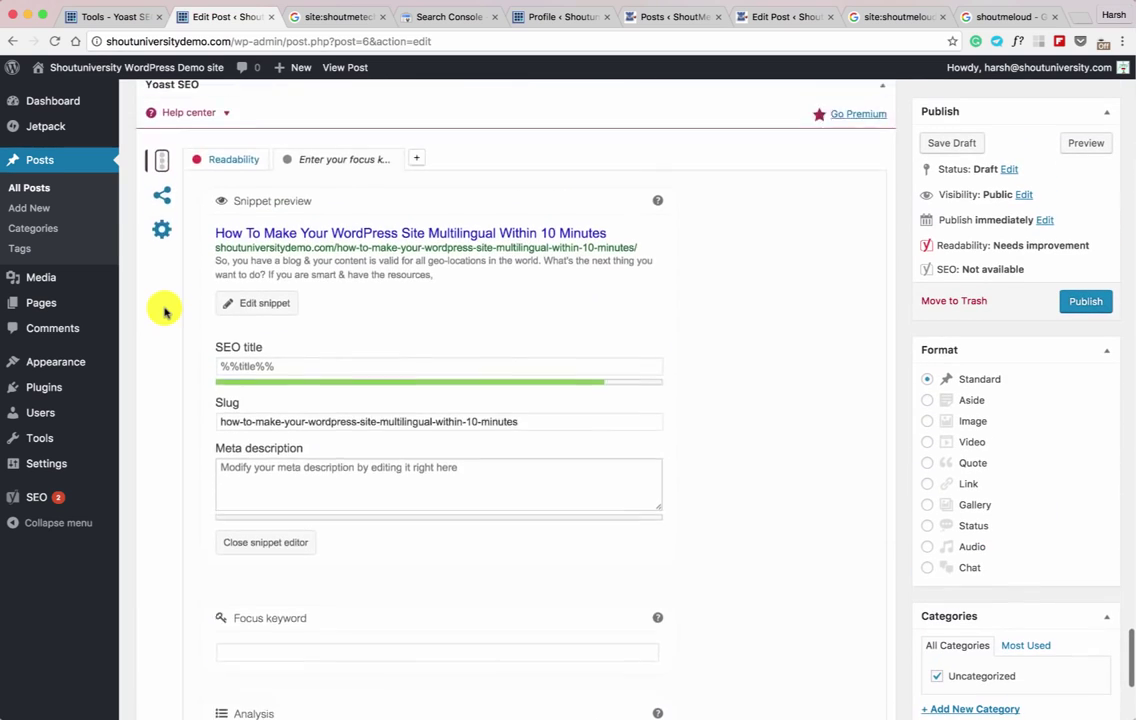
pyautogui.click(300, 420)
pyautogui.press('super+v')
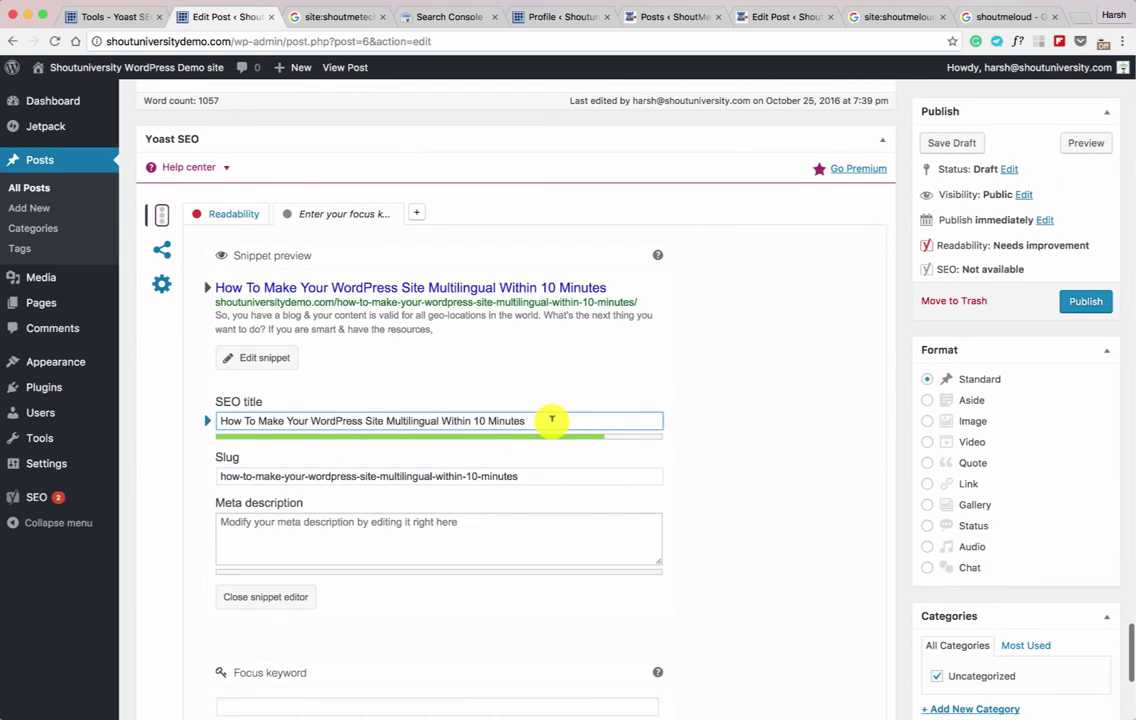
pyautogui.press('super+a')
pyautogui.write('The complete guide to Make WordPress Site Multilingual Within 10 Minutes')
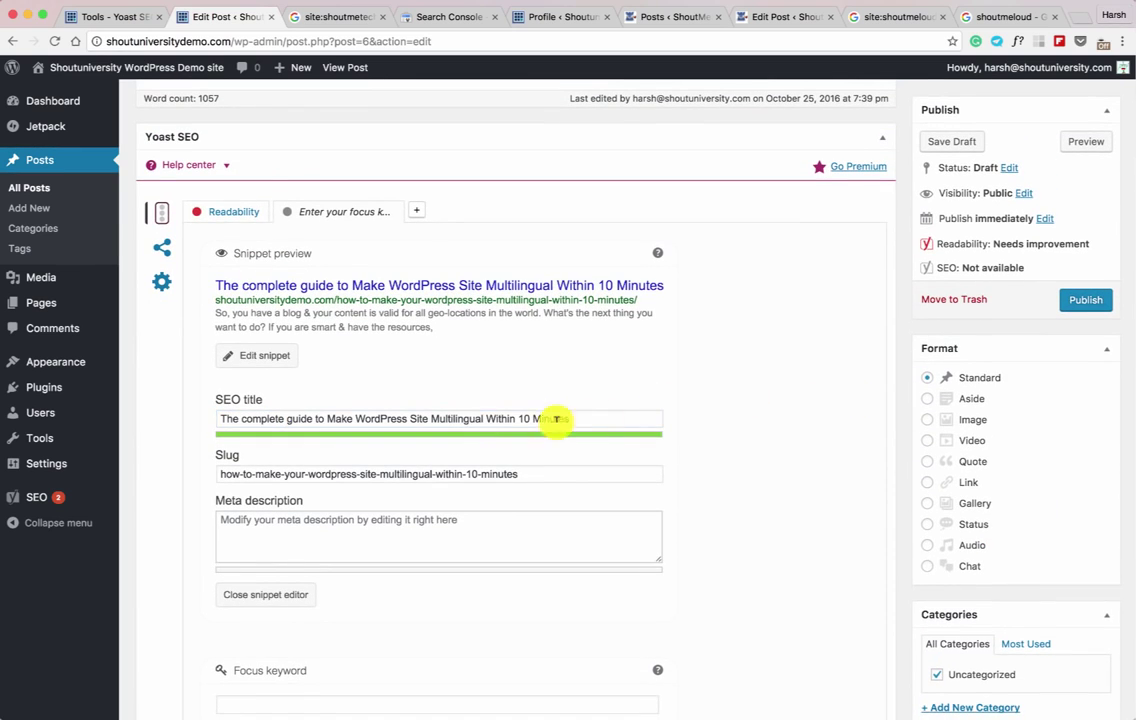
# Step: Compare the draft's post title with its custom SEO title and return to the Yoast SEO analysis
pyautogui.scroll(-1, 355, 415)
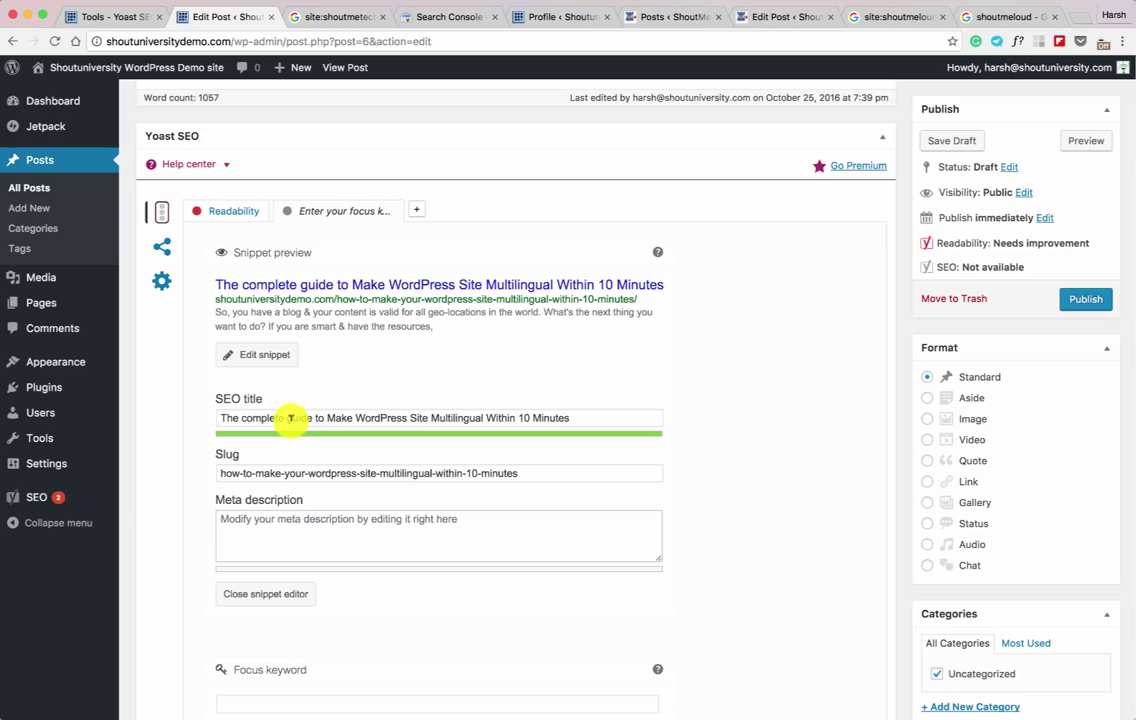
pyautogui.scroll(20, 345, 345)
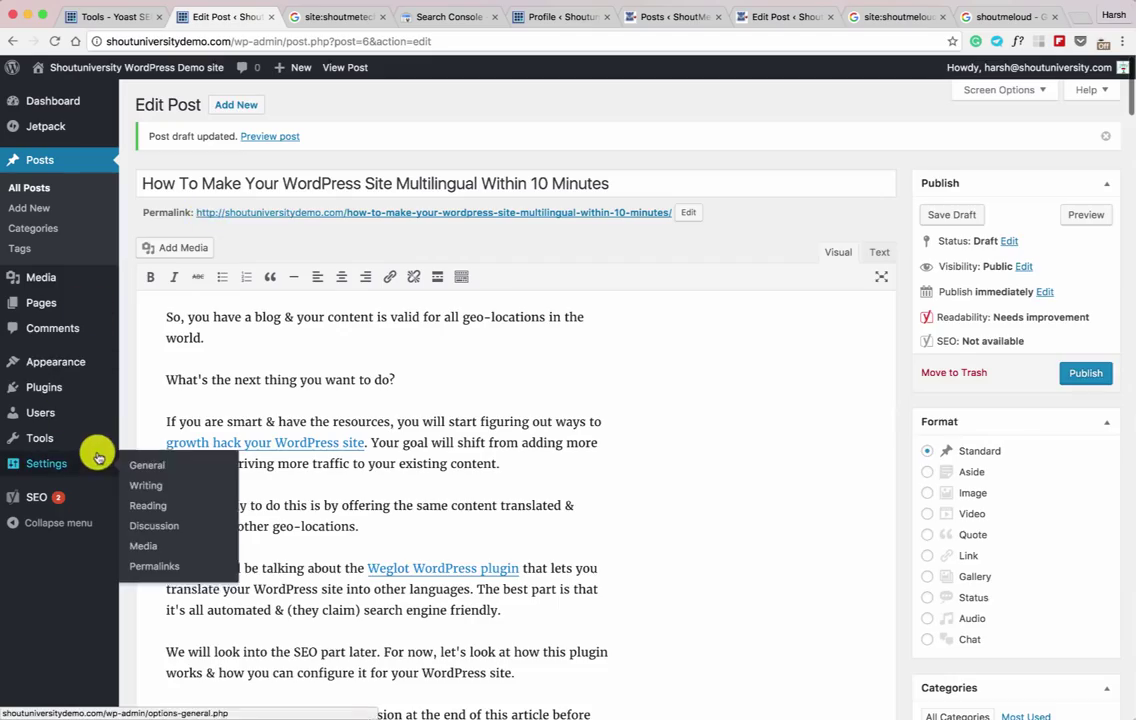
pyautogui.scroll(-20, 96, 451)
pyautogui.scroll(-20, 100, 453)
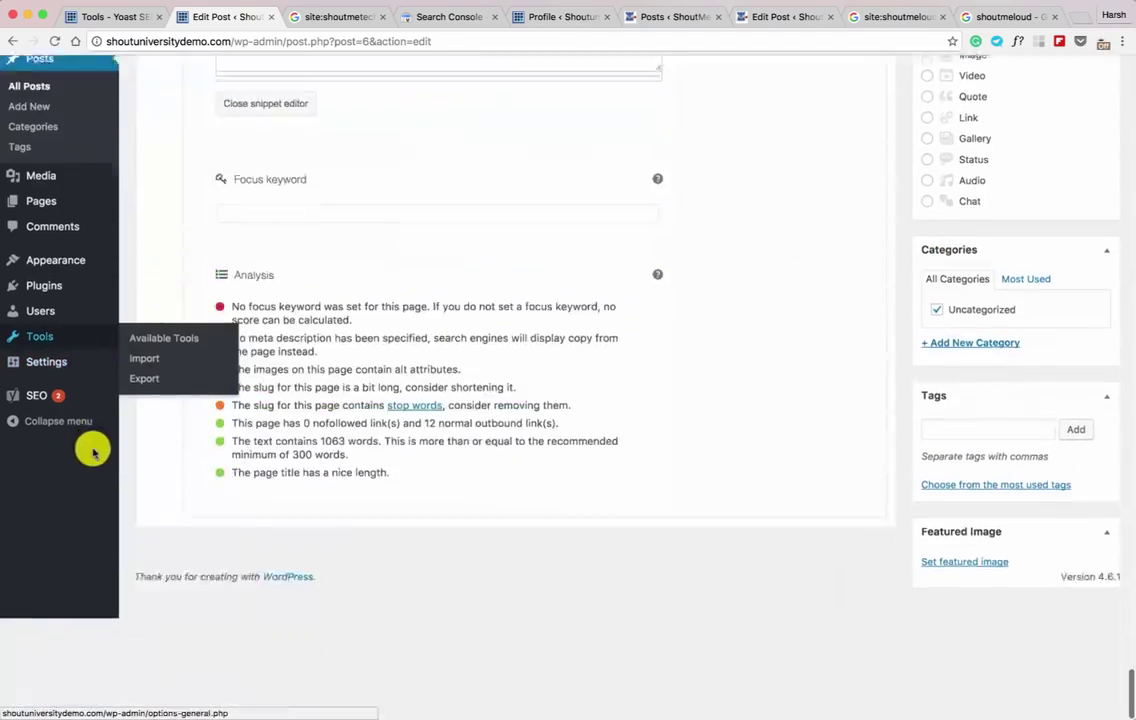
# Step: Set the meta description to "Learn how one blog added multilingual option & started driving more traffic. A free WordPress plugin call Weglot can do wonders for you."
pyautogui.scroll(5, 92, 449)
pyautogui.scroll(1, 103, 449)
pyautogui.click(271, 368)
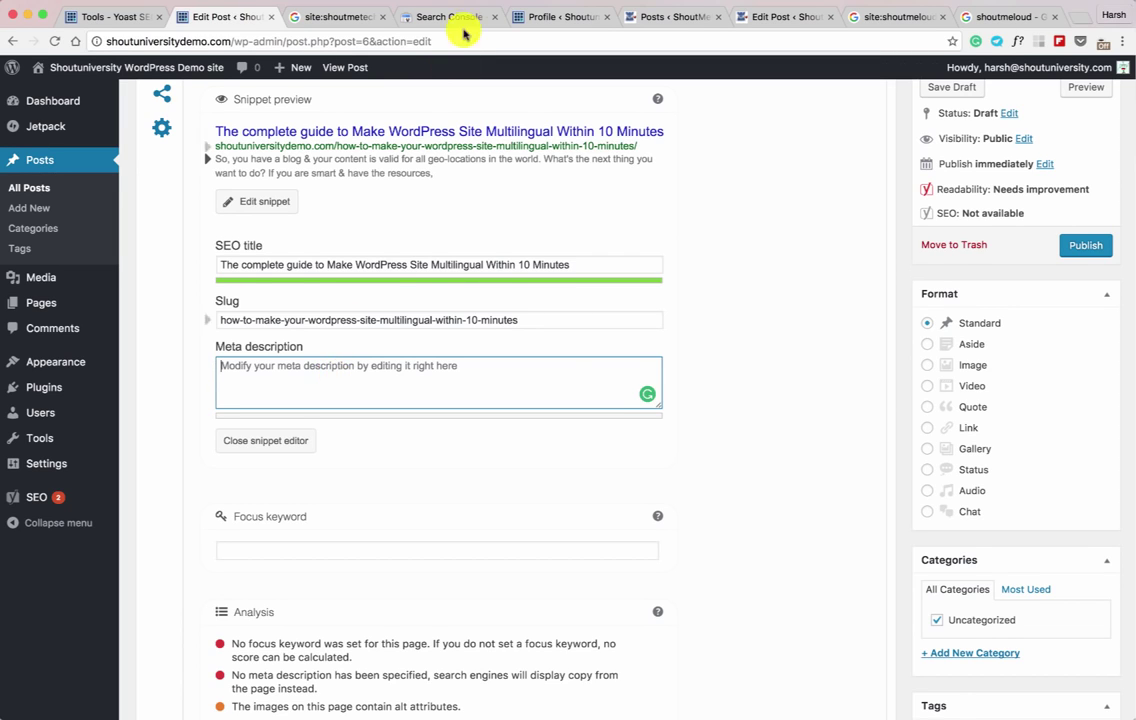
pyautogui.write('Learn how one blog added multilingual option & started driving more traffic. A free WordPress plugin call Weglot can do wonders for you.')
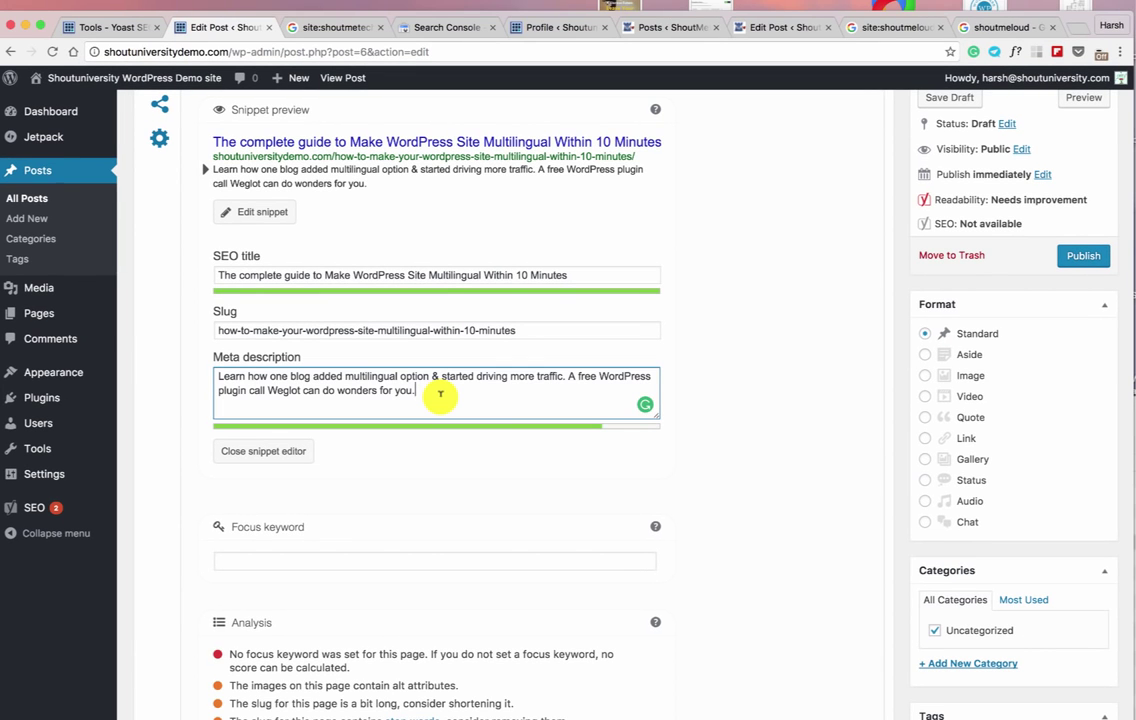
# Step: Compare the description of the "6 Latest Facebook Features" result on Google with the draft's meta description
pyautogui.click(340, 27)
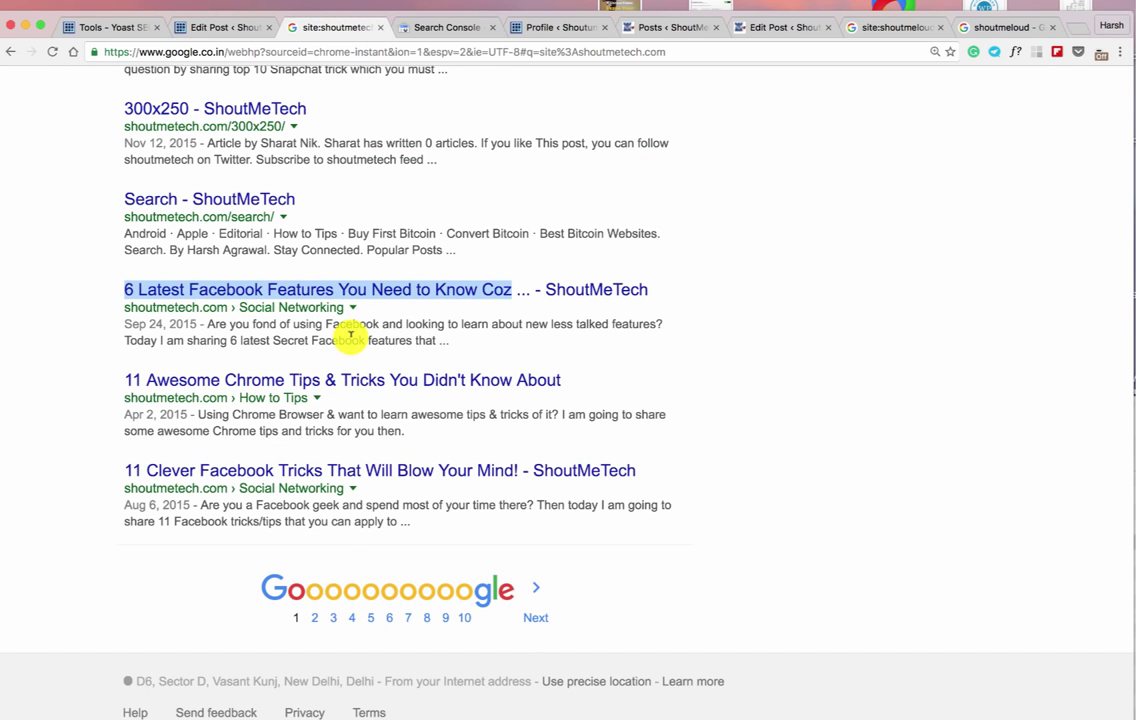
pyautogui.tripleClick(216, 324)
pyautogui.click(216, 26)
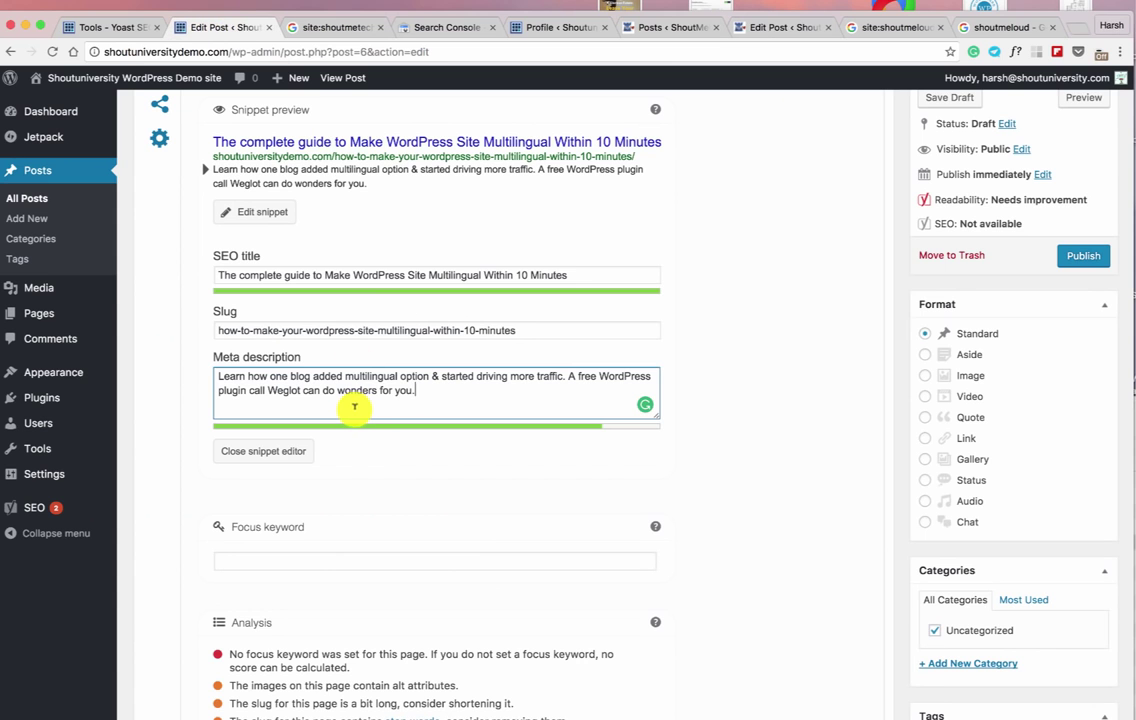
pyautogui.moveTo(444, 388); pyautogui.dragTo(229, 376)
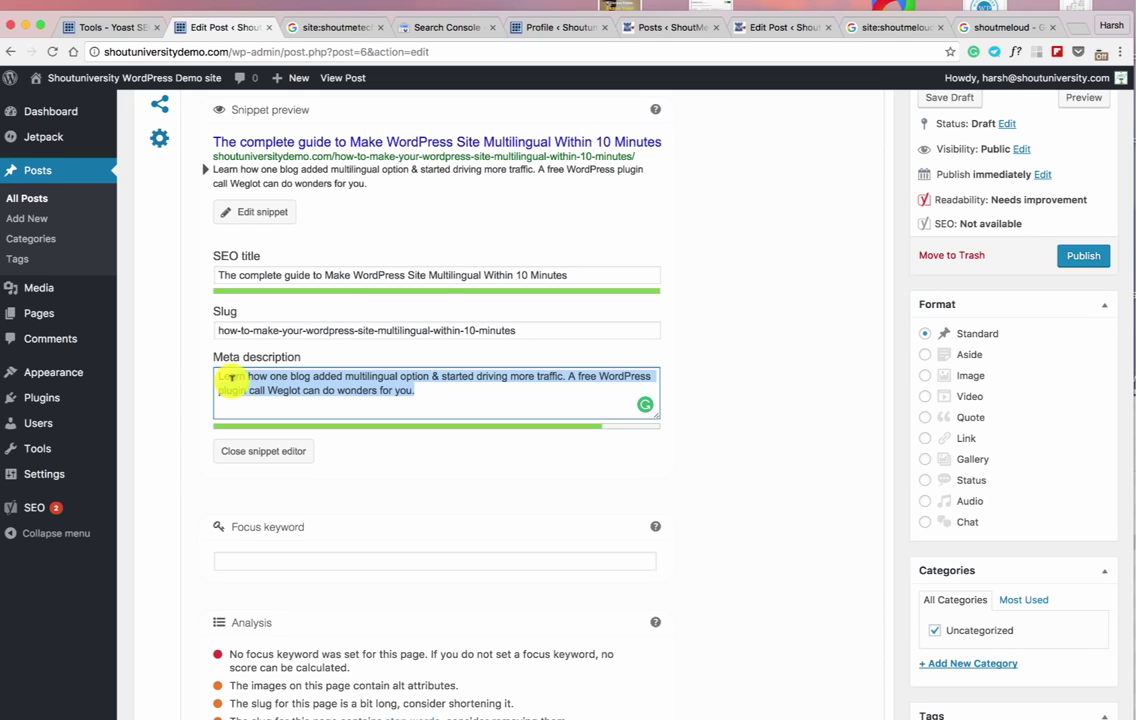
# Step: Set the draft's Twitter title in Yoast's social settings to "How To Make Your #WordPress Site Multilingual Within 10 Minutes"
pyautogui.scroll(4, 231, 377)
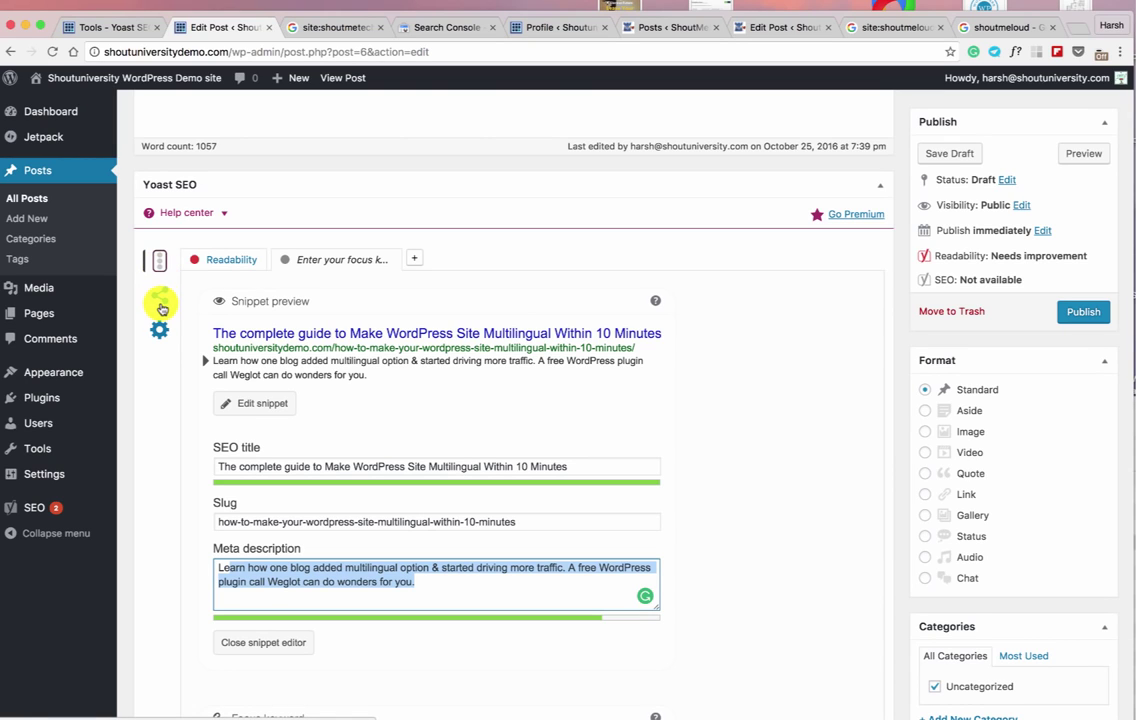
pyautogui.click(161, 306)
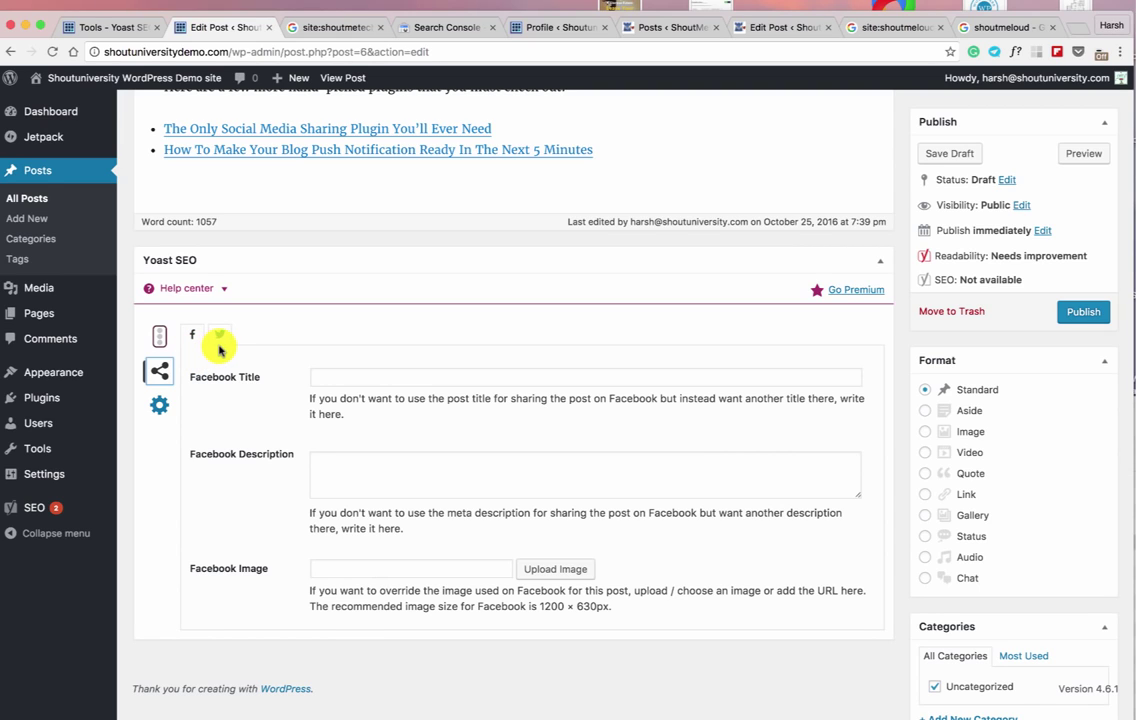
pyautogui.click(373, 375)
pyautogui.click(219, 334)
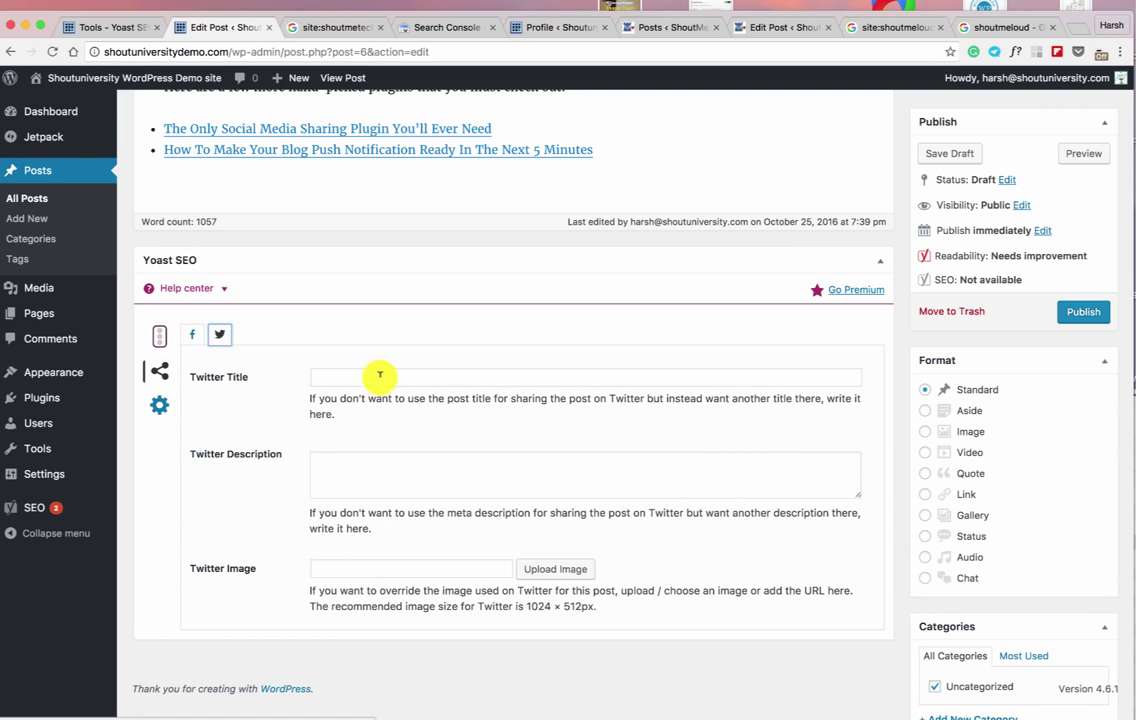
pyautogui.click(365, 376)
pyautogui.write('How To Make Your WordPress Site Multilingual Within 10 Minutes')
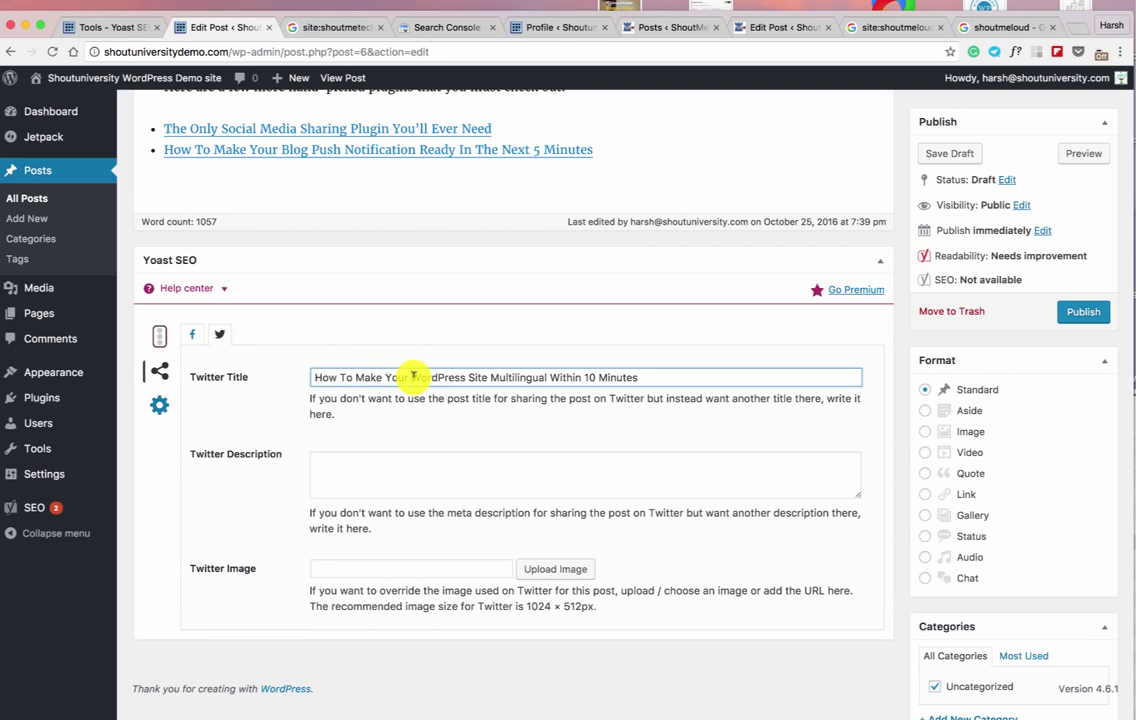
pyautogui.write('#')
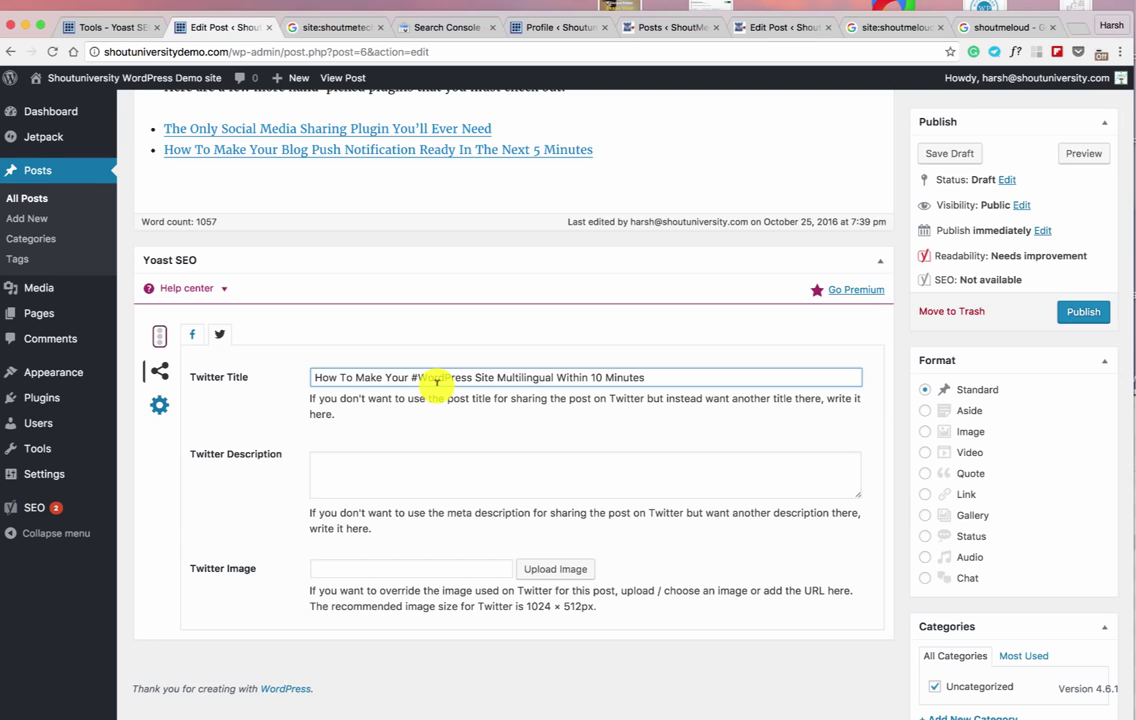
# Step: Set the draft's Facebook image to 1-Facebook.png from the media library
pyautogui.click(453, 569)
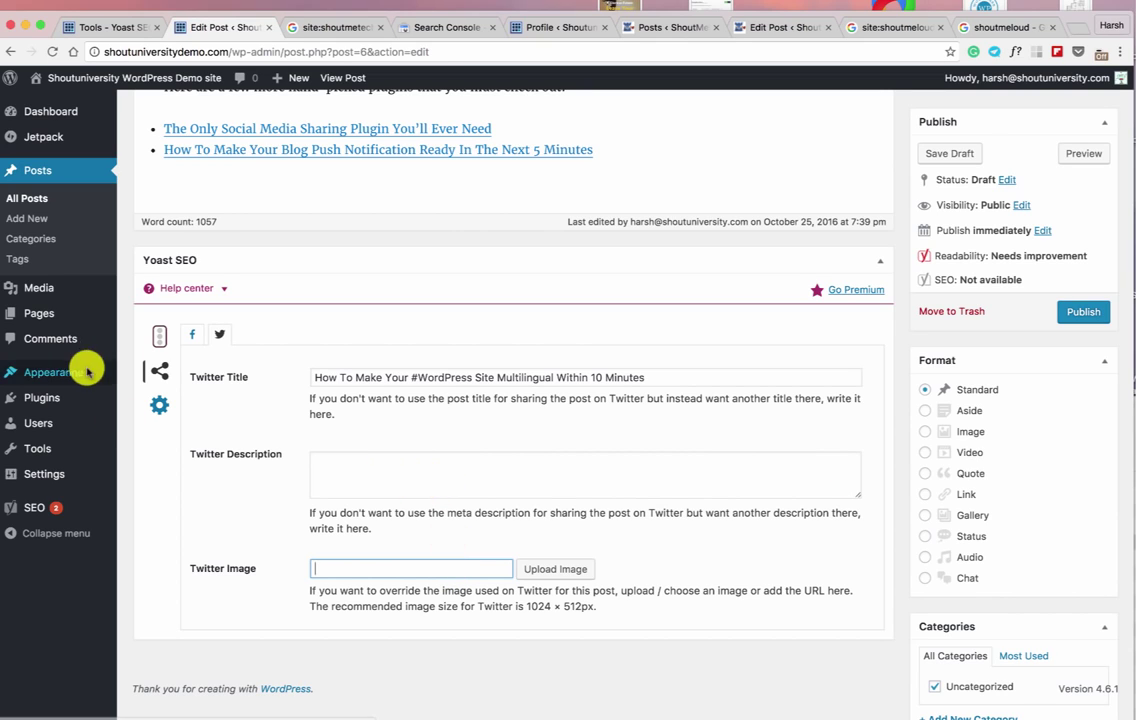
pyautogui.click(192, 334)
pyautogui.click(557, 570)
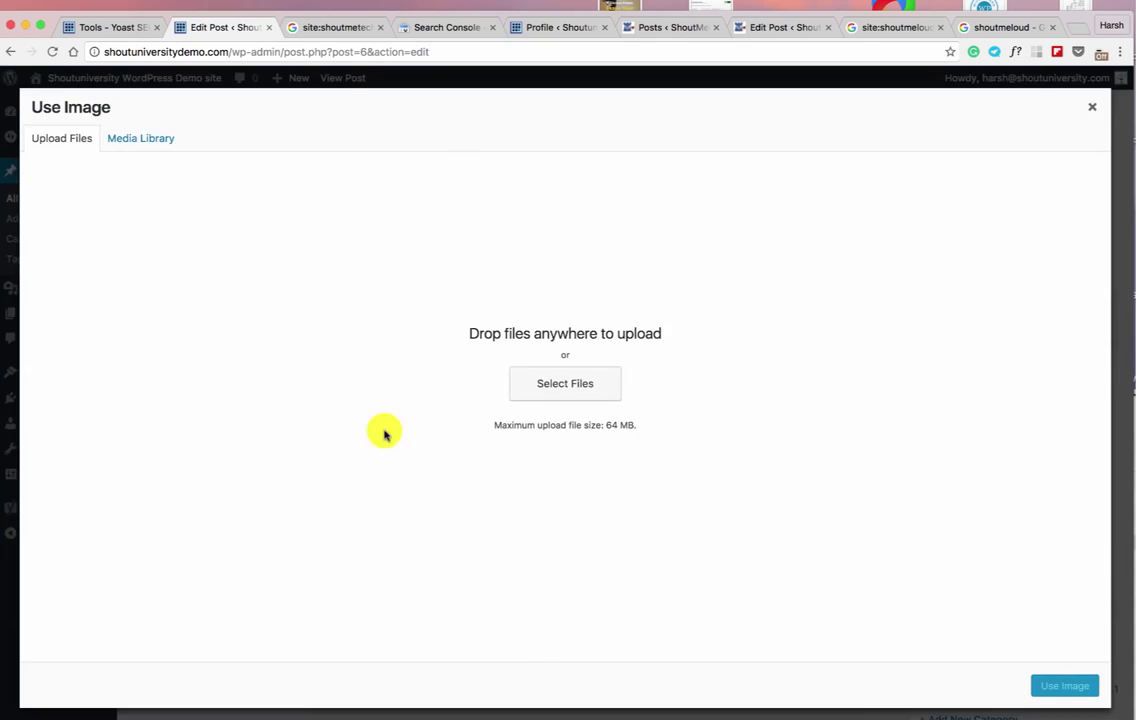
pyautogui.click(141, 140)
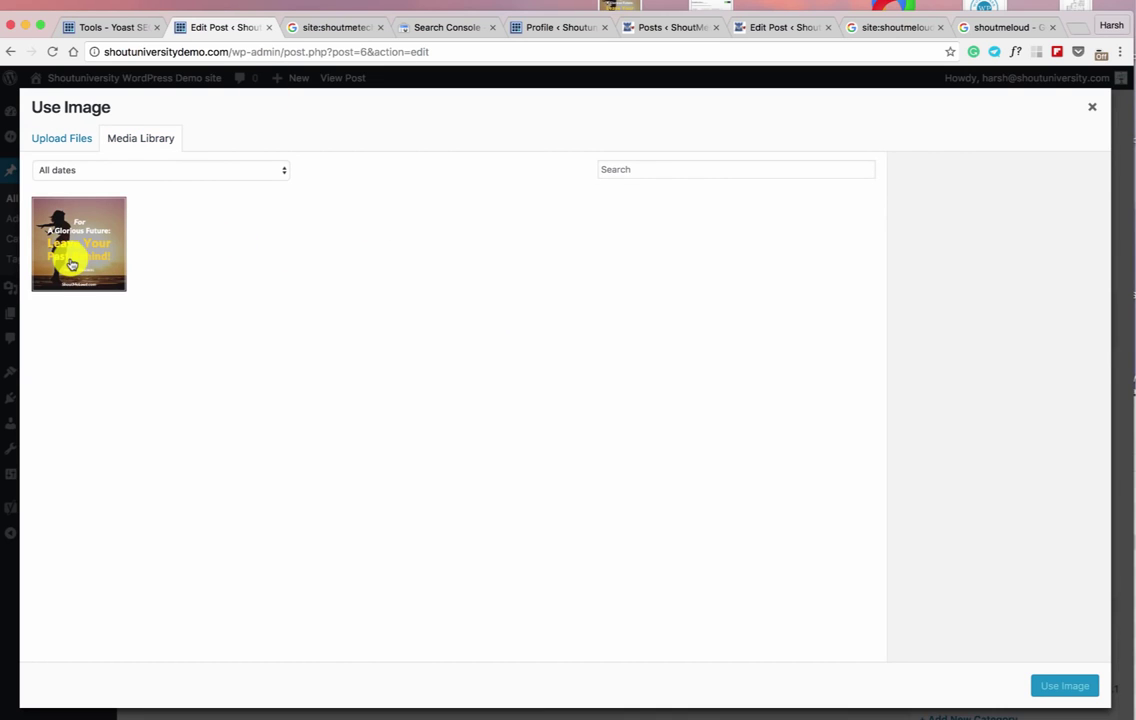
pyautogui.click(64, 222)
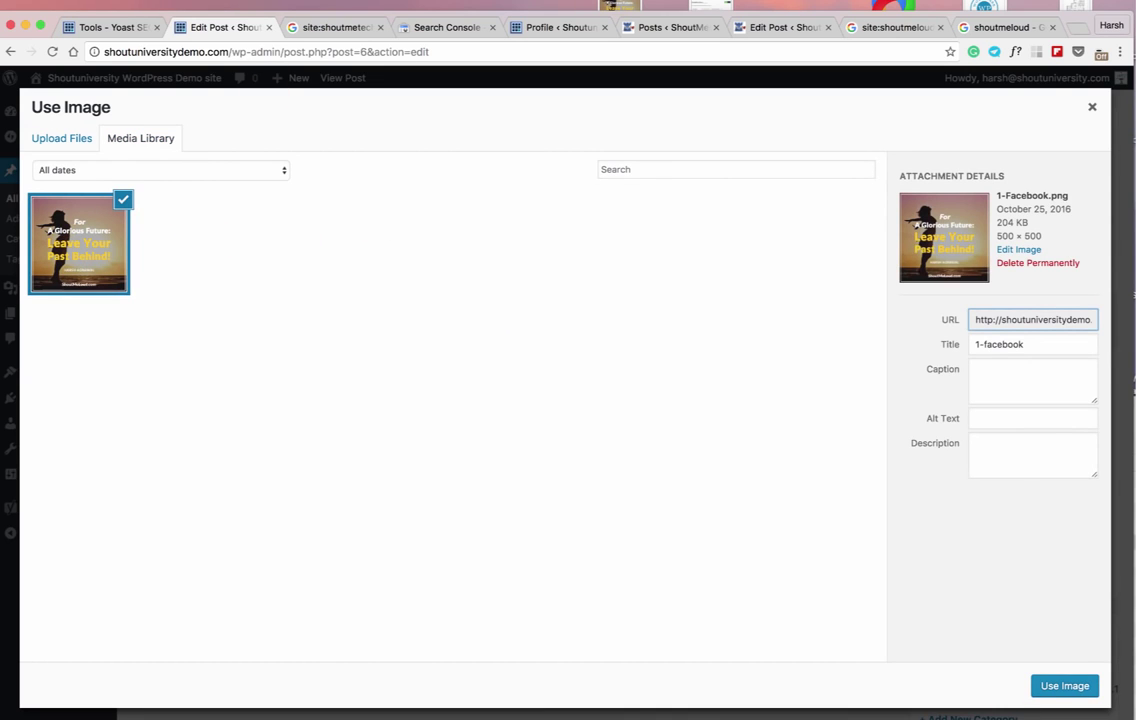
pyautogui.click(1066, 686)
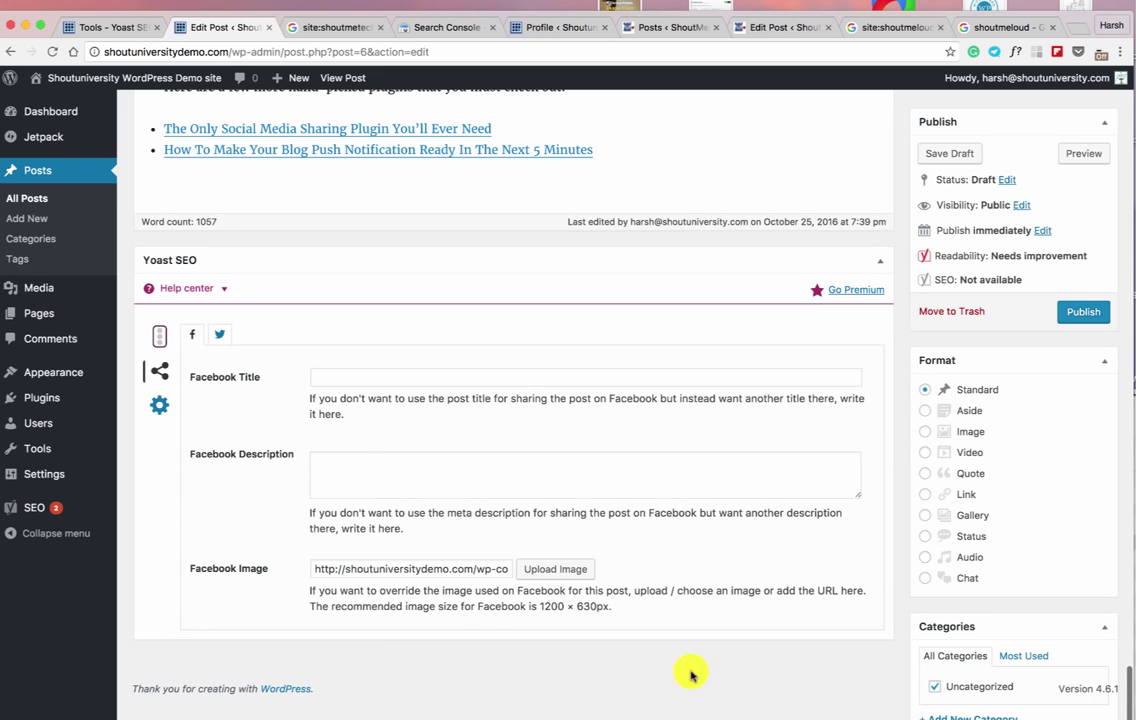
# Step: Check the recommended Twitter image size and use the existing media library picture as the draft's Twitter image
pyautogui.click(220, 334)
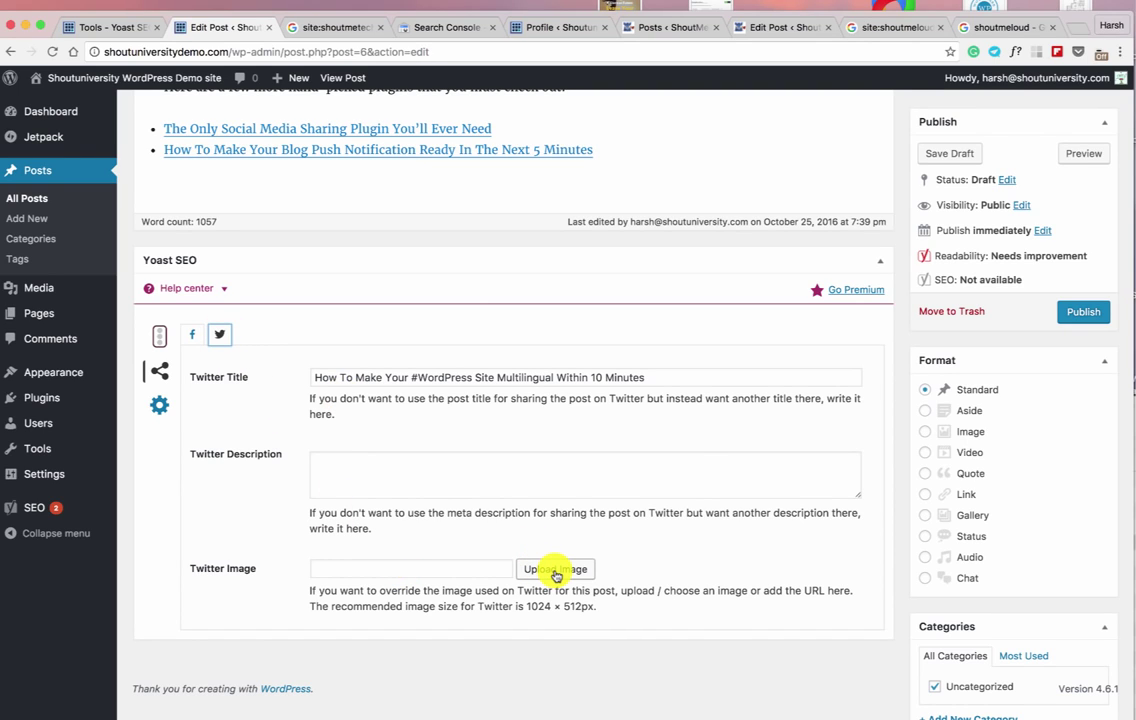
pyautogui.click(596, 603)
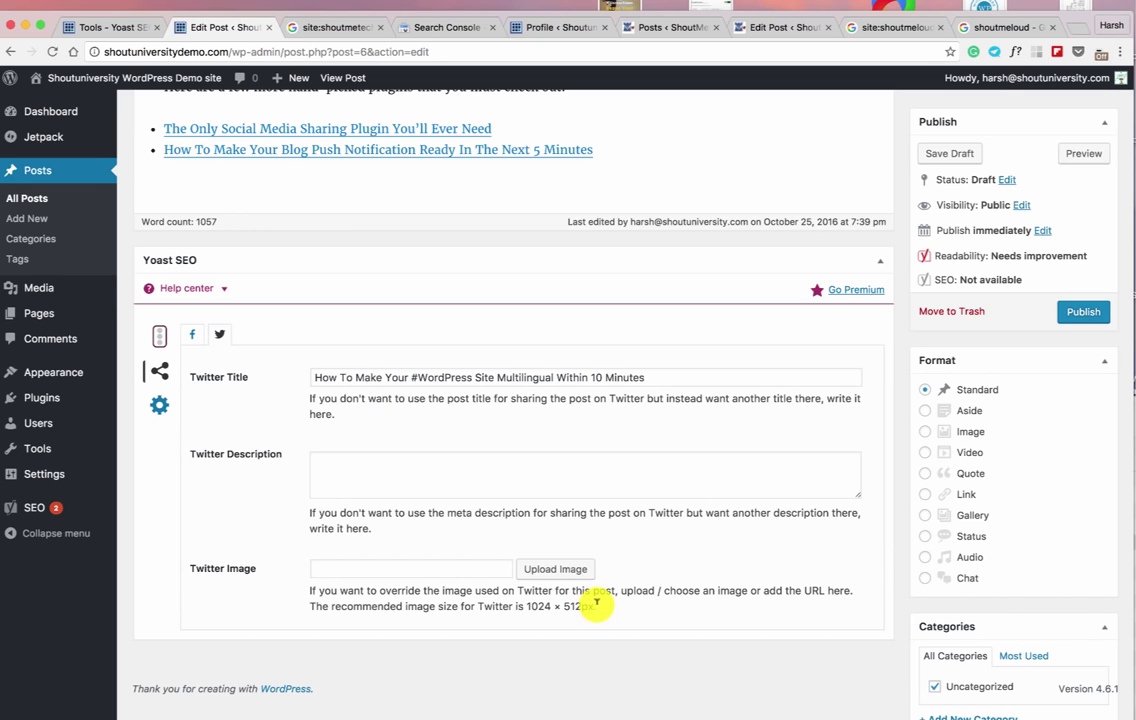
pyautogui.moveTo(596, 603); pyautogui.dragTo(520, 605)
pyautogui.click(553, 568)
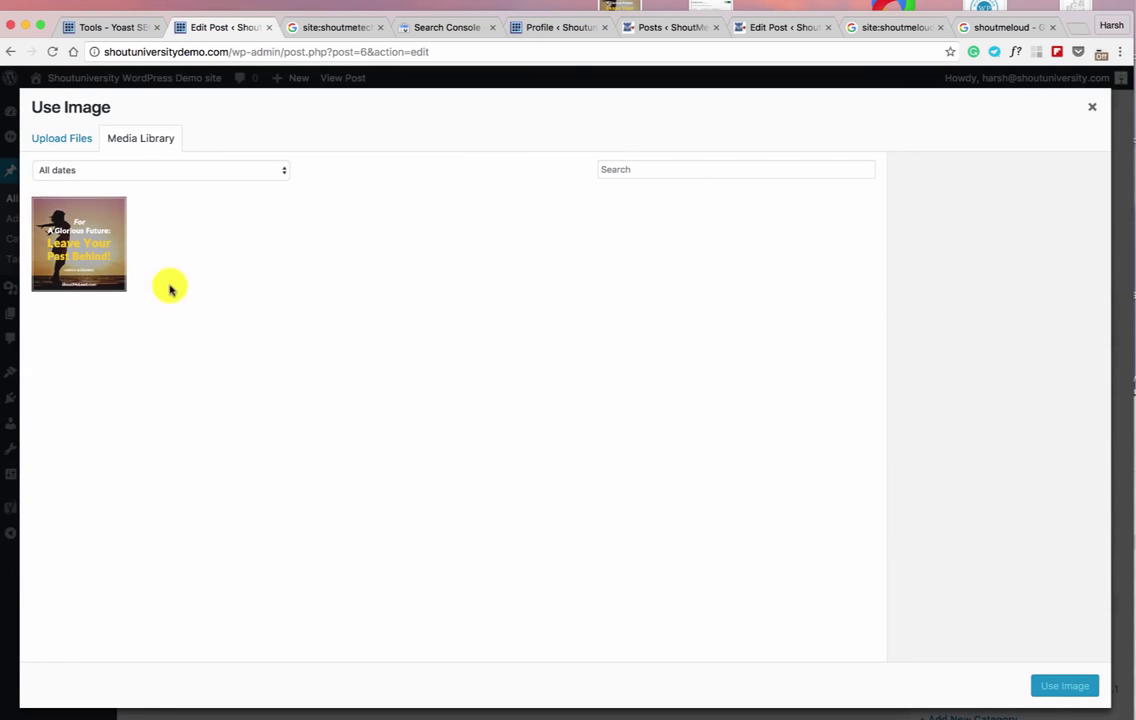
pyautogui.click(122, 250)
pyautogui.click(1065, 686)
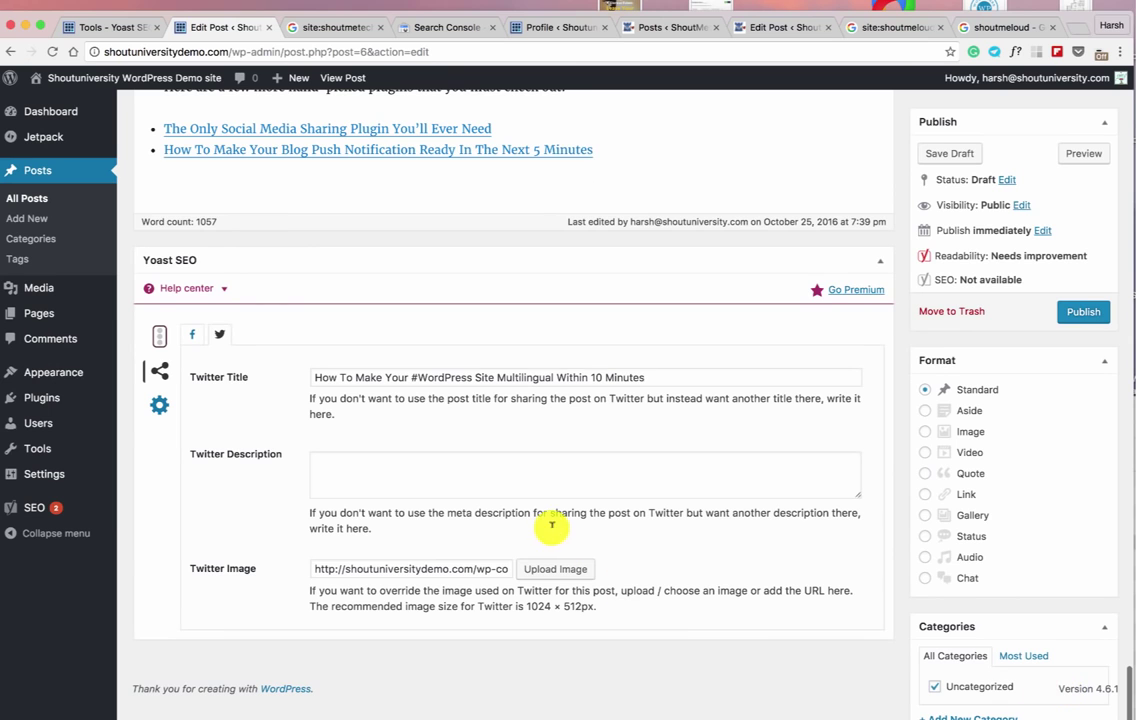
# Step: Review the images in the post body and the draft's Facebook and Twitter sharing fields
pyautogui.scroll(20, 551, 524)
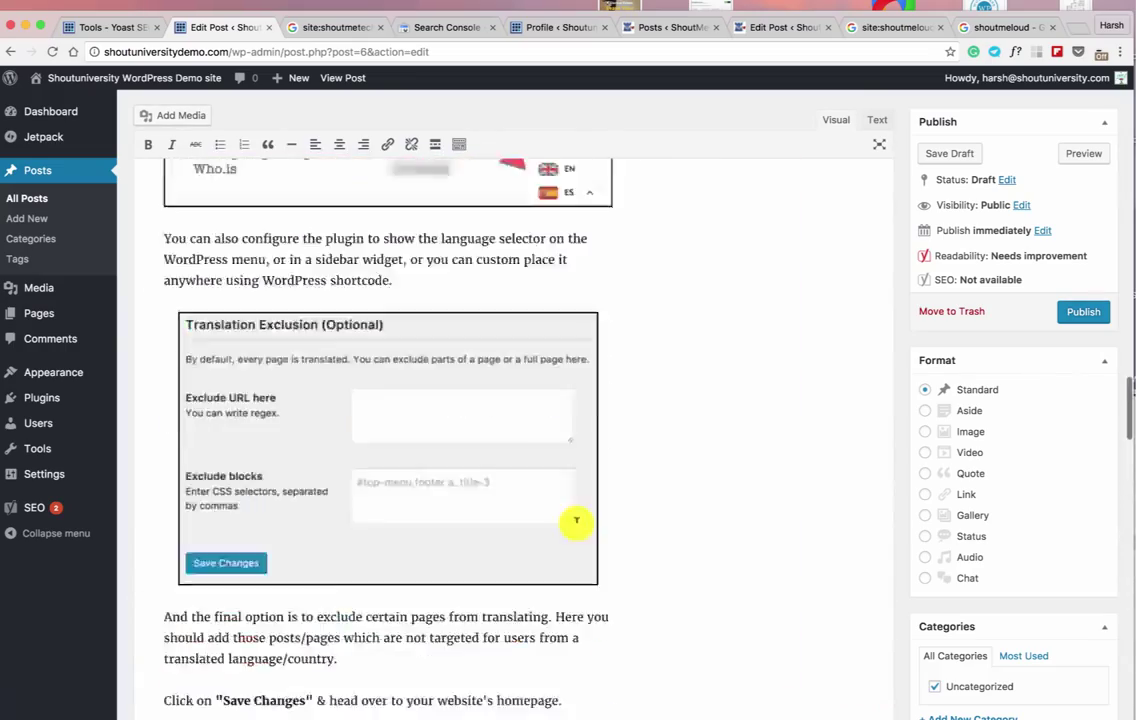
pyautogui.scroll(20, 576, 520)
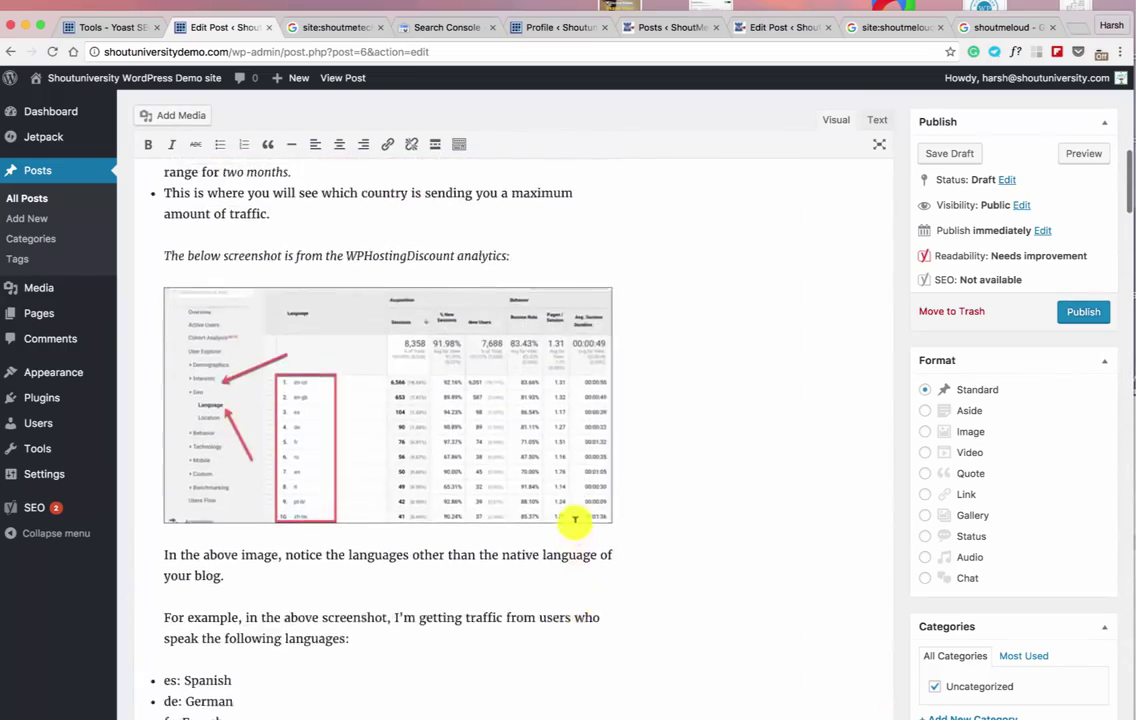
pyautogui.scroll(1, 576, 520)
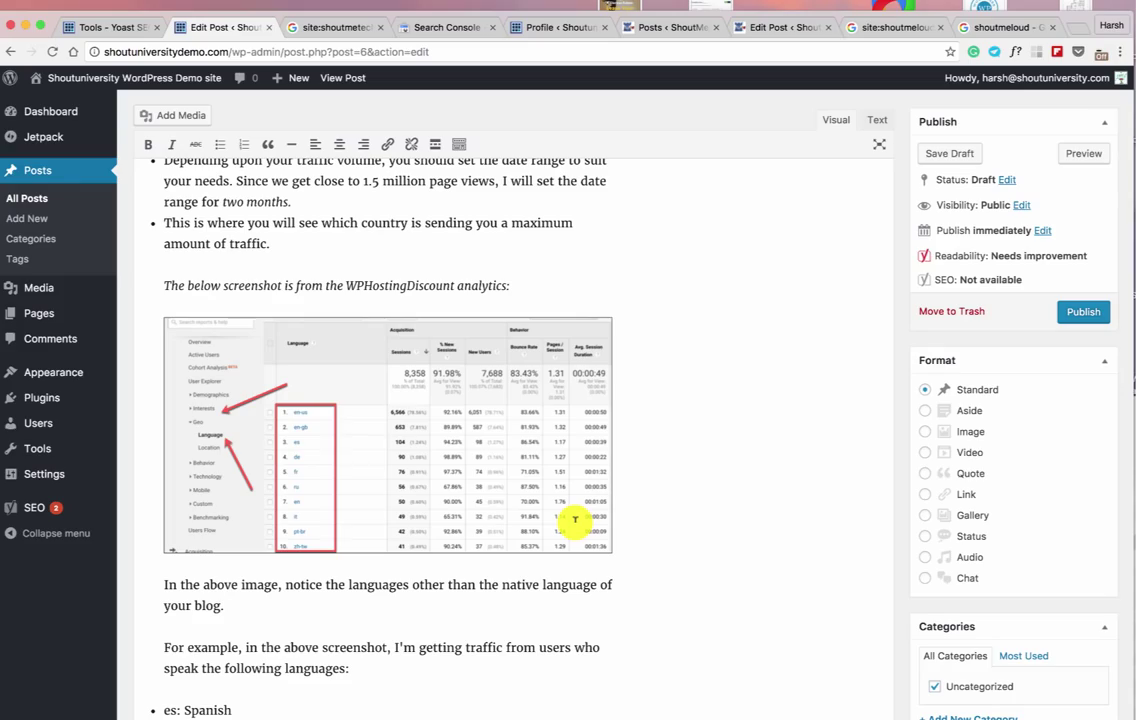
pyautogui.scroll(-20, 576, 520)
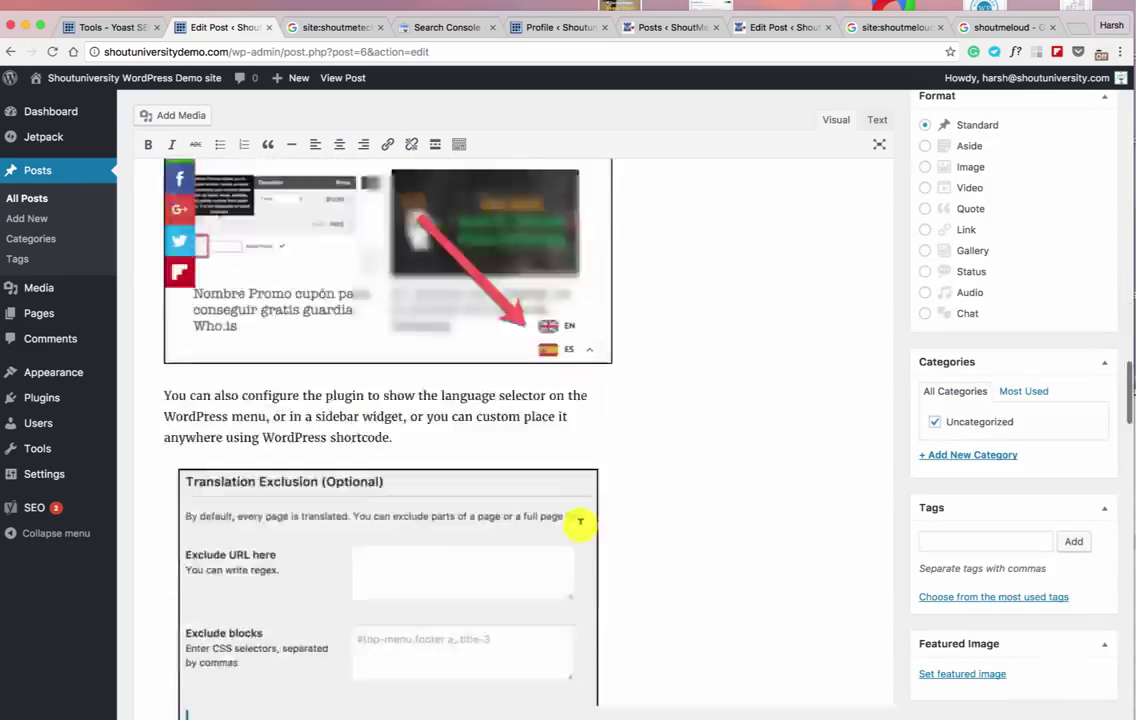
pyautogui.scroll(-10, 580, 524)
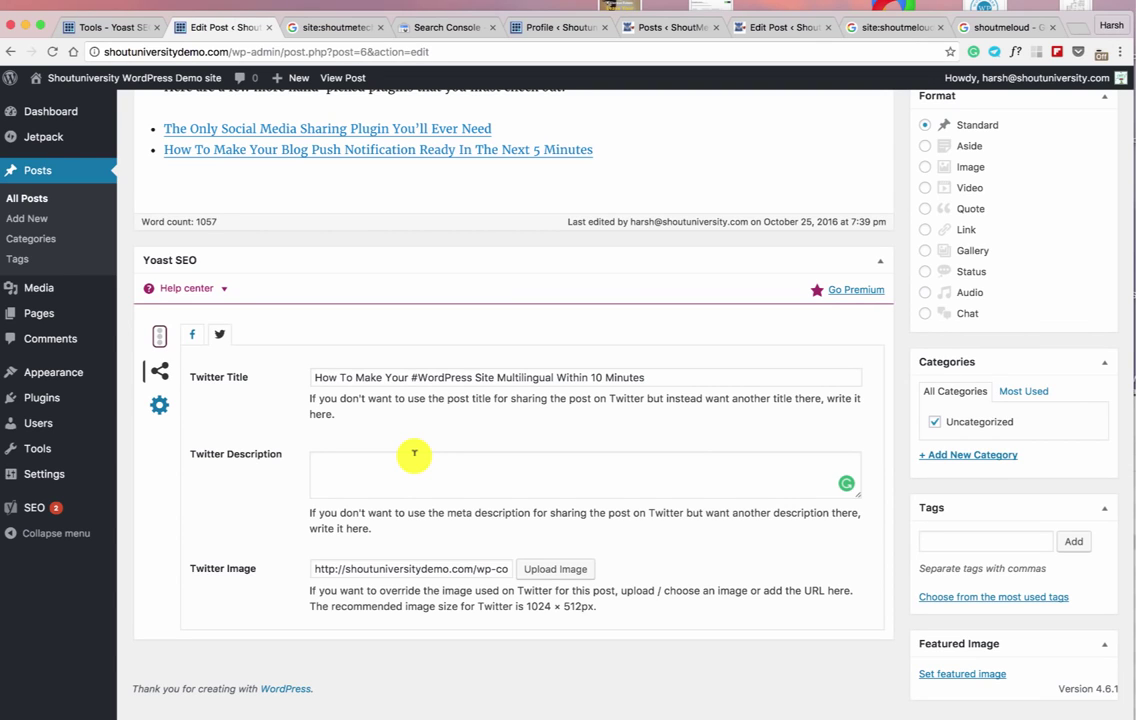
pyautogui.click(192, 335)
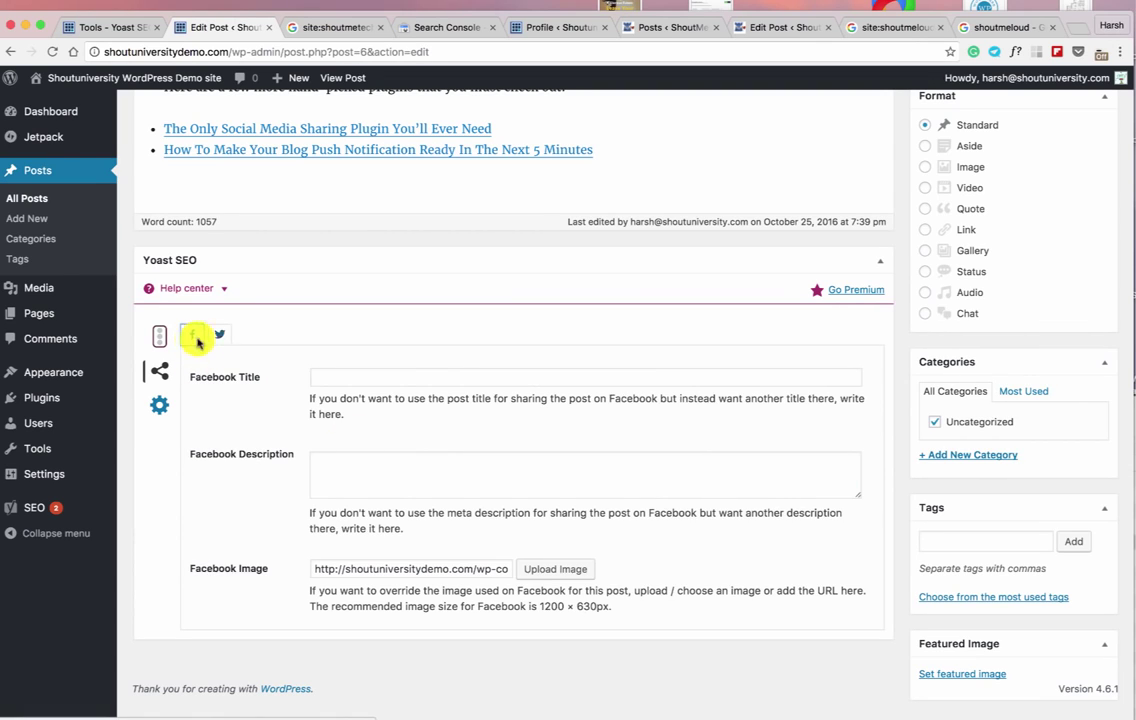
pyautogui.click(396, 378)
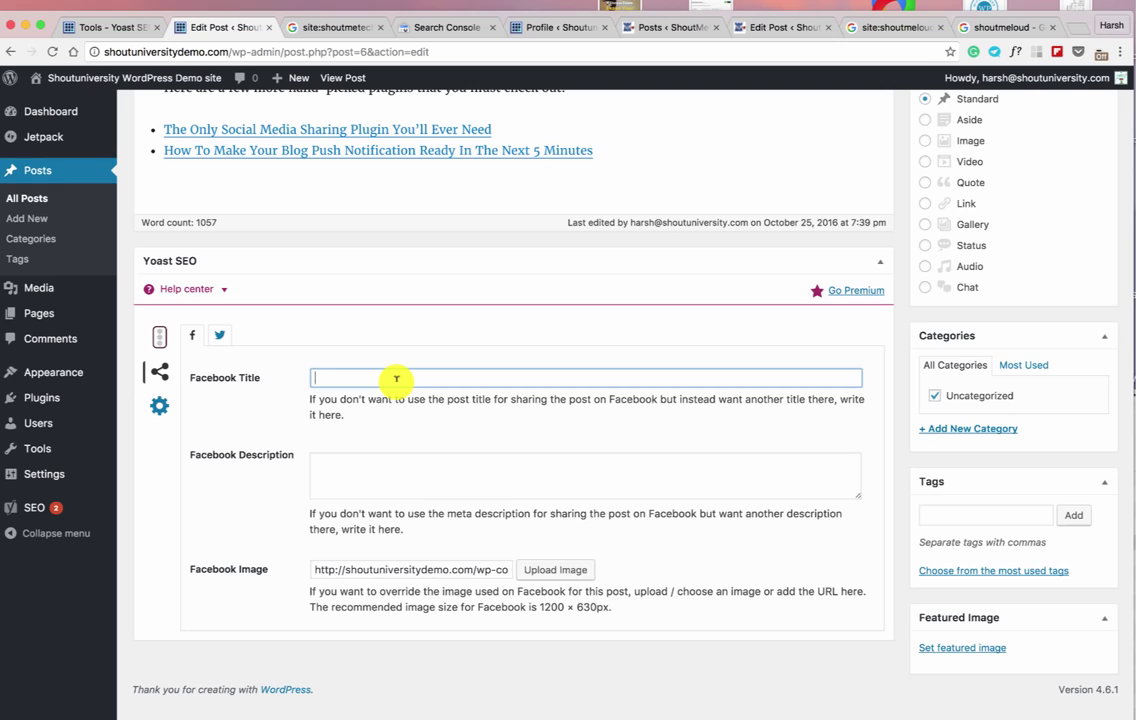
pyautogui.click(219, 336)
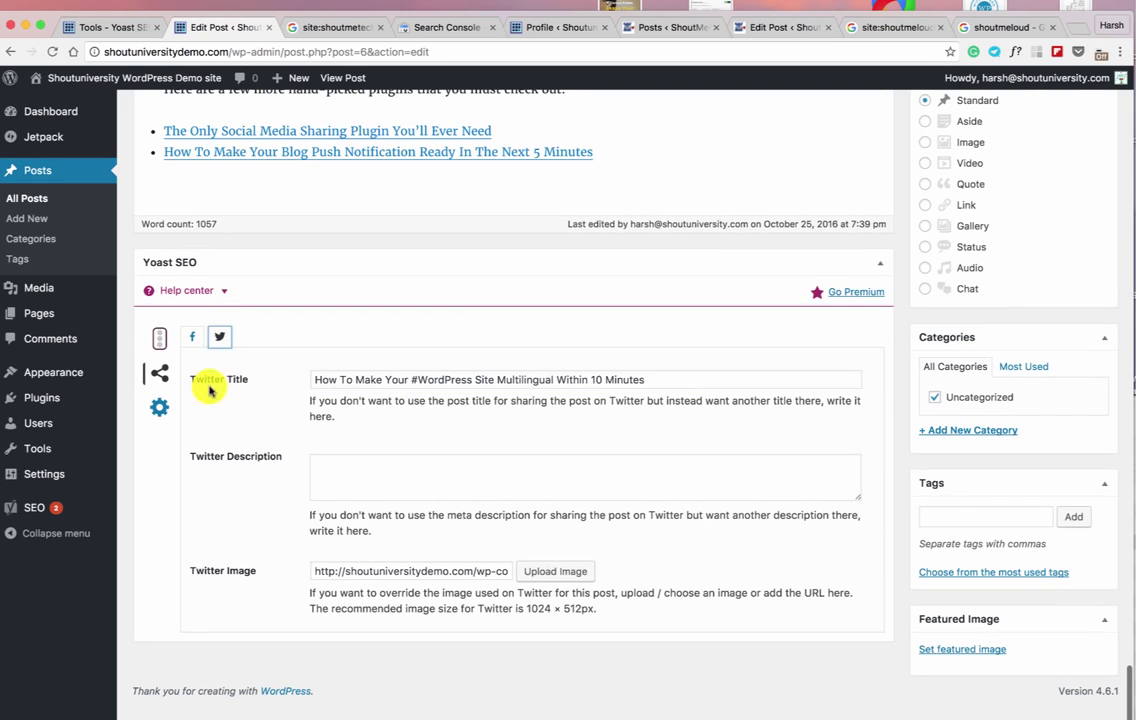
# Step: In the draft's advanced Yoast settings, set Meta robots index to noindex and Meta robots follow to nofollow
pyautogui.click(161, 407)
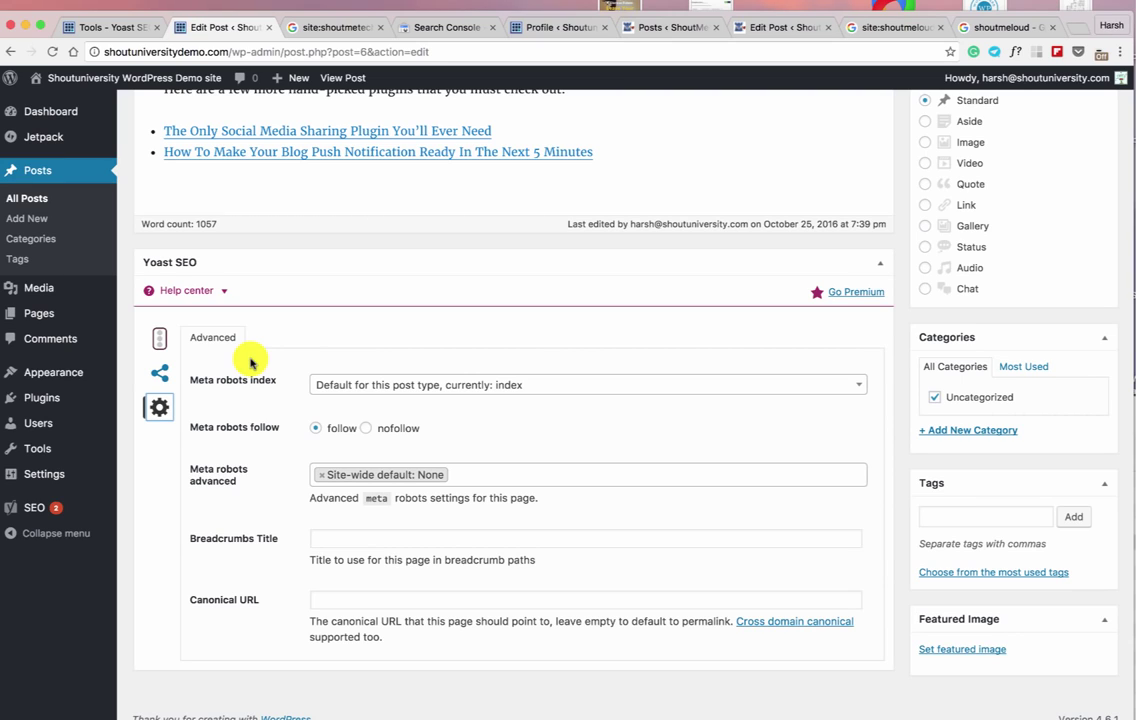
pyautogui.click(358, 388)
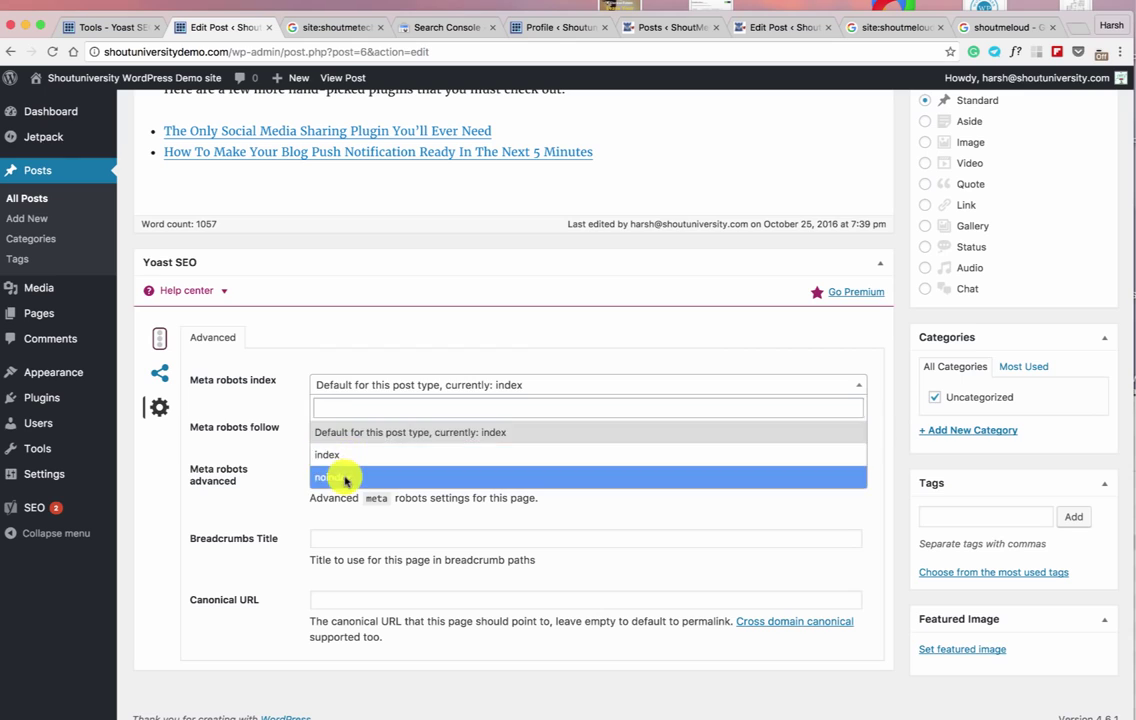
pyautogui.click(342, 475)
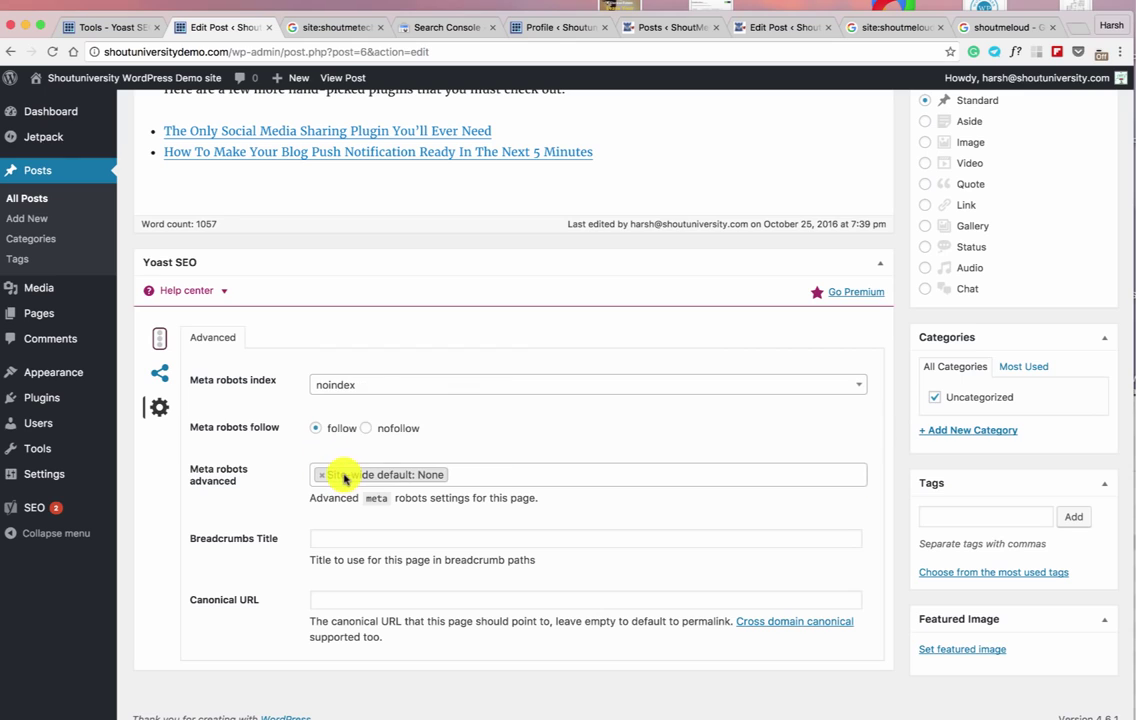
pyautogui.click(299, 152)
pyautogui.click(301, 130)
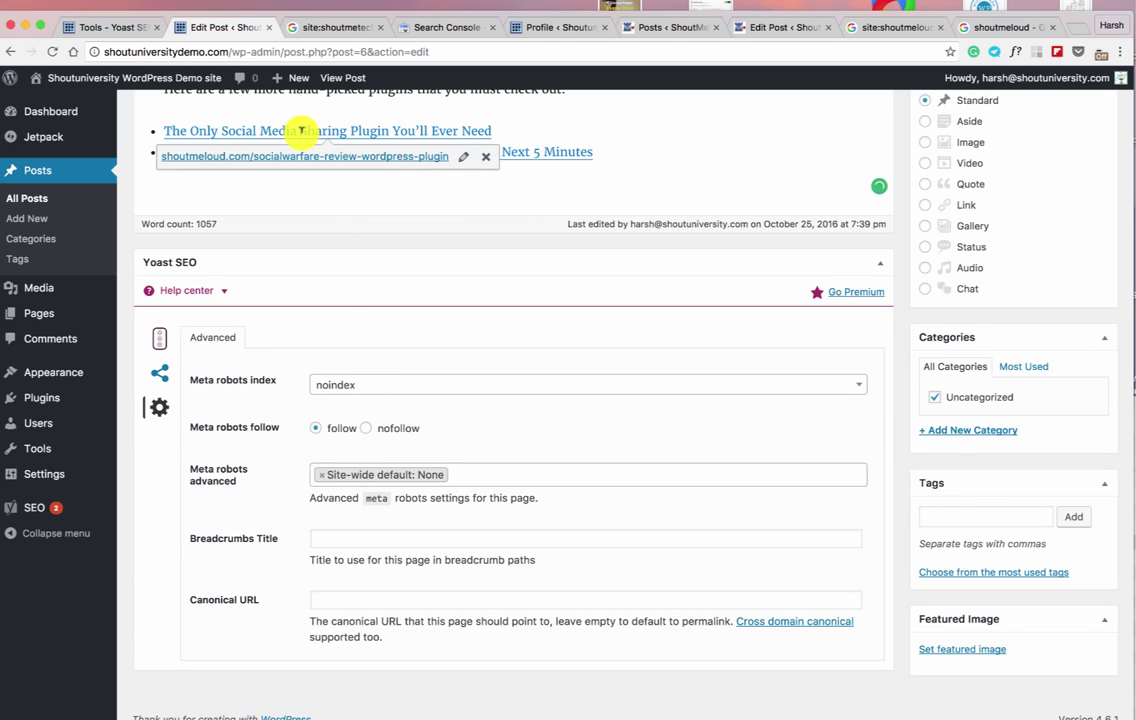
pyautogui.click(365, 429)
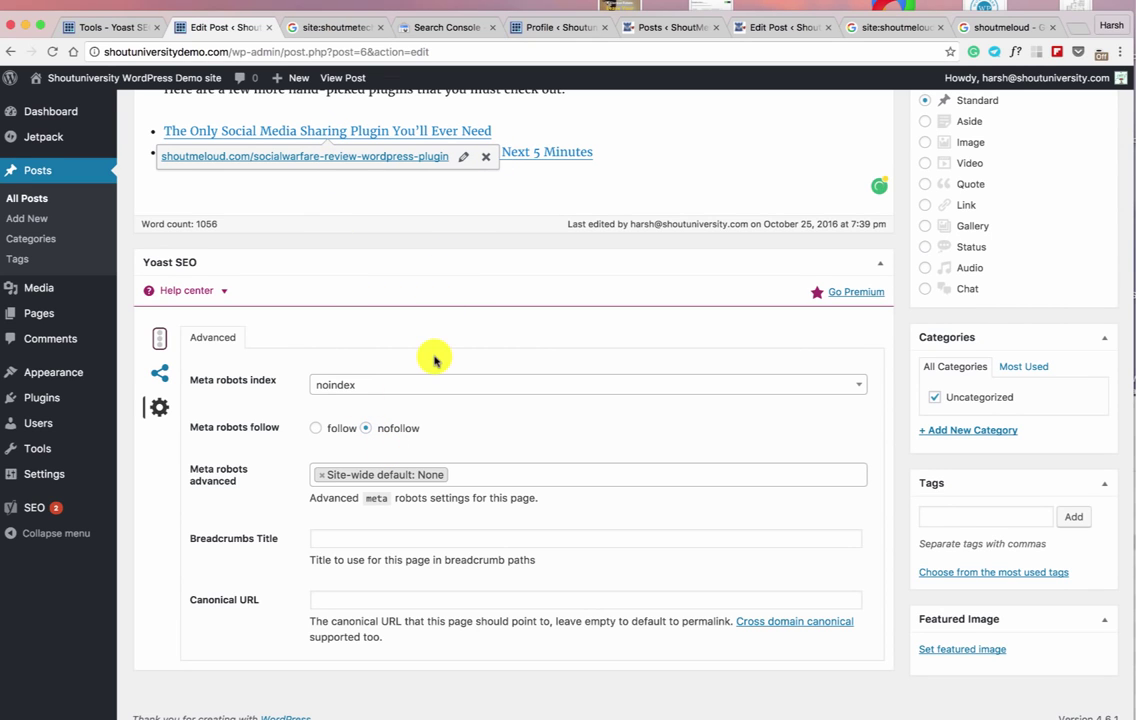
# Step: Review the draft's Canonical URL setting and switch to the Shout University Courses page
pyautogui.scroll(-2, 431, 355)
pyautogui.click(342, 567)
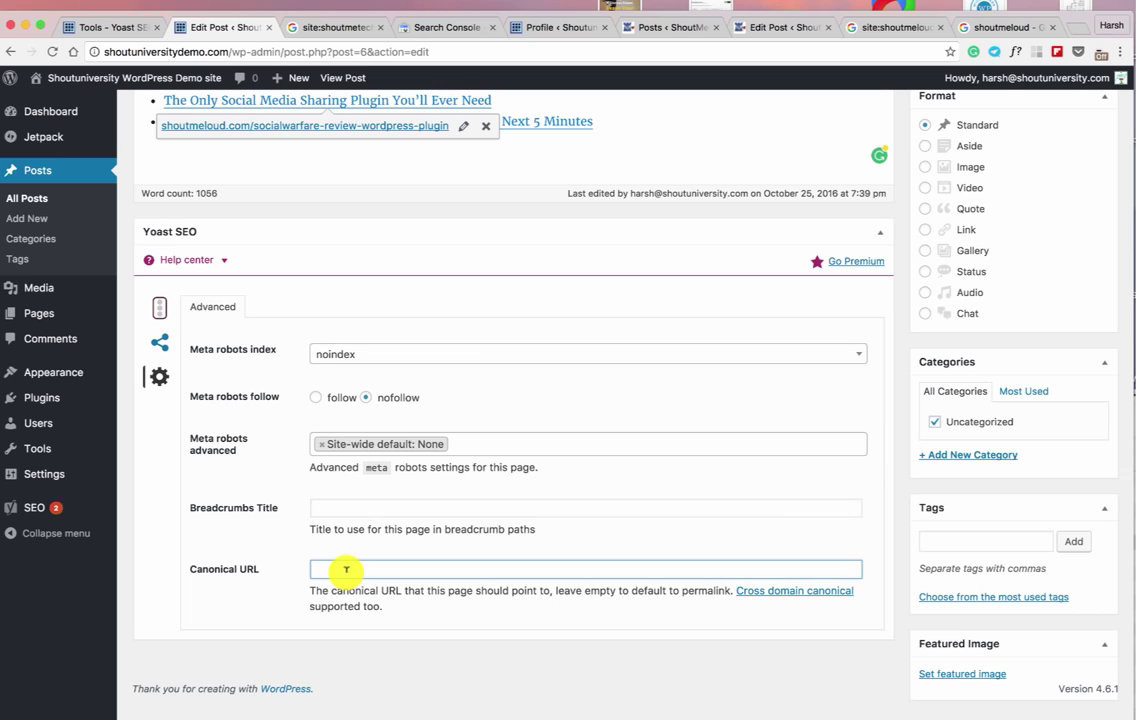
pyautogui.scroll(-1, 350, 570)
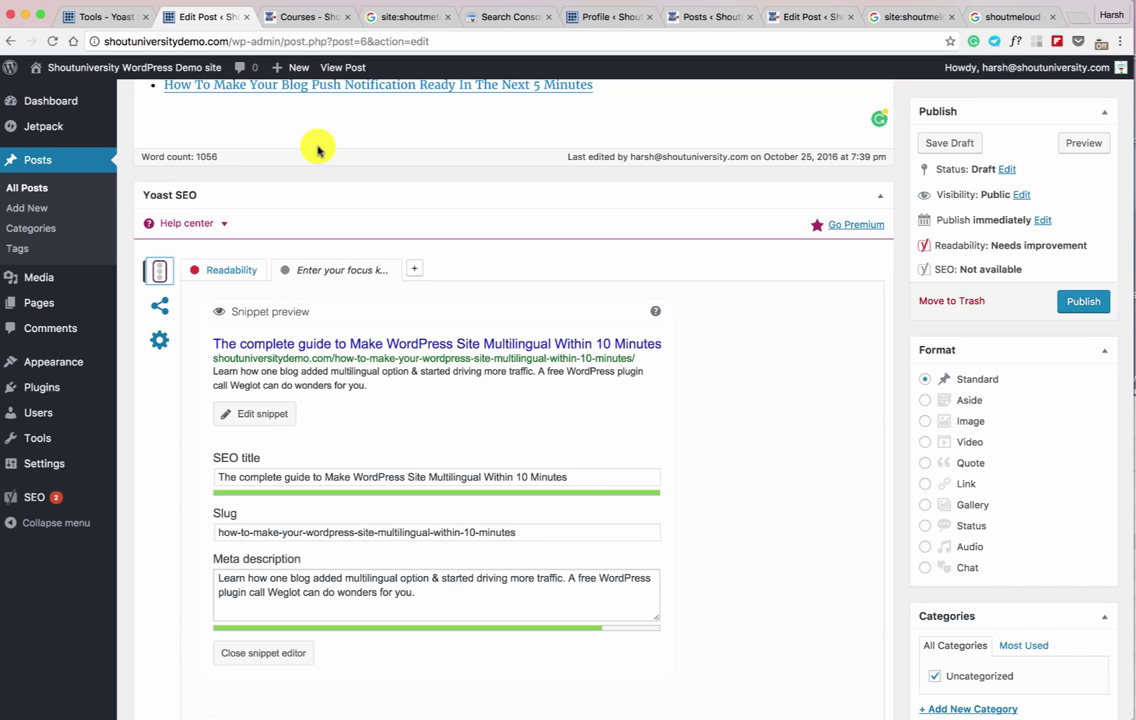
pyautogui.hotkey('ctrl', 'Tab')
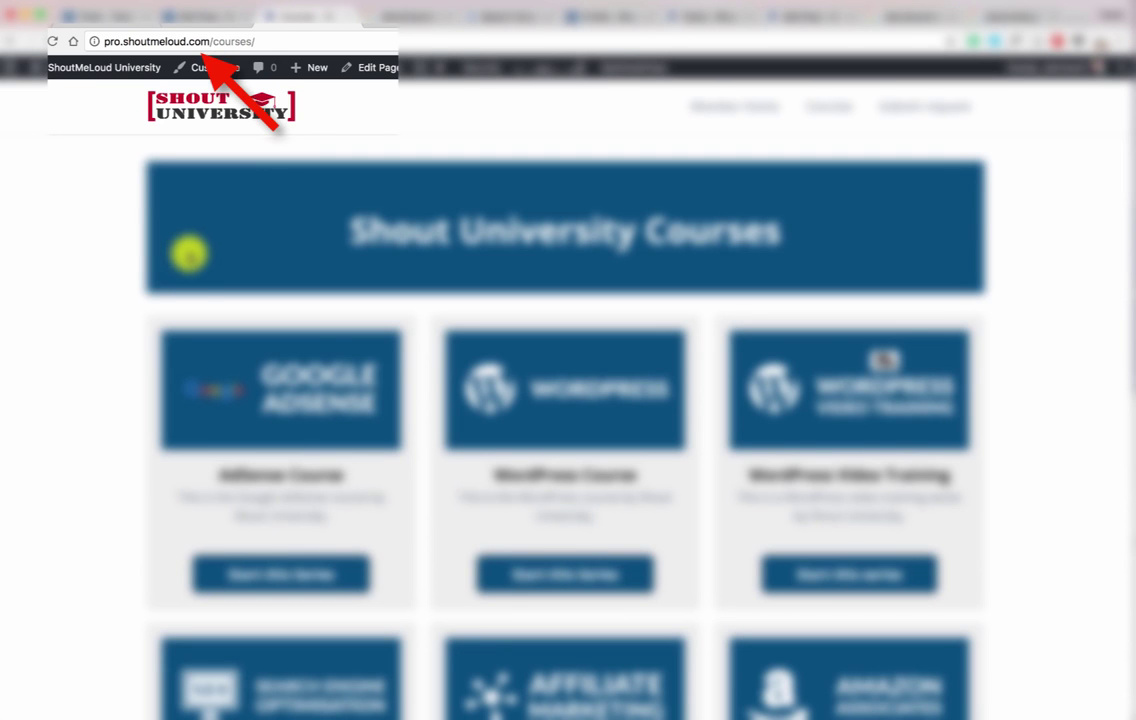
# Step: Look through the Shout University courses, opening the Affiliate Marketing Course series in a new tab, and return to the draft post's editor
pyautogui.scroll(-3, 185, 250)
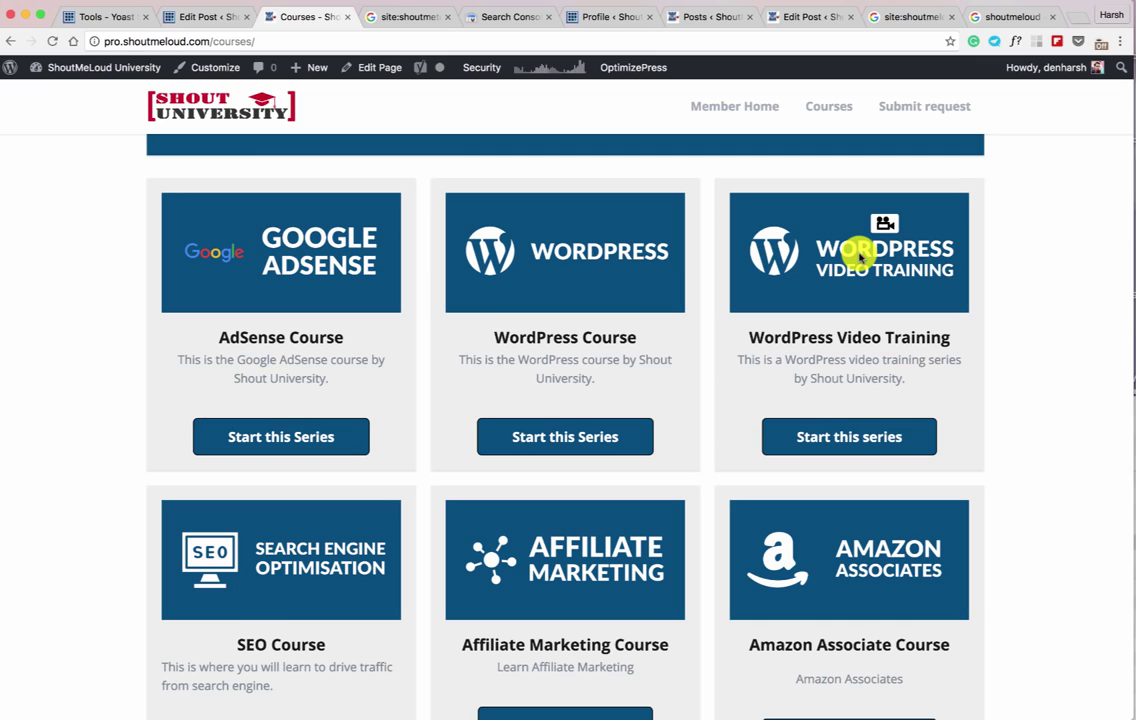
pyautogui.scroll(-2, 630, 388)
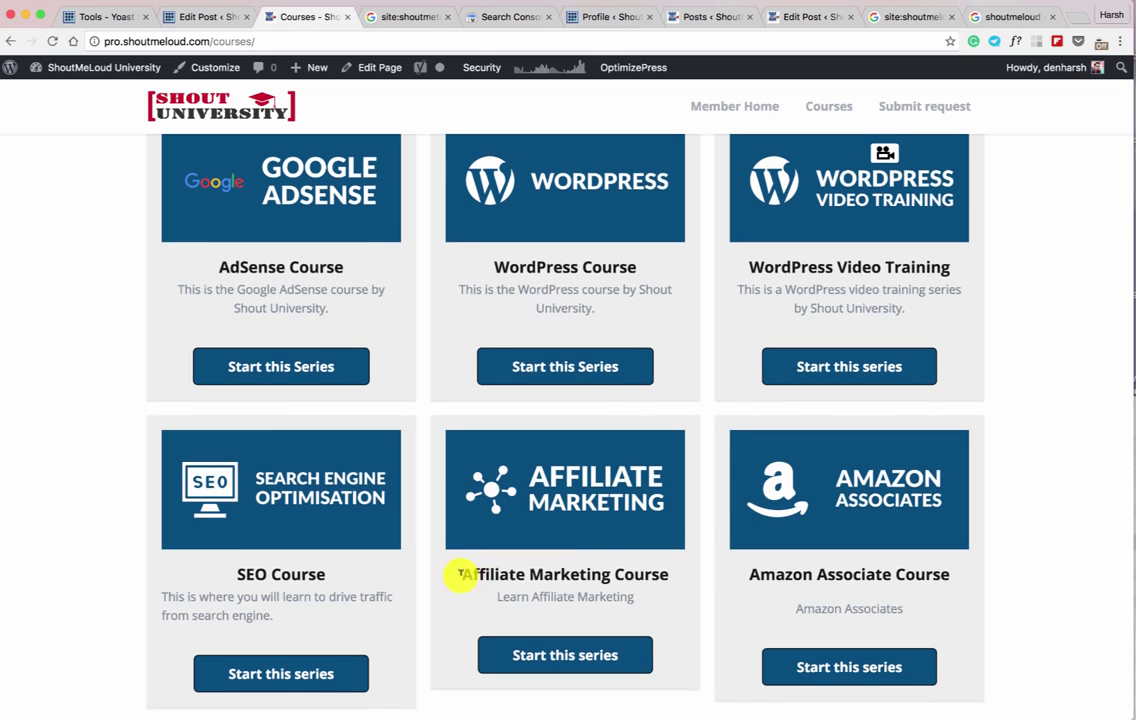
pyautogui.moveTo(462, 576); pyautogui.dragTo(680, 664)
pyautogui.click(617, 575)
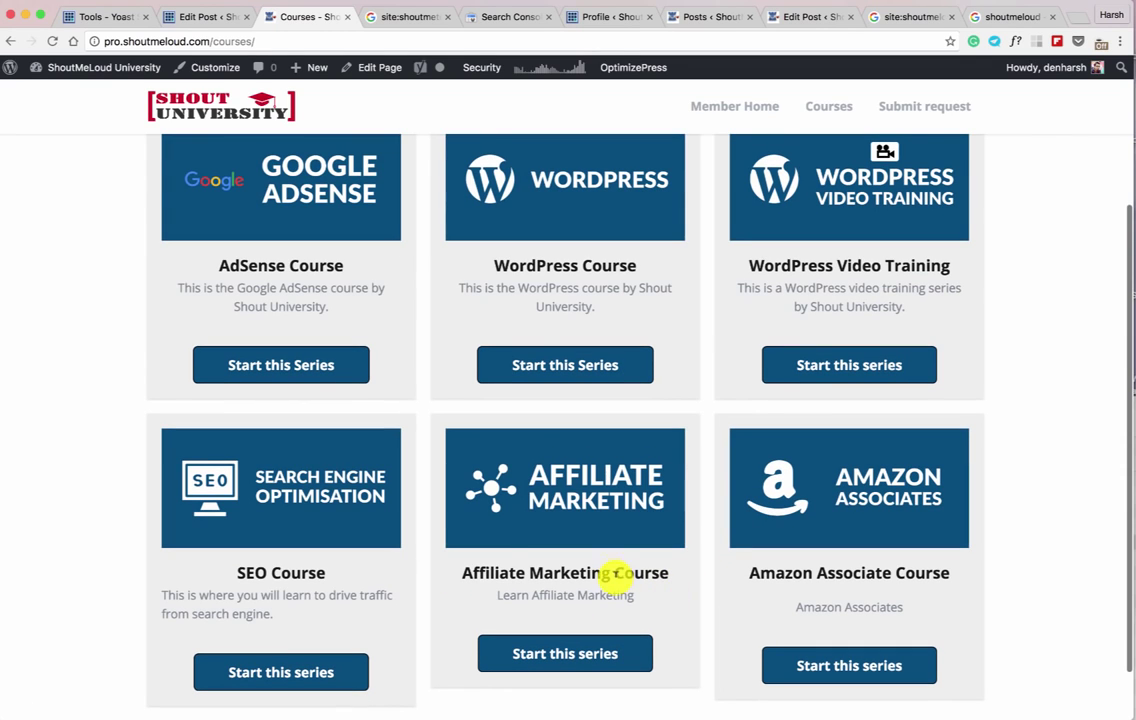
pyautogui.keyDown('super'); pyautogui.click(591, 652); pyautogui.keyUp('super')
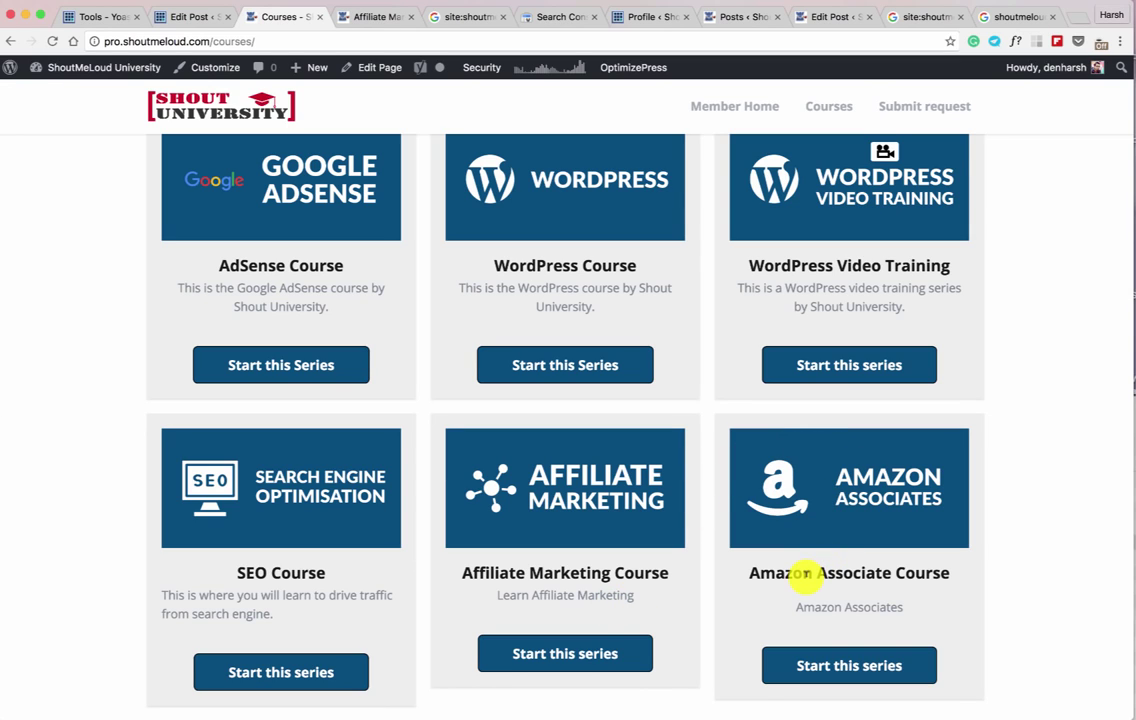
pyautogui.scroll(5, 300, 278)
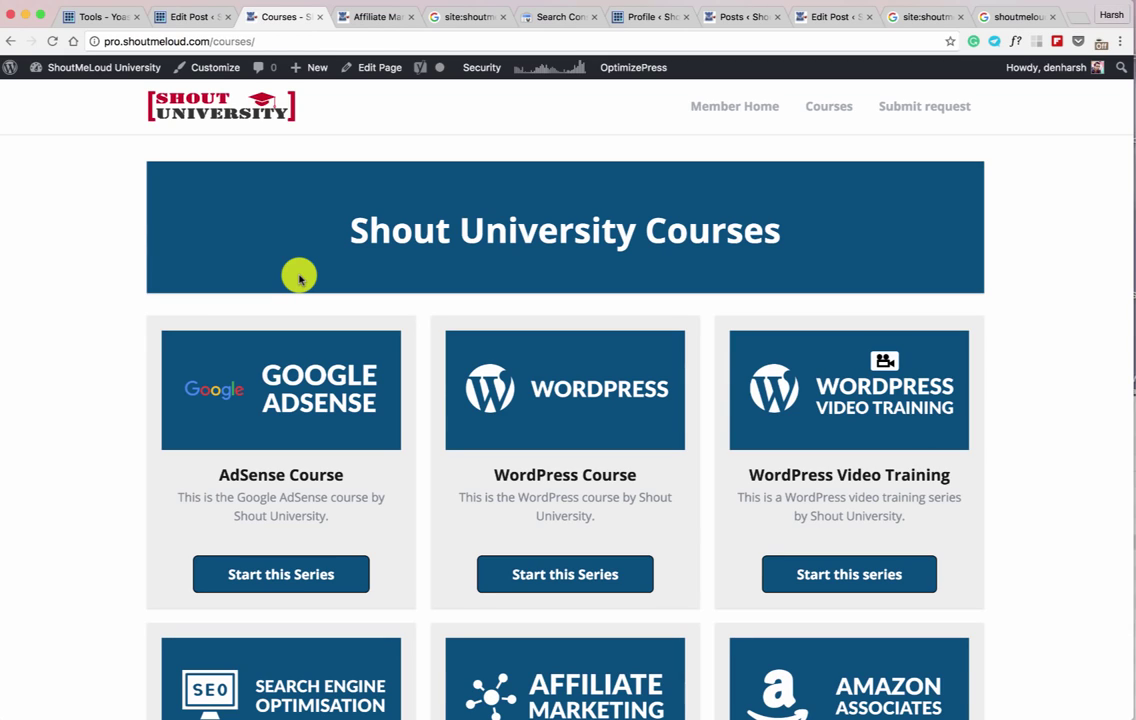
pyautogui.click(180, 17)
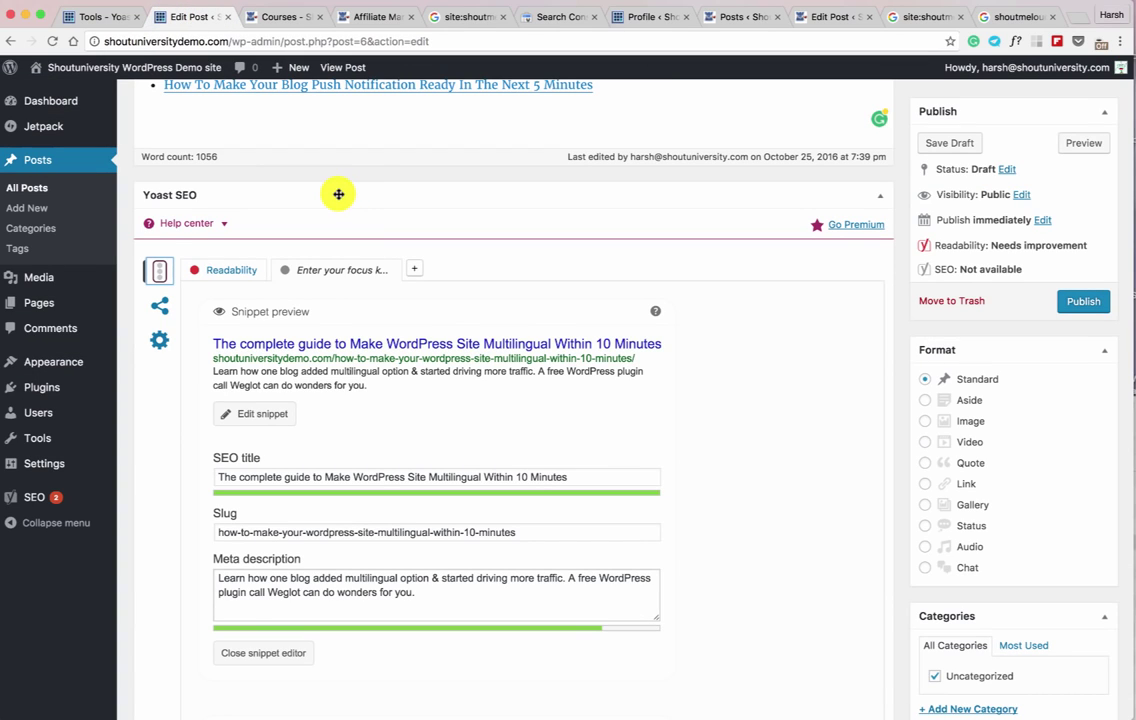